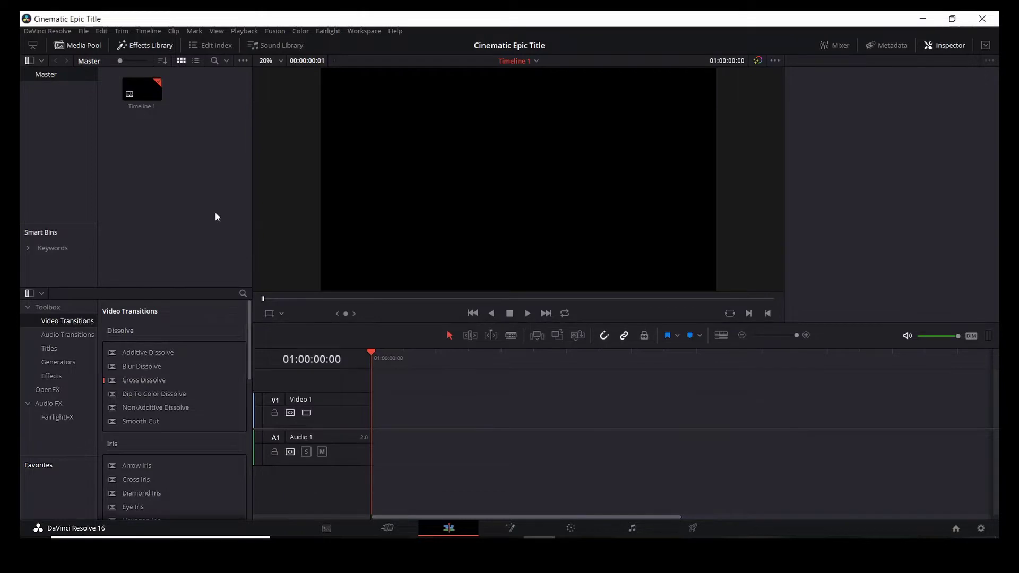
Create a new Fusion composition clip in the media pool with a duration of 00:00:00:80.
{"action": "right_click", "coordinate": [191, 173]}
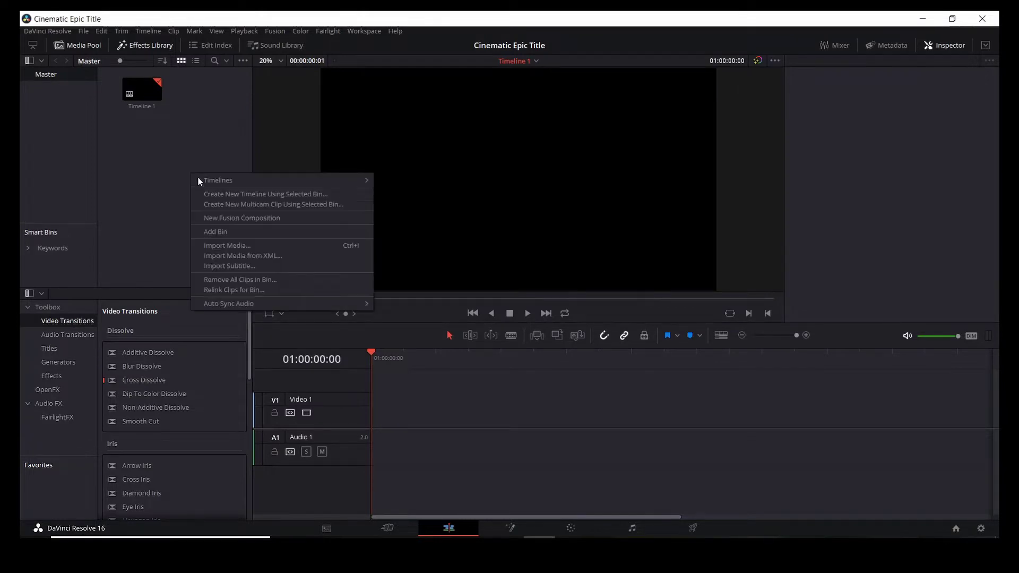
{"action": "left_click", "coordinate": [235, 217]}
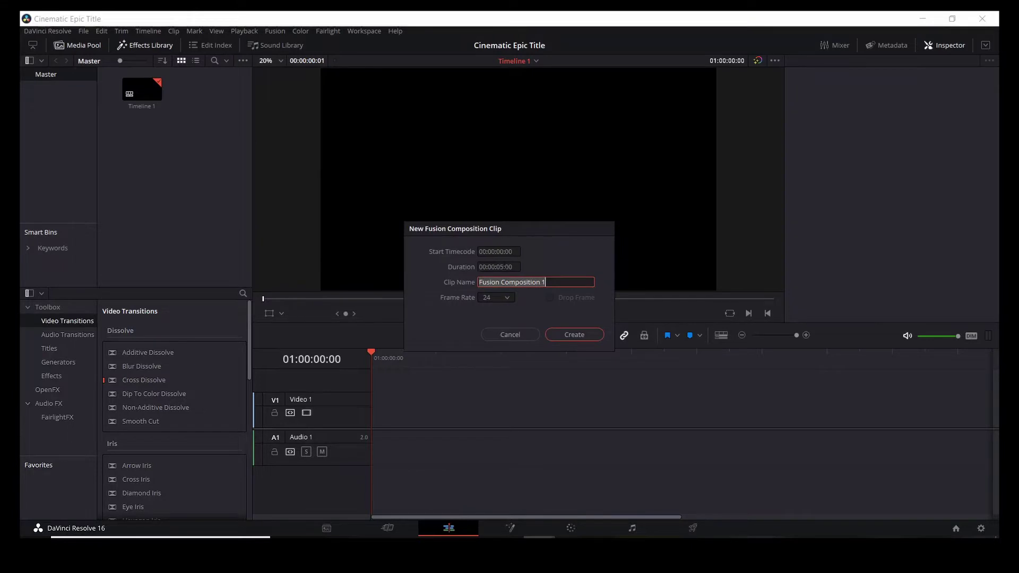
{"action": "left_click", "coordinate": [504, 266]}
{"action": "left_click", "coordinate": [503, 267]}
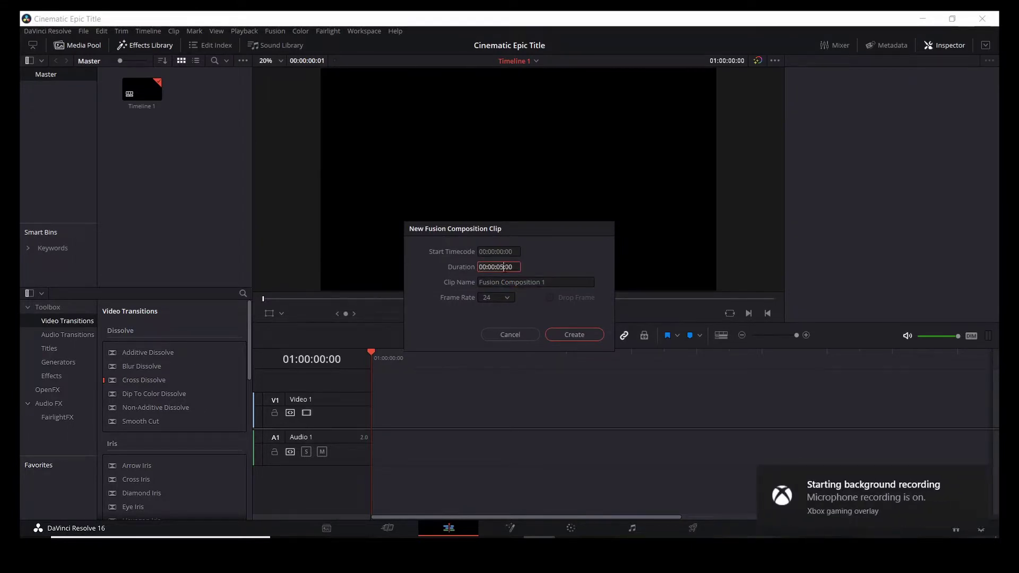
{"action": "key", "text": "BackSpace"}
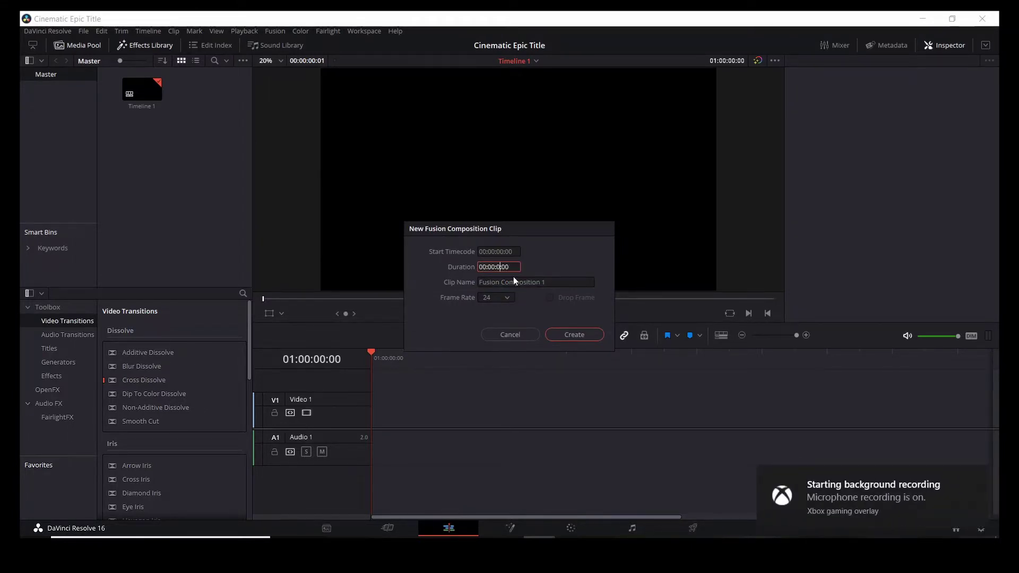
{"action": "type", "text": "0:8"}
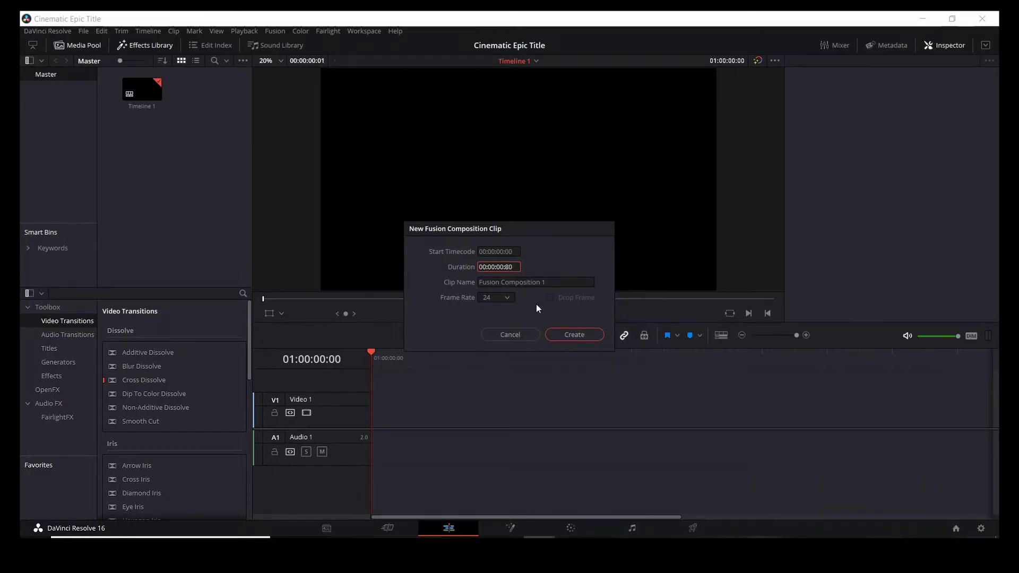
{"action": "left_click", "coordinate": [562, 331]}
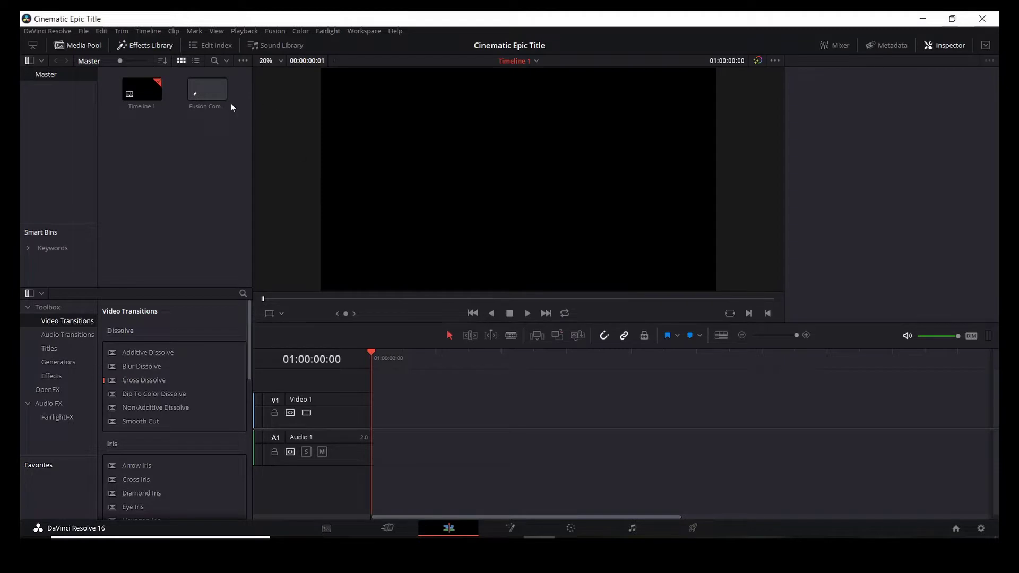
Place the Fusion composition clip at the start of the Video 1 track and open it on the Fusion page.
{"action": "left_click_drag", "start_coordinate": [215, 96], "coordinate": [387, 414]}
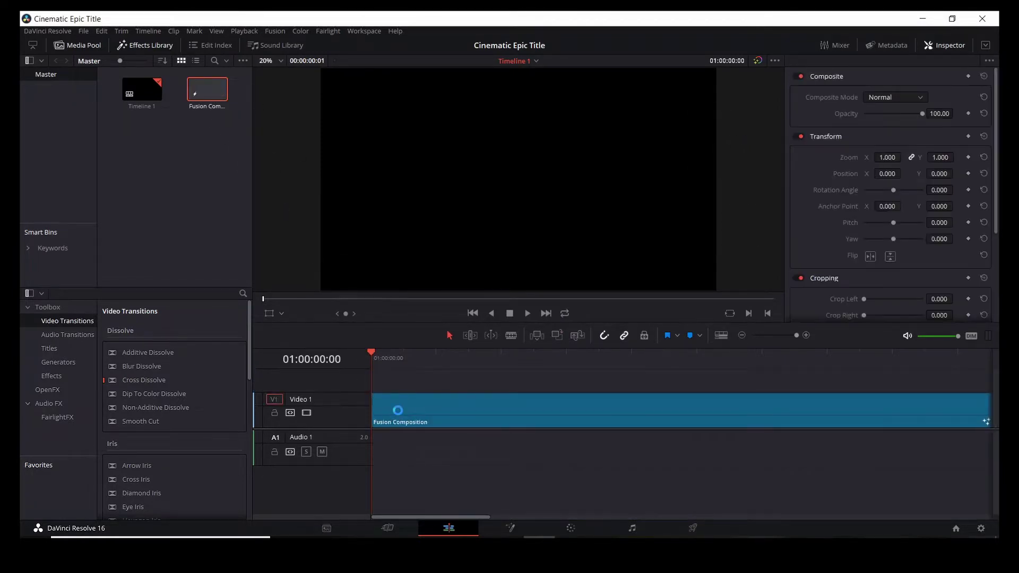
{"action": "left_click", "coordinate": [405, 410]}
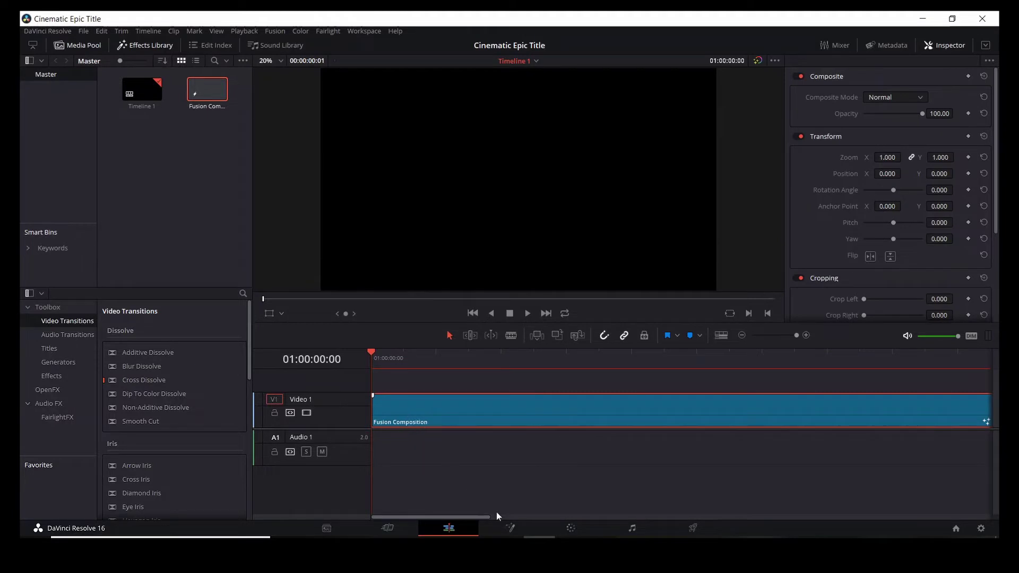
{"action": "left_click", "coordinate": [510, 528]}
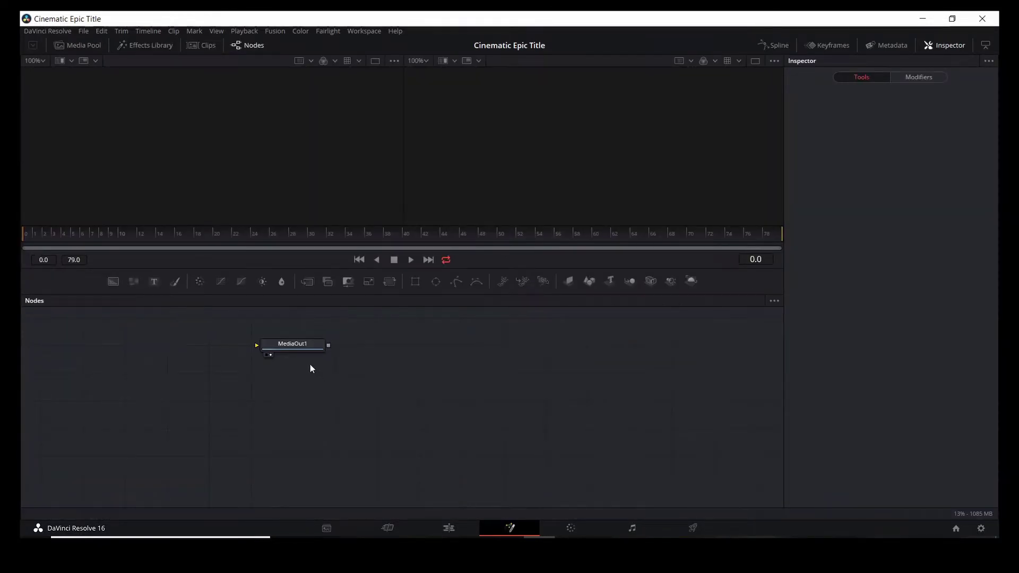
Move the MediaOut1 node to the lower right of the node graph, and close DaVinci Resolve to continue in standalone Fusion.
{"action": "left_click_drag", "start_coordinate": [303, 347], "coordinate": [672, 466]}
{"action": "left_click", "coordinate": [639, 461]}
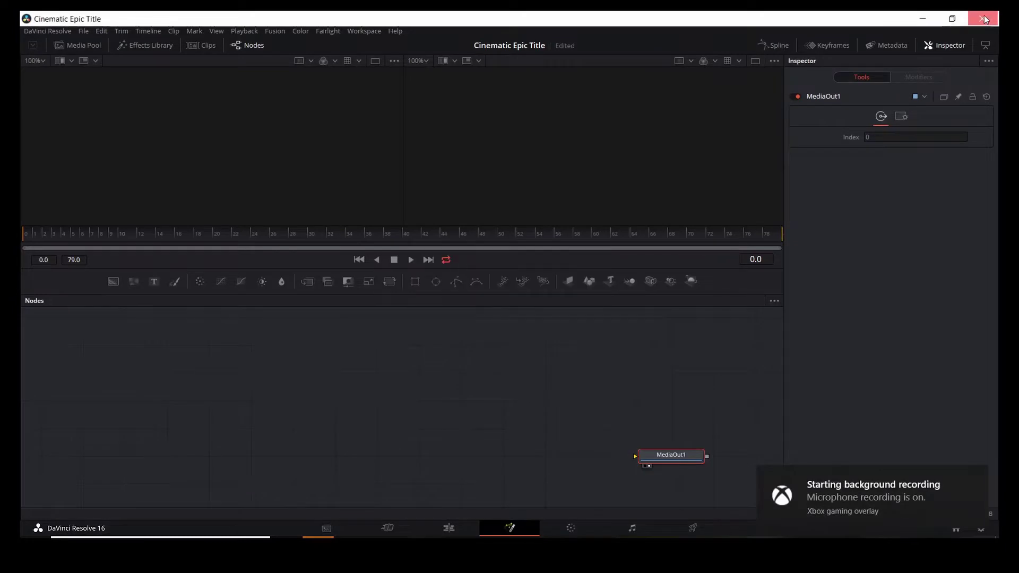
{"action": "left_click", "coordinate": [984, 19]}
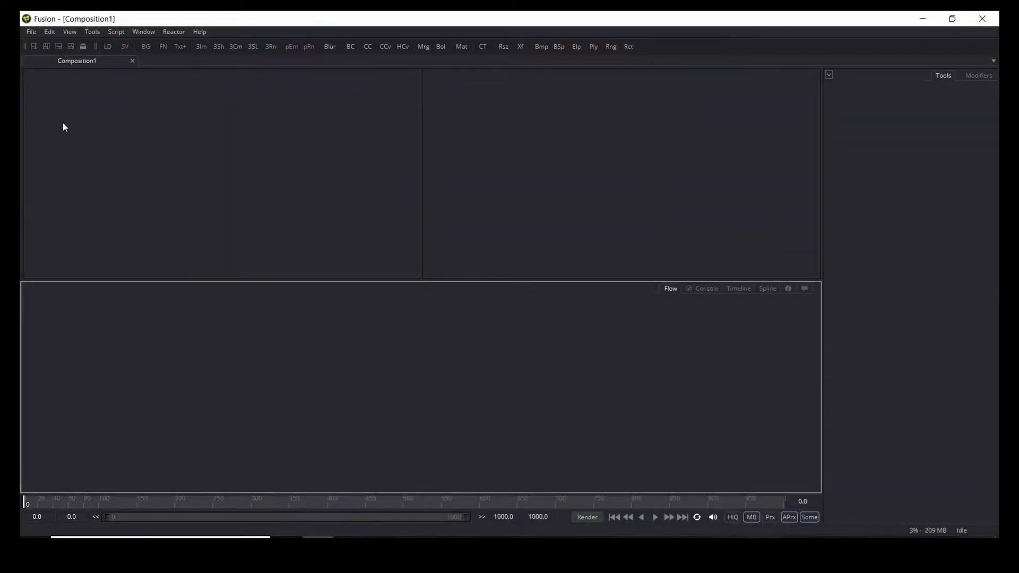
Set the composition's frame rate to 24 frames/sec in its frame format preferences and save them.
{"action": "left_click", "coordinate": [30, 32]}
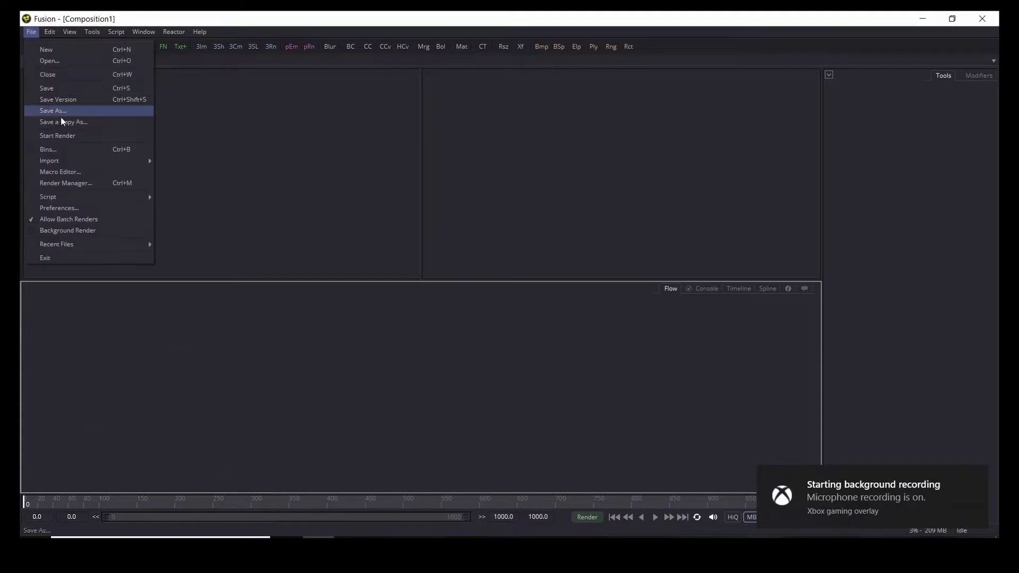
{"action": "left_click", "coordinate": [66, 209]}
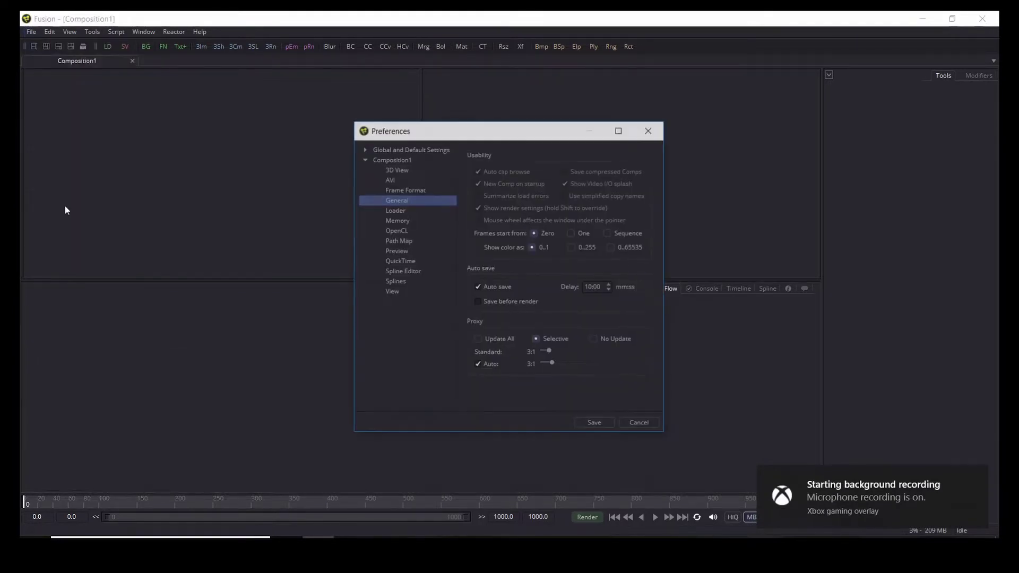
{"action": "left_click", "coordinate": [411, 189]}
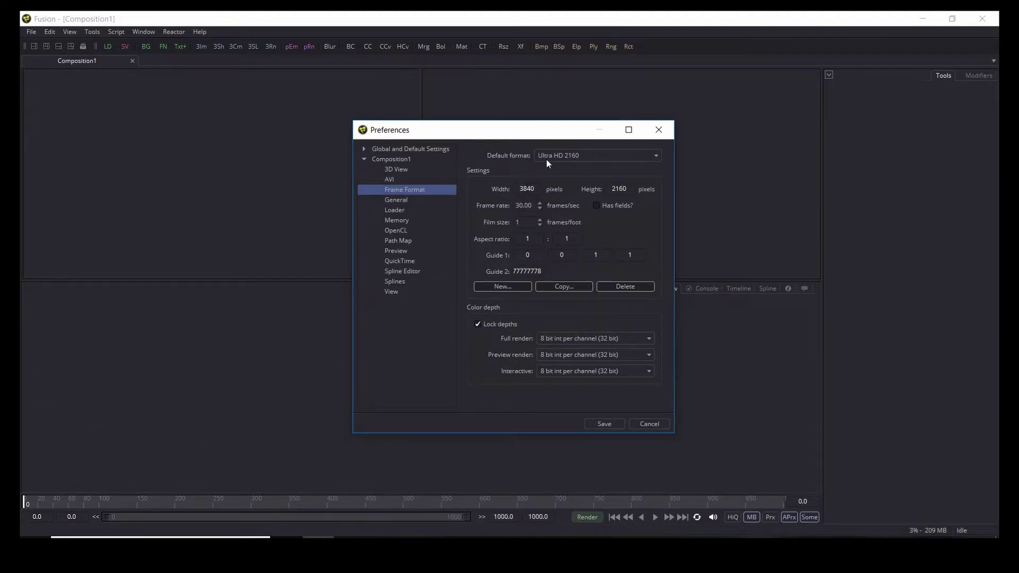
{"action": "left_click", "coordinate": [540, 202]}
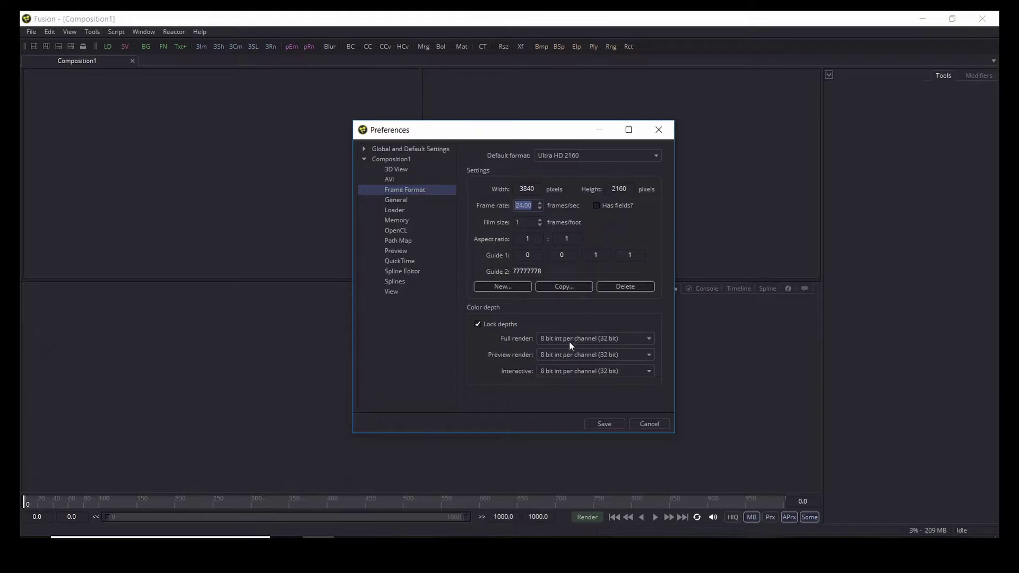
{"action": "left_click", "coordinate": [605, 424]}
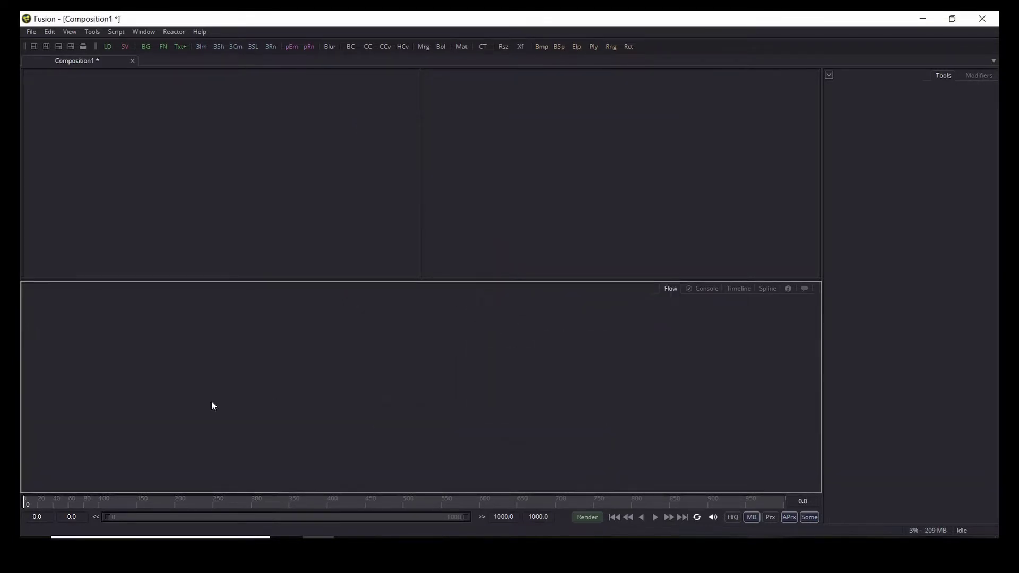
Find the Text+ tool and add it to the flow as a new node.
{"action": "key", "text": "ctrl+space"}
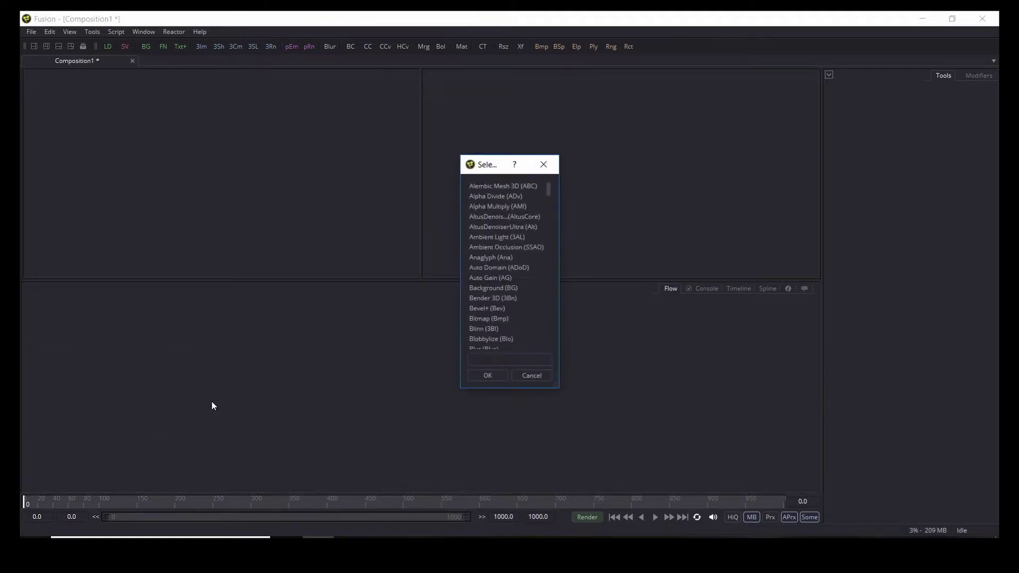
{"action": "type", "text": "text"}
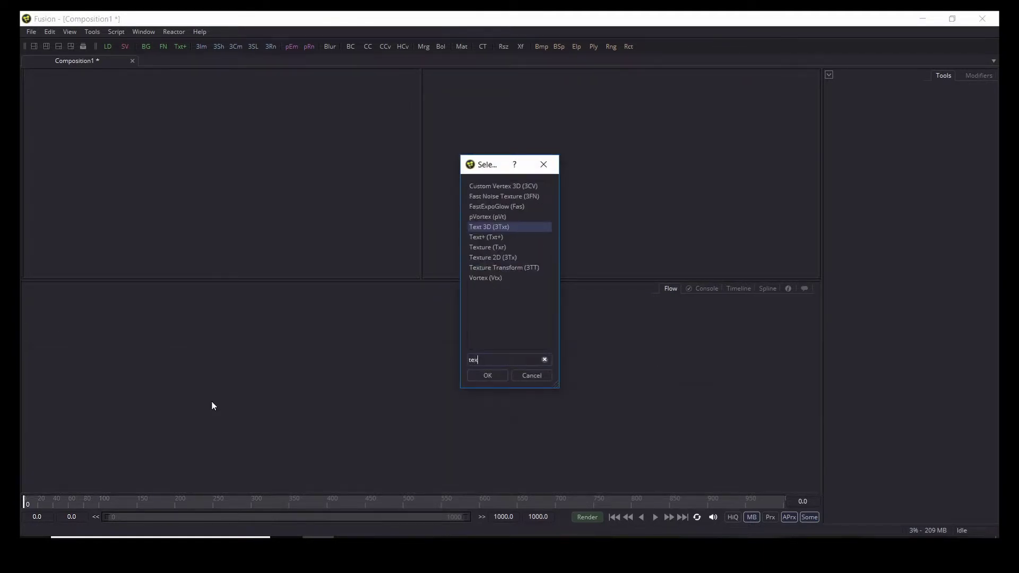
{"action": "left_click", "coordinate": [484, 206]}
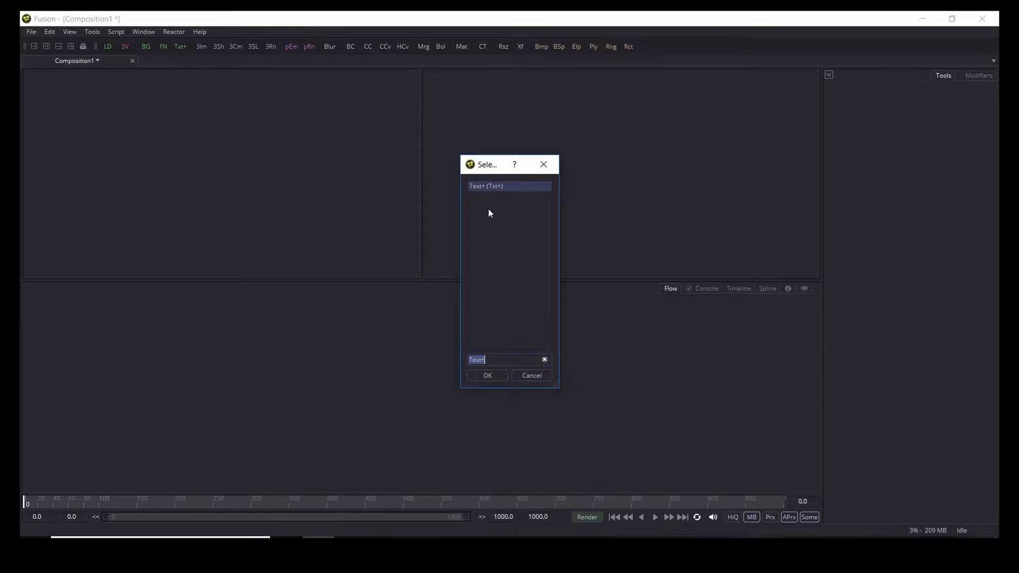
{"action": "left_click", "coordinate": [487, 375]}
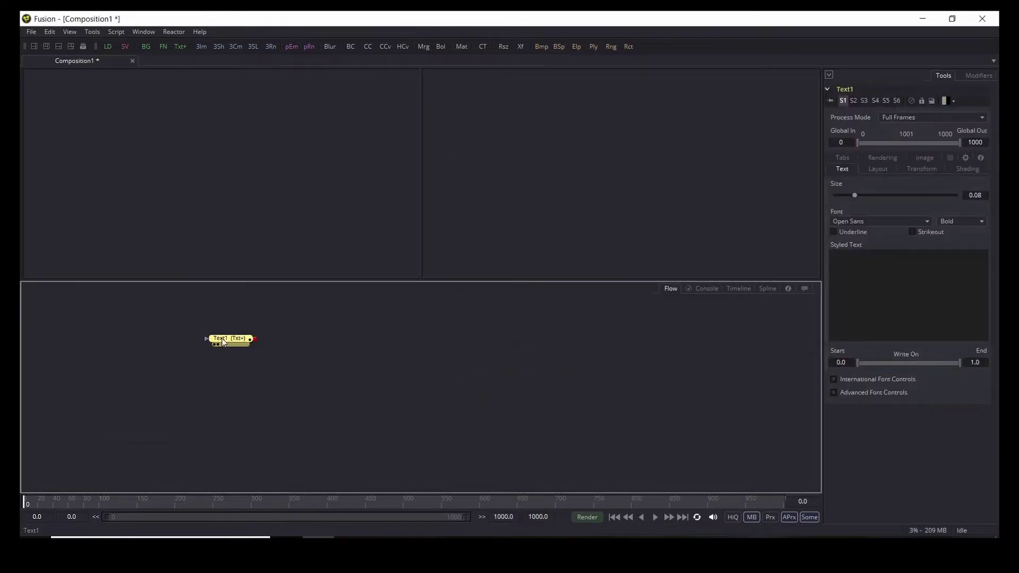
{"action": "right_click", "coordinate": [293, 333]}
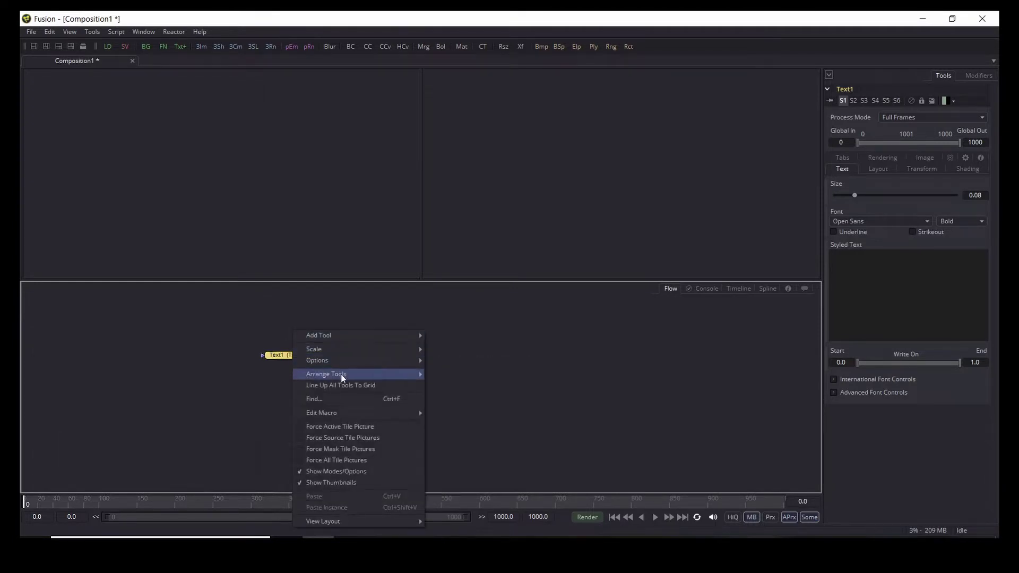
{"action": "mouse_move", "coordinate": [357, 374]}
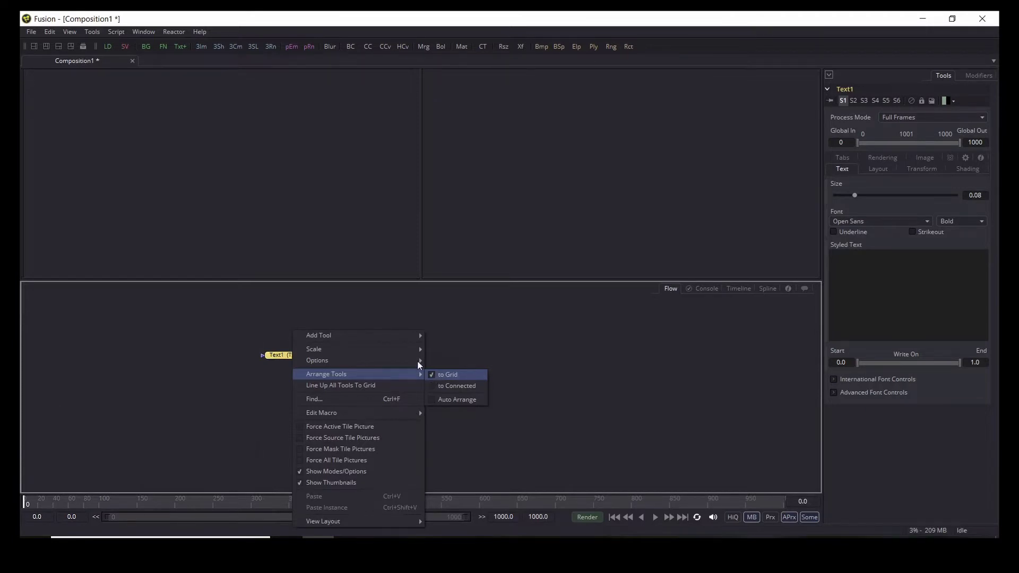
{"action": "mouse_move", "coordinate": [416, 361]}
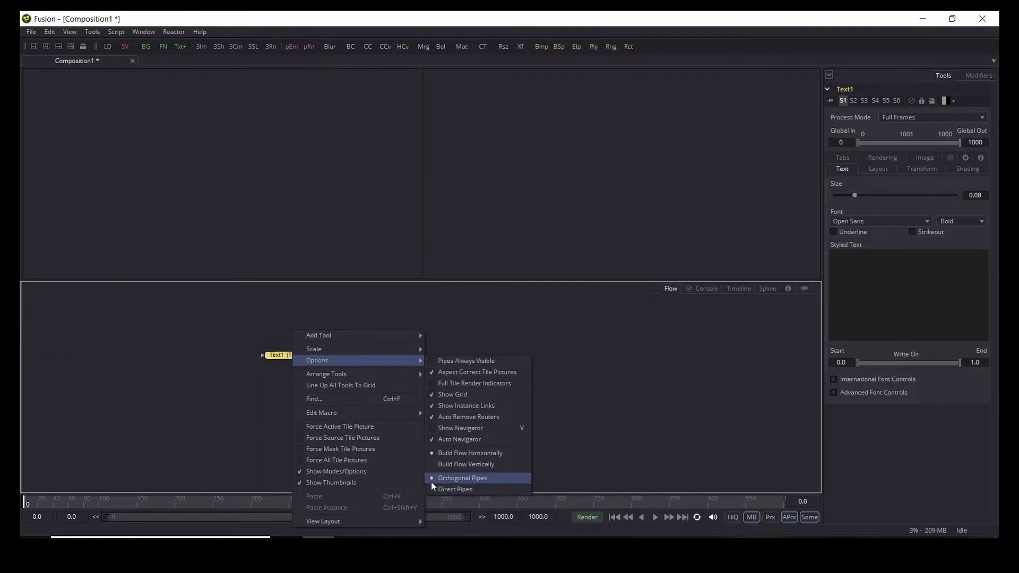
{"action": "left_click", "coordinate": [455, 314]}
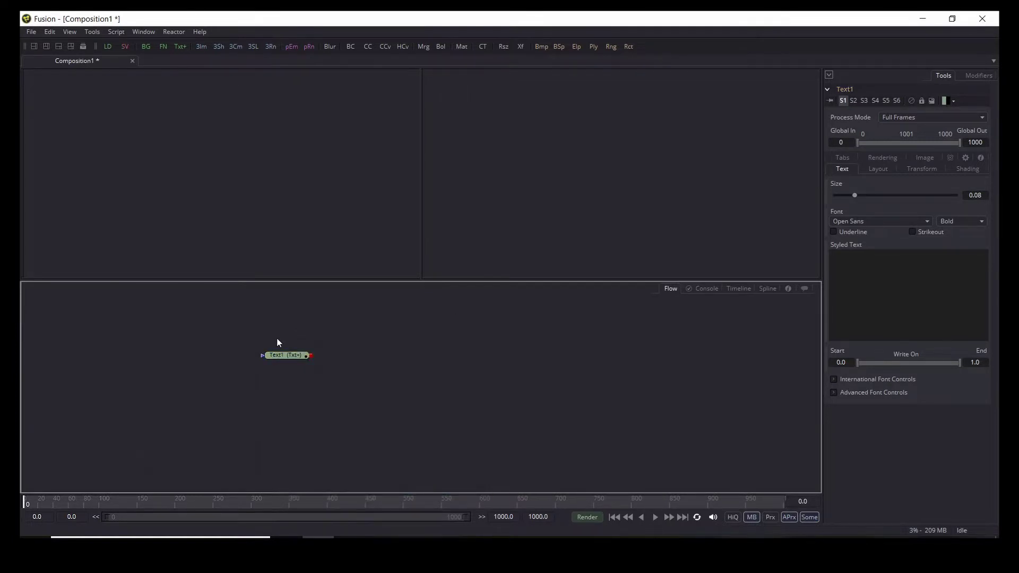
Display the Text1 node in the second viewer with its whole frame in view.
{"action": "left_click", "coordinate": [281, 361]}
{"action": "key", "text": "2"}
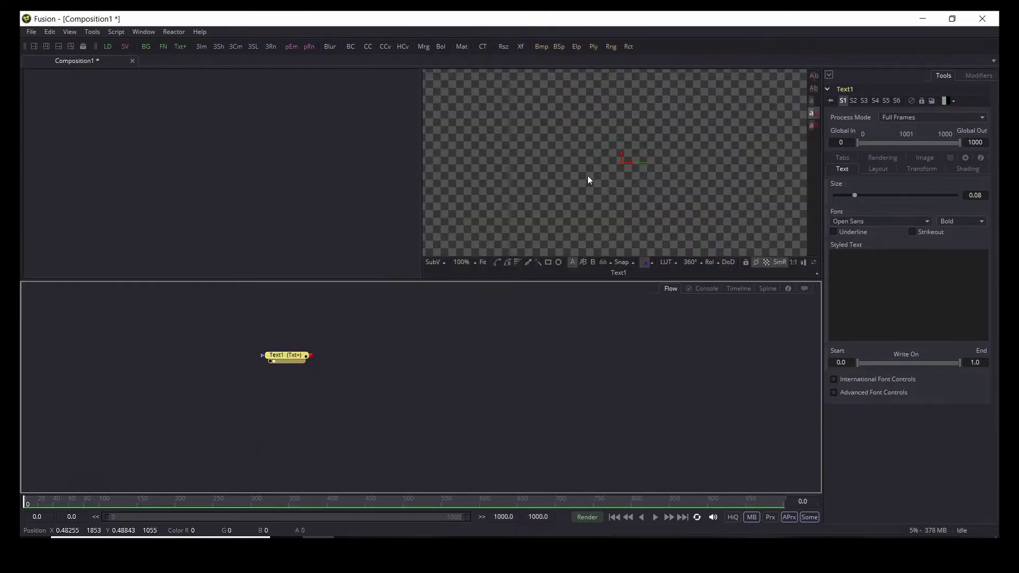
{"action": "scroll", "coordinate": [587, 177], "scroll_direction": "down", "scroll_amount": 8}
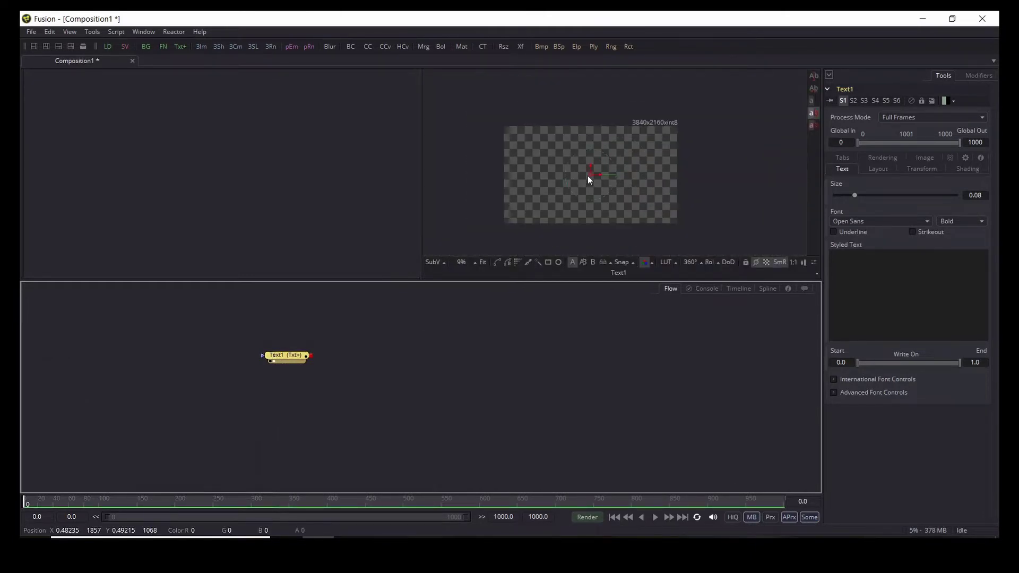
Enter EPIC as the Text1 node's styled text and set its font to Supernatural Knight.
{"action": "left_click", "coordinate": [843, 264]}
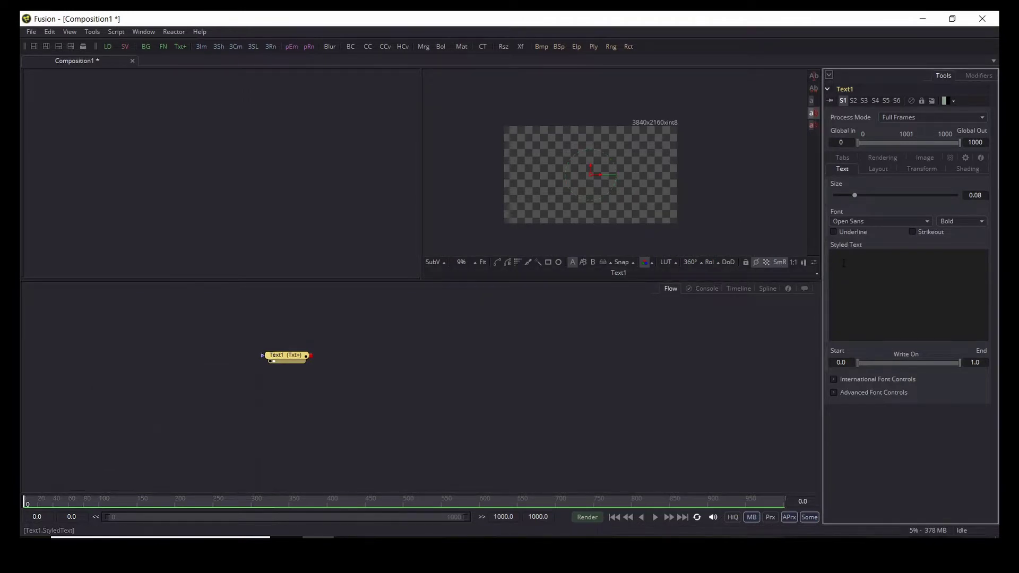
{"action": "type", "text": "EP"}
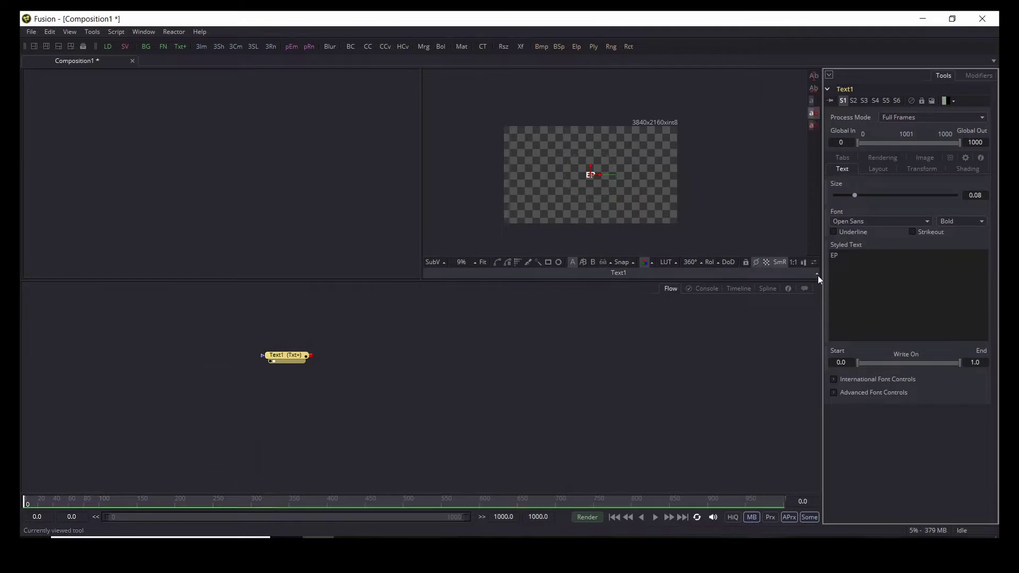
{"action": "type", "text": "IC"}
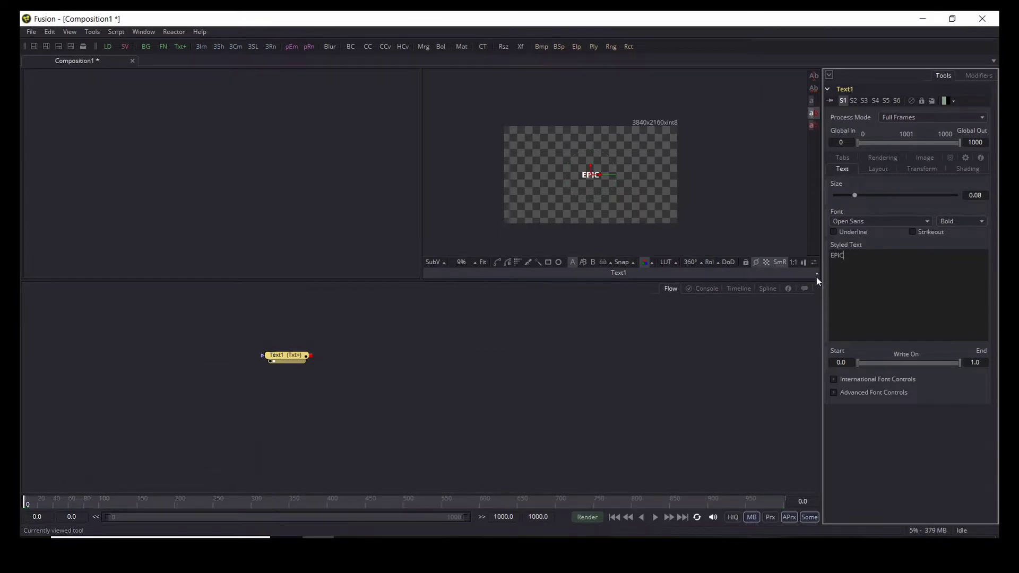
{"action": "left_click", "coordinate": [860, 220]}
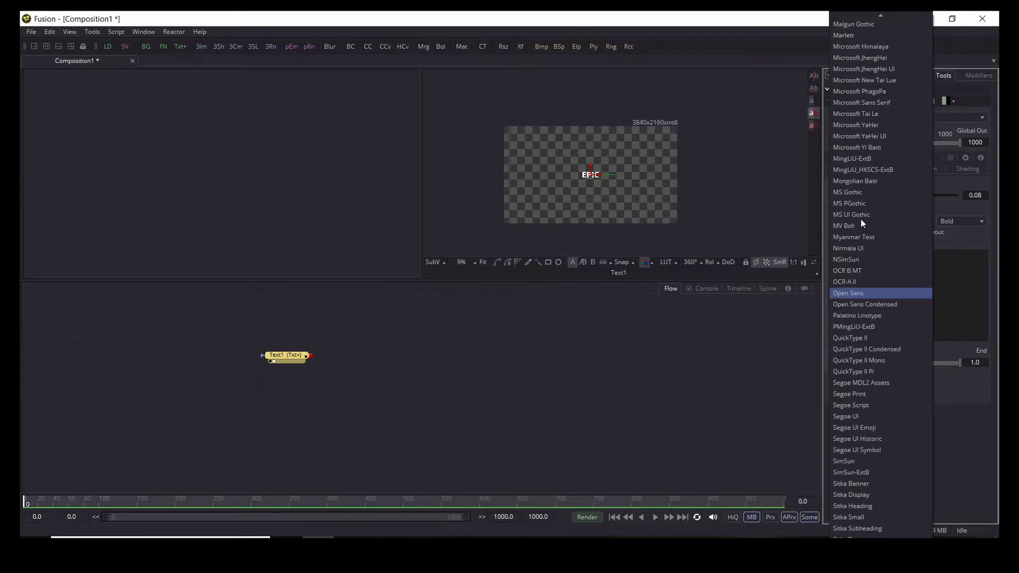
{"action": "scroll", "coordinate": [846, 372], "scroll_direction": "down", "scroll_amount": 1}
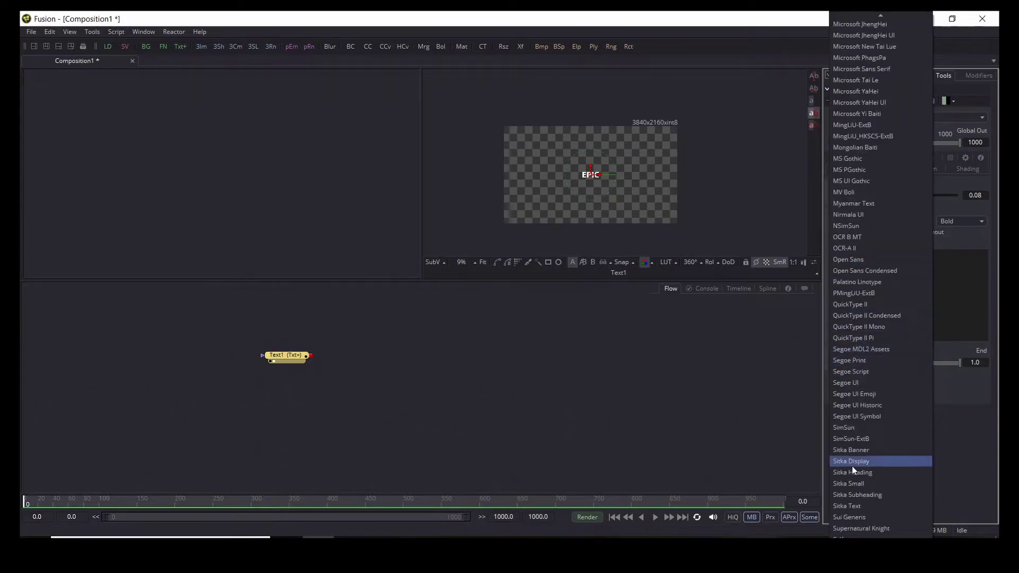
{"action": "left_click", "coordinate": [855, 528]}
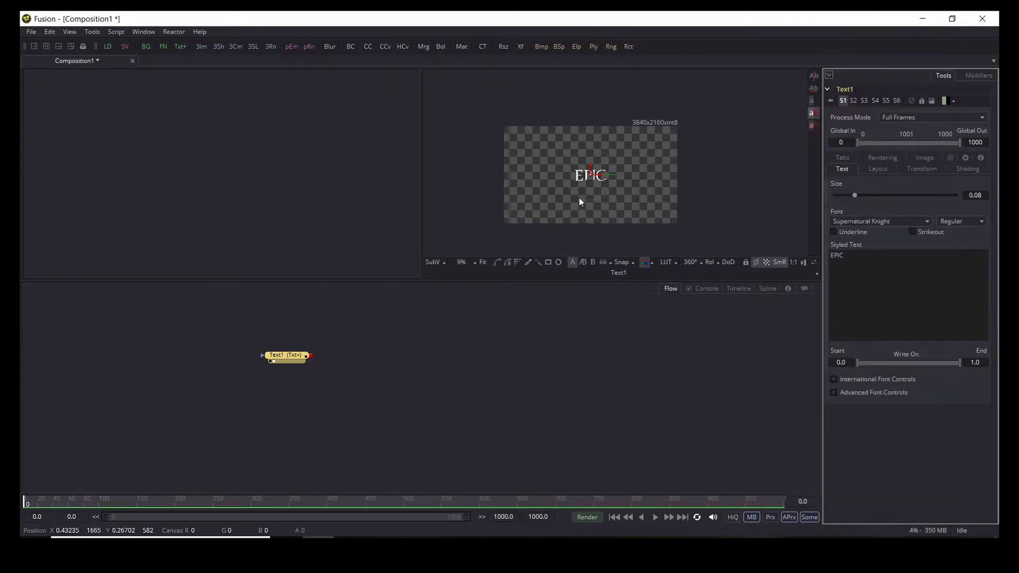
Increase the EPIC text's size to about 0.3462 so that it fills most of the frame's width.
{"action": "scroll", "coordinate": [602, 182], "scroll_direction": "up", "scroll_amount": 1}
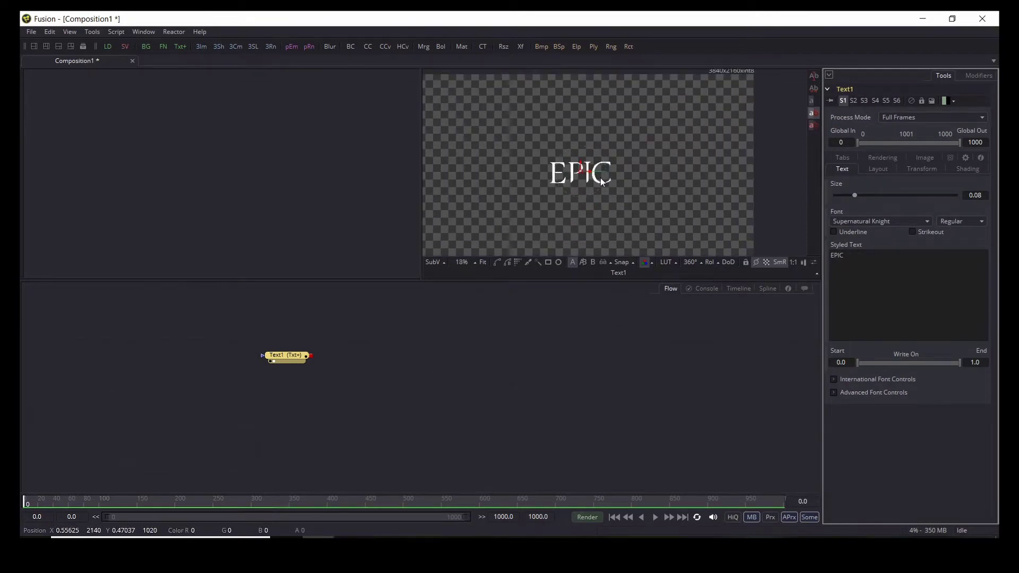
{"action": "left_click_drag", "start_coordinate": [856, 199], "coordinate": [919, 206]}
{"action": "scroll", "coordinate": [574, 166], "scroll_direction": "down", "scroll_amount": 1}
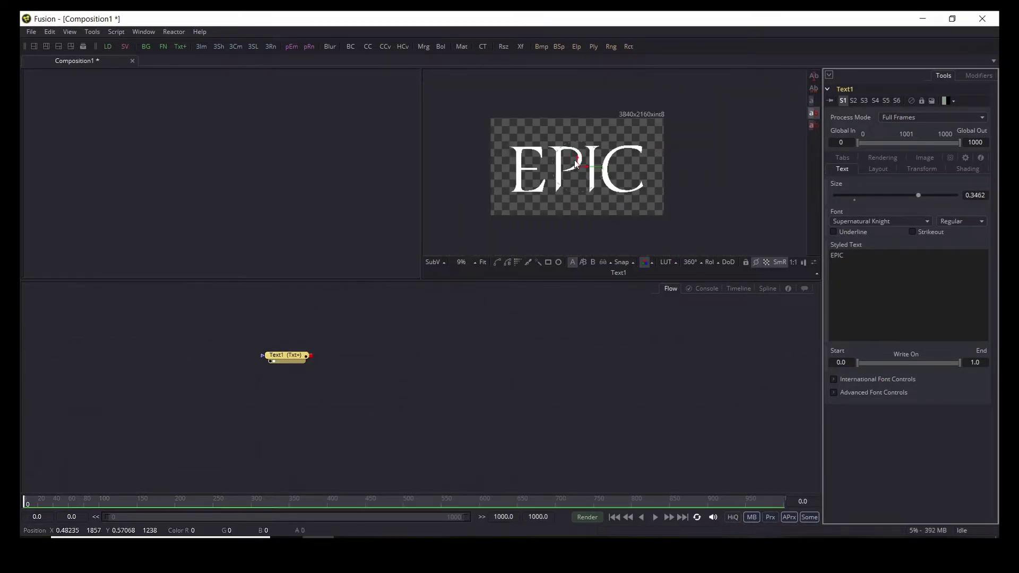
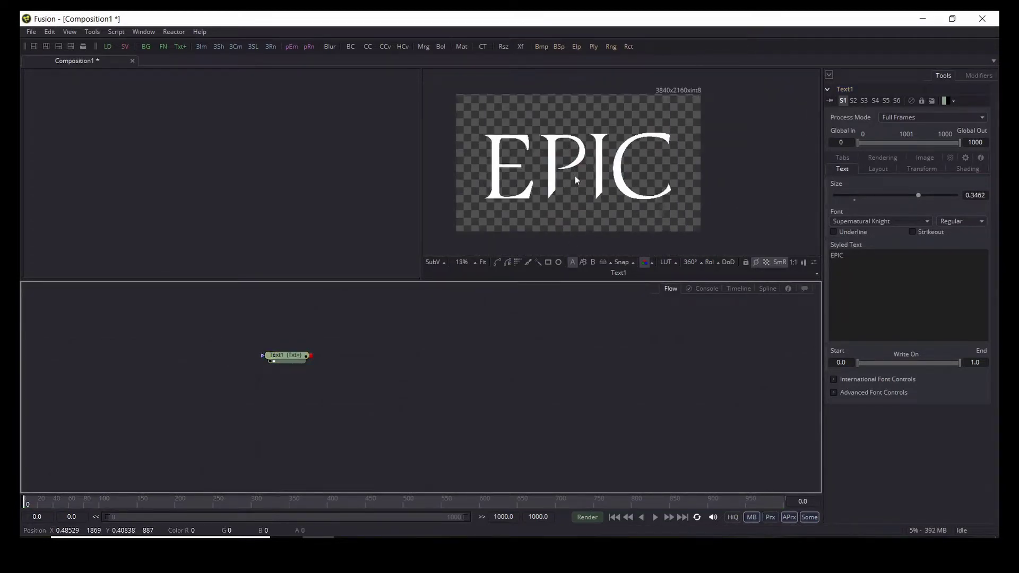
Add a Change Depth node after Text1 and set it to float32 depth with Error Diffusion dither.
{"action": "left_click", "coordinate": [285, 357]}
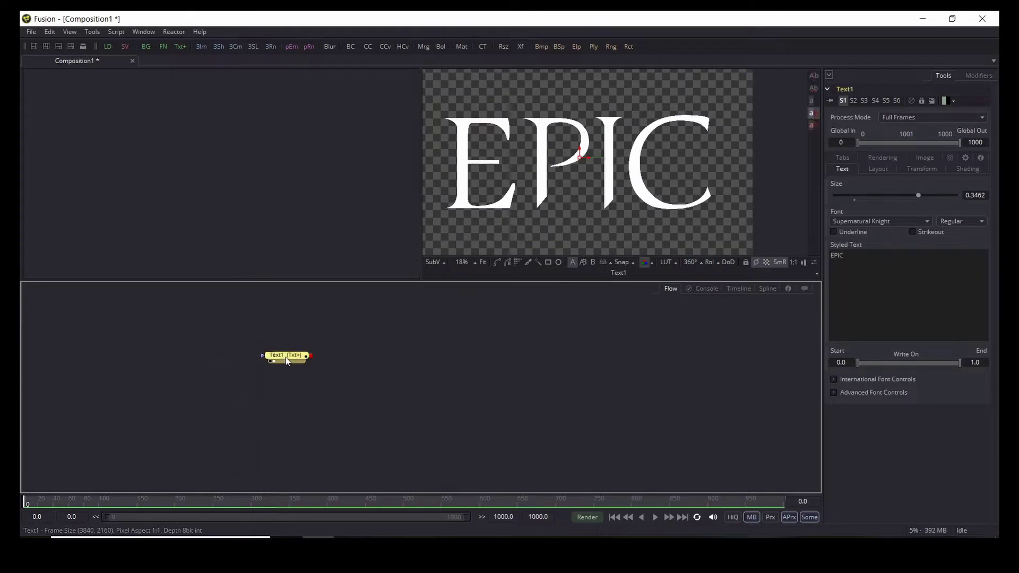
{"action": "key", "text": "ctrl+space"}
{"action": "type", "text": "cha"}
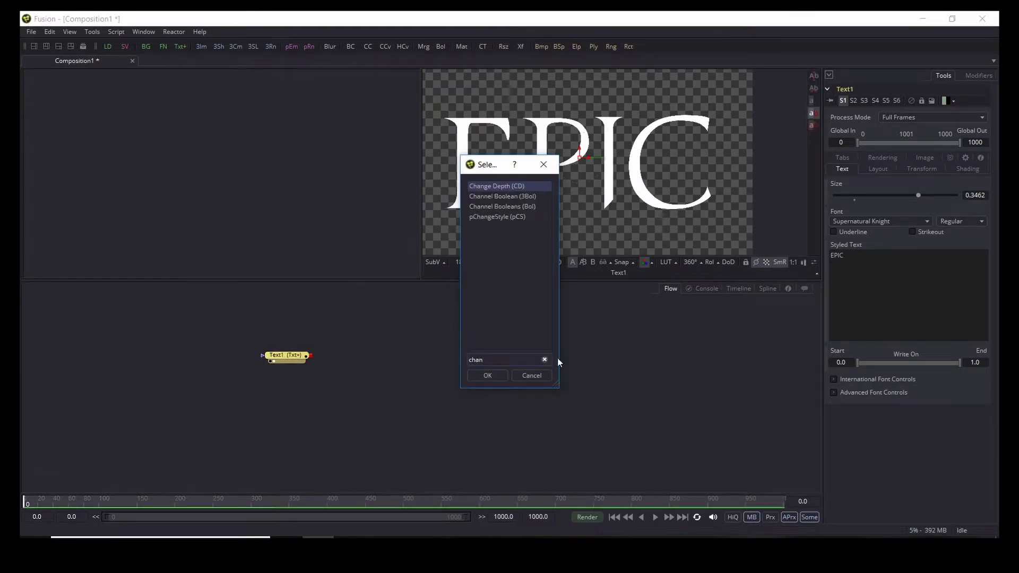
{"action": "left_click", "coordinate": [487, 375]}
{"action": "left_click", "coordinate": [327, 360]}
{"action": "left_click", "coordinate": [959, 151]}
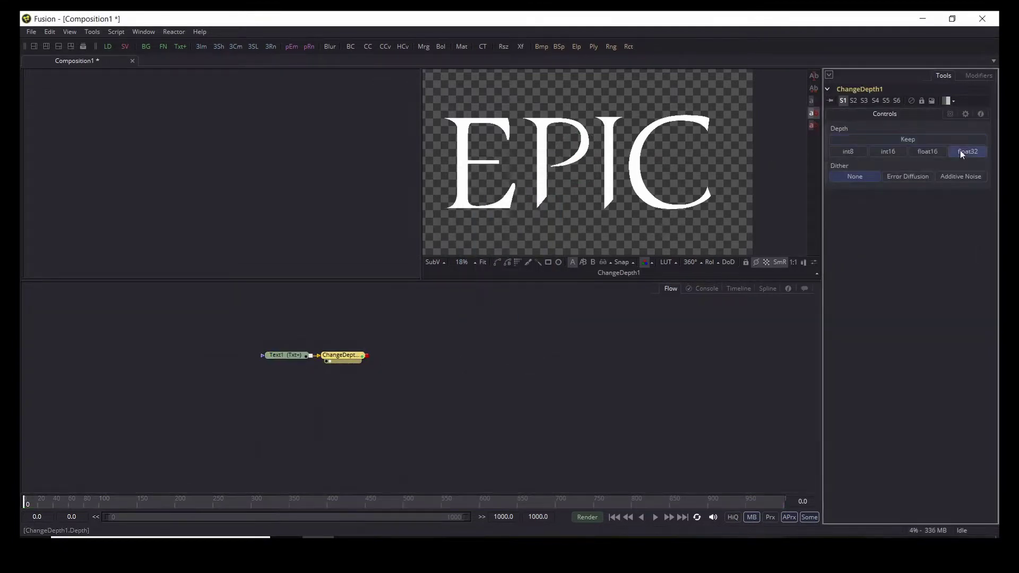
{"action": "left_click", "coordinate": [901, 177]}
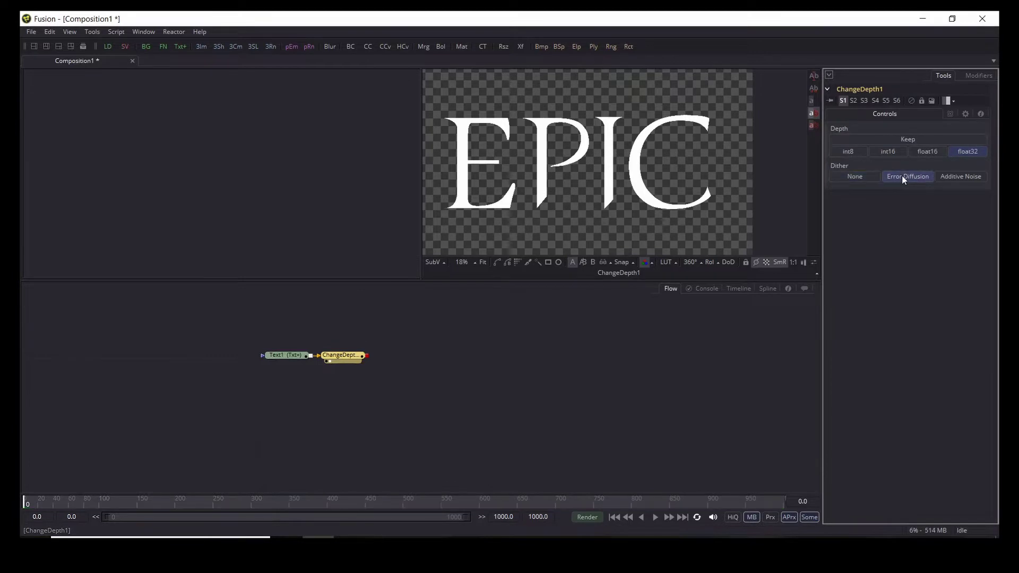
Add a Chiseled Bevel node after ChangeDepth1 and inspect the beveled EPIC letters.
{"action": "mouse_move", "coordinate": [346, 354]}
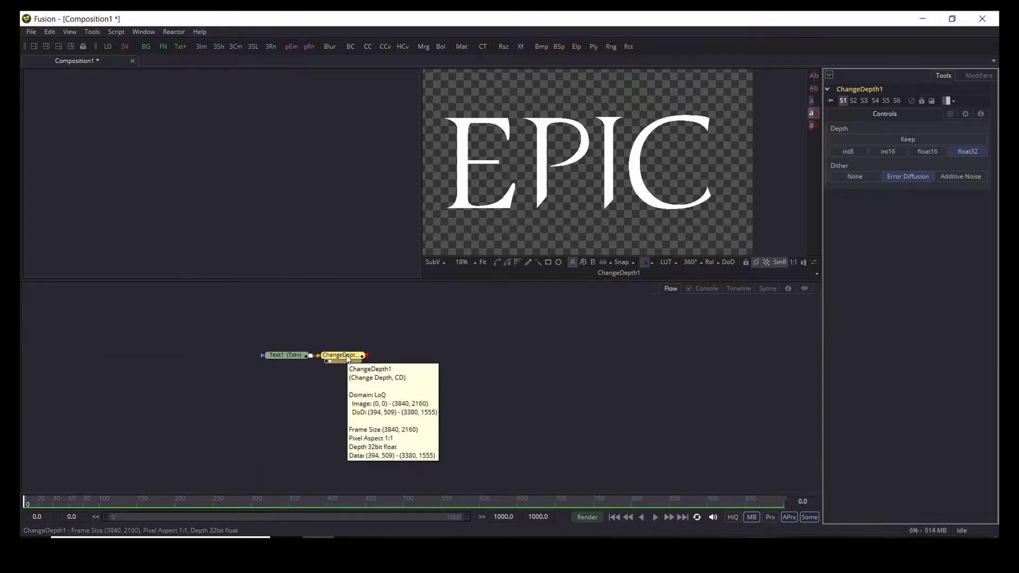
{"action": "key", "text": "shift+space"}
{"action": "type", "text": "chi"}
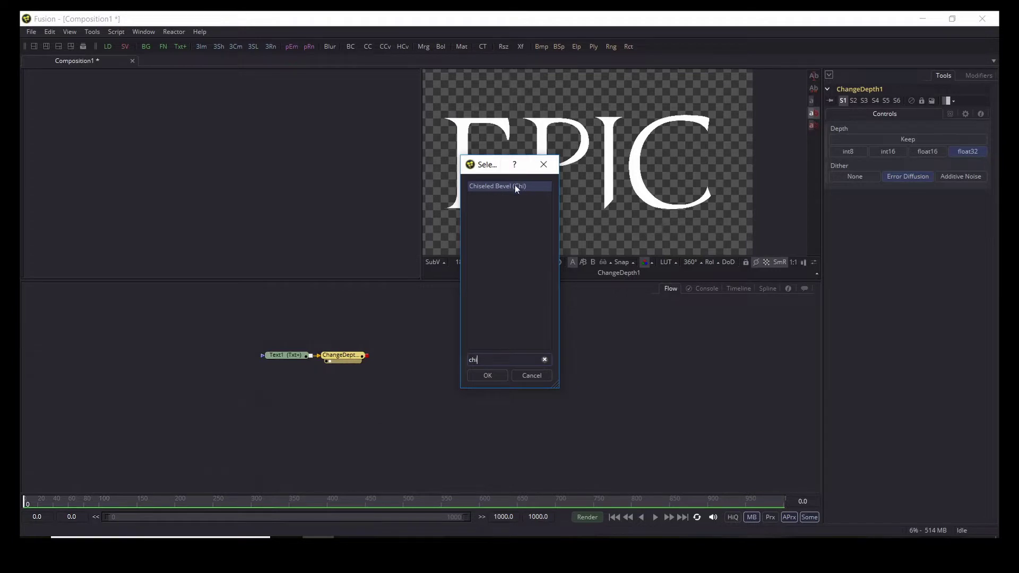
{"action": "left_click", "coordinate": [488, 375]}
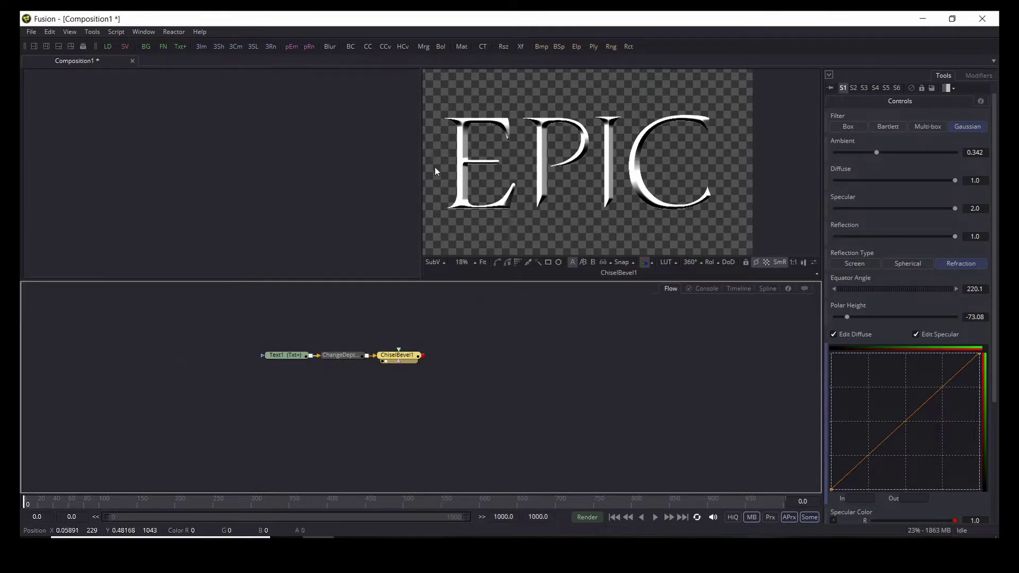
{"action": "scroll", "coordinate": [469, 176], "scroll_direction": "up", "scroll_amount": 3}
{"action": "scroll", "coordinate": [488, 193], "scroll_direction": "down", "scroll_amount": 2}
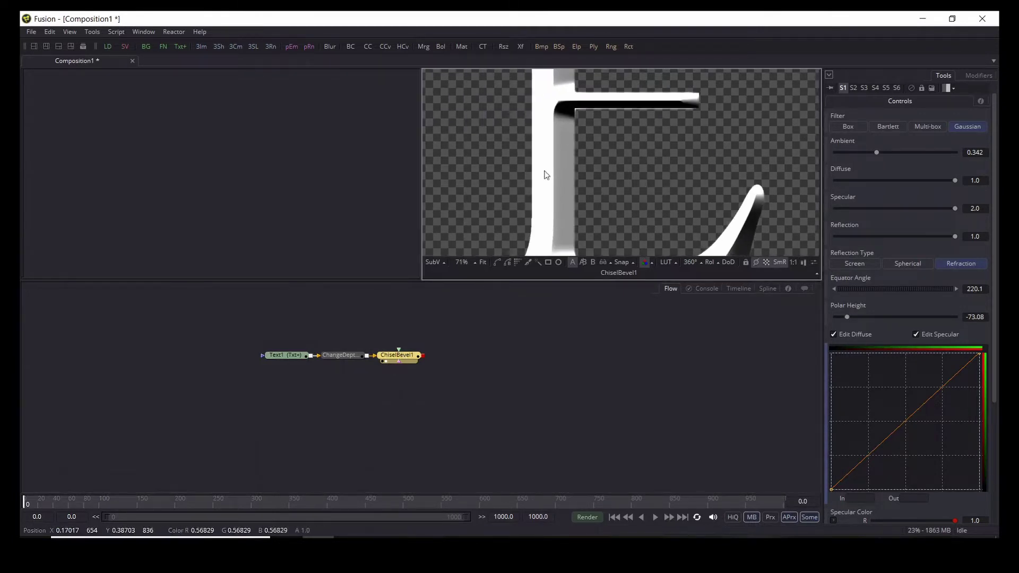
{"action": "scroll", "coordinate": [646, 166], "scroll_direction": "down", "scroll_amount": 3}
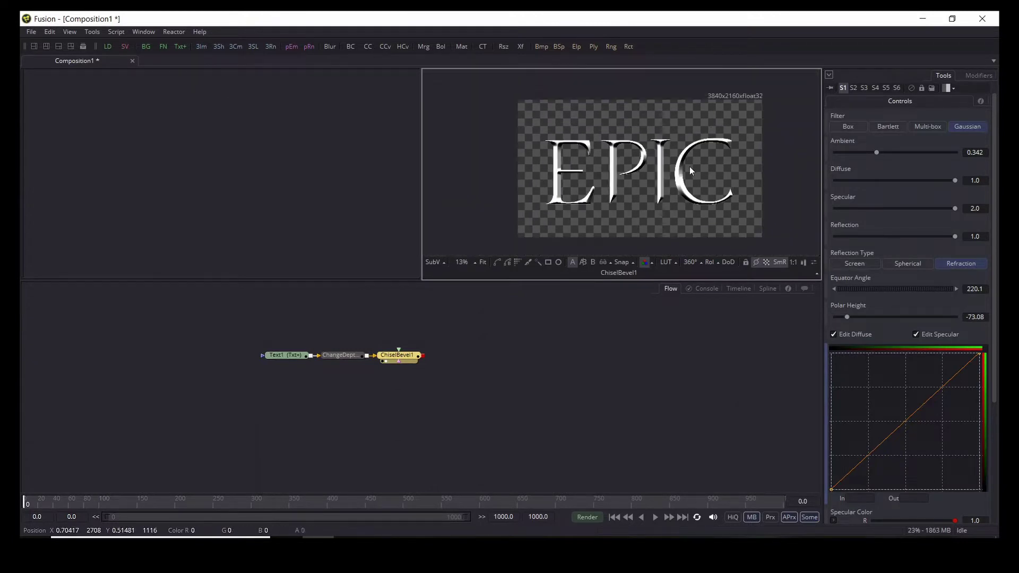
{"action": "left_click_drag", "start_coordinate": [661, 182], "coordinate": [644, 176]}
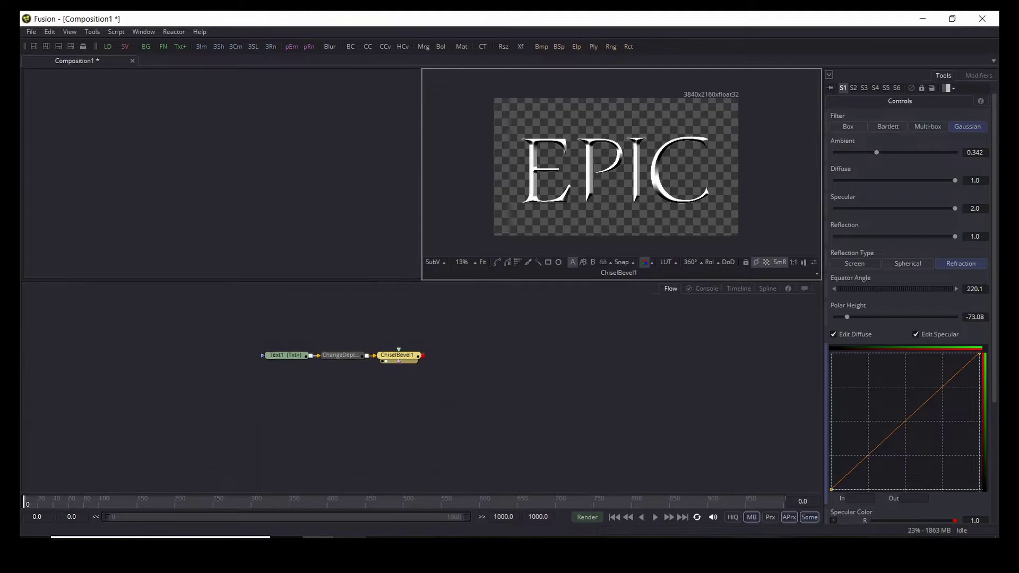
Bring the reflection map, Rock_Grunge and rust images from the Project Files folder into the flow as loaders.
{"action": "mouse_move", "coordinate": [348, 544]}
{"action": "left_click", "coordinate": [349, 496]}
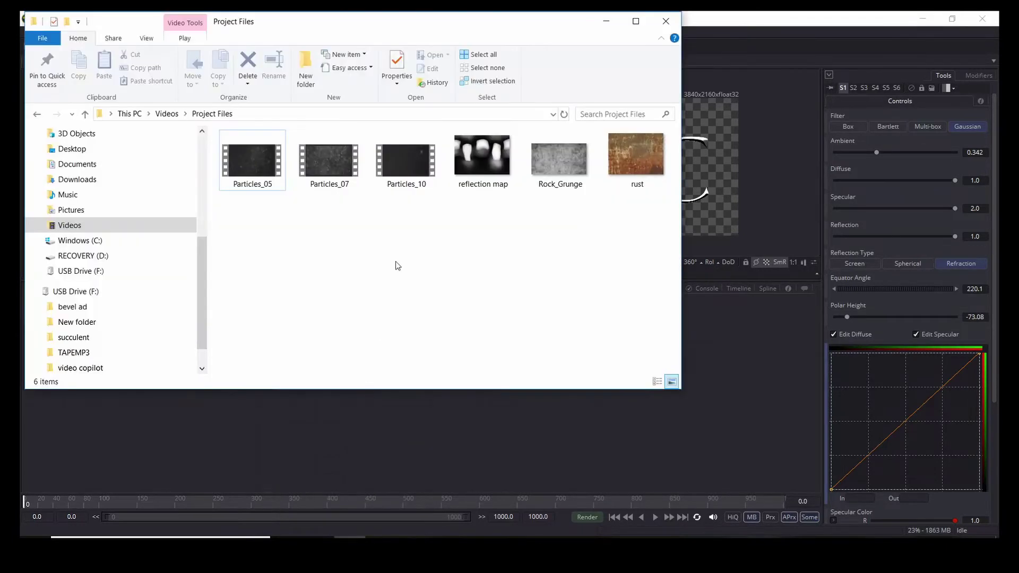
{"action": "left_click", "coordinate": [469, 164]}
{"action": "left_click_drag", "start_coordinate": [469, 163], "coordinate": [427, 420]}
{"action": "left_click_drag", "start_coordinate": [553, 165], "coordinate": [484, 423]}
{"action": "left_click_drag", "start_coordinate": [634, 157], "coordinate": [559, 423]}
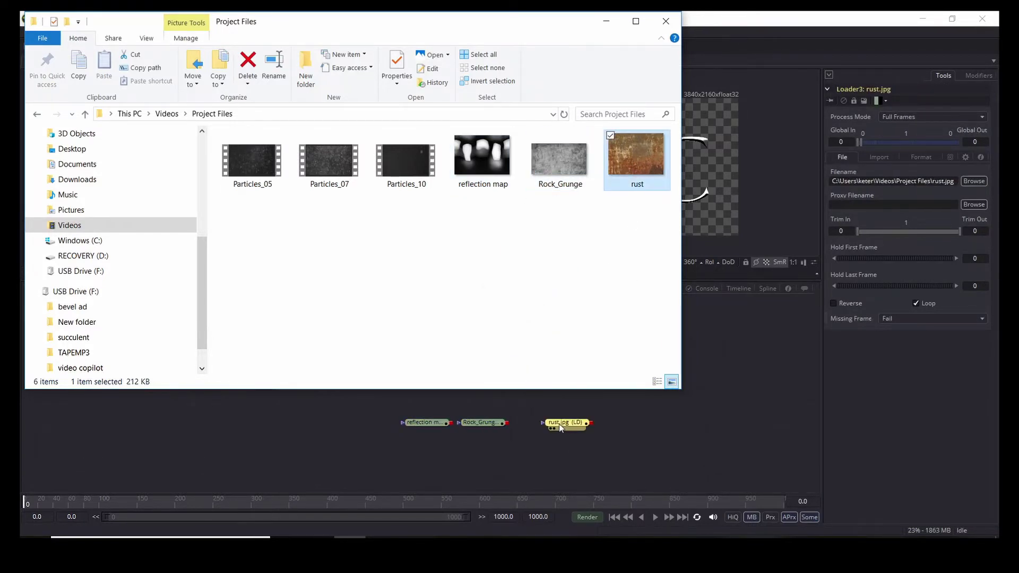
{"action": "left_click", "coordinate": [605, 24]}
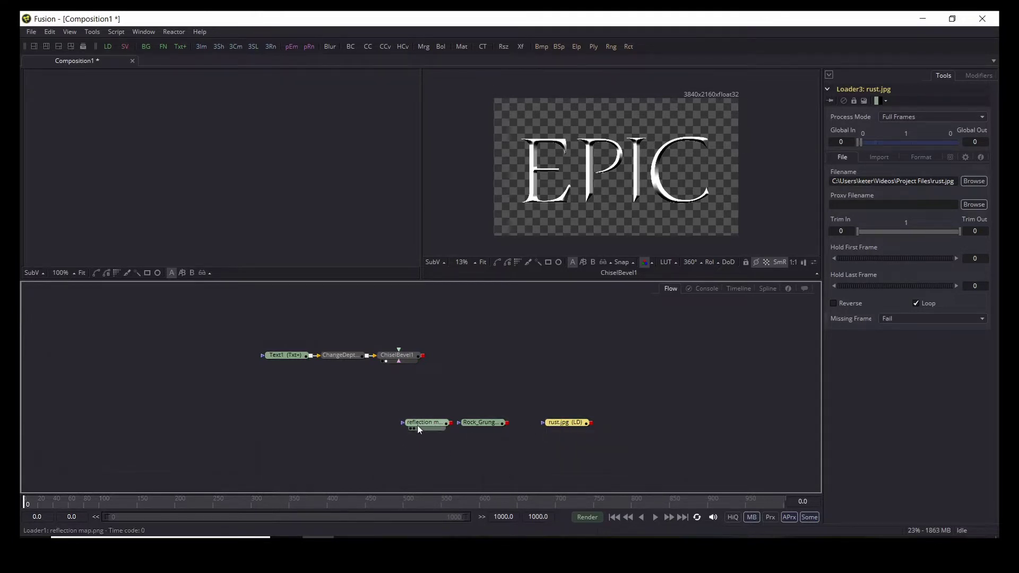
Move the reflection map and Rock_Grunge loaders near the Text1 branch and connect the reflection map to ChiselBevel1's green input.
{"action": "left_click_drag", "start_coordinate": [421, 422], "coordinate": [185, 359]}
{"action": "left_click_drag", "start_coordinate": [477, 423], "coordinate": [224, 407]}
{"action": "left_click_drag", "start_coordinate": [209, 360], "coordinate": [322, 341]}
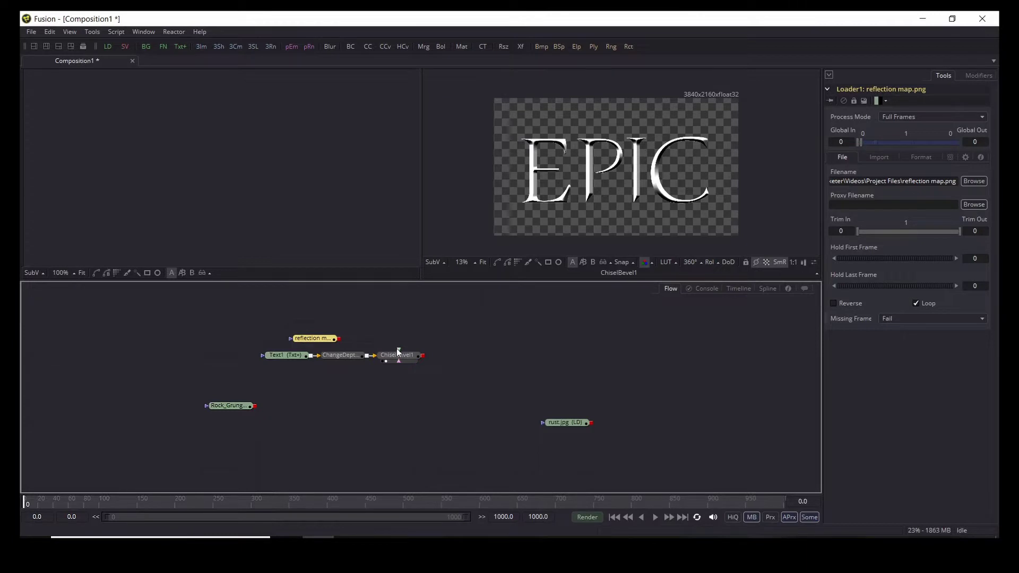
{"action": "left_click_drag", "start_coordinate": [400, 353], "coordinate": [334, 342]}
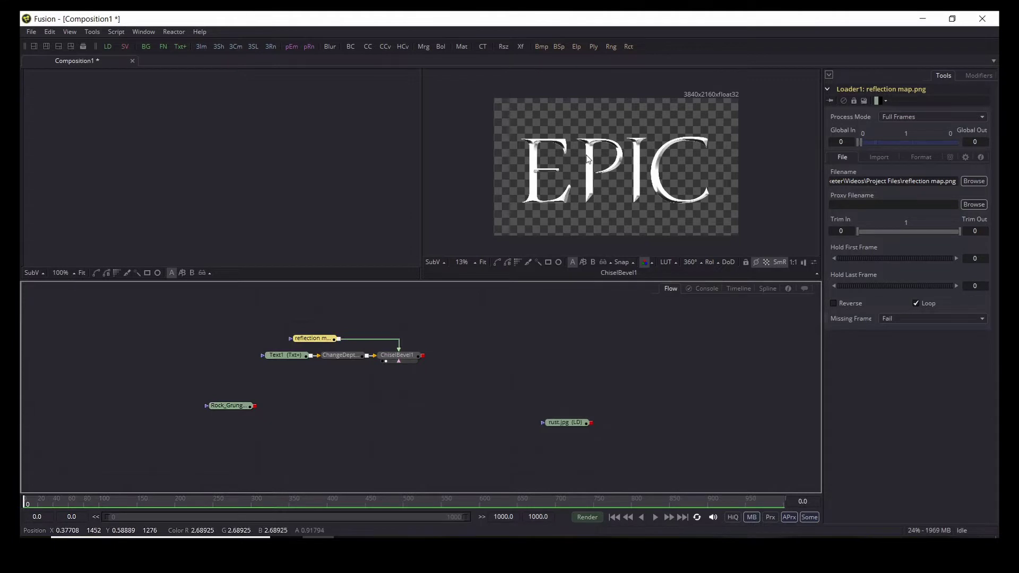
{"action": "scroll", "coordinate": [587, 159], "scroll_direction": "up", "scroll_amount": 1}
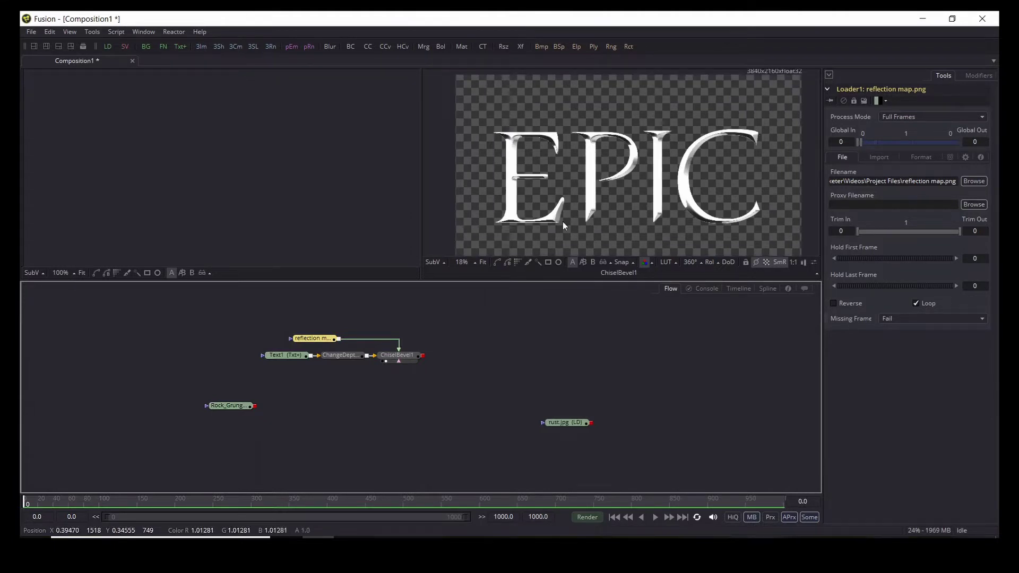
Reduce the ChiselBevel1 node's Specular value to about 1.368.
{"action": "left_click", "coordinate": [412, 356]}
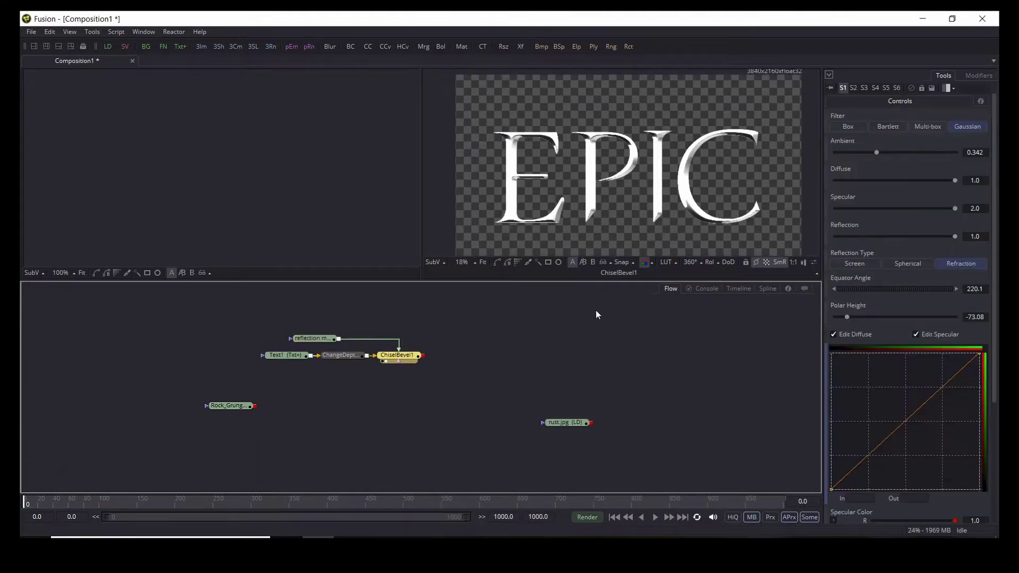
{"action": "left_click_drag", "start_coordinate": [952, 209], "coordinate": [914, 211]}
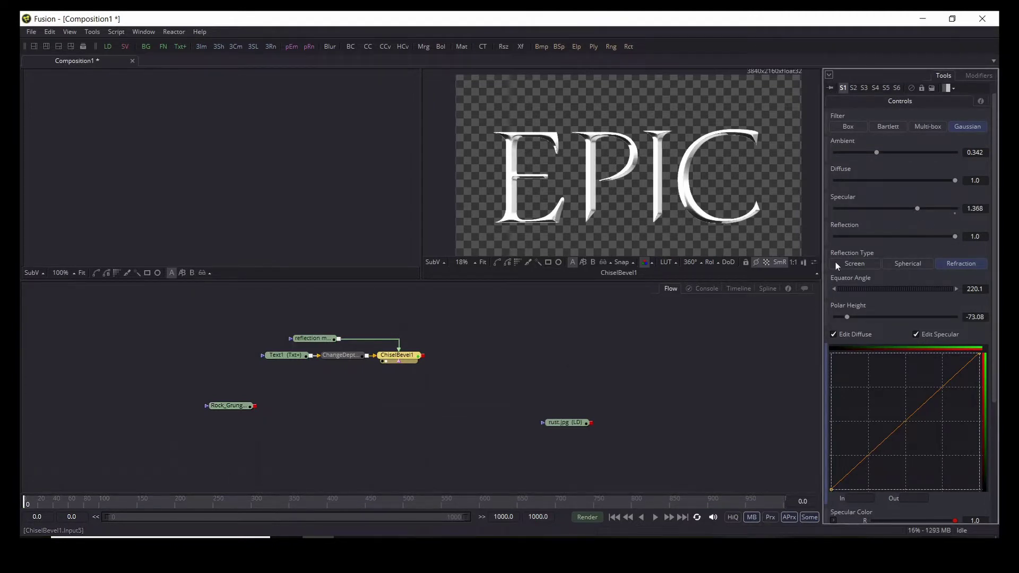
{"action": "left_click", "coordinate": [682, 326]}
Connect the Rock_Grunge loader to ChiselBevel1's Texture Input and inspect the texture on the letters up close.
{"action": "left_click_drag", "start_coordinate": [237, 409], "coordinate": [385, 376]}
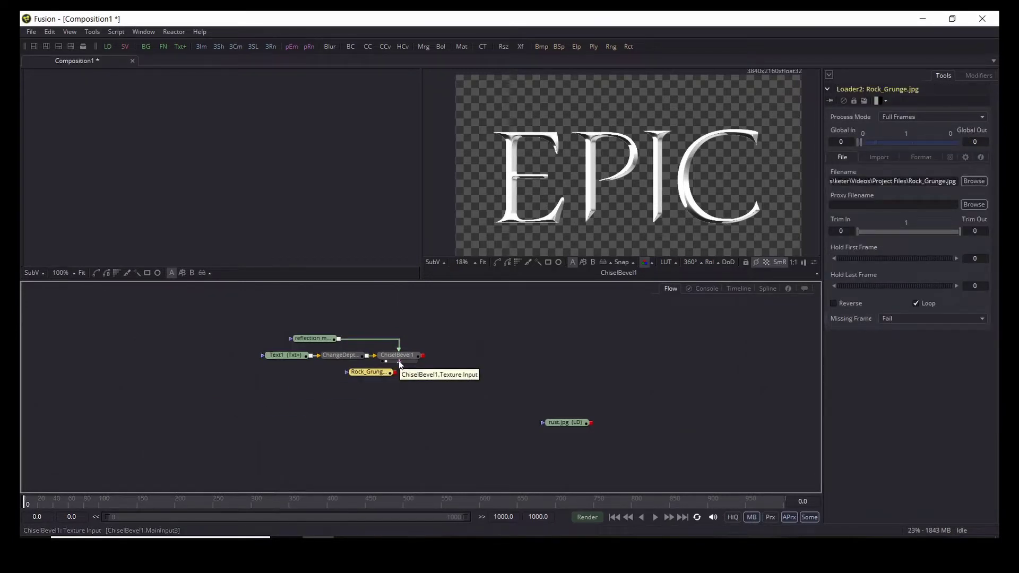
{"action": "left_click_drag", "start_coordinate": [399, 364], "coordinate": [396, 373]}
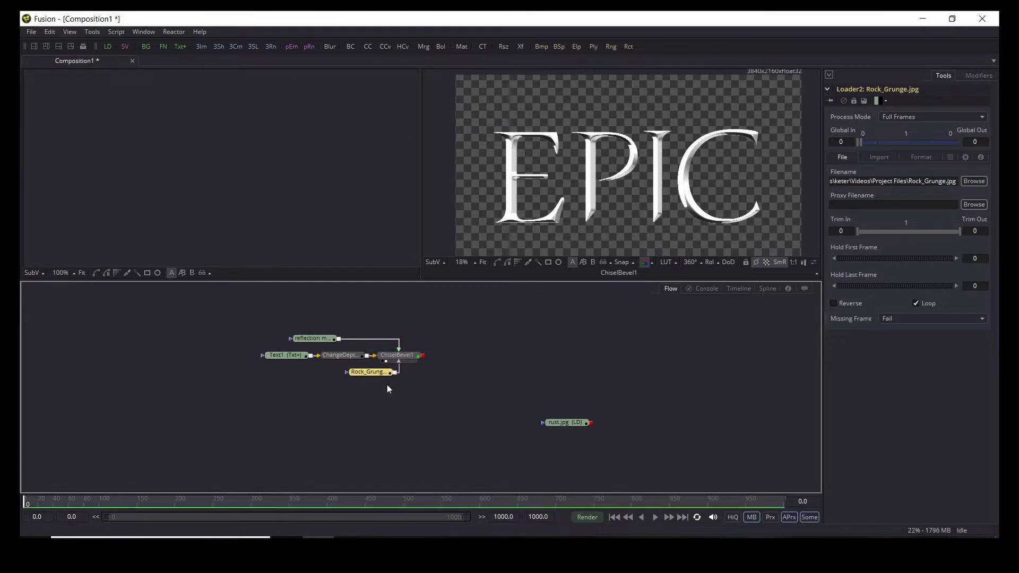
{"action": "scroll", "coordinate": [599, 173], "scroll_direction": "up", "scroll_amount": 6}
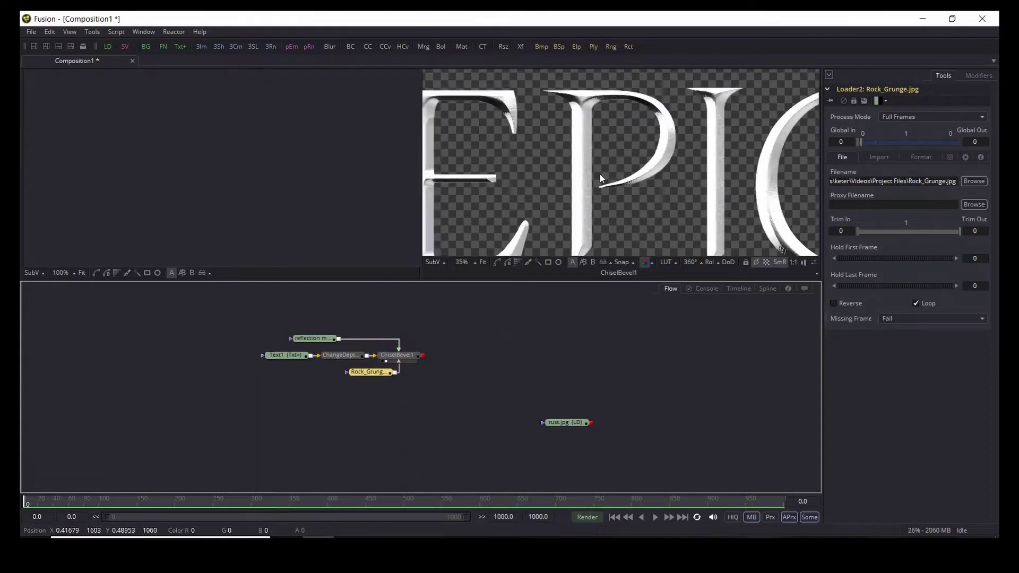
{"action": "scroll", "coordinate": [566, 196], "scroll_direction": "up", "scroll_amount": 2}
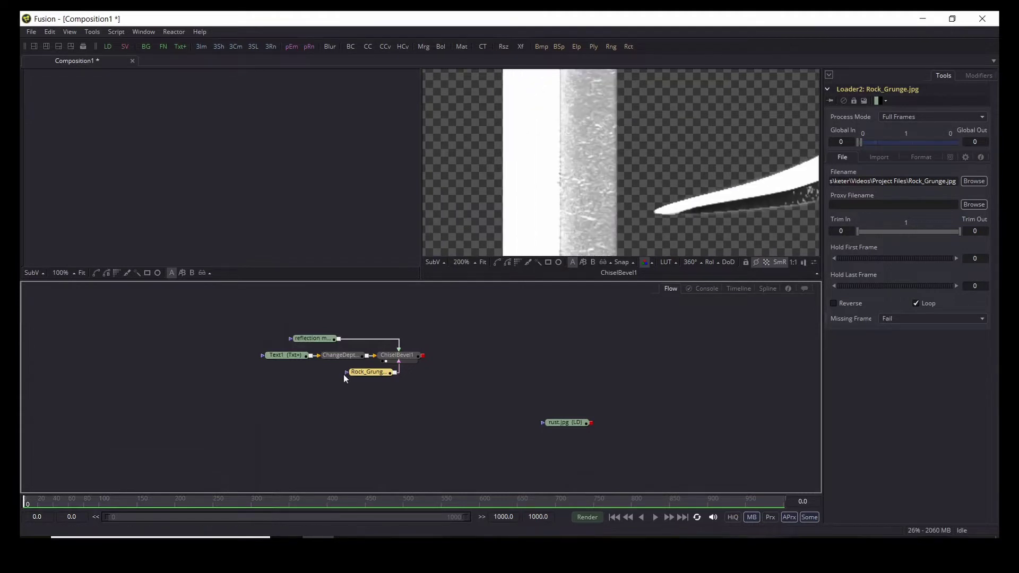
Insert a Transform node between the Rock_Grunge loader and ChiselBevel1, and line it up in the texture branch.
{"action": "left_click_drag", "start_coordinate": [365, 373], "coordinate": [280, 372]}
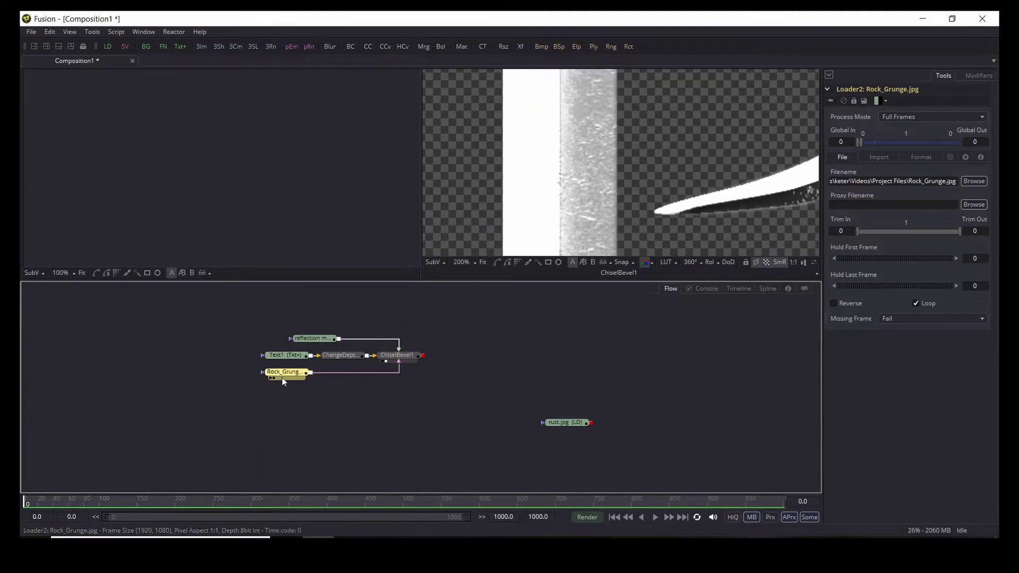
{"action": "left_click", "coordinate": [521, 46]}
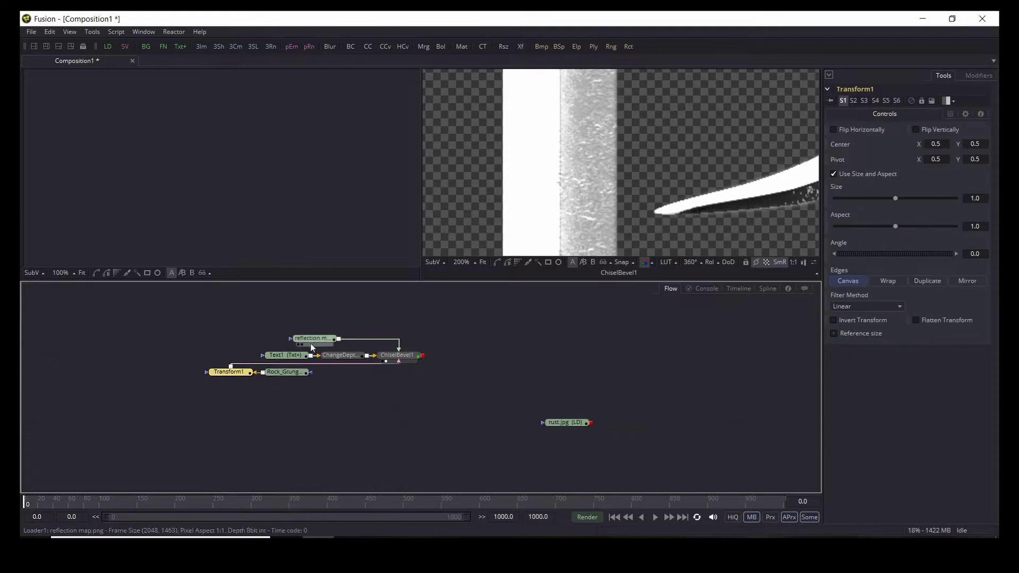
{"action": "left_click_drag", "start_coordinate": [247, 378], "coordinate": [388, 377]}
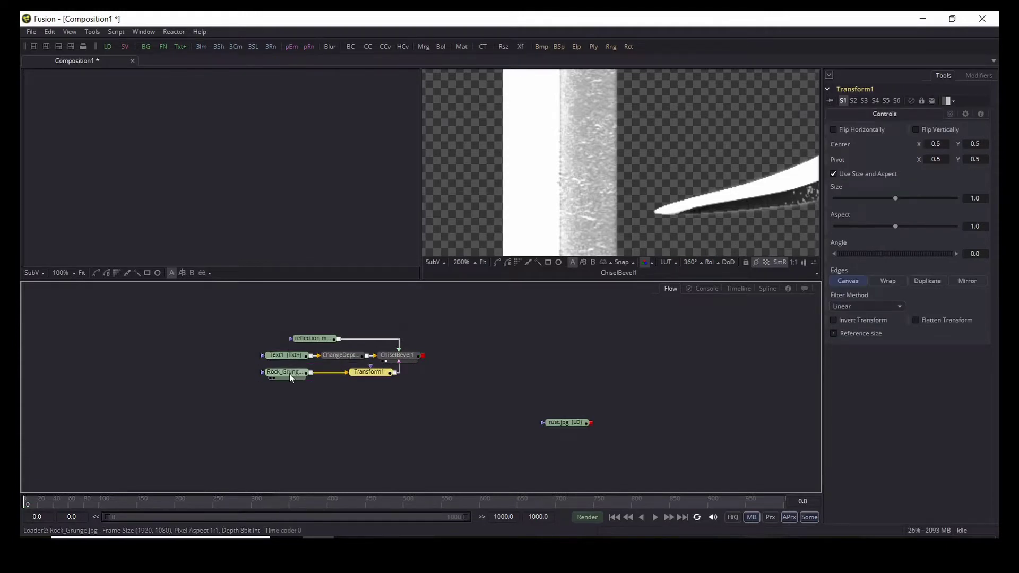
Insert a Scale node between the Rock_Grunge loader and Transform1 and check the texture on the EPIC letters.
{"action": "left_click", "coordinate": [257, 374]}
{"action": "key", "text": "shift+space"}
{"action": "type", "text": "scal"}
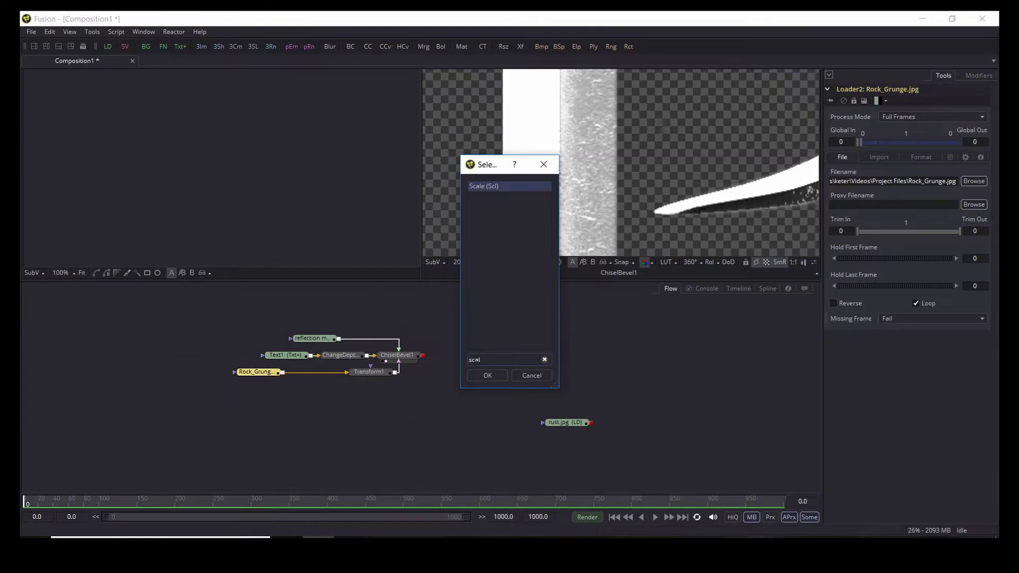
{"action": "left_click", "coordinate": [483, 374]}
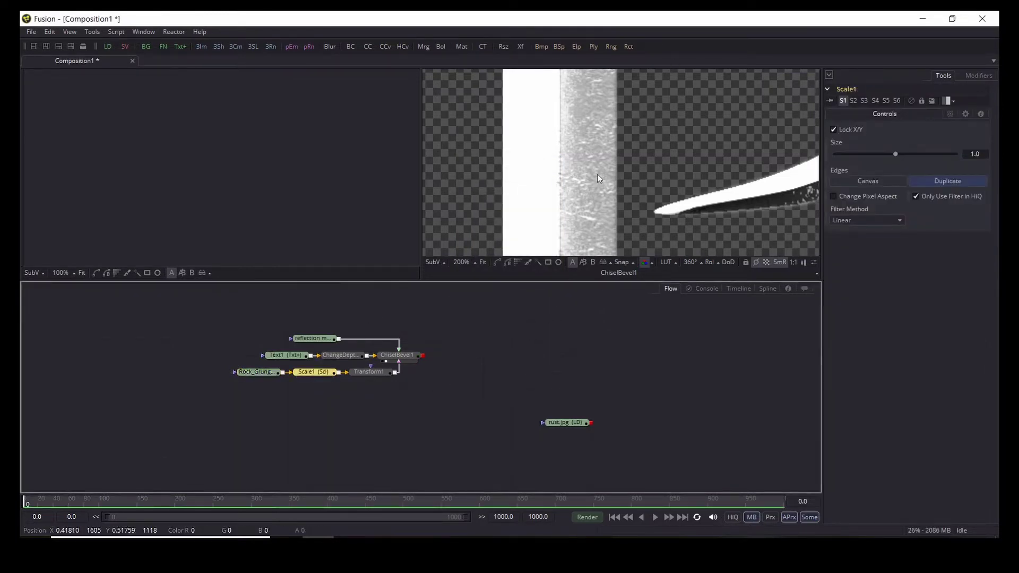
{"action": "scroll", "coordinate": [588, 172], "scroll_direction": "down", "scroll_amount": 4}
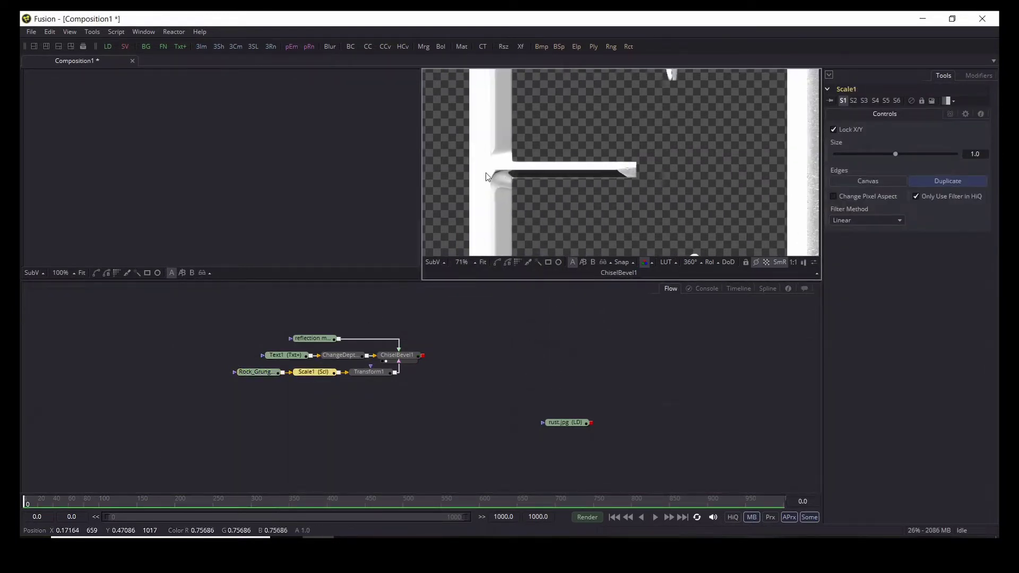
{"action": "scroll", "coordinate": [486, 173], "scroll_direction": "up", "scroll_amount": 2}
{"action": "scroll", "coordinate": [485, 173], "scroll_direction": "down", "scroll_amount": 5}
{"action": "scroll", "coordinate": [485, 173], "scroll_direction": "down", "scroll_amount": 4}
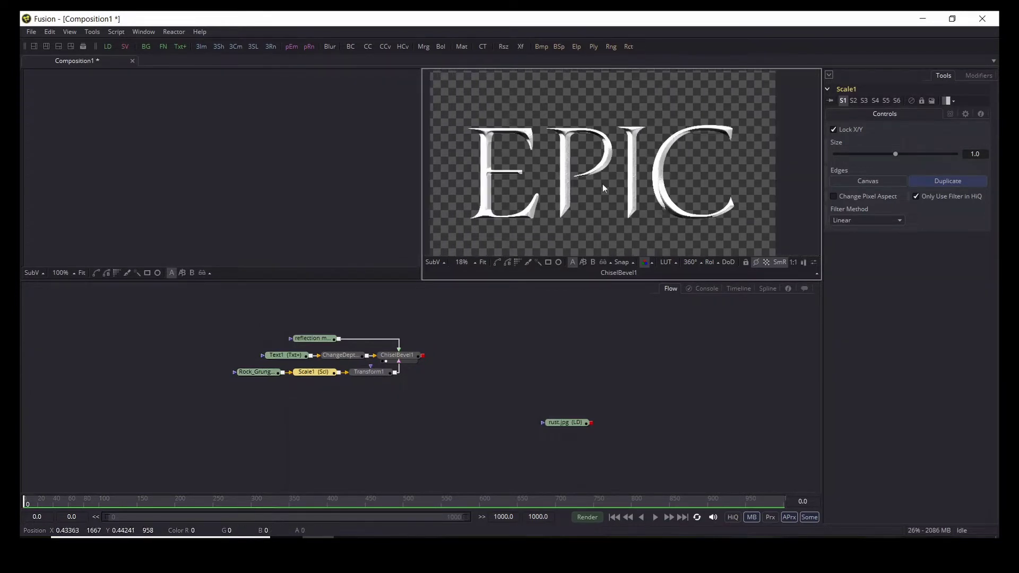
Display Scale1 in the first viewer and increase its size to about 1.518 to enlarge the grunge texture.
{"action": "left_click", "coordinate": [313, 371]}
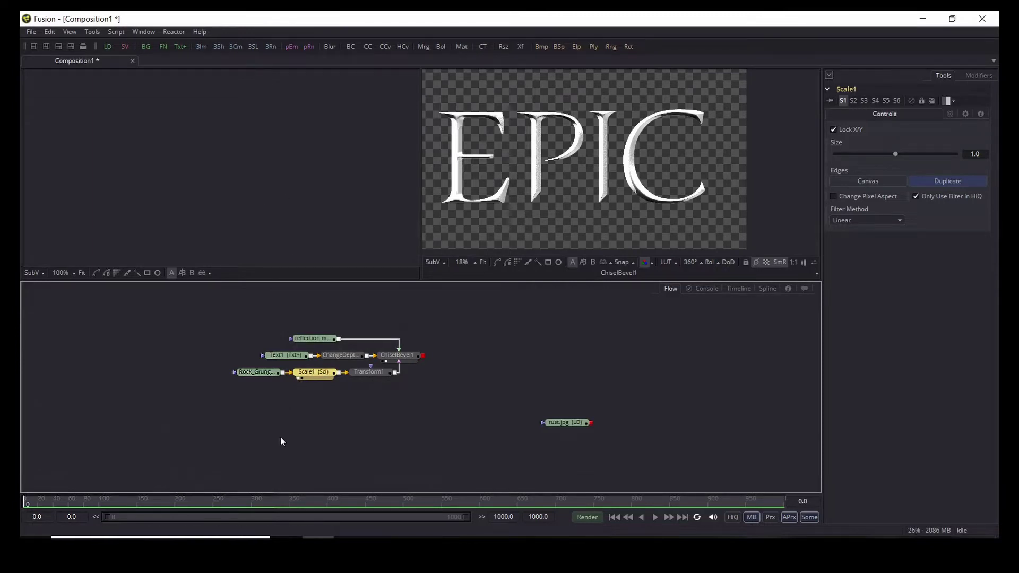
{"action": "left_click", "coordinate": [301, 378]}
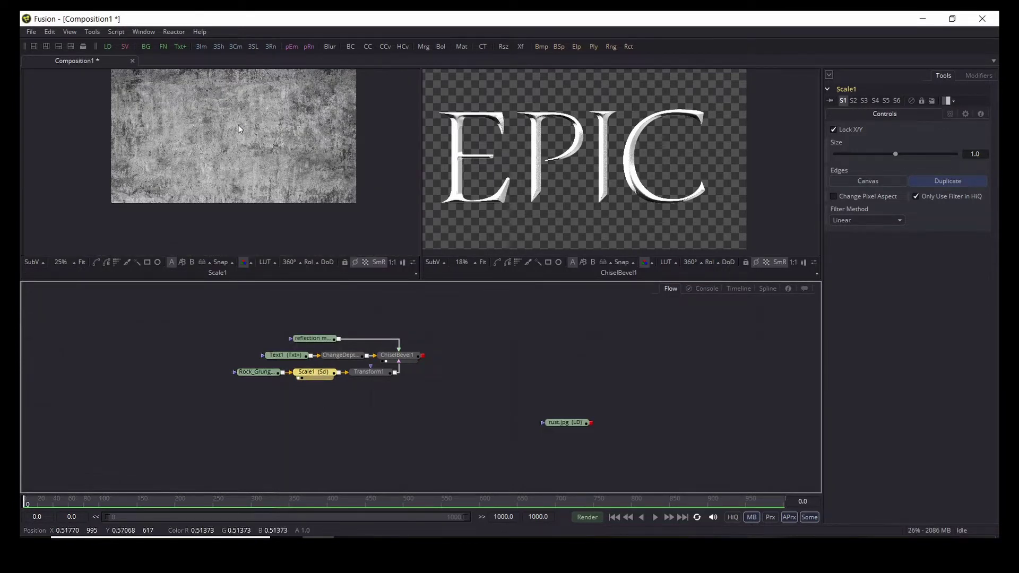
{"action": "left_click", "coordinate": [238, 127]}
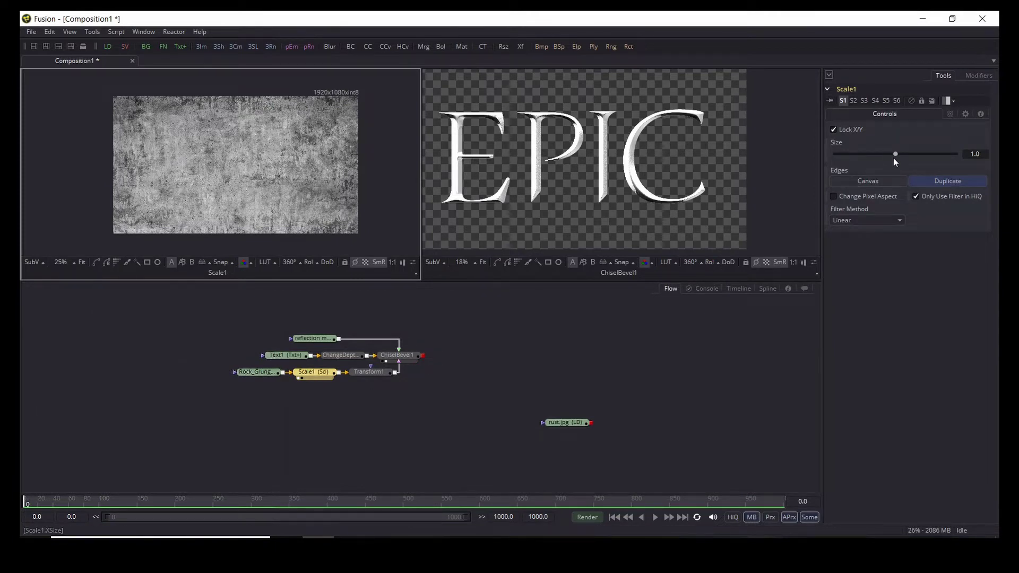
{"action": "left_click_drag", "start_coordinate": [896, 155], "coordinate": [944, 171]}
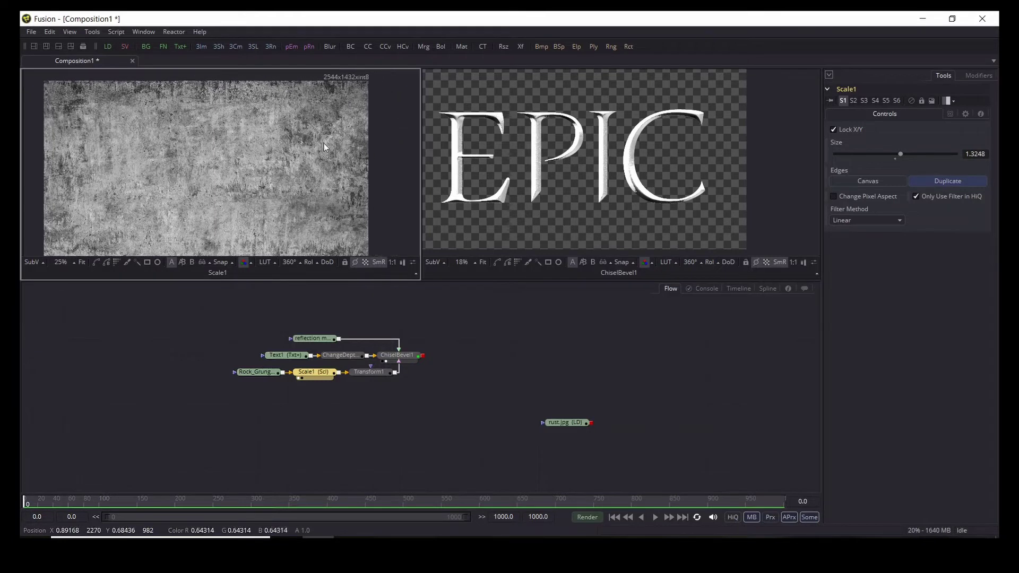
{"action": "left_click_drag", "start_coordinate": [901, 156], "coordinate": [927, 160]}
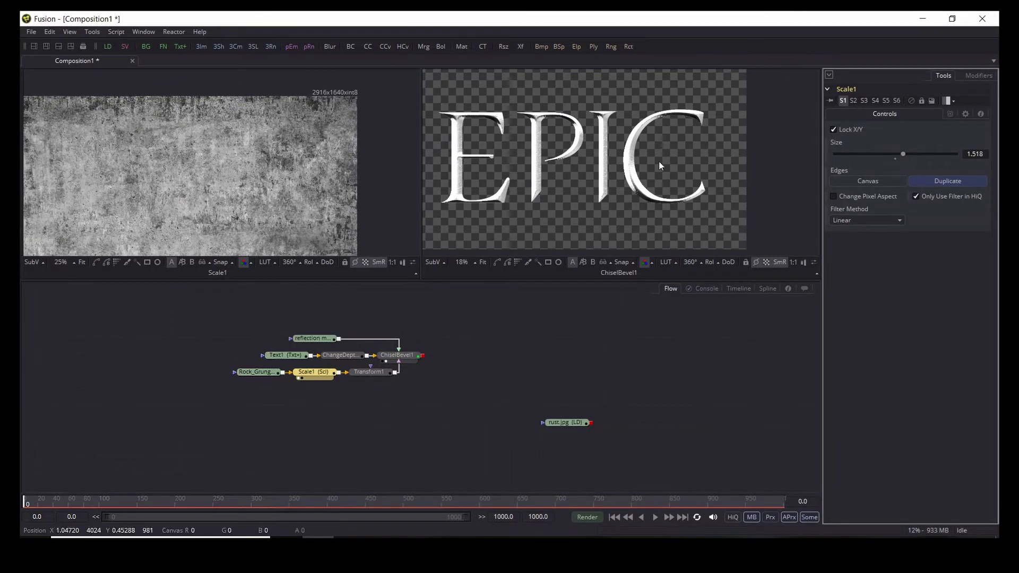
{"action": "scroll", "coordinate": [456, 168], "scroll_direction": "up", "scroll_amount": 3}
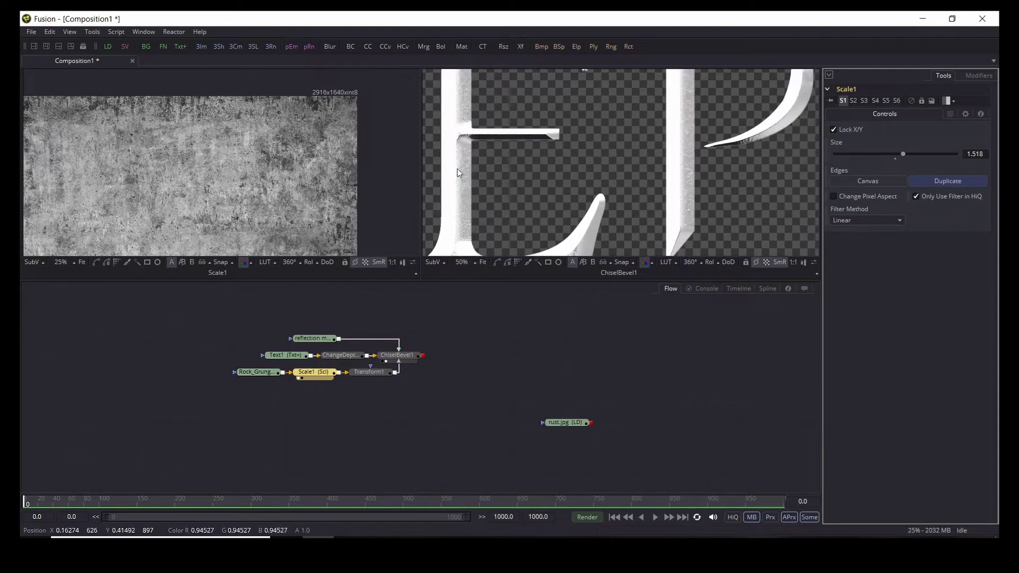
Set Transform1's edges to Mirror and increase its size to about 2.162.
{"action": "left_click", "coordinate": [372, 376]}
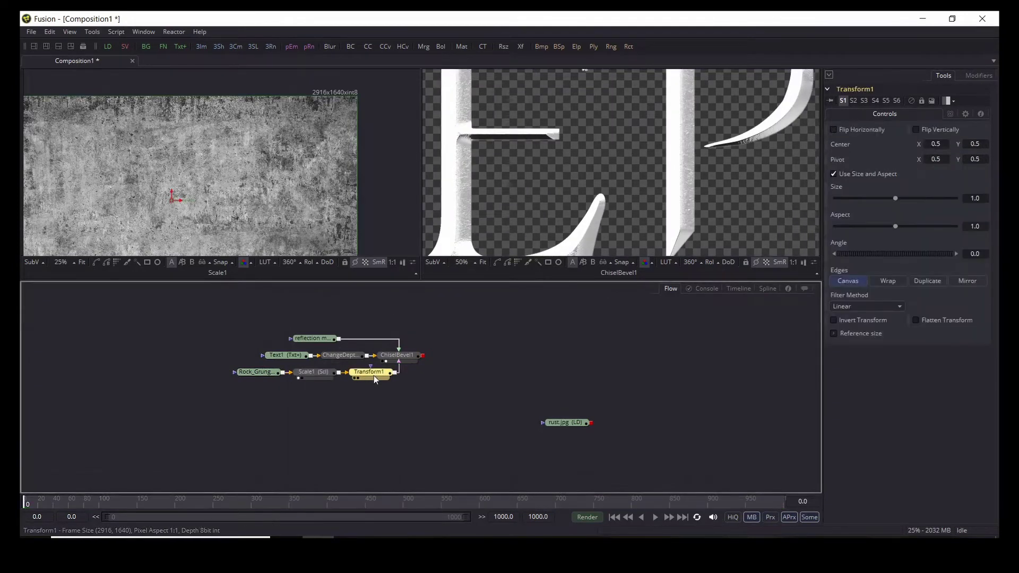
{"action": "left_click", "coordinate": [963, 283]}
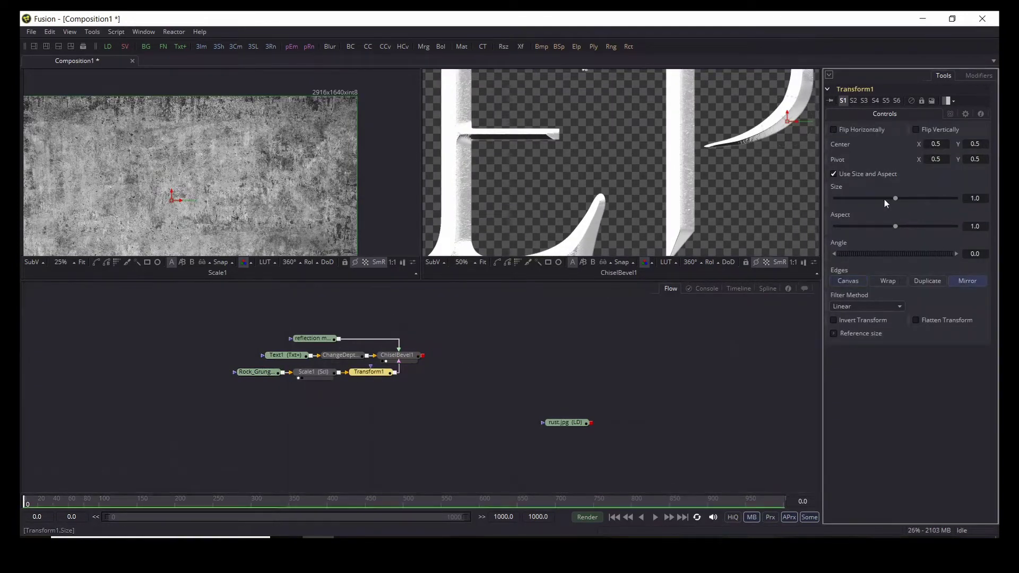
{"action": "left_click_drag", "start_coordinate": [897, 199], "coordinate": [912, 202]}
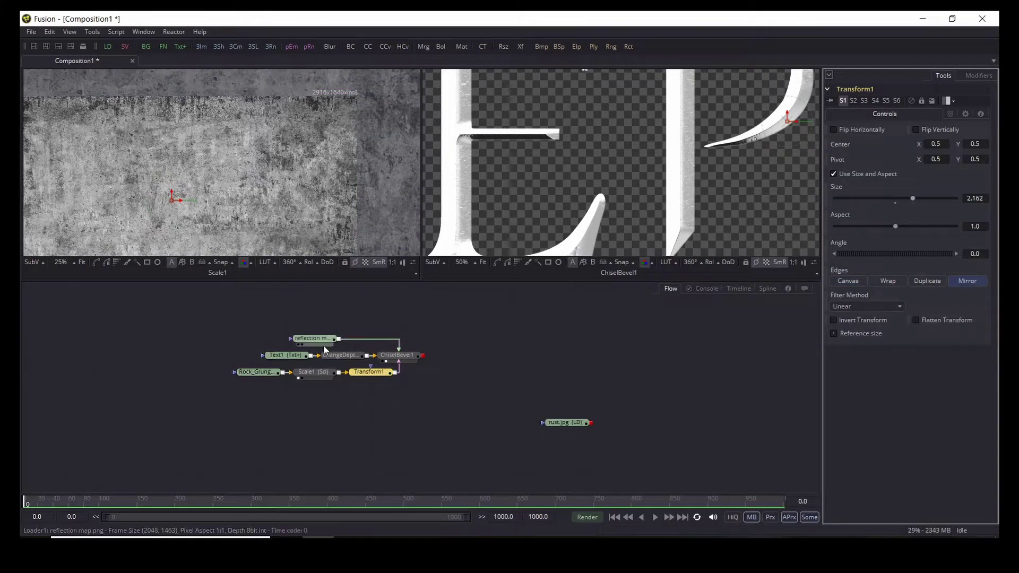
Review ChiselBevel1's texture strength settings and view the whole EPIC title in the second viewer without the checkerboard background.
{"action": "left_click", "coordinate": [406, 355]}
{"action": "scroll", "coordinate": [852, 338], "scroll_direction": "down", "scroll_amount": 10}
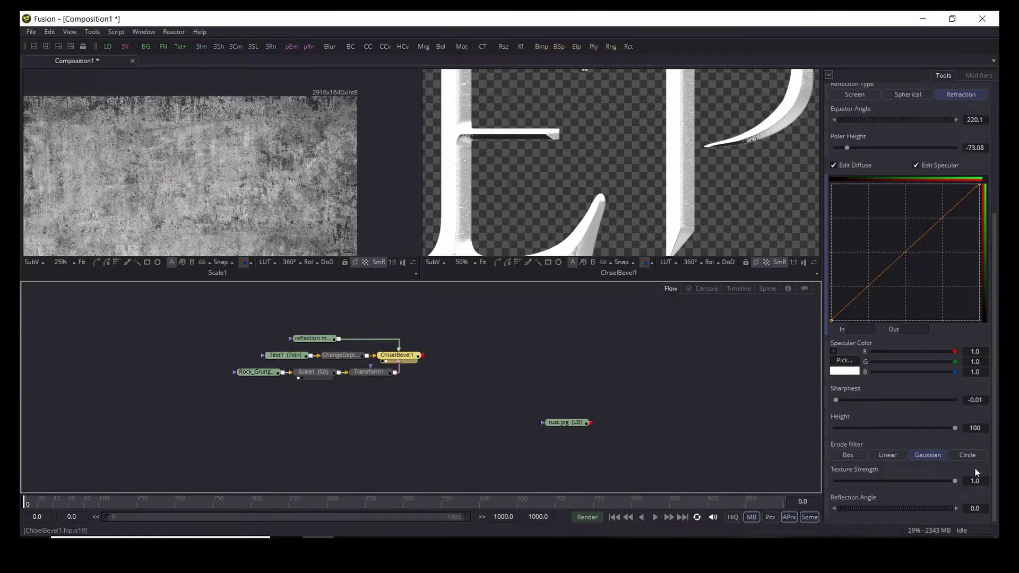
{"action": "key", "text": "ctrl+f"}
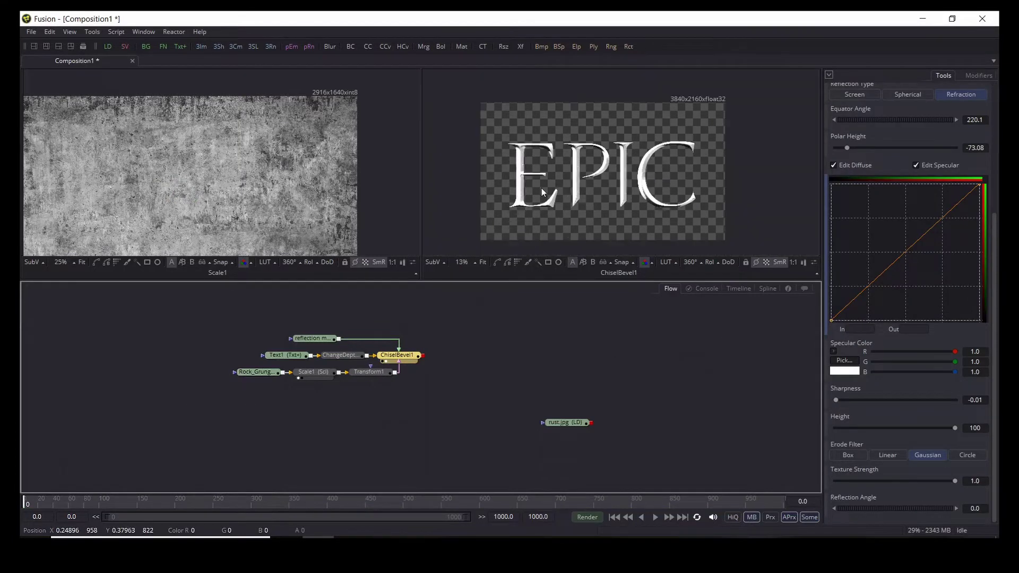
{"action": "left_click", "coordinate": [768, 265]}
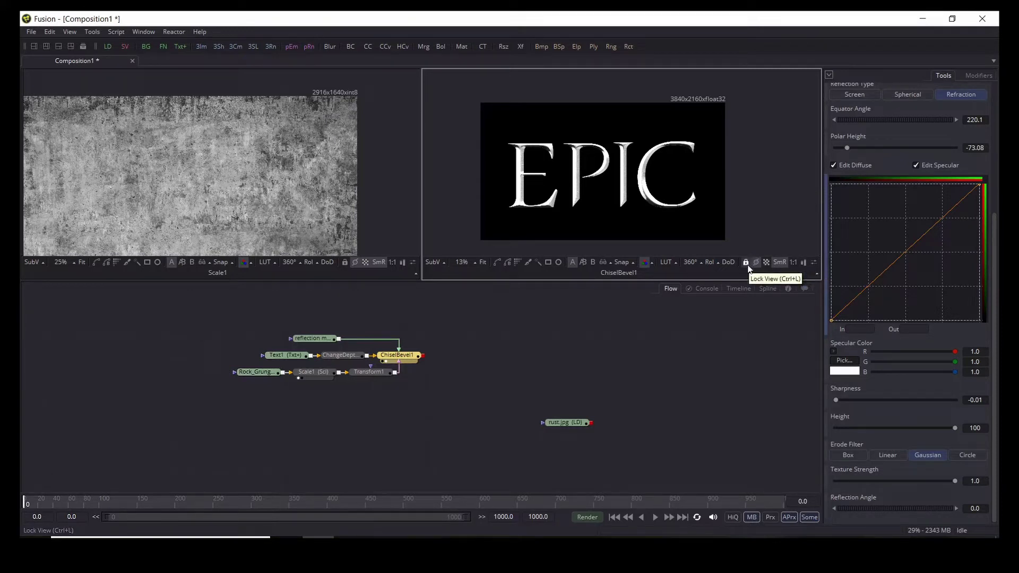
{"action": "scroll", "coordinate": [596, 152], "scroll_direction": "up", "scroll_amount": 5}
{"action": "scroll", "coordinate": [596, 152], "scroll_direction": "up", "scroll_amount": 3}
{"action": "key", "text": "ctrl+f"}
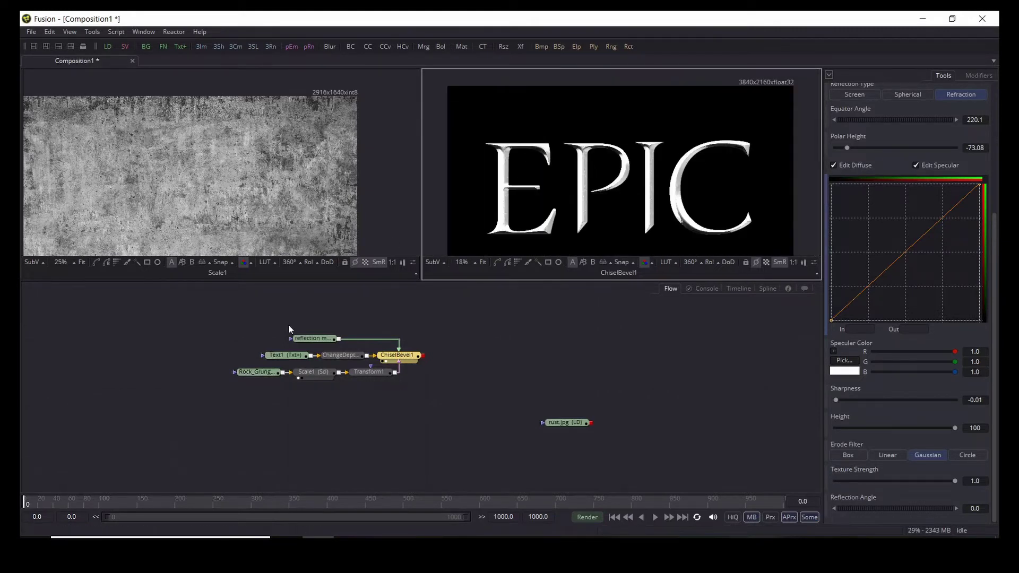
Add a Channel Boolean (Bol) node after ChiselBevel1 and display it in the second viewer.
{"action": "left_click", "coordinate": [414, 360]}
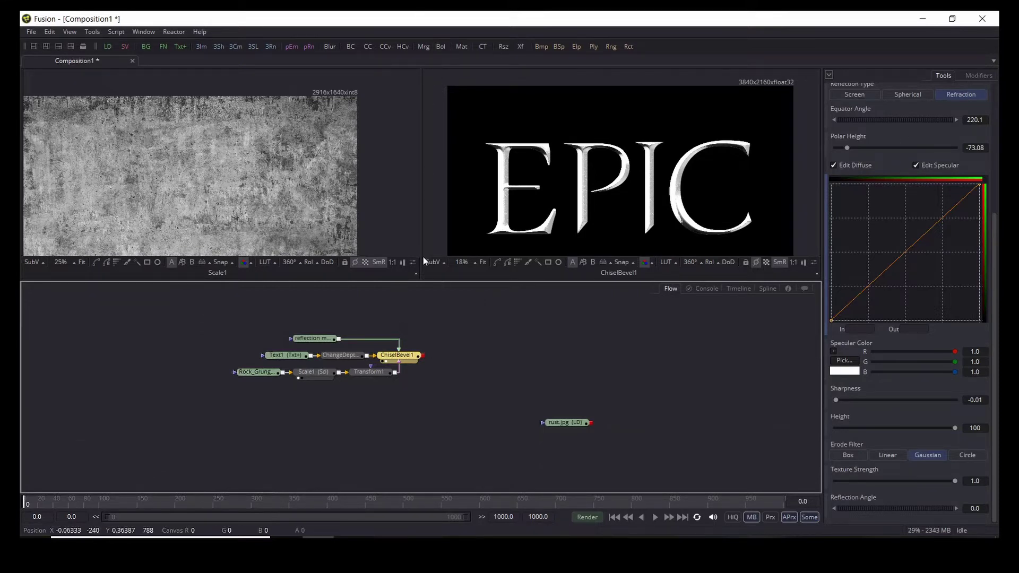
{"action": "key", "text": "ctrl+space"}
{"action": "type", "text": "bol"}
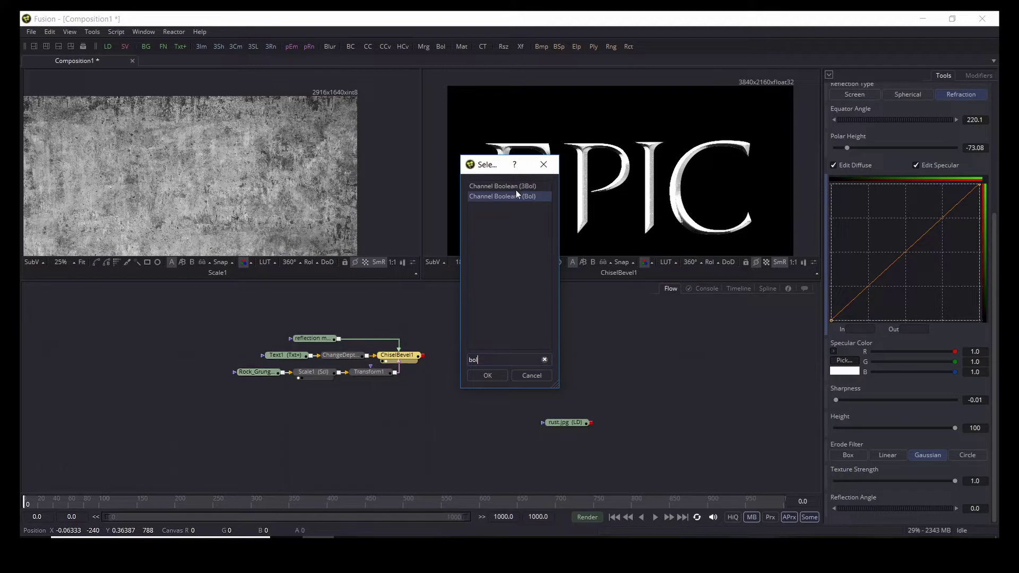
{"action": "left_click", "coordinate": [487, 375]}
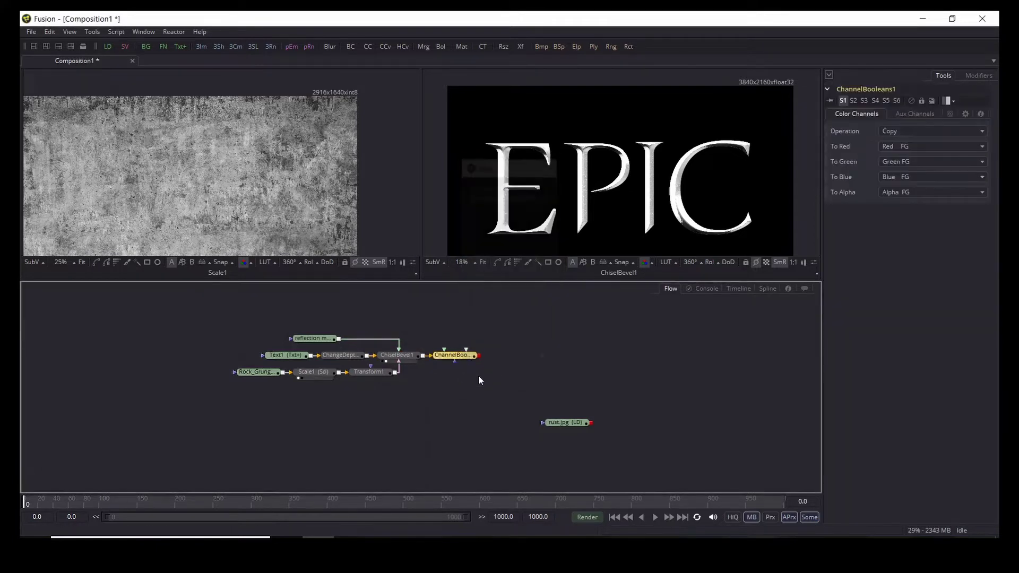
{"action": "left_click", "coordinate": [444, 362]}
Move the rust.jpg loader above the title branch and add a Scale node after it.
{"action": "left_click_drag", "start_coordinate": [562, 428], "coordinate": [450, 328]}
{"action": "left_click", "coordinate": [387, 309]}
{"action": "key", "text": "ctrl+space"}
{"action": "type", "text": "sca"}
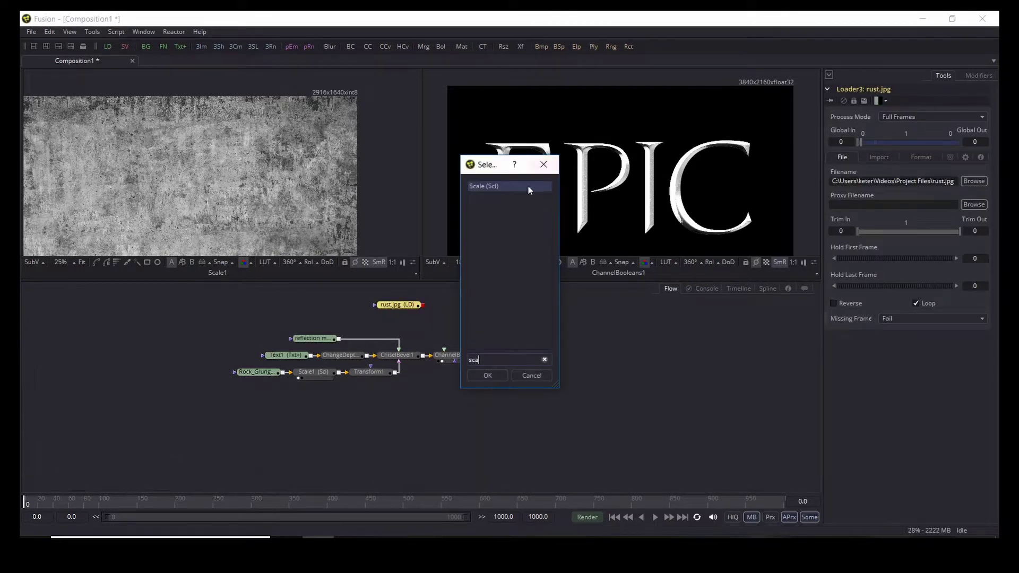
{"action": "left_click", "coordinate": [492, 376]}
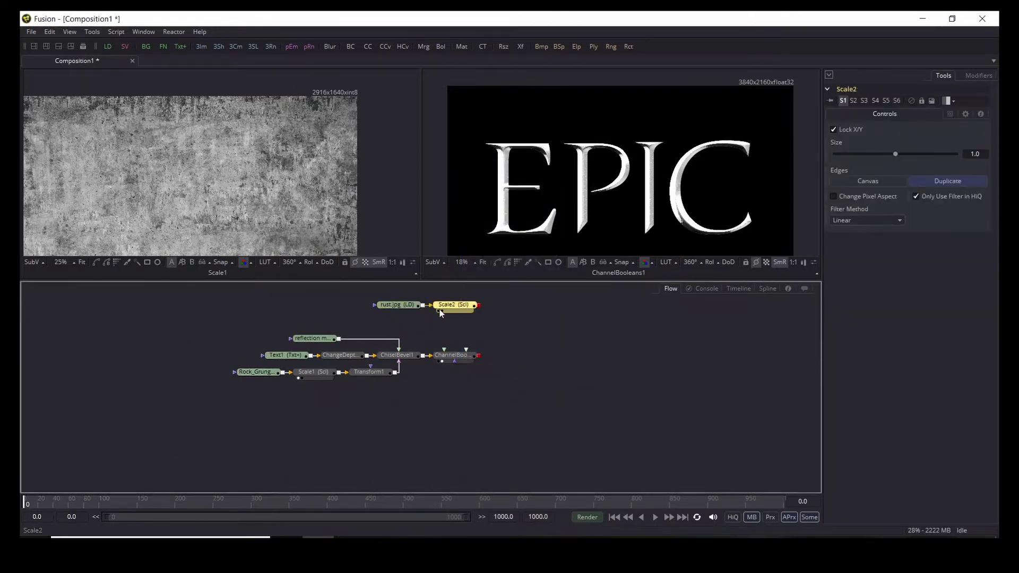
Display Scale2 in the first viewer and increase its size to about 2.778.
{"action": "left_click", "coordinate": [439, 310]}
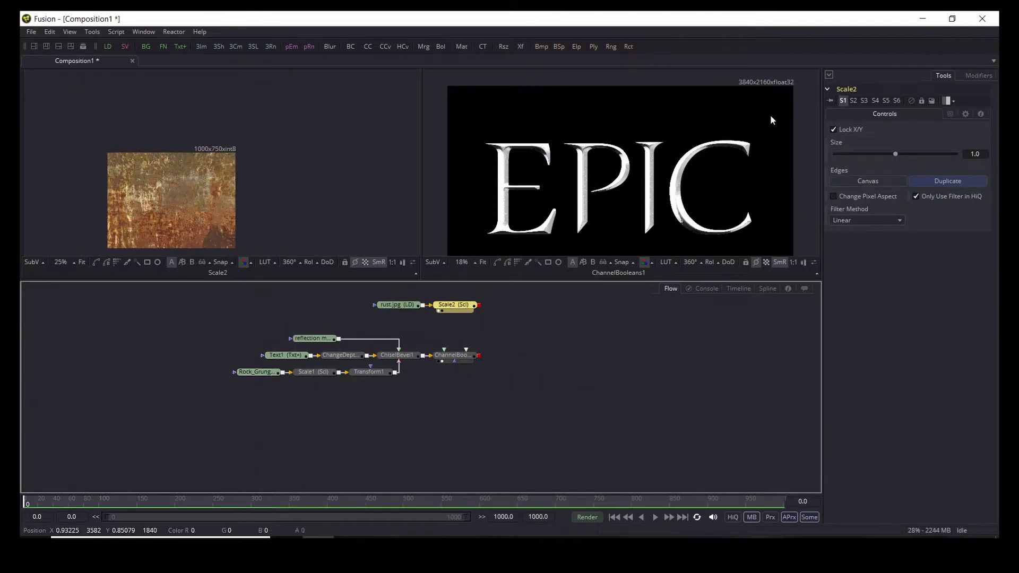
{"action": "left_click_drag", "start_coordinate": [894, 154], "coordinate": [922, 162]}
{"action": "scroll", "coordinate": [313, 156], "scroll_direction": "down", "scroll_amount": 2}
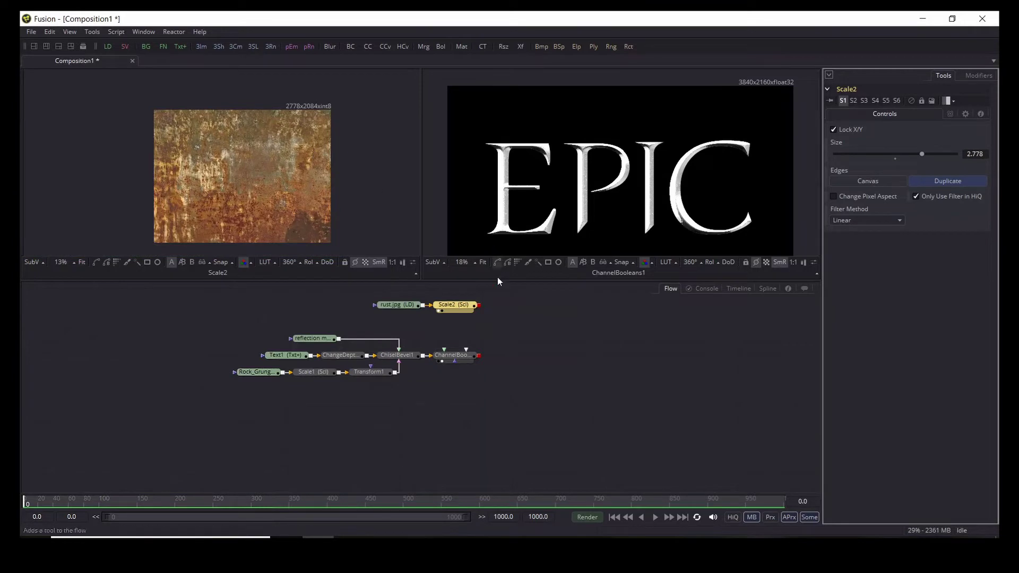
Connect Scale2 to ChannelBooleans1's foreground input and increase its size to about 3.974 so the rust fills the frame.
{"action": "left_click_drag", "start_coordinate": [479, 305], "coordinate": [445, 357]}
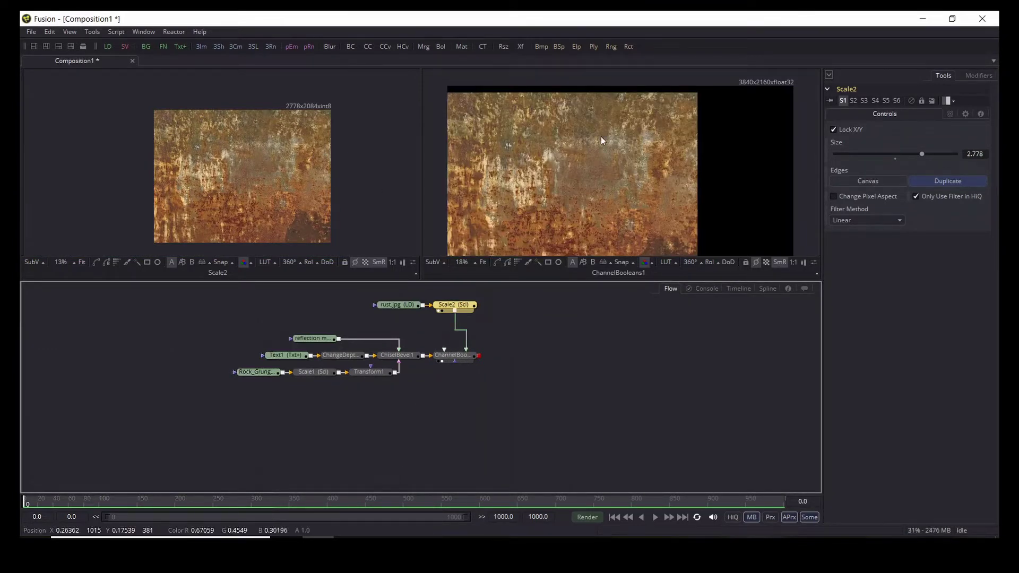
{"action": "scroll", "coordinate": [543, 123], "scroll_direction": "down", "scroll_amount": 2}
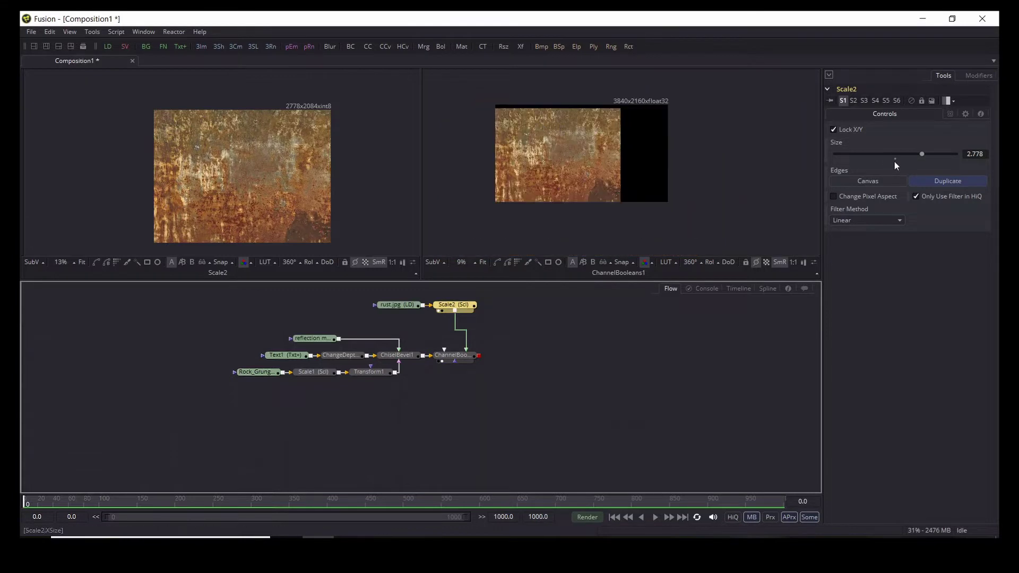
{"action": "left_click_drag", "start_coordinate": [916, 155], "coordinate": [938, 159]}
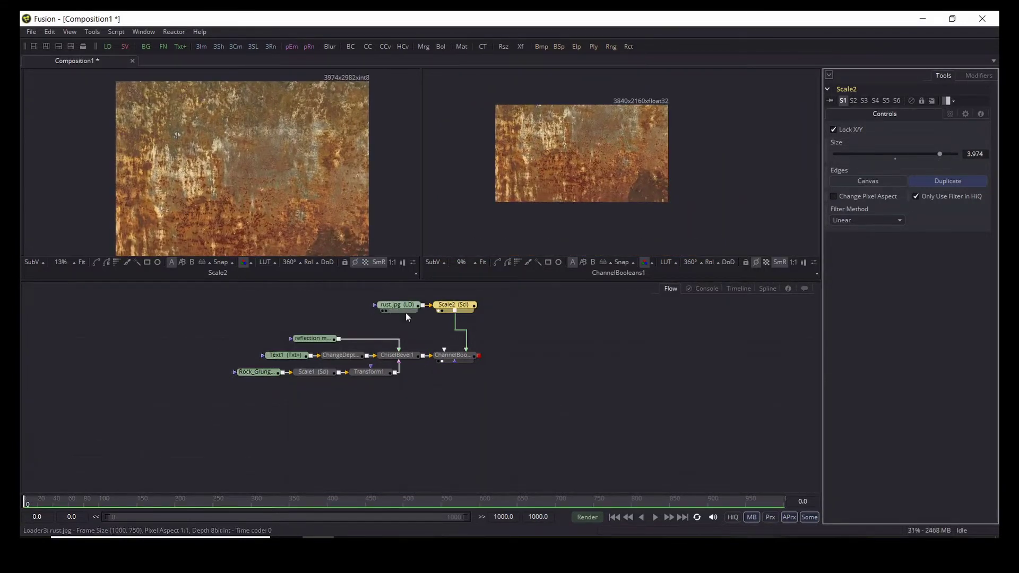
Set ChannelBooleans1's operation to And and inspect the rust texture on the EPIC letters.
{"action": "left_click", "coordinate": [444, 361]}
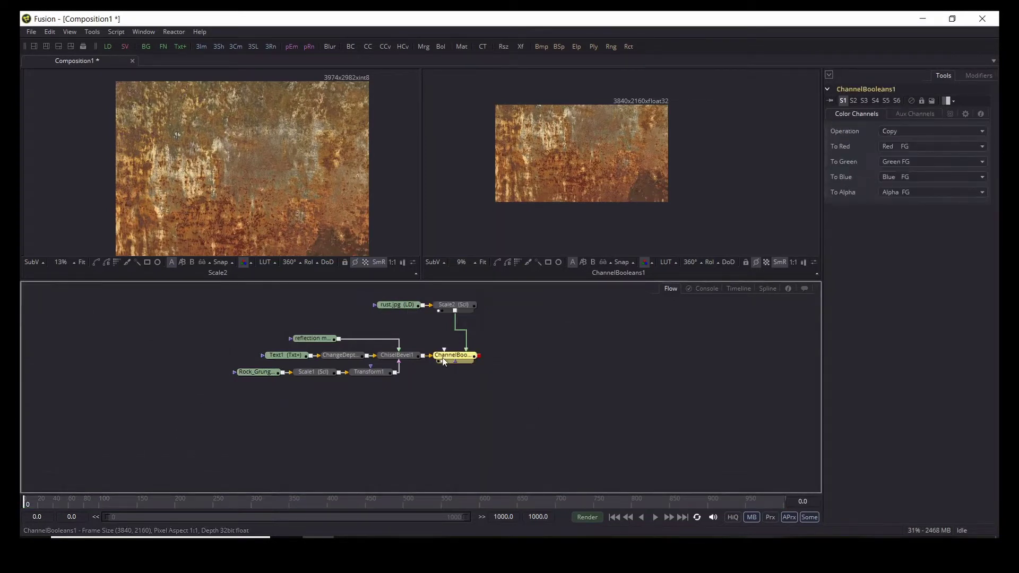
{"action": "left_click", "coordinate": [928, 134]}
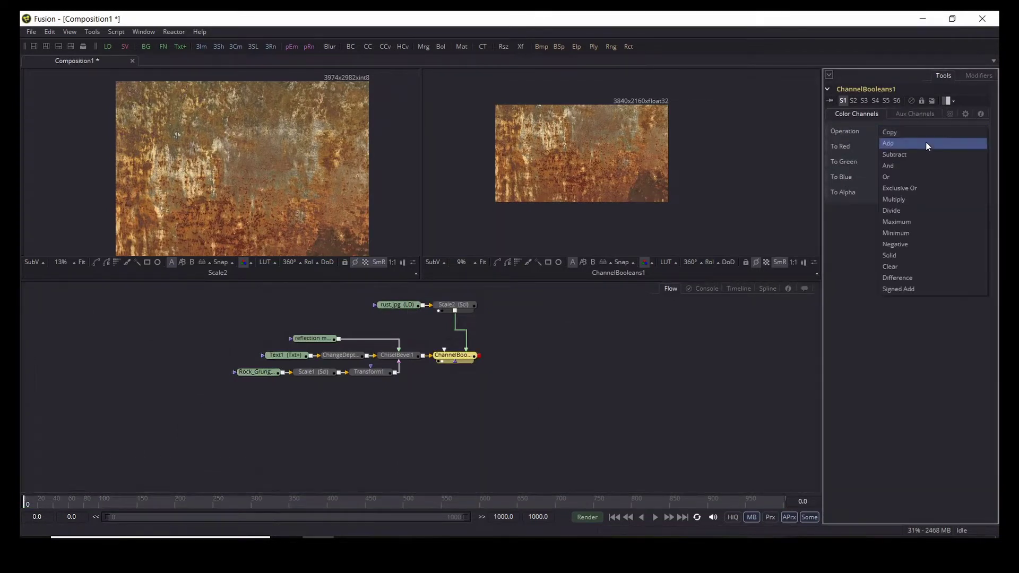
{"action": "left_click", "coordinate": [912, 167]}
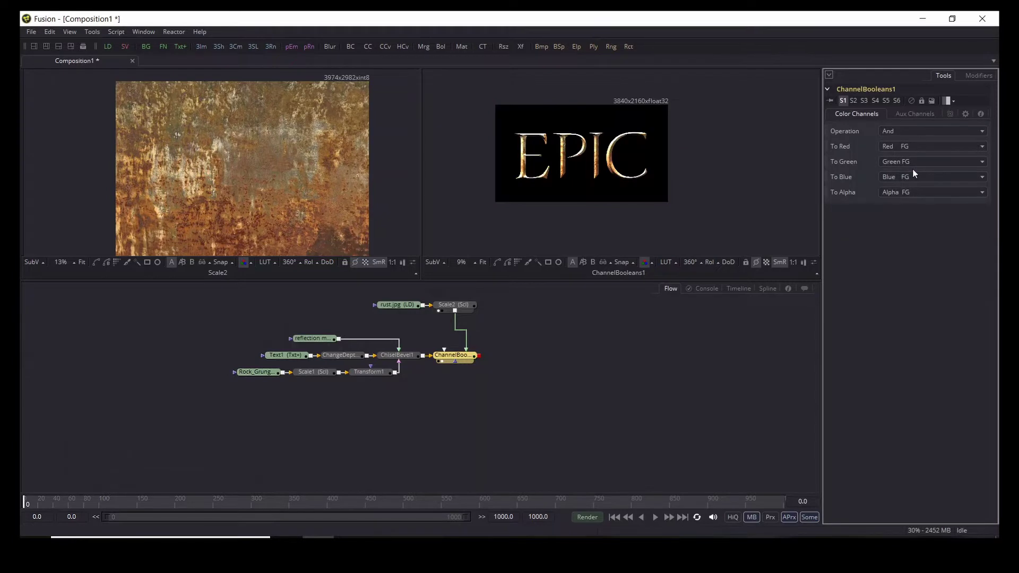
{"action": "scroll", "coordinate": [563, 155], "scroll_direction": "up", "scroll_amount": 5}
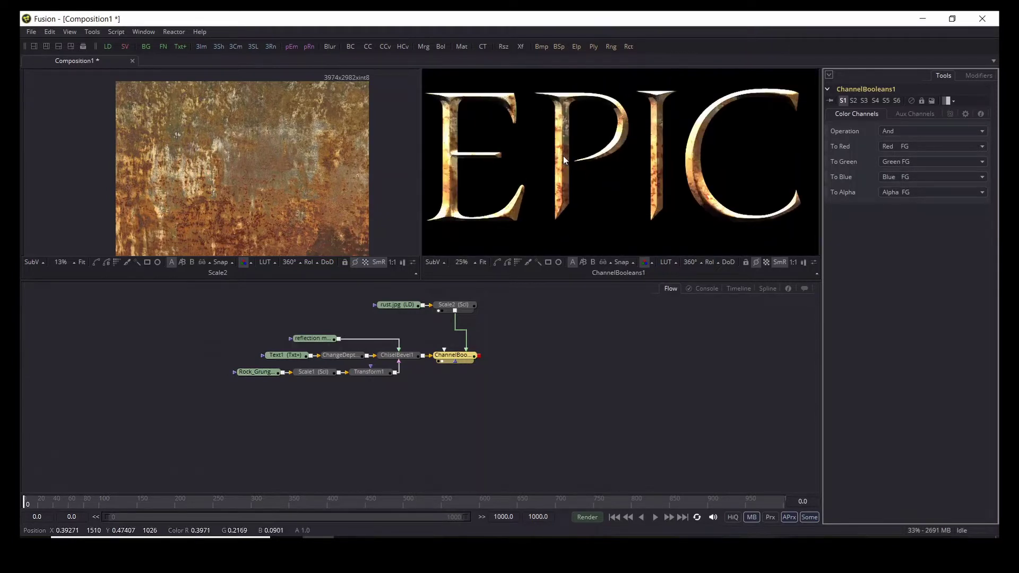
{"action": "scroll", "coordinate": [562, 155], "scroll_direction": "down", "scroll_amount": 1}
Line up the rust.jpg loader and Scale2 above the reflection map, and insert a Brightness / Contrast node after Scale2.
{"action": "left_click_drag", "start_coordinate": [393, 308], "coordinate": [317, 309]}
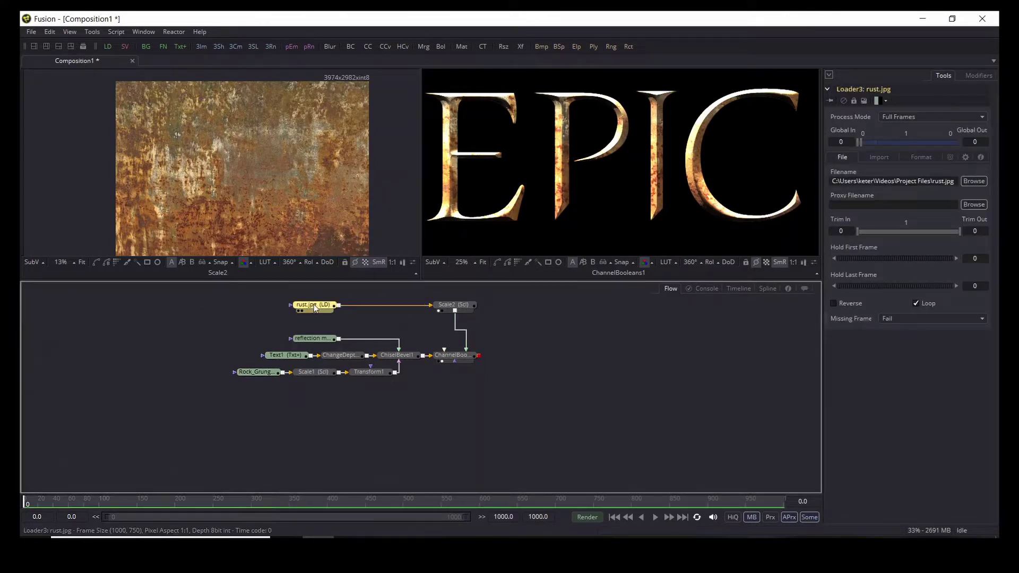
{"action": "left_click_drag", "start_coordinate": [450, 304], "coordinate": [366, 306]}
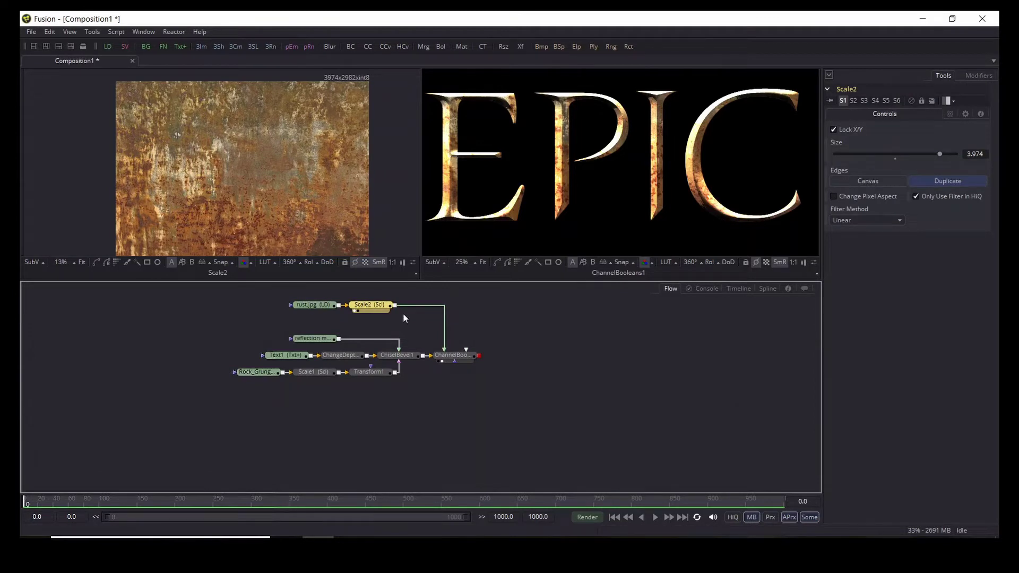
{"action": "key", "text": "ctrl+space"}
{"action": "type", "text": "bc"}
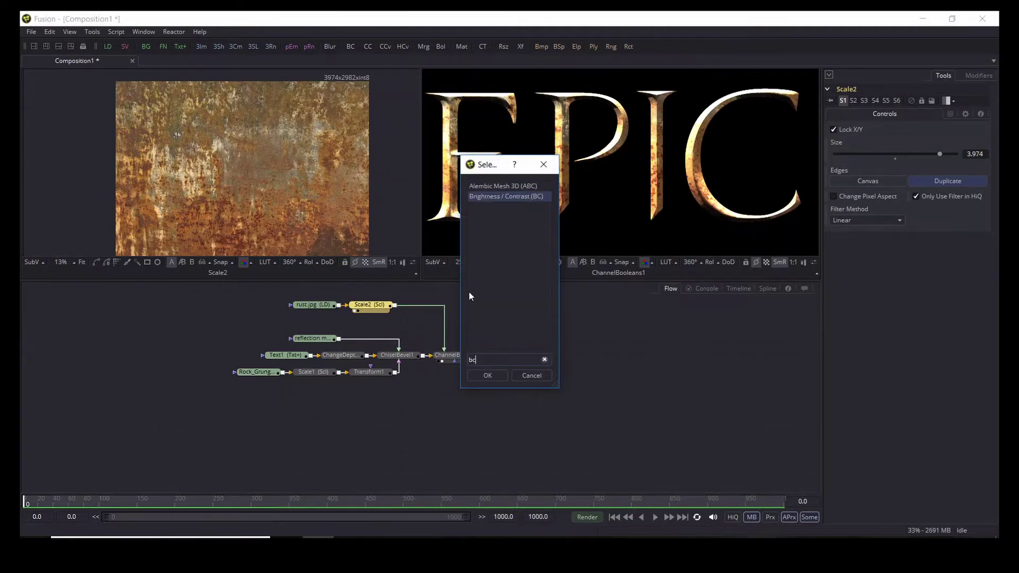
{"action": "left_click", "coordinate": [488, 378]}
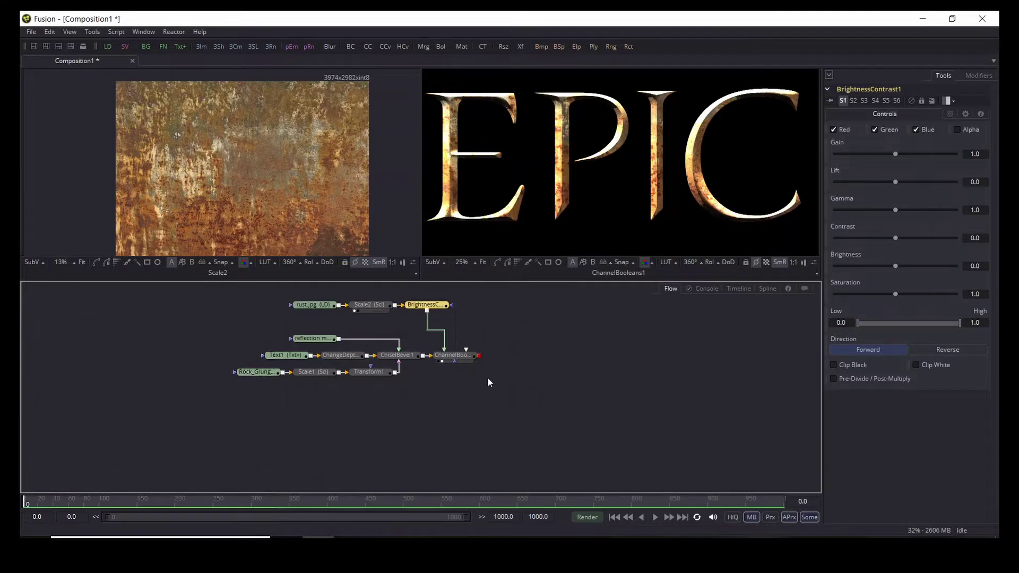
Reduce the rust's saturation to about 0.359 and contrast to about -0.103 in BrightnessContrast1, checking the letters up close.
{"action": "left_click_drag", "start_coordinate": [896, 295], "coordinate": [861, 294]}
{"action": "left_click_drag", "start_coordinate": [894, 238], "coordinate": [881, 239]}
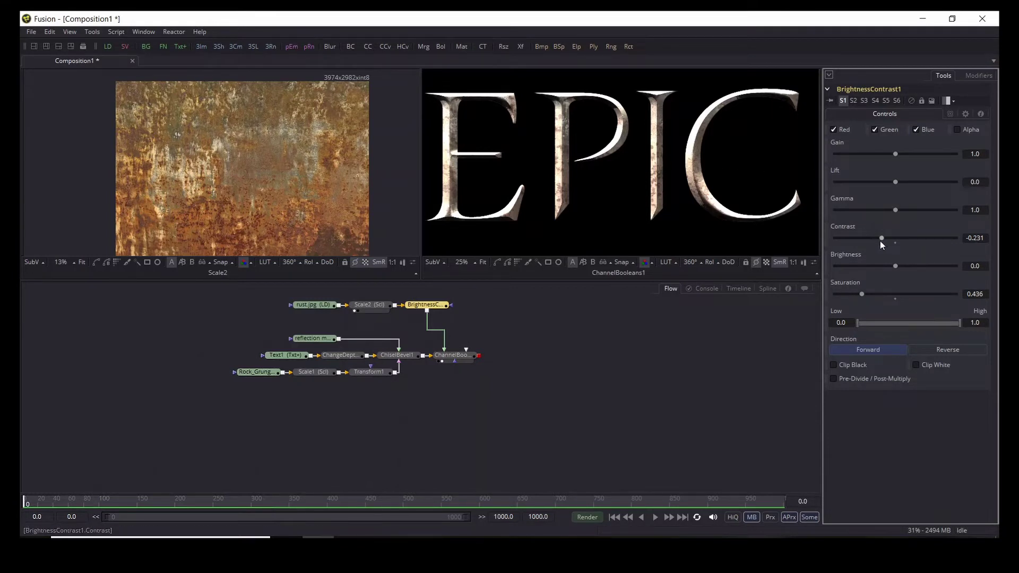
{"action": "left_click_drag", "start_coordinate": [881, 240], "coordinate": [886, 241]}
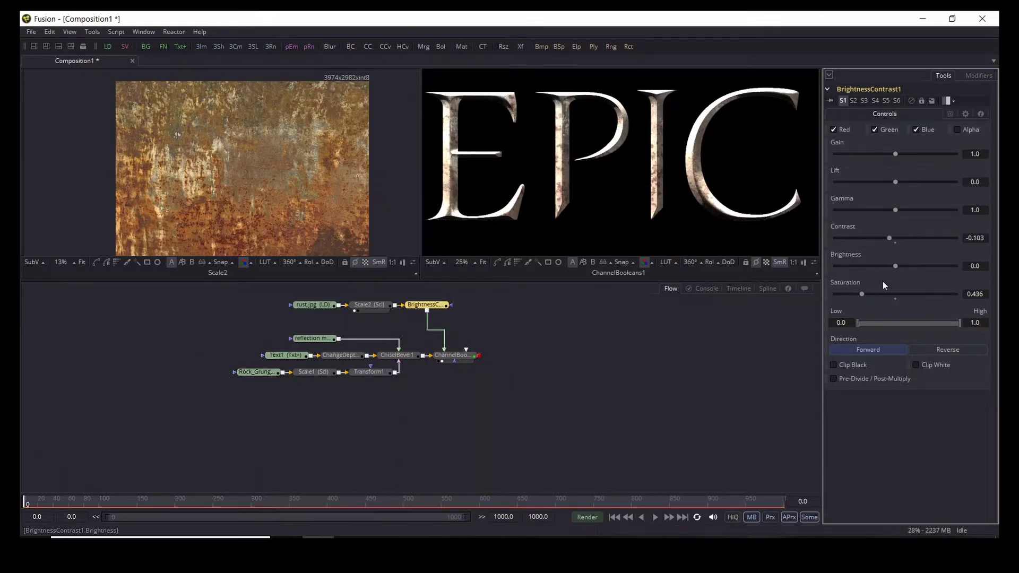
{"action": "left_click_drag", "start_coordinate": [864, 294], "coordinate": [858, 294]}
{"action": "scroll", "coordinate": [589, 151], "scroll_direction": "down", "scroll_amount": 2}
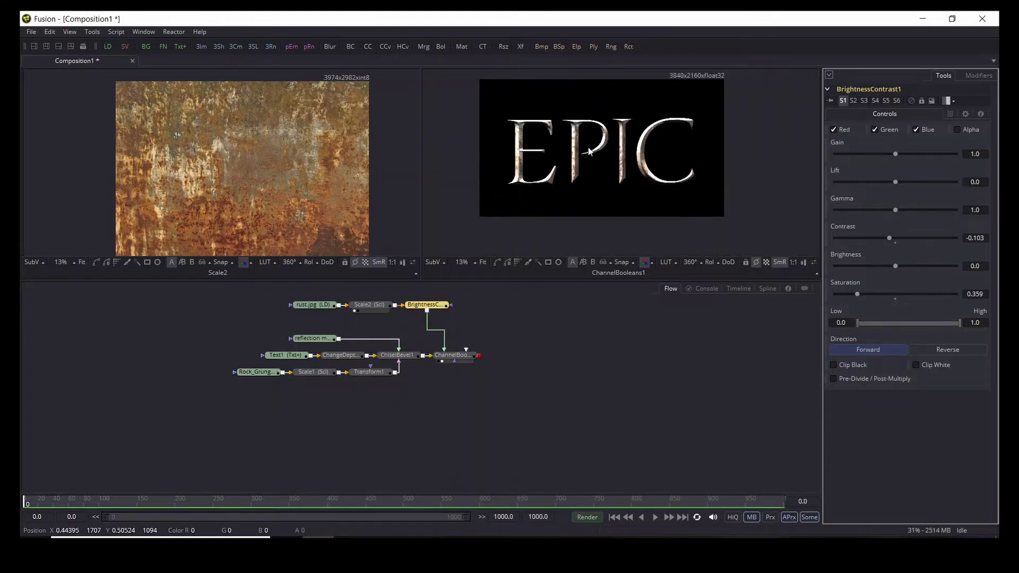
{"action": "scroll", "coordinate": [592, 152], "scroll_direction": "up", "scroll_amount": 2}
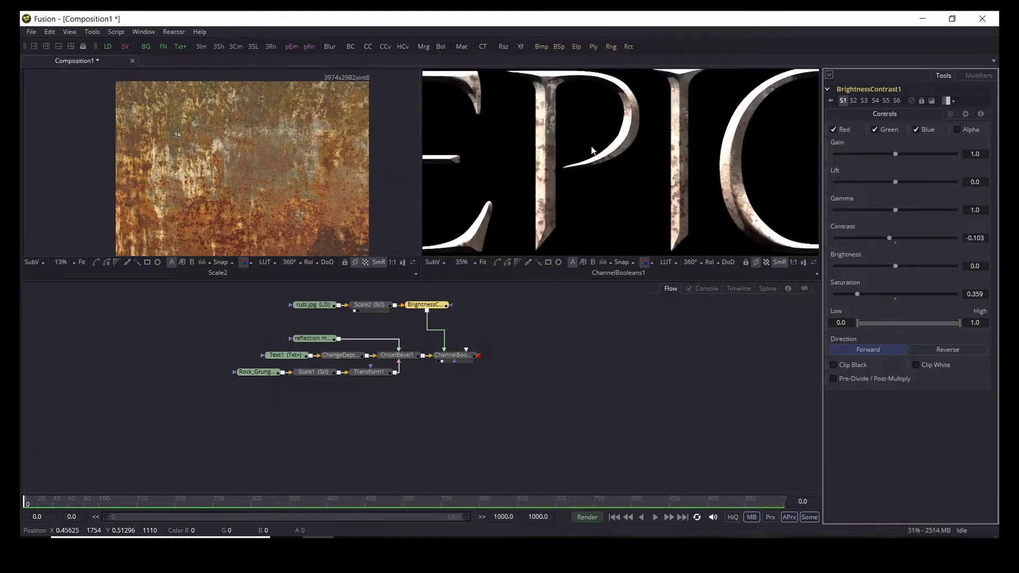
{"action": "scroll", "coordinate": [592, 151], "scroll_direction": "down", "scroll_amount": 2}
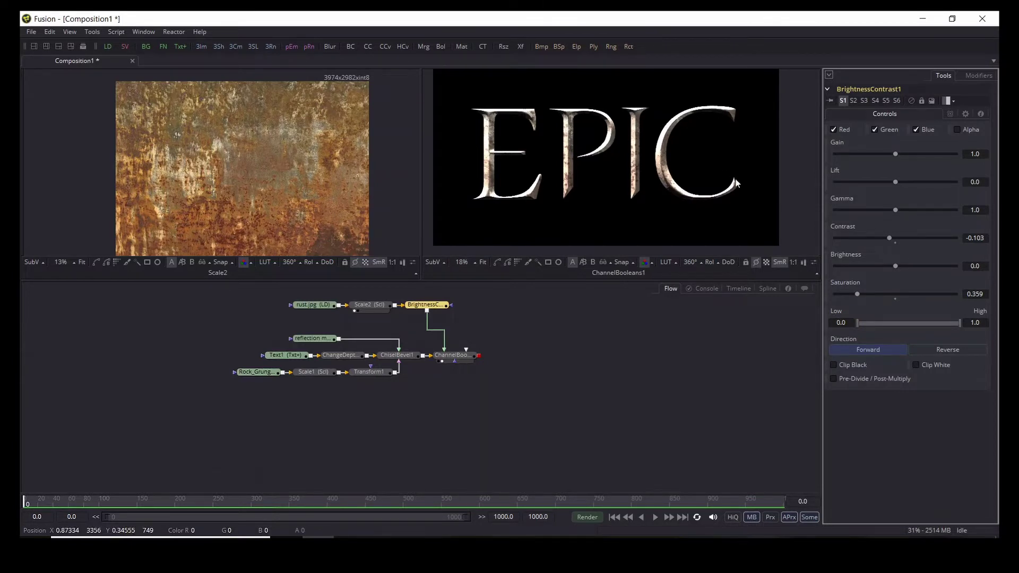
Turn the second viewer's checkerboard back on and add a Shadow node after ChannelBooleans1, lined up in the main branch.
{"action": "left_click", "coordinate": [765, 262]}
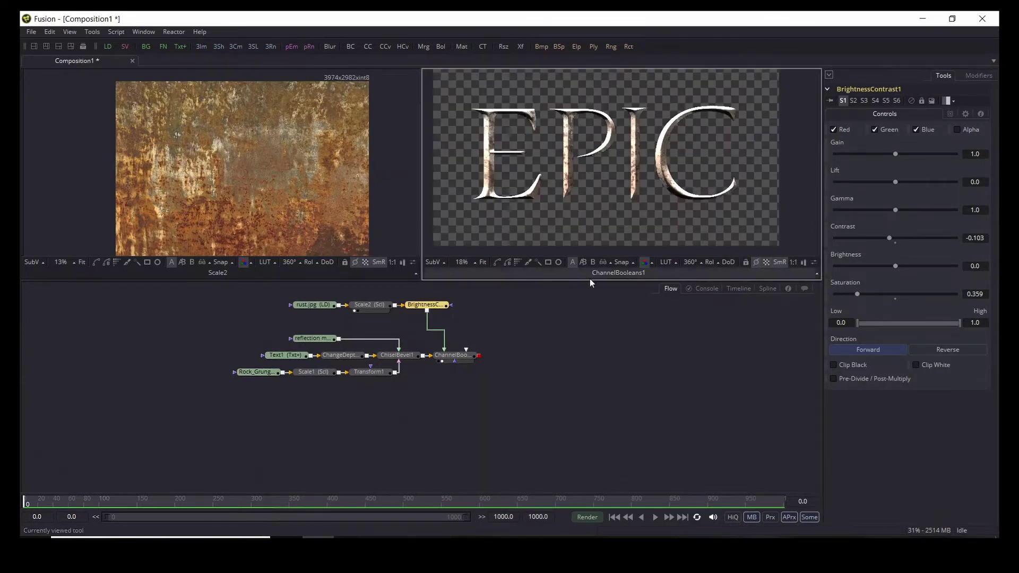
{"action": "left_click", "coordinate": [456, 358]}
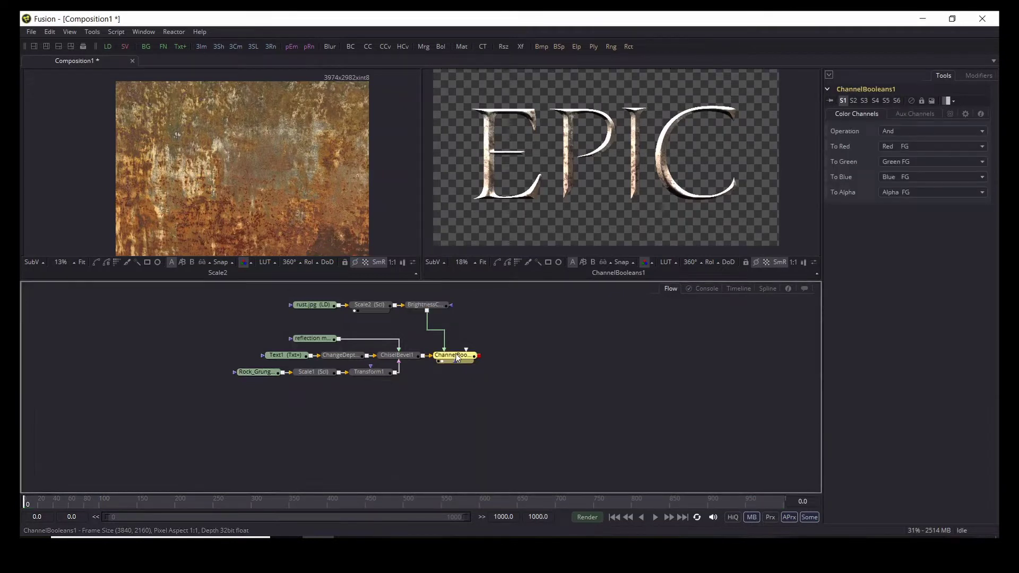
{"action": "key", "text": "ctrl+space"}
{"action": "type", "text": "shado"}
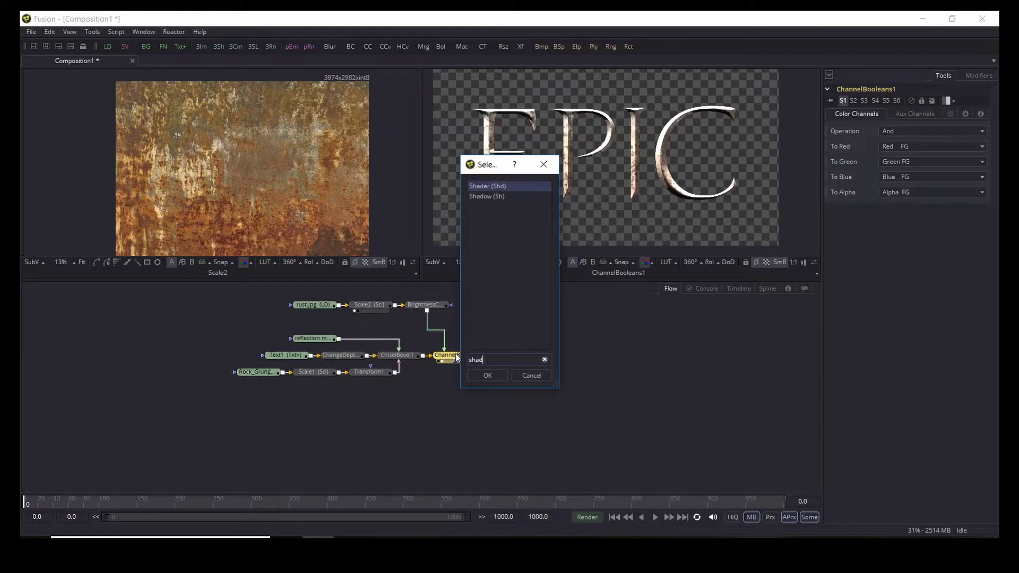
{"action": "left_click", "coordinate": [487, 376]}
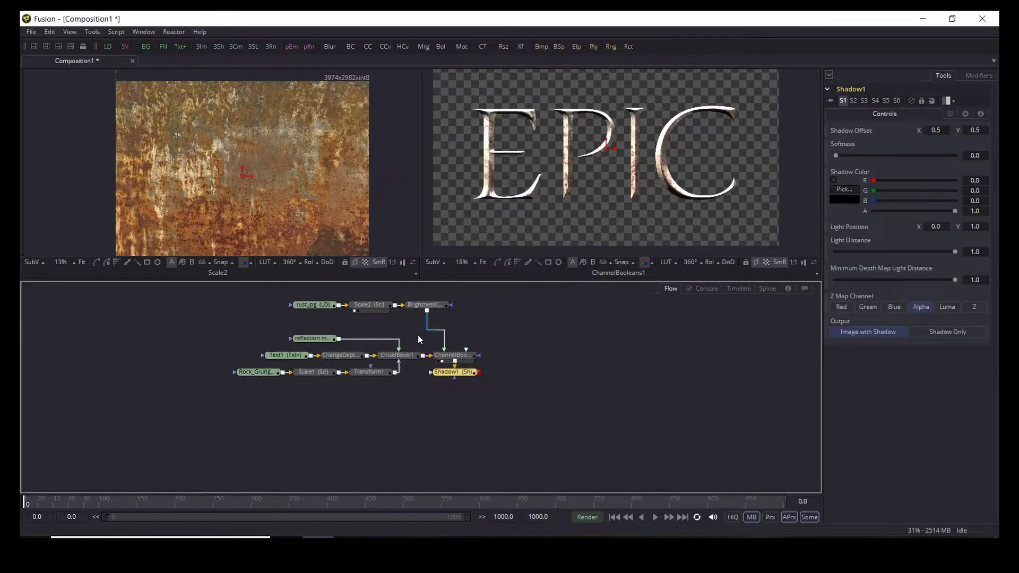
{"action": "left_click_drag", "start_coordinate": [444, 376], "coordinate": [499, 359]}
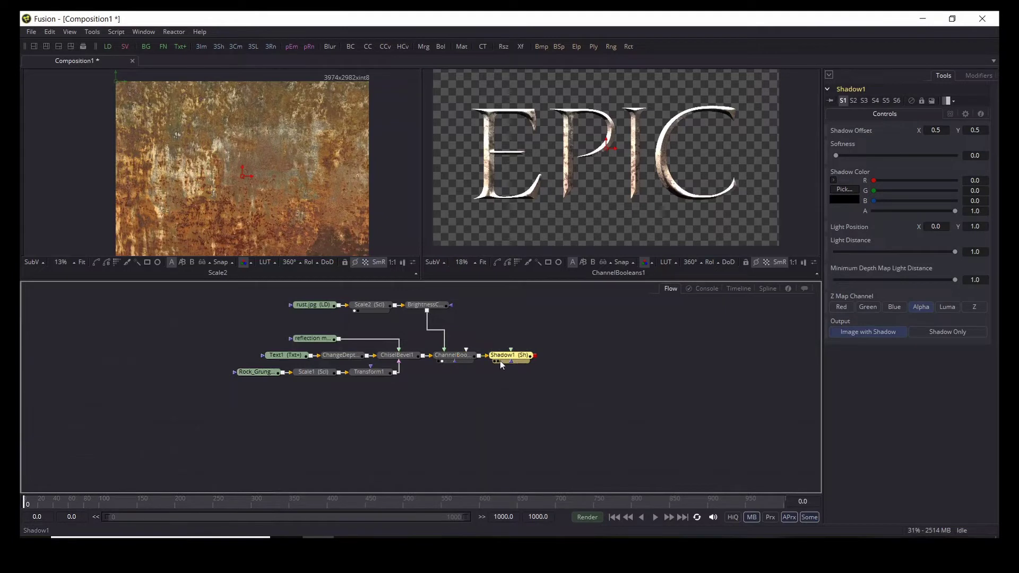
View Shadow1 in the second viewer, line up the rust branch above ChannelBooleans1, and align the reflection map loader above Text1.
{"action": "left_click", "coordinate": [497, 362]}
{"action": "left_click_drag", "start_coordinate": [304, 287], "coordinate": [444, 327]}
{"action": "left_click", "coordinate": [445, 327]}
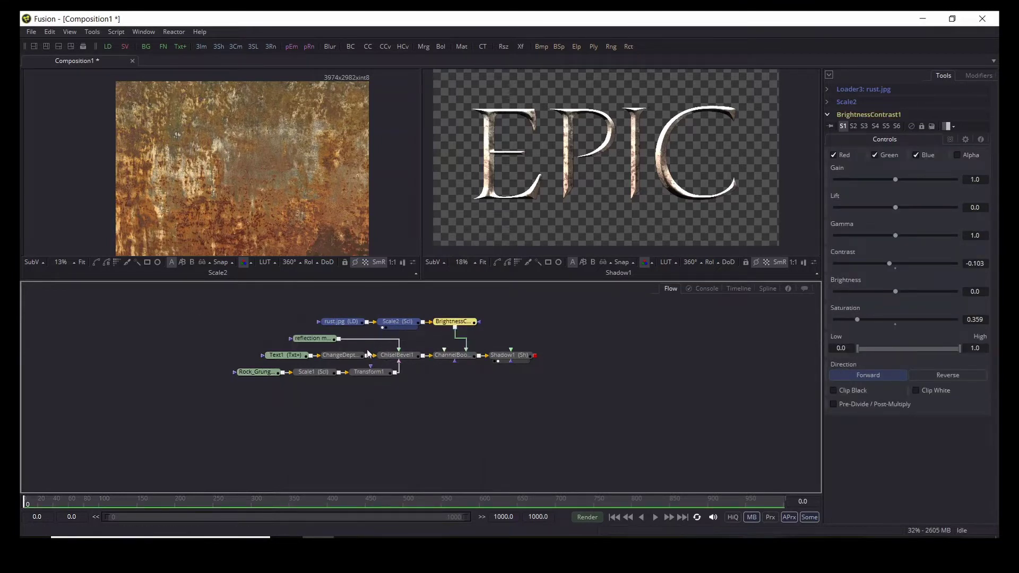
{"action": "left_click_drag", "start_coordinate": [315, 339], "coordinate": [286, 339]}
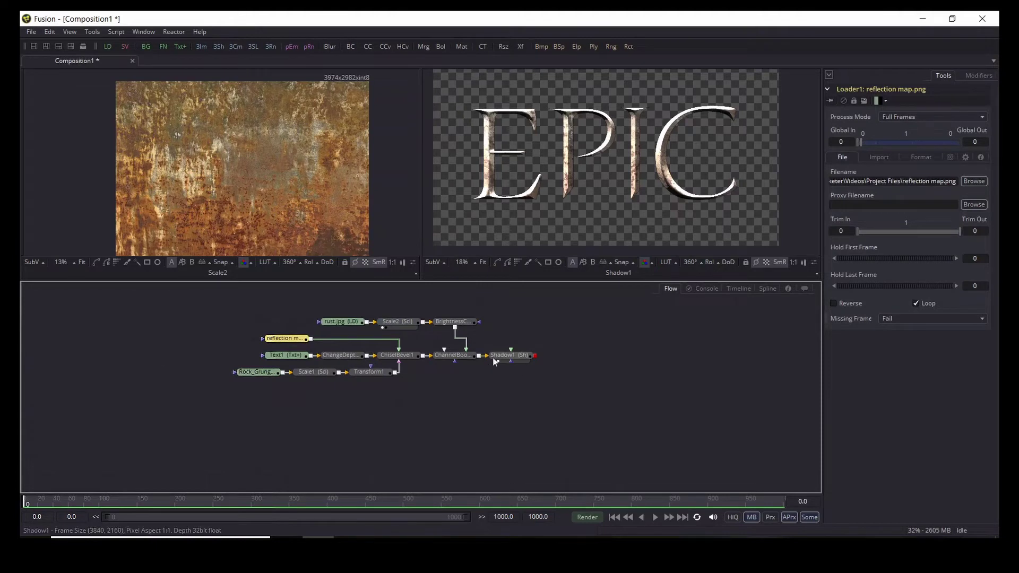
Set Shadow1's offset to about X 0.506, Y 0.476 and its softness to about 0.0156, checking the EPIC letters' shadow.
{"action": "left_click", "coordinate": [510, 356]}
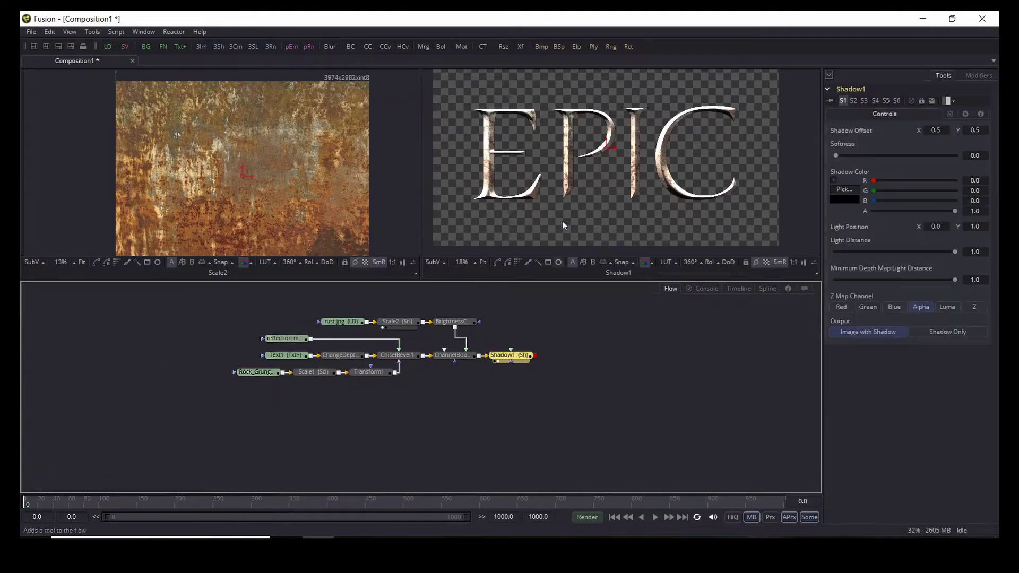
{"action": "left_click_drag", "start_coordinate": [604, 147], "coordinate": [607, 151]}
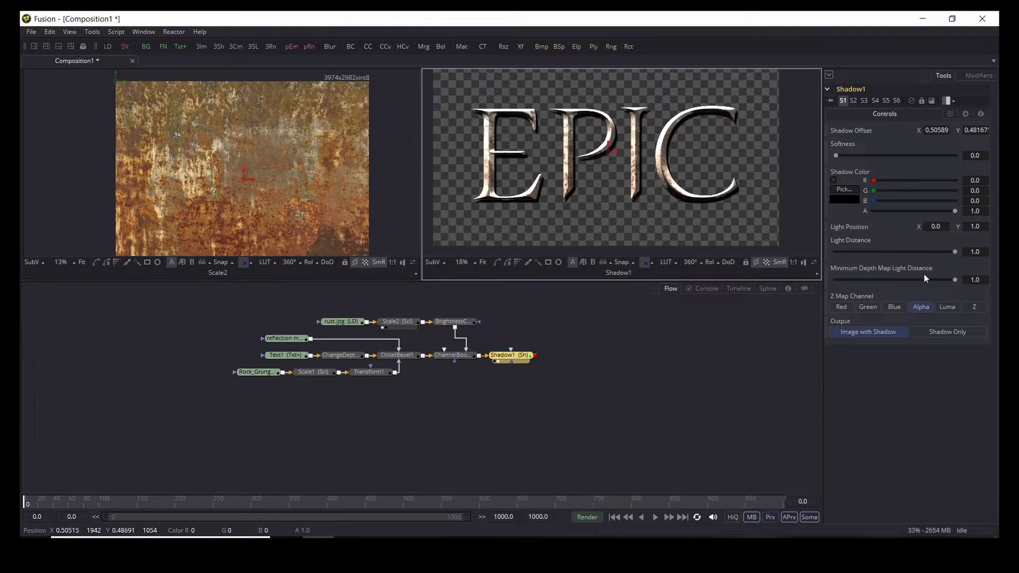
{"action": "left_click_drag", "start_coordinate": [835, 156], "coordinate": [863, 166]}
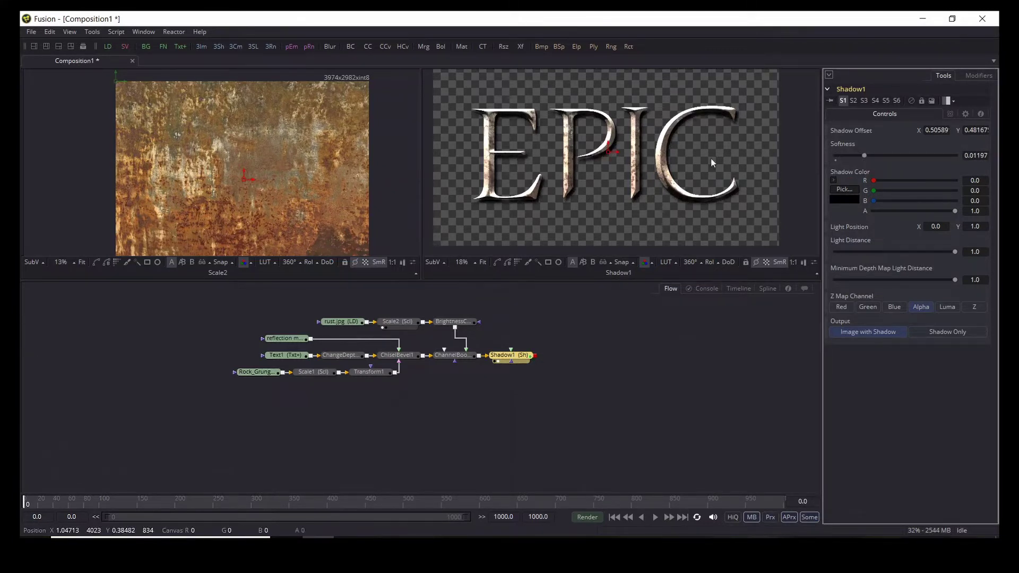
{"action": "left_click", "coordinate": [608, 152]}
{"action": "left_click_drag", "start_coordinate": [608, 152], "coordinate": [608, 154]}
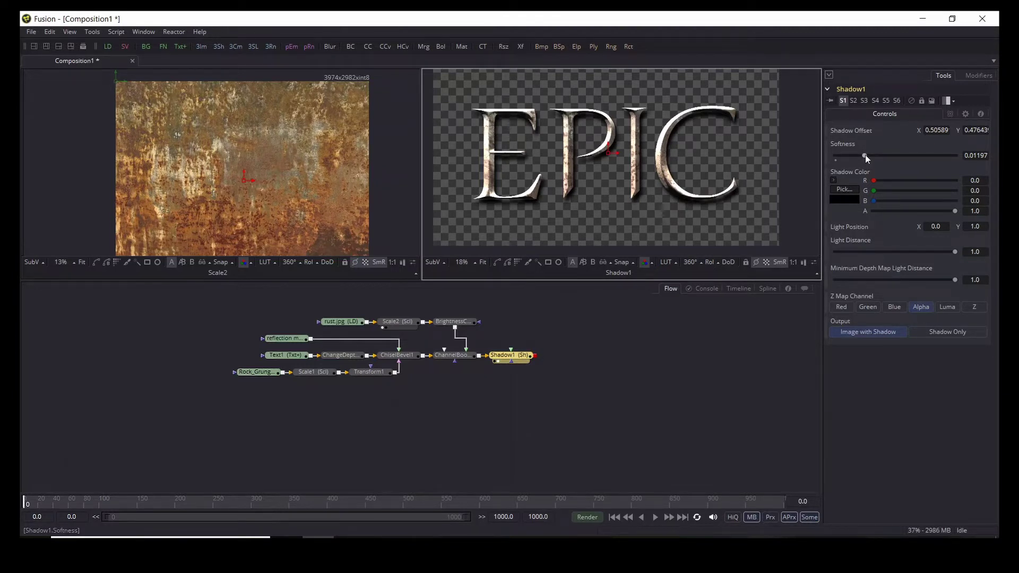
{"action": "left_click_drag", "start_coordinate": [862, 155], "coordinate": [874, 157]}
{"action": "left_click", "coordinate": [628, 334]}
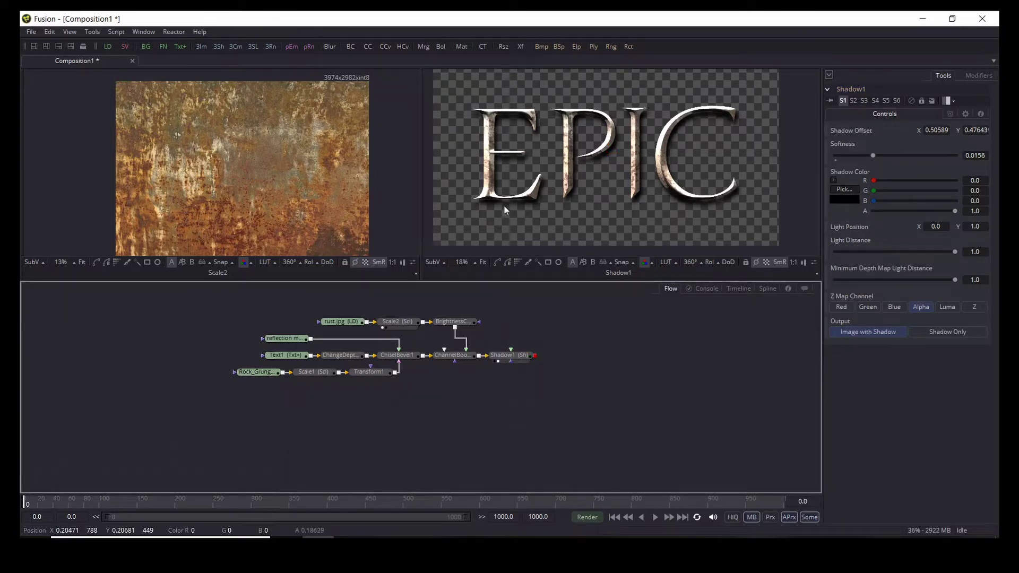
{"action": "scroll", "coordinate": [549, 179], "scroll_direction": "up", "scroll_amount": 3}
{"action": "scroll", "coordinate": [550, 179], "scroll_direction": "down", "scroll_amount": 4}
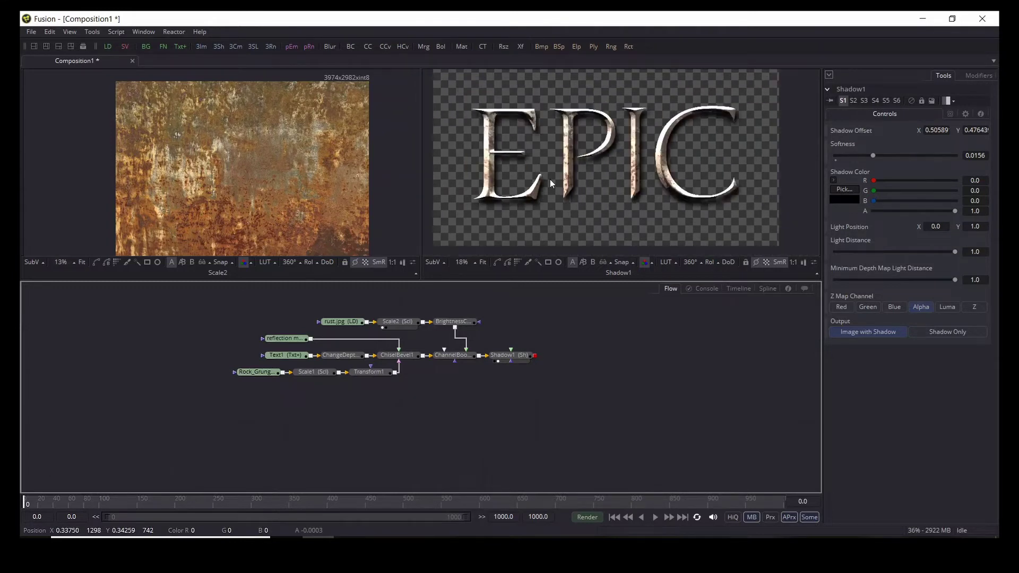
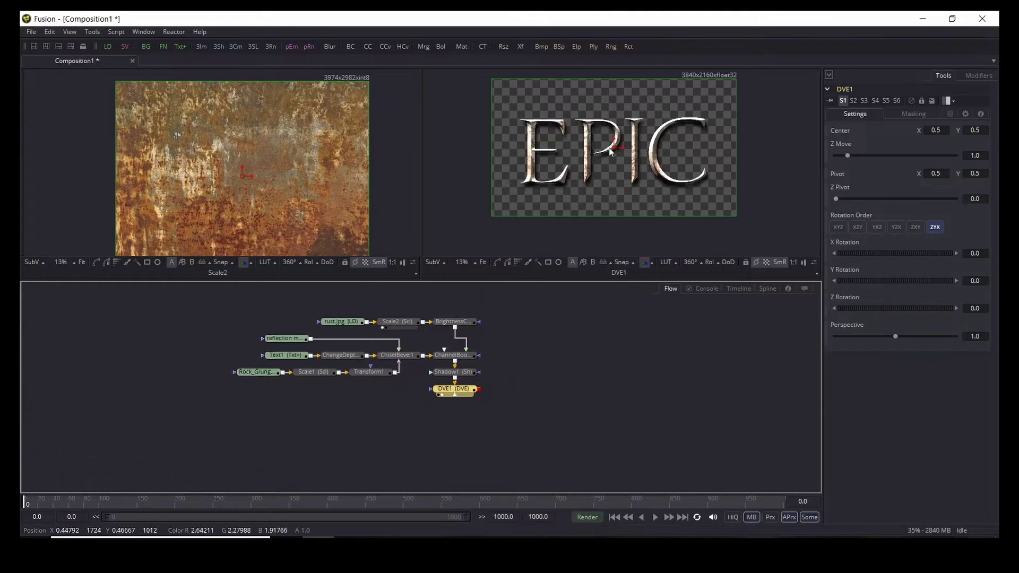
Try DVE1's X, Y and Z rotations on the EPIC title, resetting each, and try a slight Z Move.
{"action": "mouse_move", "coordinate": [477, 329]}
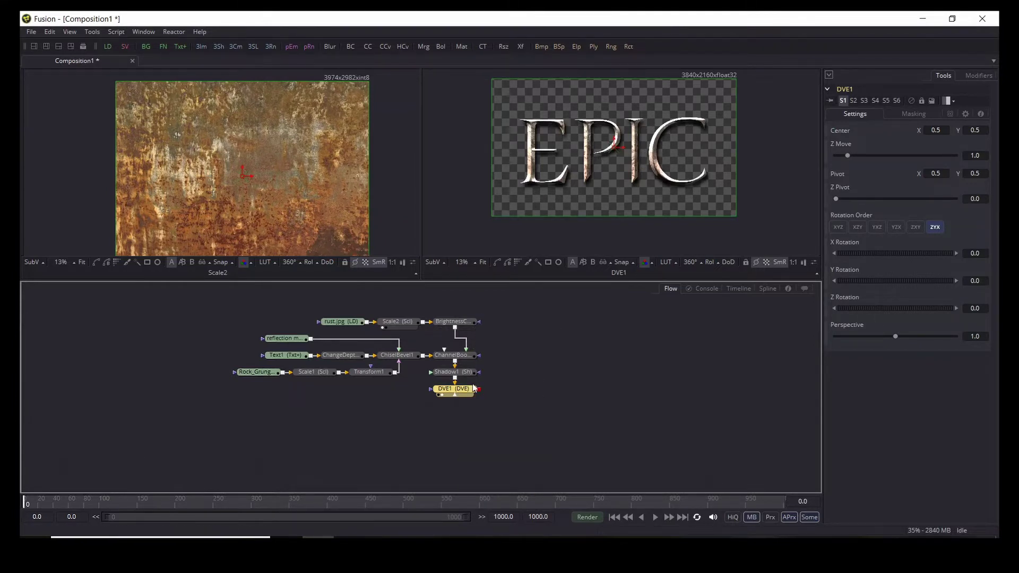
{"action": "mouse_move", "coordinate": [464, 392]}
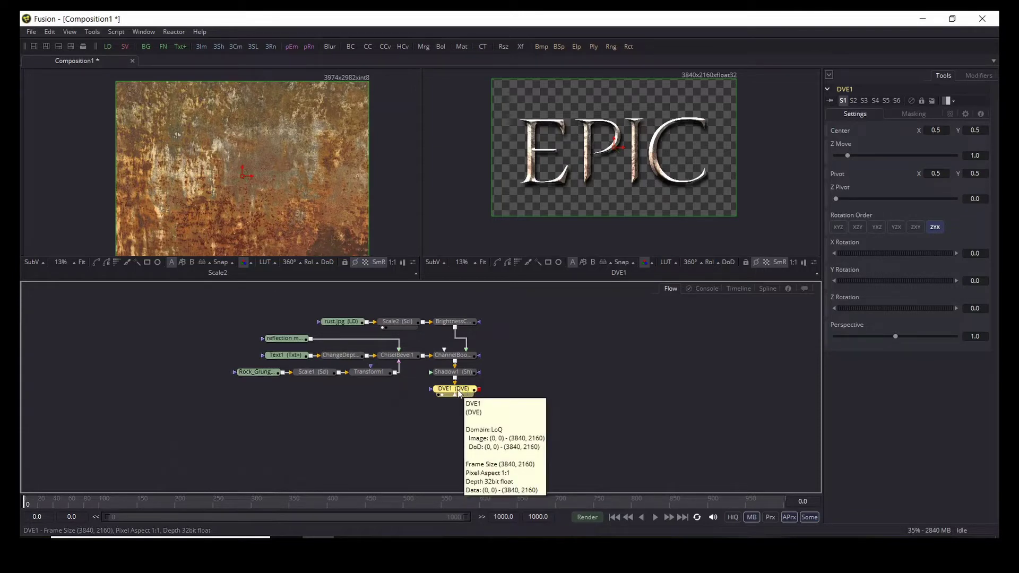
{"action": "mouse_move", "coordinate": [849, 255]}
{"action": "left_mouse_down"}
{"action": "mouse_move", "coordinate": [871, 262]}
{"action": "mouse_move", "coordinate": [846, 257]}
{"action": "left_mouse_up"}
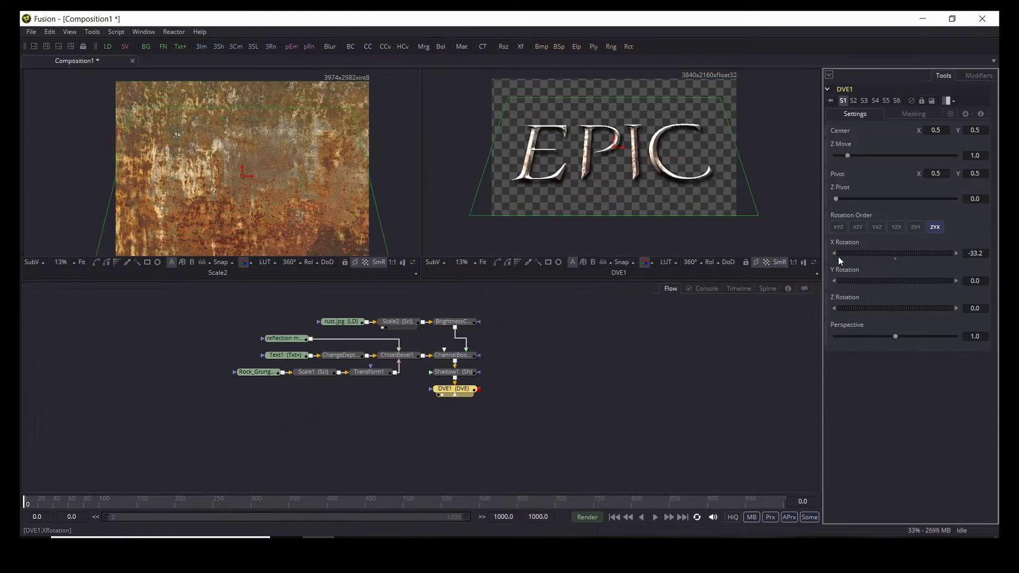
{"action": "double_click", "coordinate": [895, 258]}
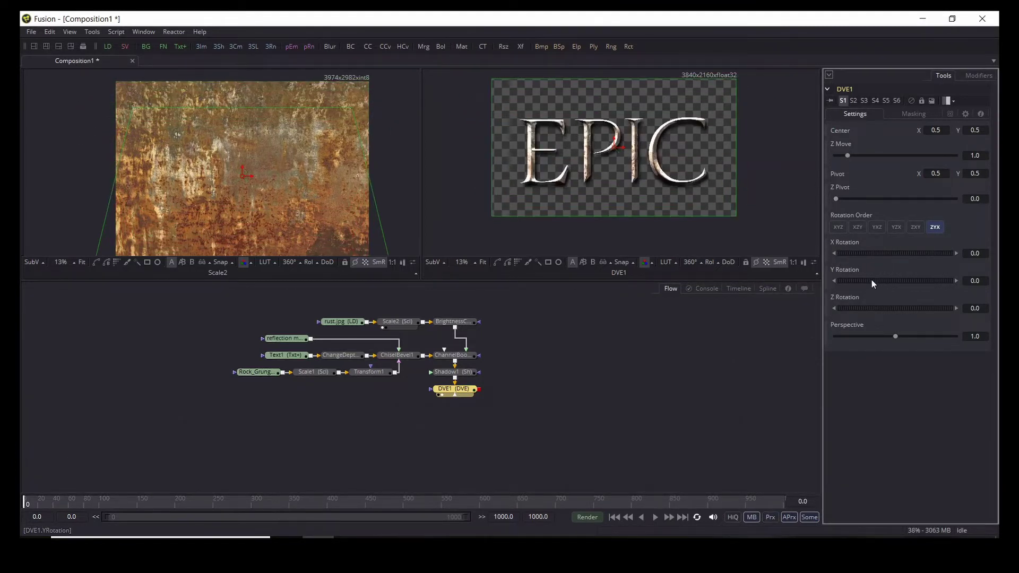
{"action": "left_click_drag", "start_coordinate": [898, 285], "coordinate": [877, 311]}
{"action": "double_click", "coordinate": [896, 285]}
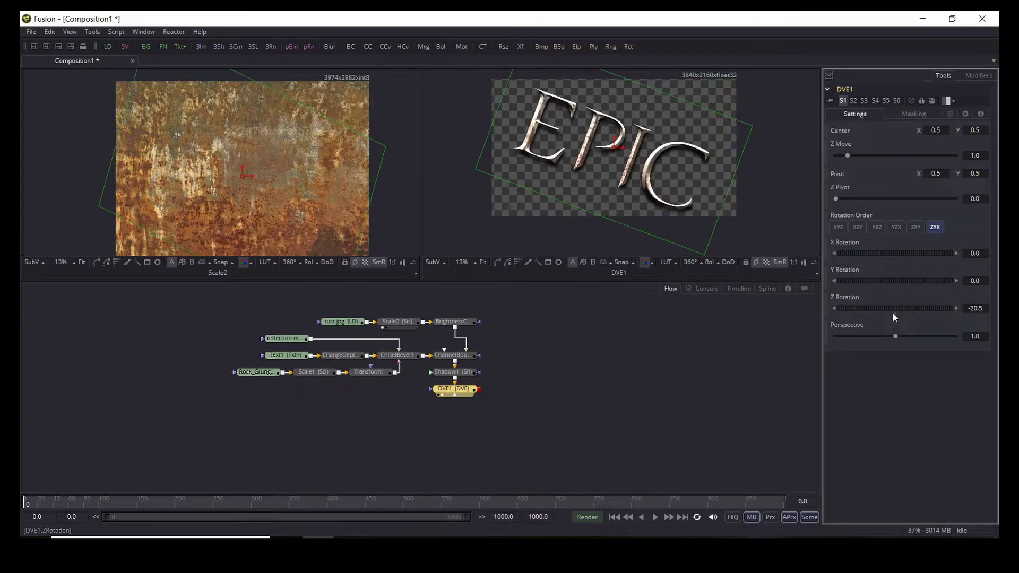
{"action": "double_click", "coordinate": [893, 311]}
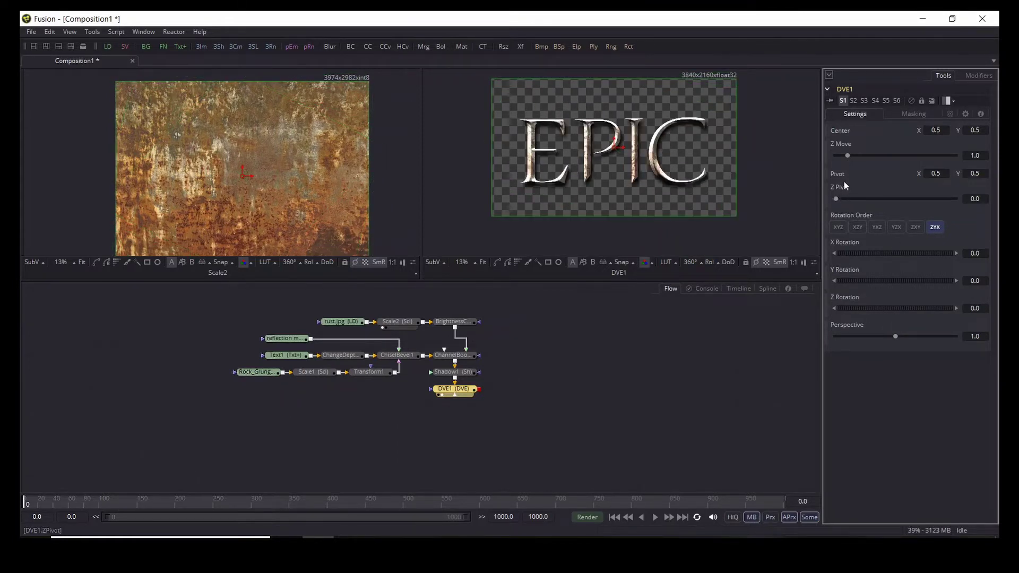
{"action": "left_click_drag", "start_coordinate": [847, 154], "coordinate": [847, 176]}
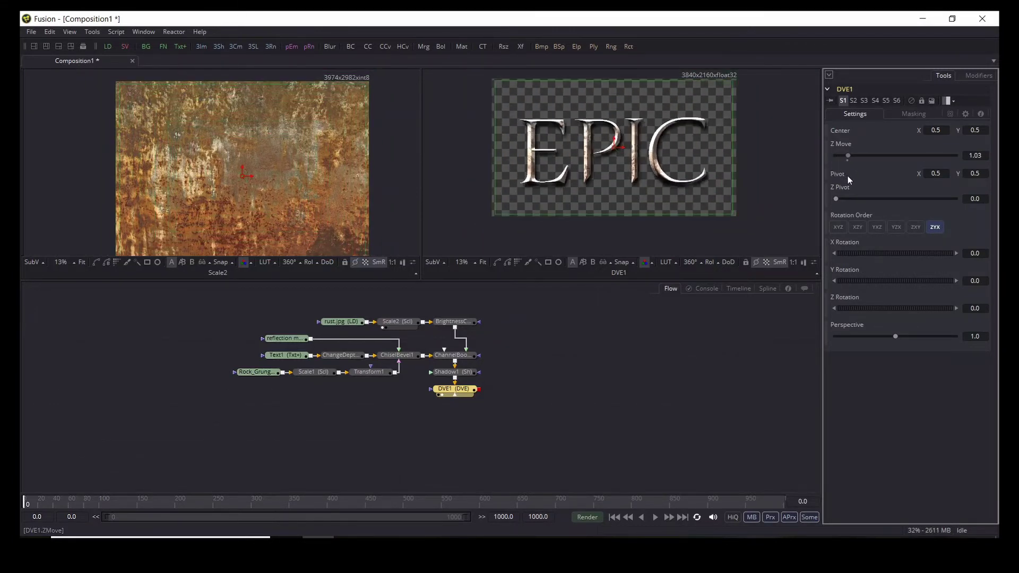
{"action": "left_click", "coordinate": [657, 390]}
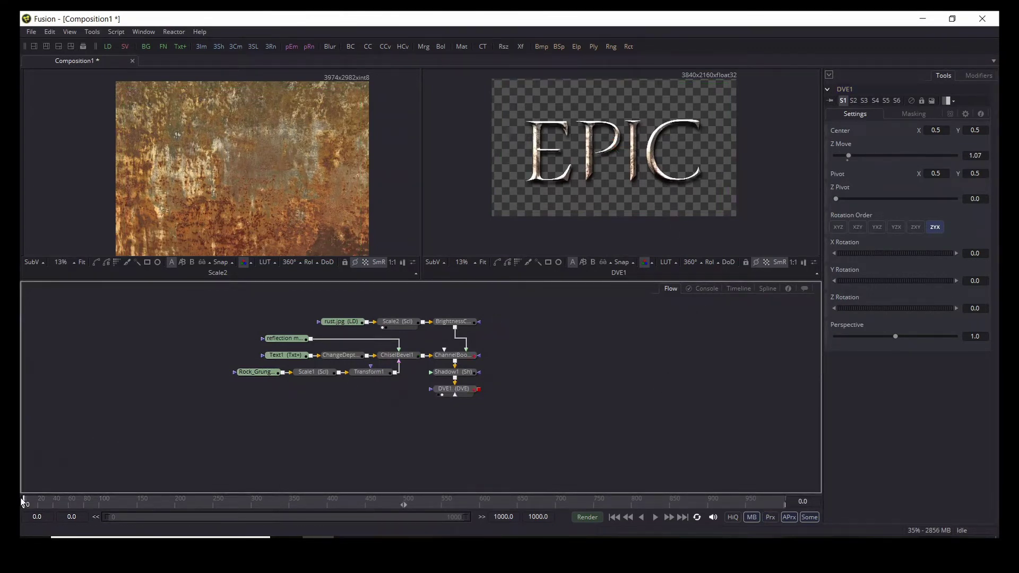
Animate DVE1's Z Move from 0.0 at frame 0 to about 2.44 at frame 80.
{"action": "left_click_drag", "start_coordinate": [848, 156], "coordinate": [826, 157]}
{"action": "right_click", "coordinate": [840, 147]}
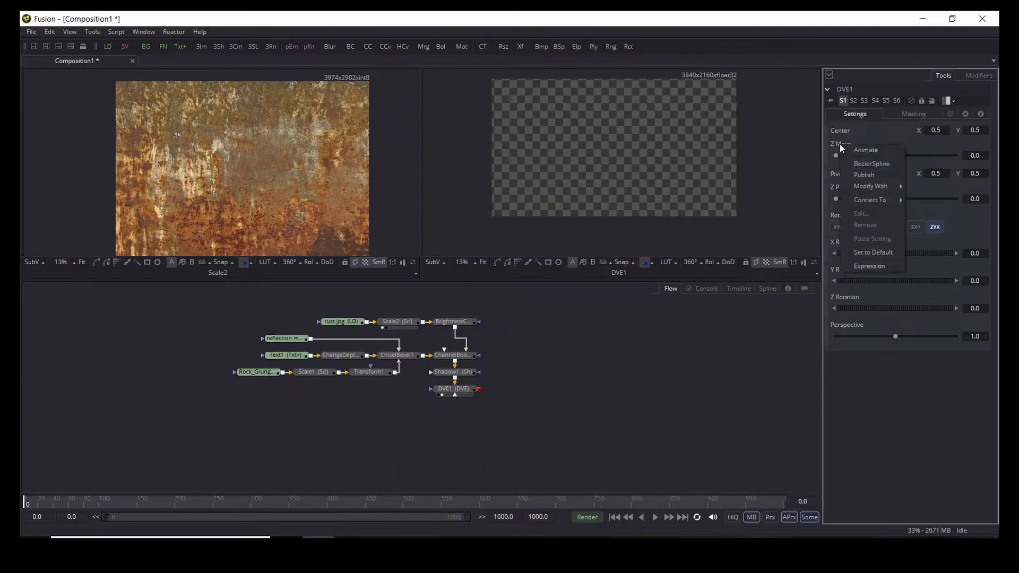
{"action": "left_click", "coordinate": [853, 150]}
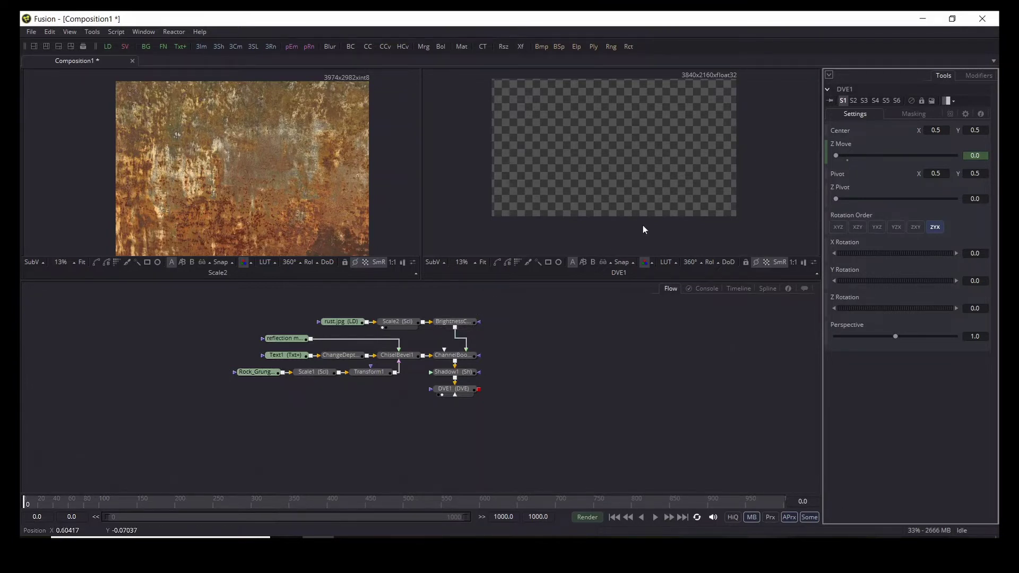
{"action": "left_click", "coordinate": [84, 505]}
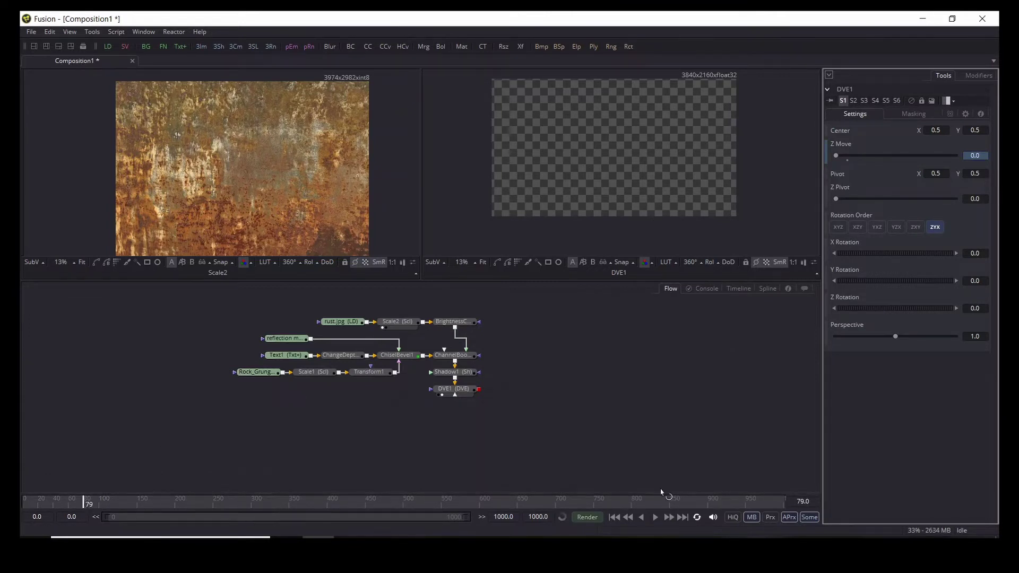
{"action": "left_click", "coordinate": [668, 517]}
{"action": "left_click_drag", "start_coordinate": [836, 156], "coordinate": [865, 165]}
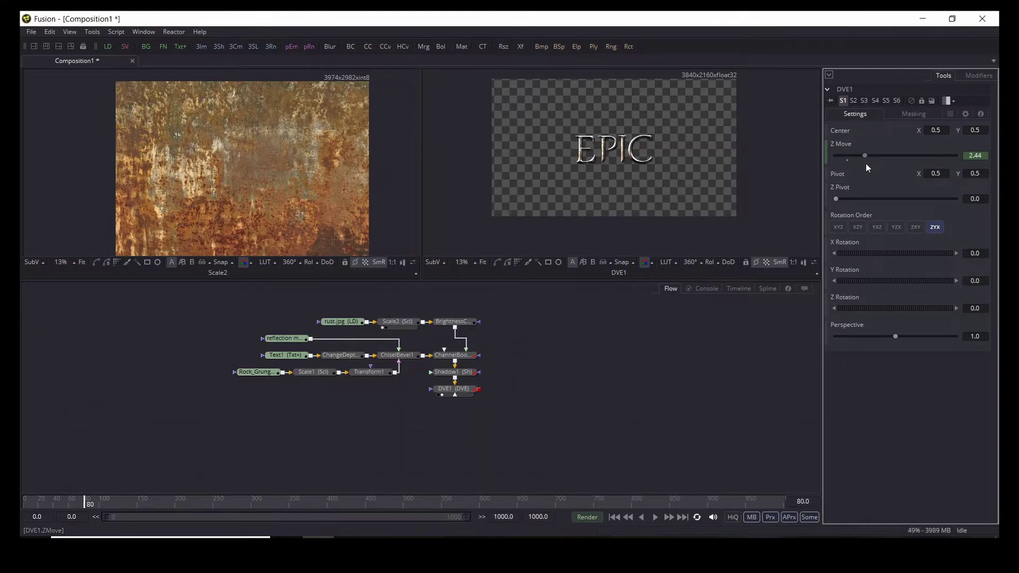
{"action": "left_click", "coordinate": [622, 360]}
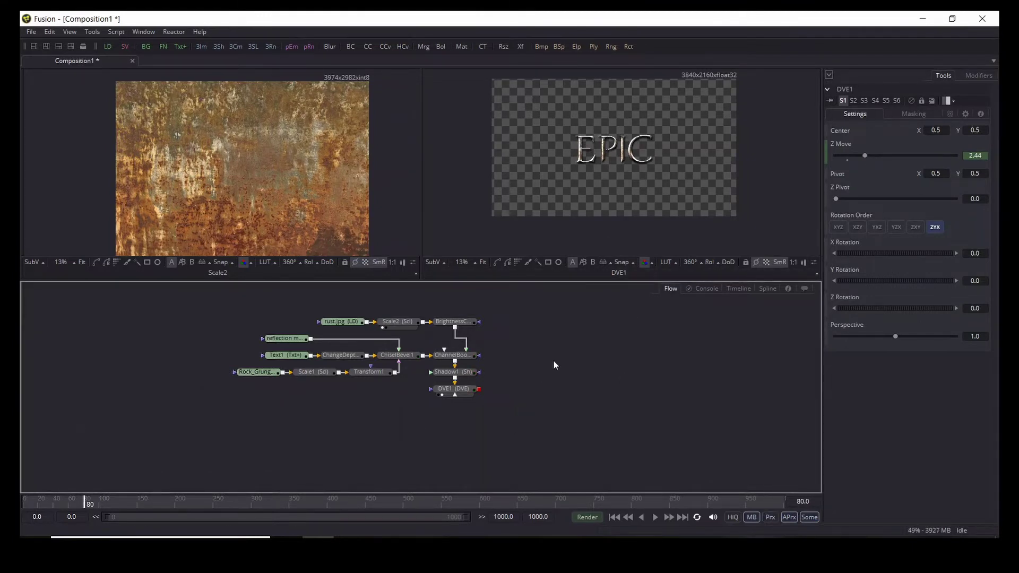
Import the Particles_05, Particles_07 and Particles_10 clips from the Project Files folder into an empty area of the flow.
{"action": "left_click_drag", "start_coordinate": [546, 404], "coordinate": [425, 401]}
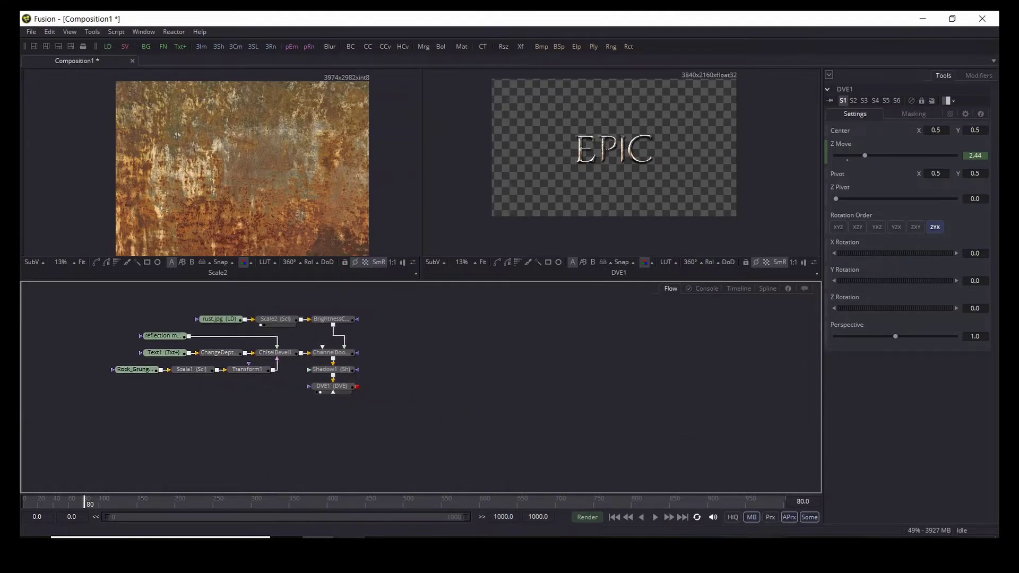
{"action": "mouse_move", "coordinate": [358, 527]}
{"action": "left_click", "coordinate": [368, 499]}
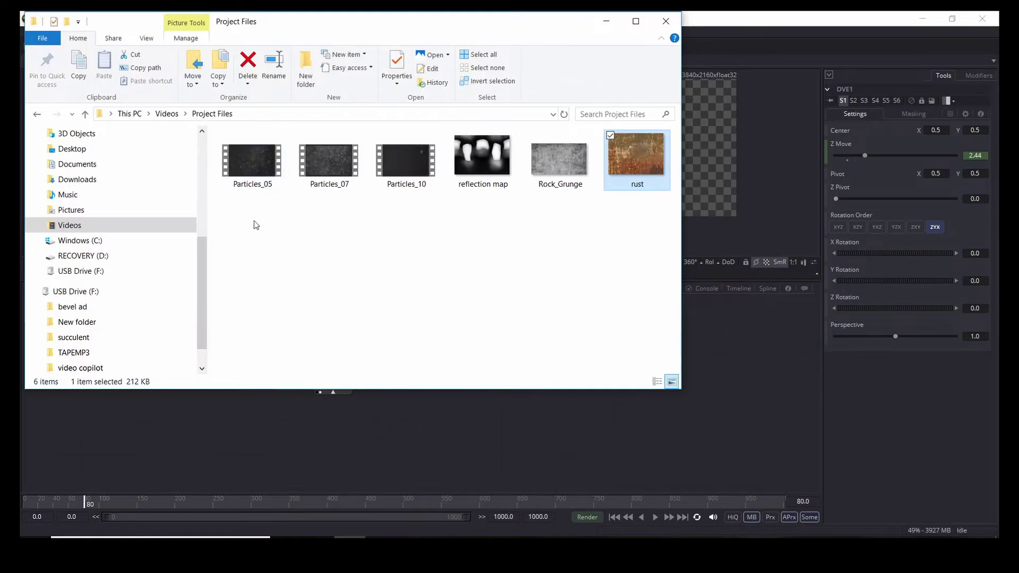
{"action": "left_click_drag", "start_coordinate": [255, 225], "coordinate": [722, 356]}
{"action": "left_click_drag", "start_coordinate": [605, 23], "coordinate": [606, 26]}
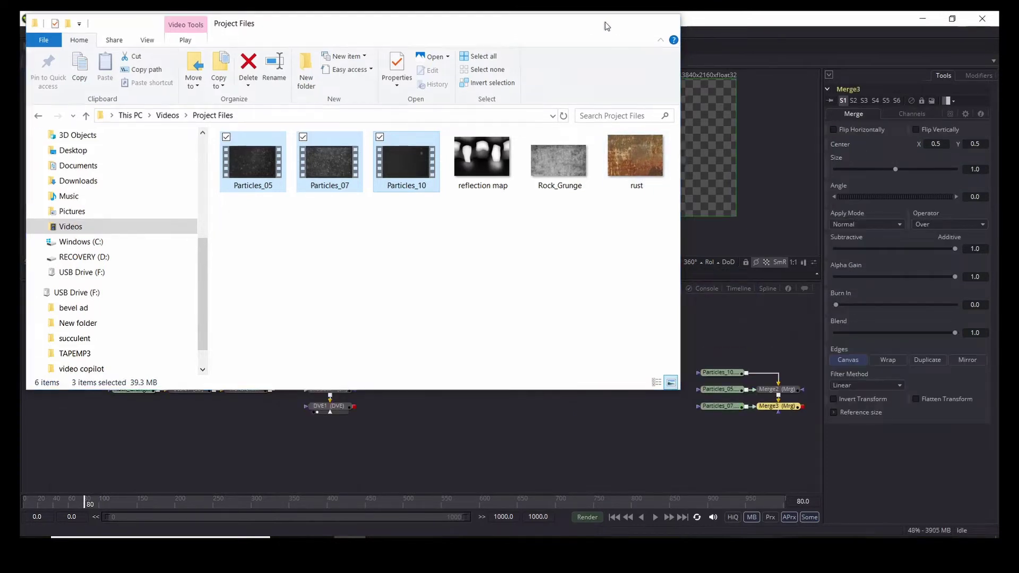
{"action": "left_click", "coordinate": [607, 25]}
Cut the Merge2 and Merge3 nodes attached to the particle clip loaders.
{"action": "left_click_drag", "start_coordinate": [598, 295], "coordinate": [464, 343]}
{"action": "left_click_drag", "start_coordinate": [638, 332], "coordinate": [654, 431]}
{"action": "right_click", "coordinate": [649, 413]}
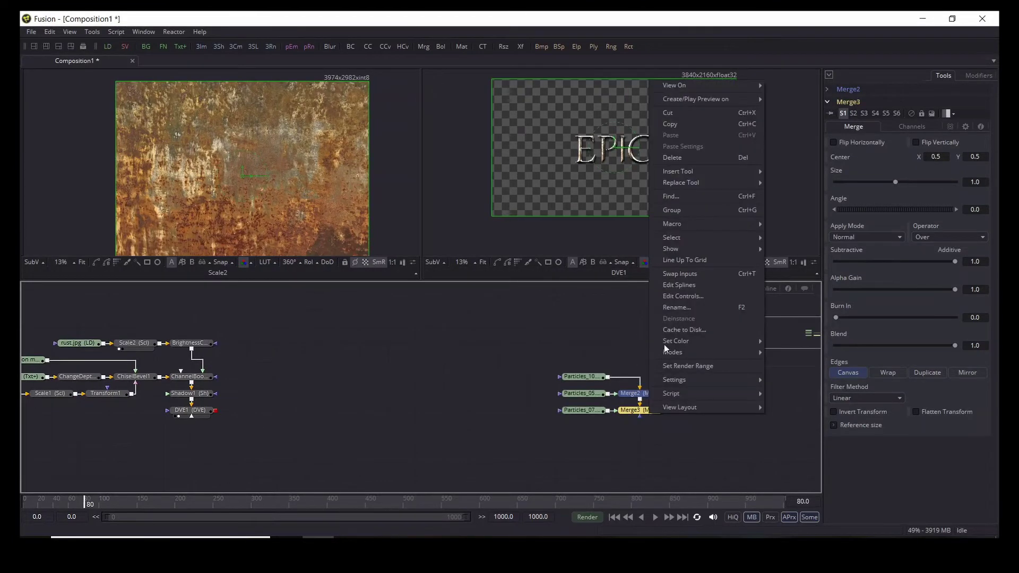
{"action": "left_click", "coordinate": [676, 114]}
Preview each particle clip in the first viewer and stack the Particles_10, Particles_05 and Particles_07 loaders beside the DVE1 branch.
{"action": "left_click", "coordinate": [624, 364]}
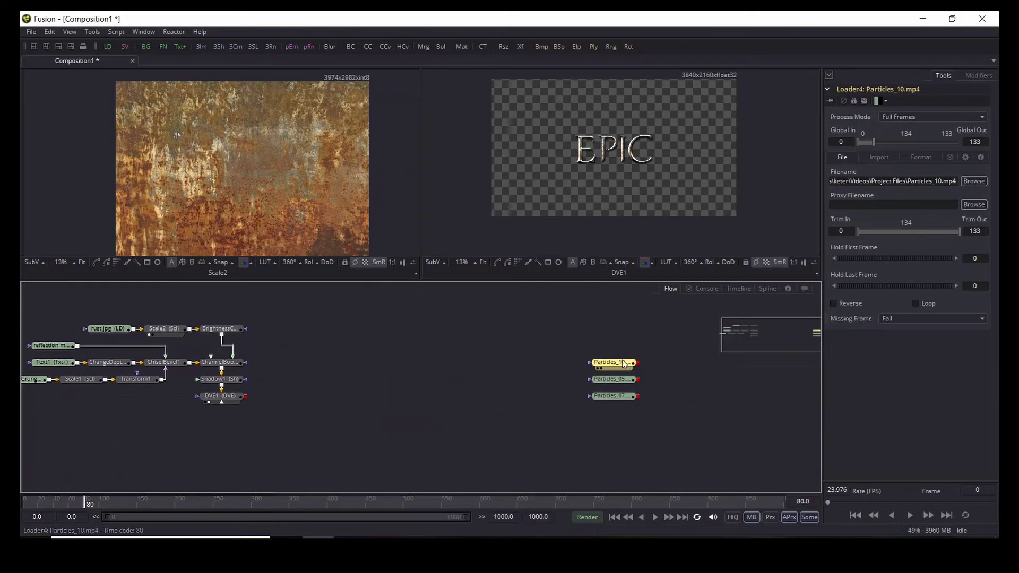
{"action": "left_click_drag", "start_coordinate": [624, 363], "coordinate": [413, 366]}
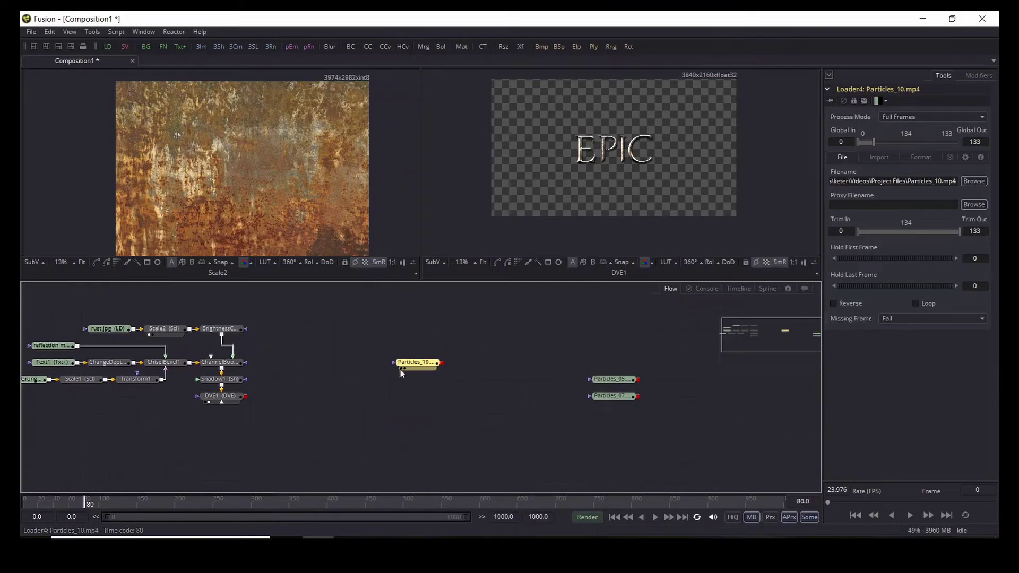
{"action": "left_click", "coordinate": [401, 369]}
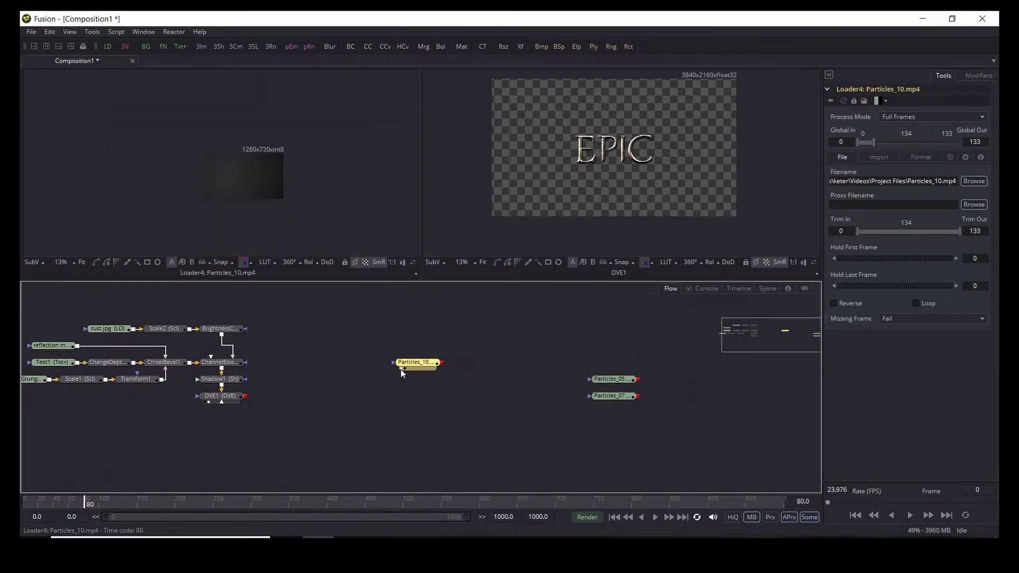
{"action": "left_click", "coordinate": [597, 385]}
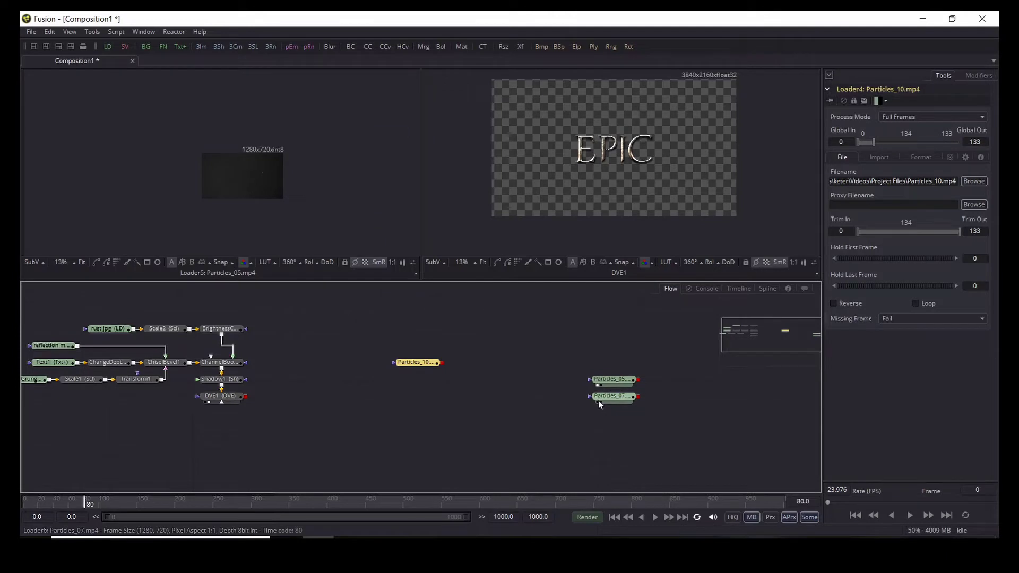
{"action": "left_click", "coordinate": [597, 401]}
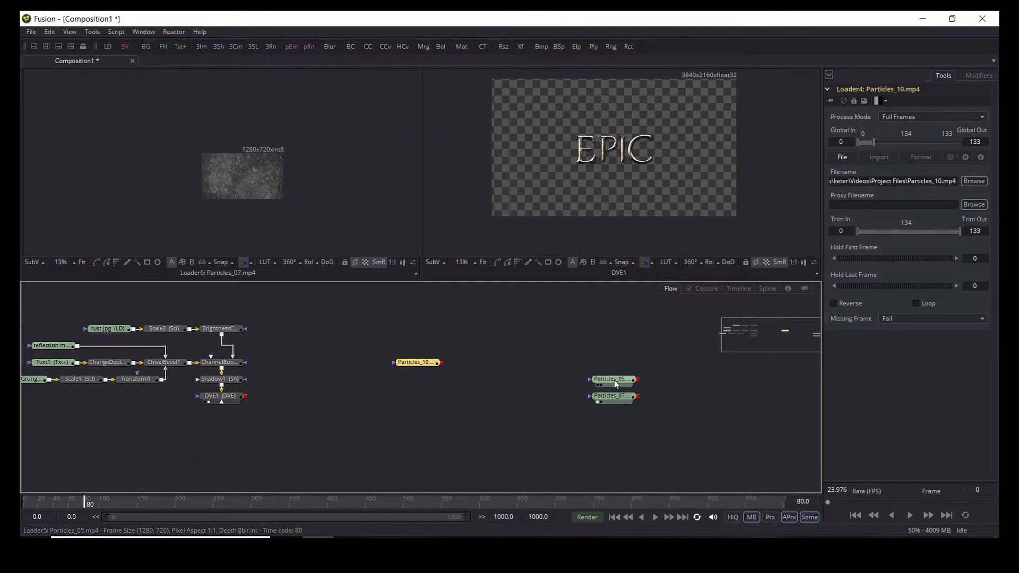
{"action": "left_click", "coordinate": [412, 379]}
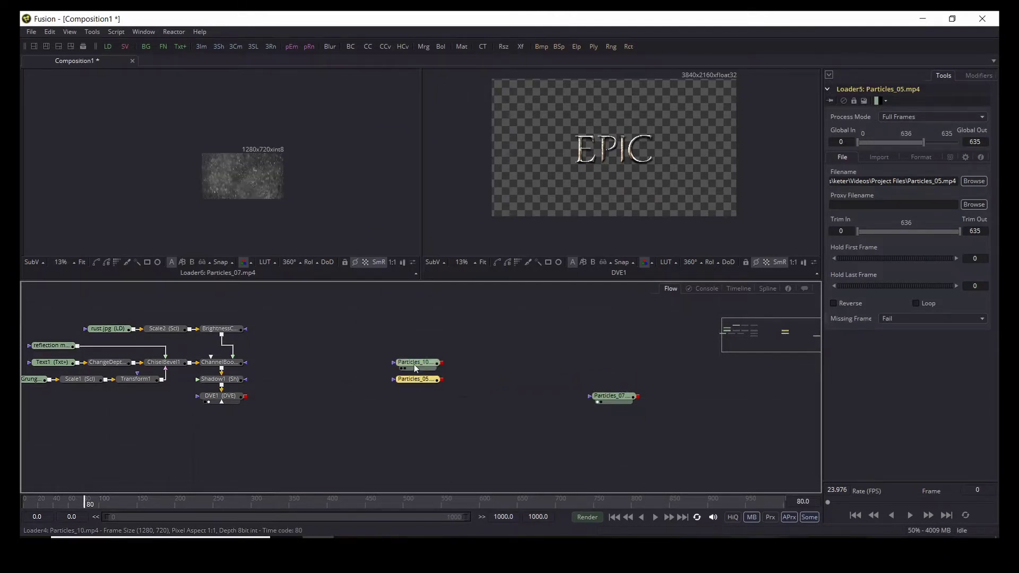
{"action": "left_click_drag", "start_coordinate": [414, 364], "coordinate": [363, 380]}
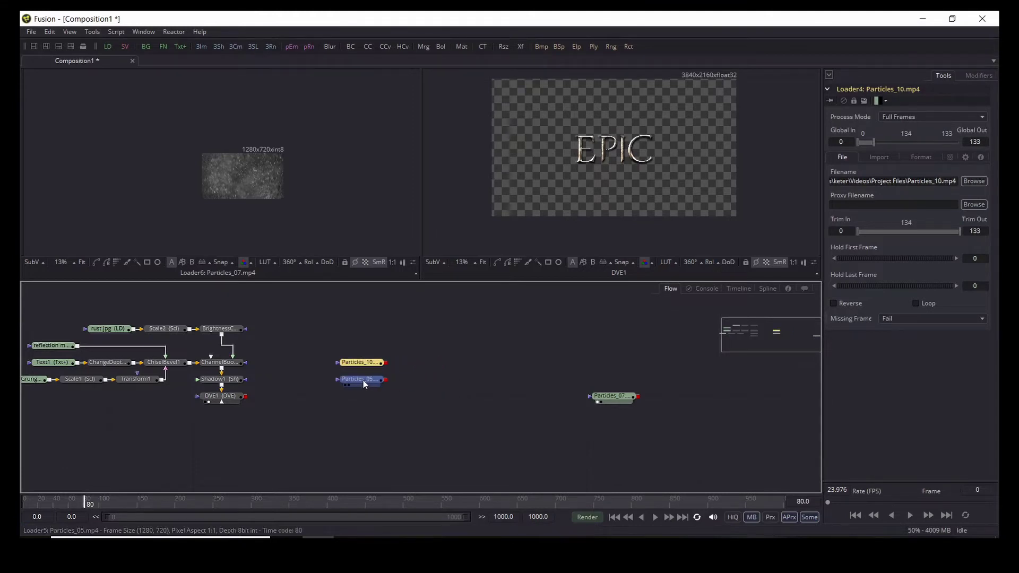
{"action": "left_click_drag", "start_coordinate": [618, 399], "coordinate": [374, 395]}
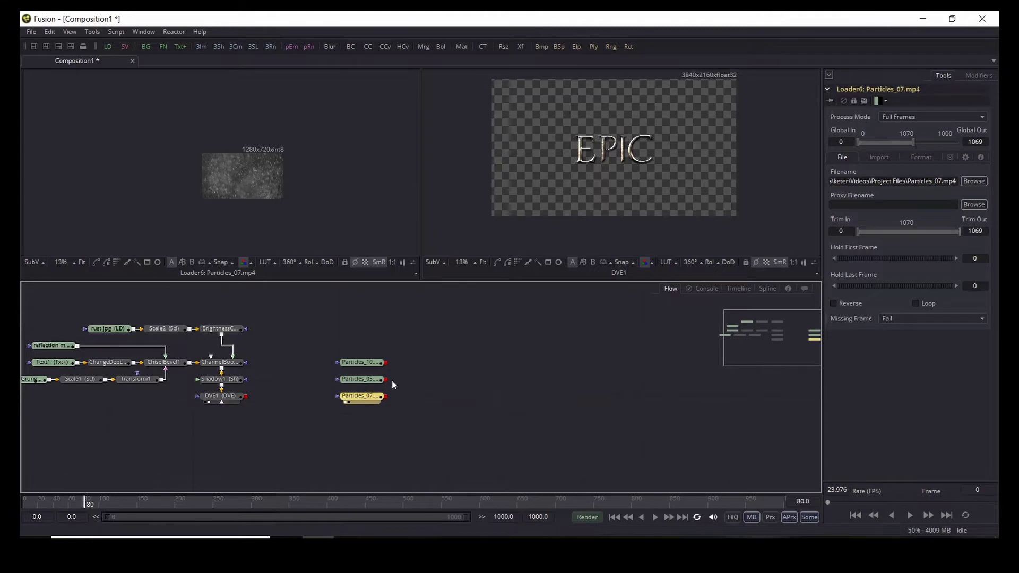
{"action": "left_click", "coordinate": [361, 366]}
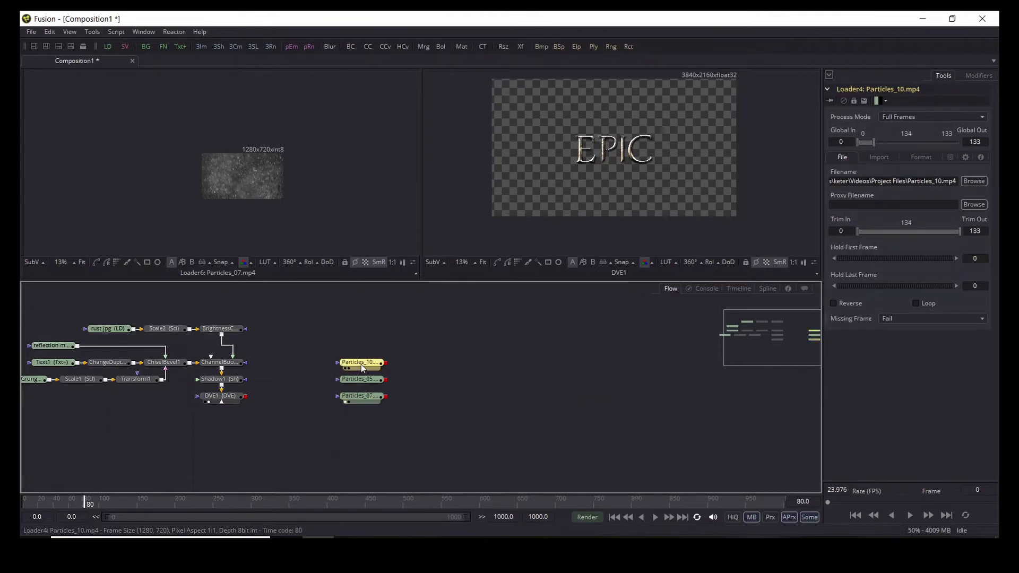
Add a Change Depth node after the Particles_10 loader, show it in the second viewer and set its depth to float16.
{"action": "key", "text": "ctrl+space"}
{"action": "type", "text": "chan"}
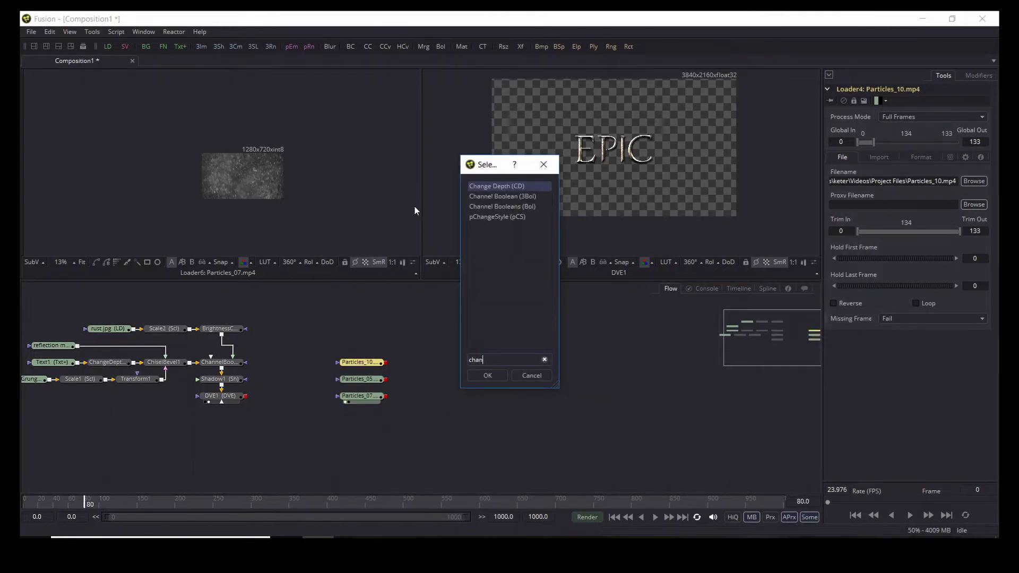
{"action": "left_click", "coordinate": [487, 375]}
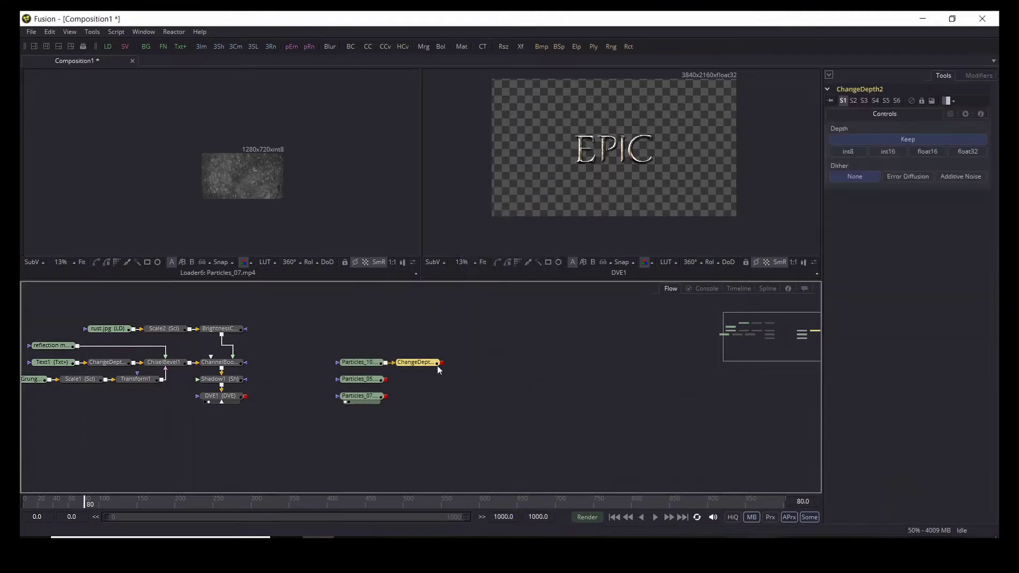
{"action": "key", "text": "2"}
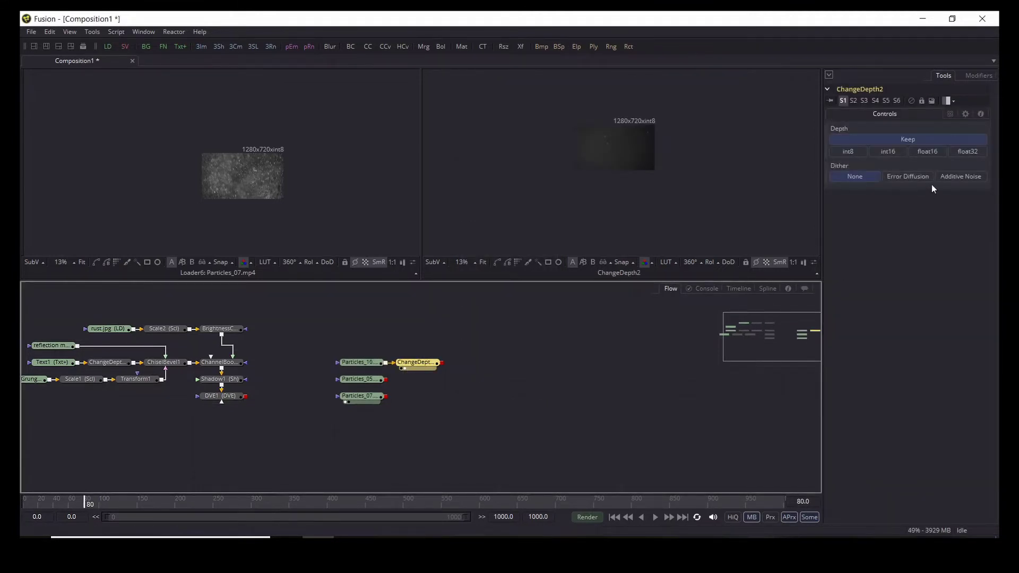
{"action": "left_click", "coordinate": [931, 154]}
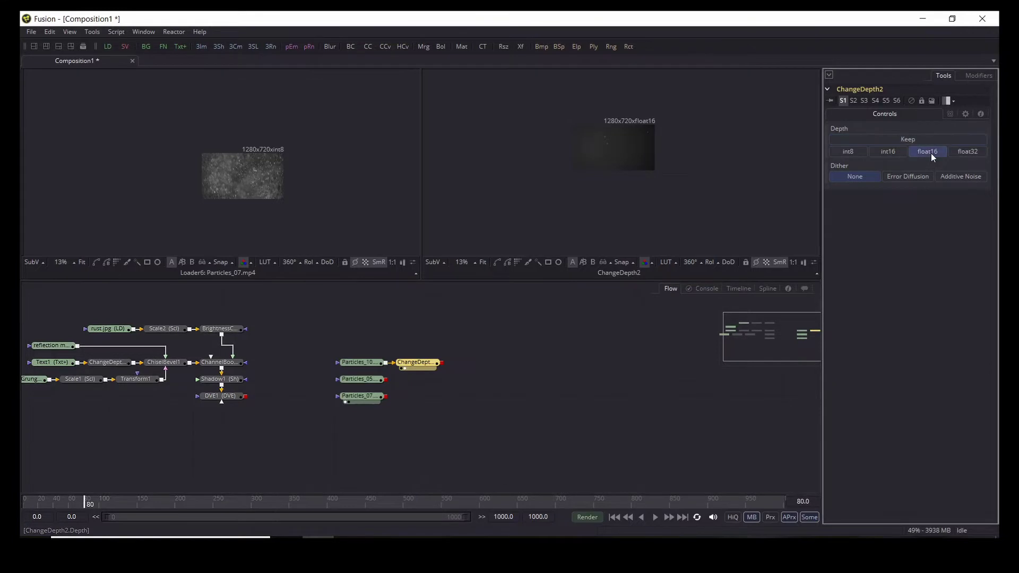
Attach copies of the float16 Change Depth node to Particles_05 and Particles_07, and shift the whole particle group farther from the DVE1 branch.
{"action": "left_click", "coordinate": [370, 383]}
{"action": "right_click", "coordinate": [421, 362]}
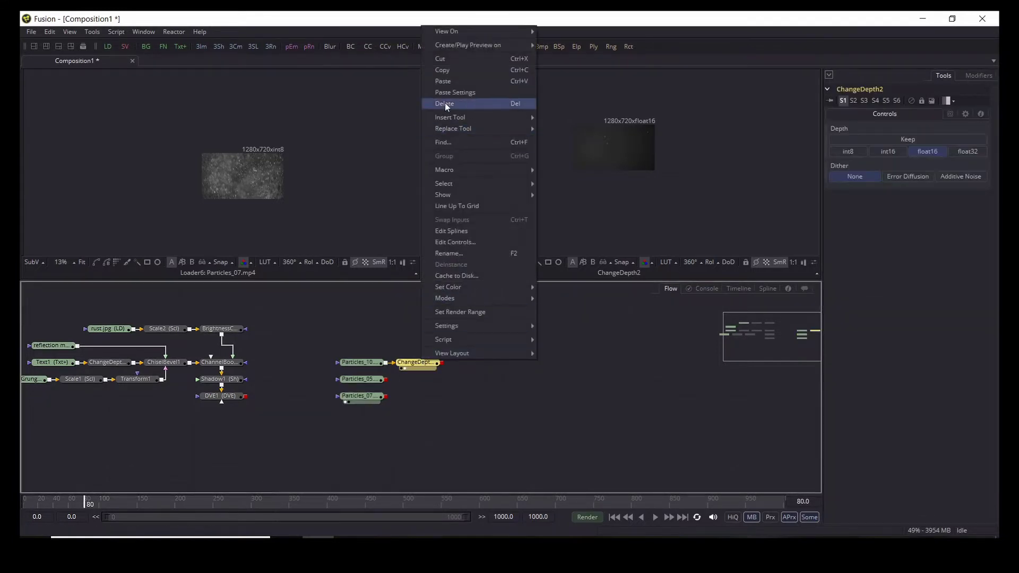
{"action": "left_click", "coordinate": [446, 72]}
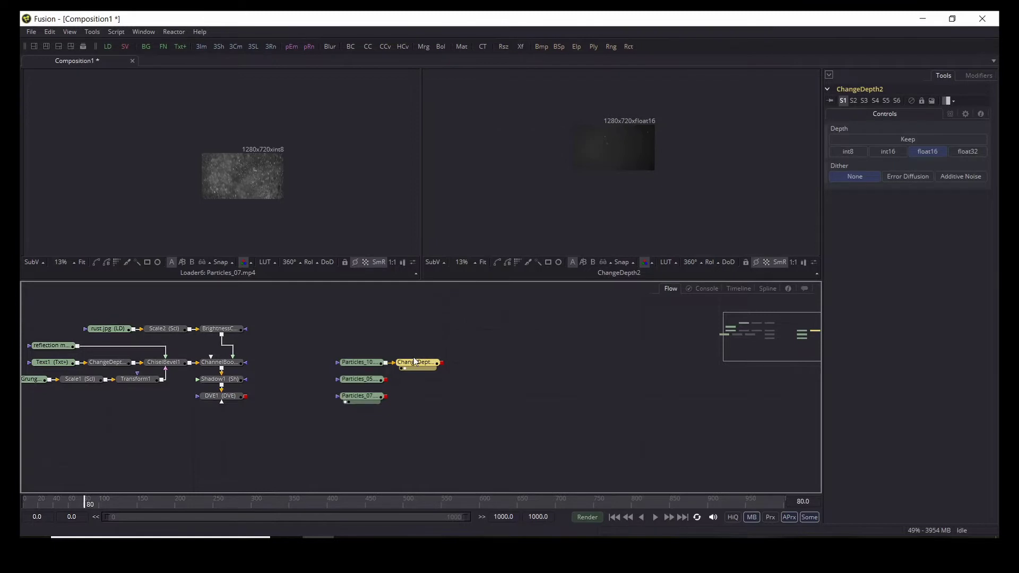
{"action": "key", "text": "ctrl+v"}
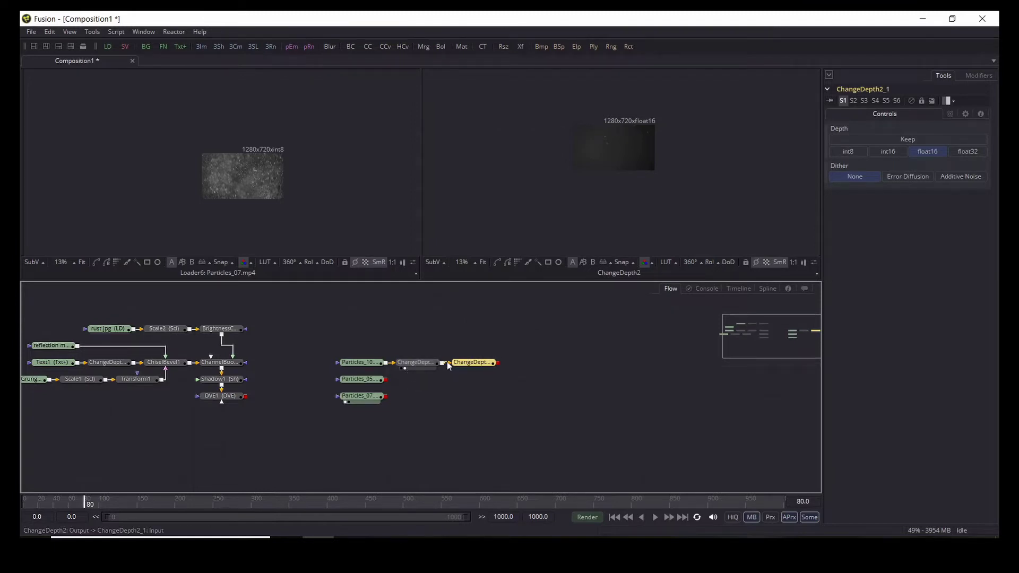
{"action": "left_click_drag", "start_coordinate": [447, 361], "coordinate": [406, 380]}
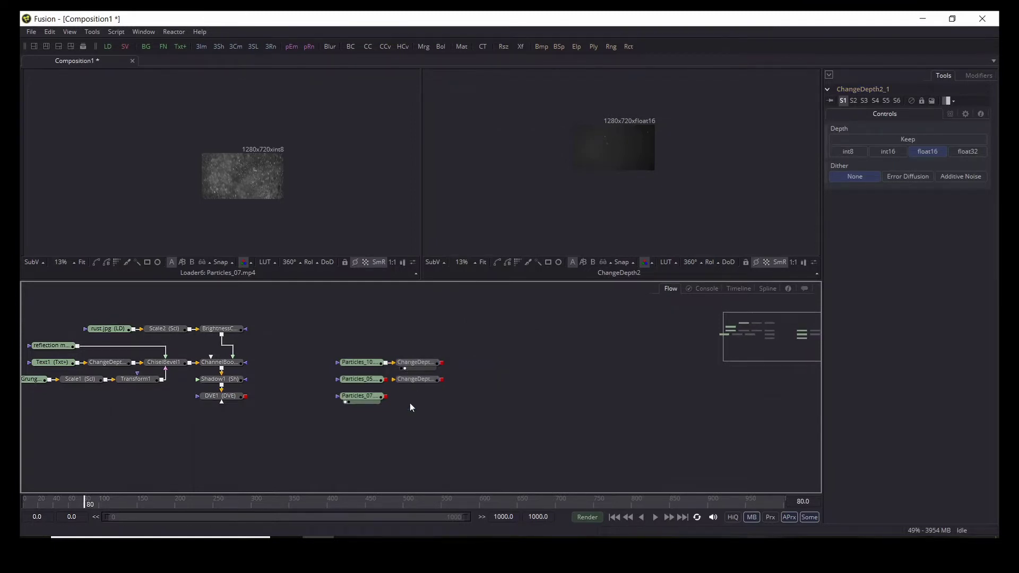
{"action": "key", "text": "ctrl+v"}
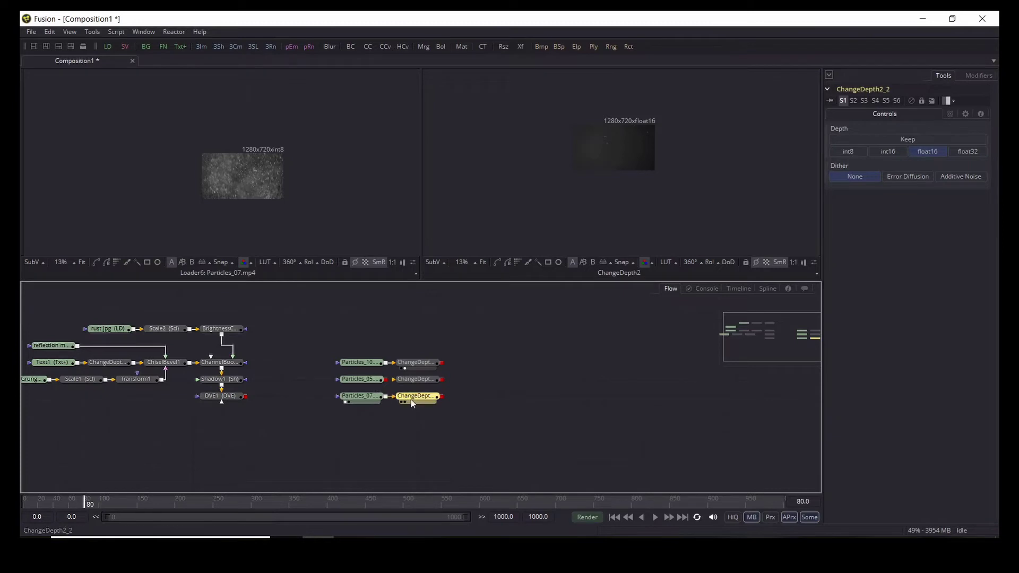
{"action": "left_click", "coordinate": [401, 382], "text": "ctrl"}
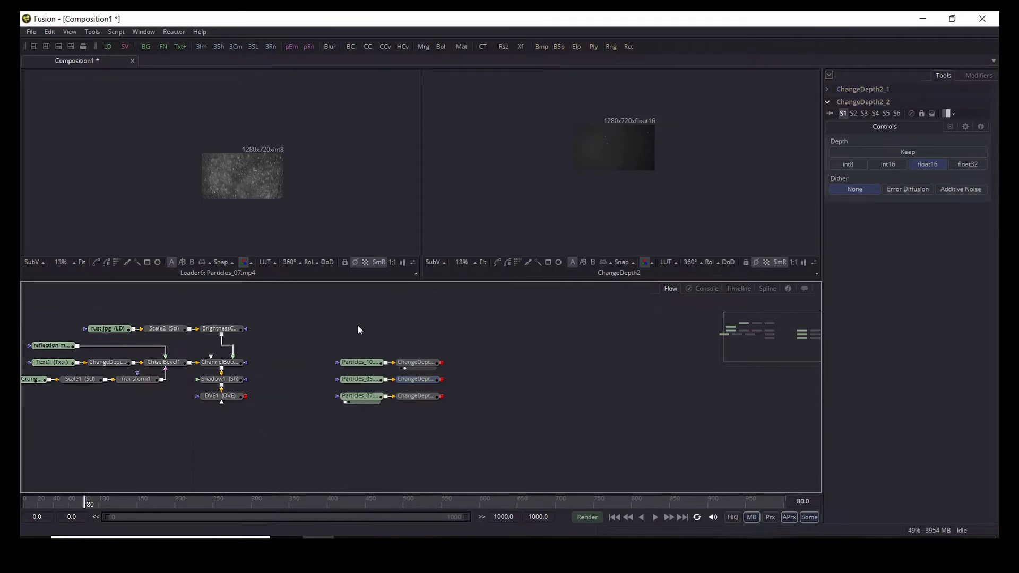
{"action": "left_click_drag", "start_coordinate": [357, 325], "coordinate": [518, 402]}
{"action": "left_click", "coordinate": [353, 391]}
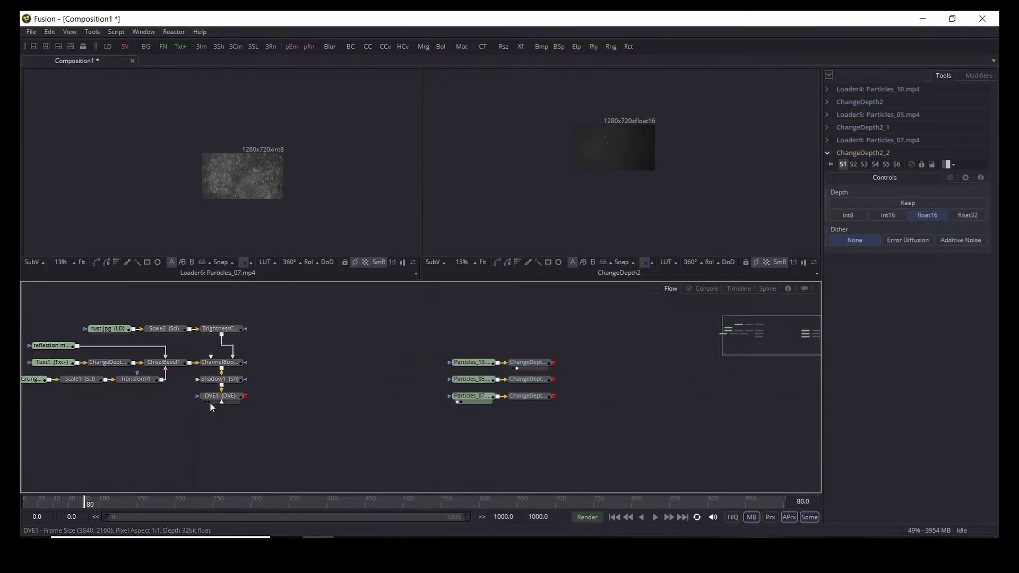
Show DVE1 in the second viewer and examine the EPIC text's surface and edges up close.
{"action": "left_click", "coordinate": [208, 402]}
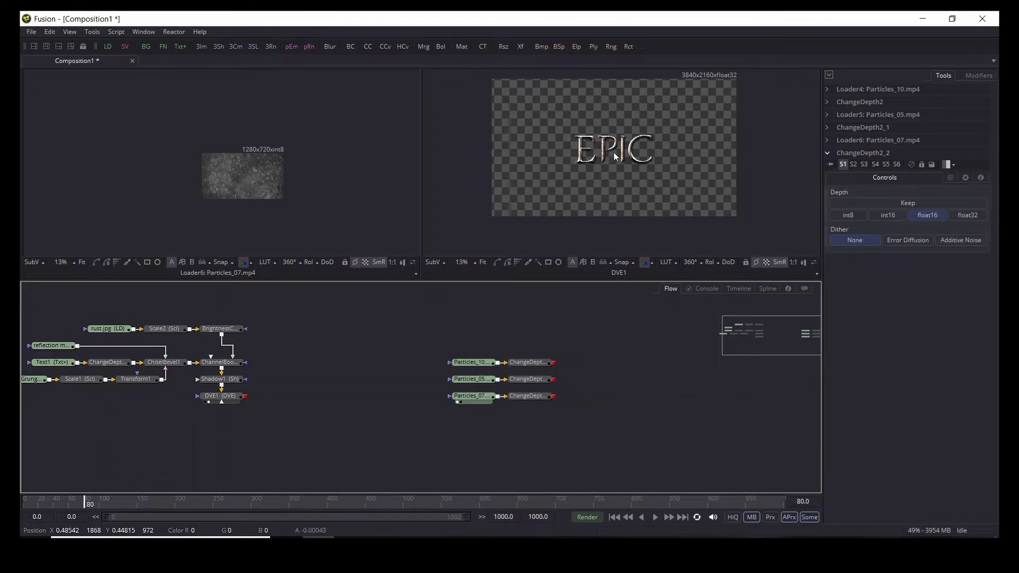
{"action": "scroll", "coordinate": [613, 171], "scroll_direction": "up", "scroll_amount": 3}
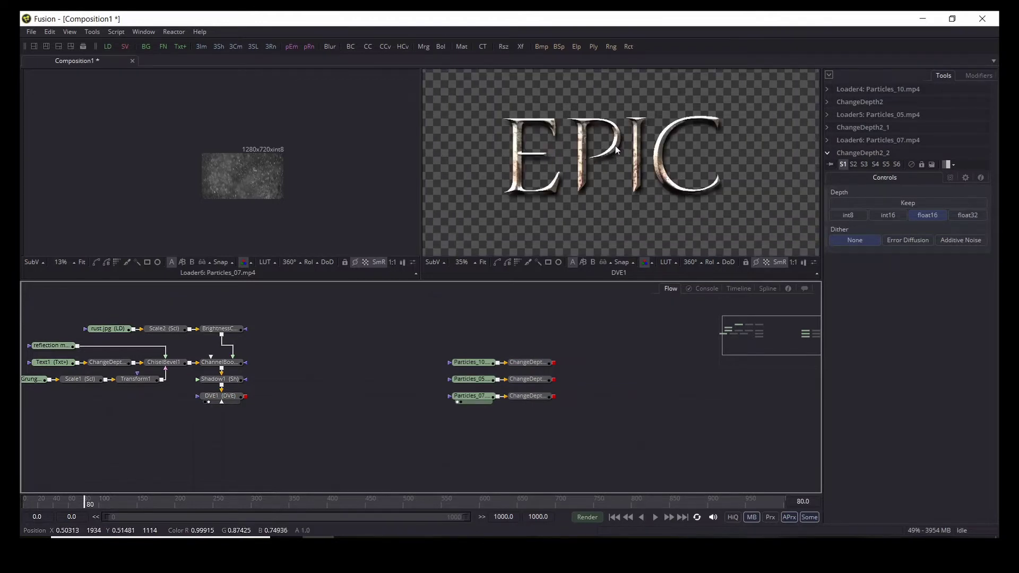
{"action": "left_click", "coordinate": [230, 398]}
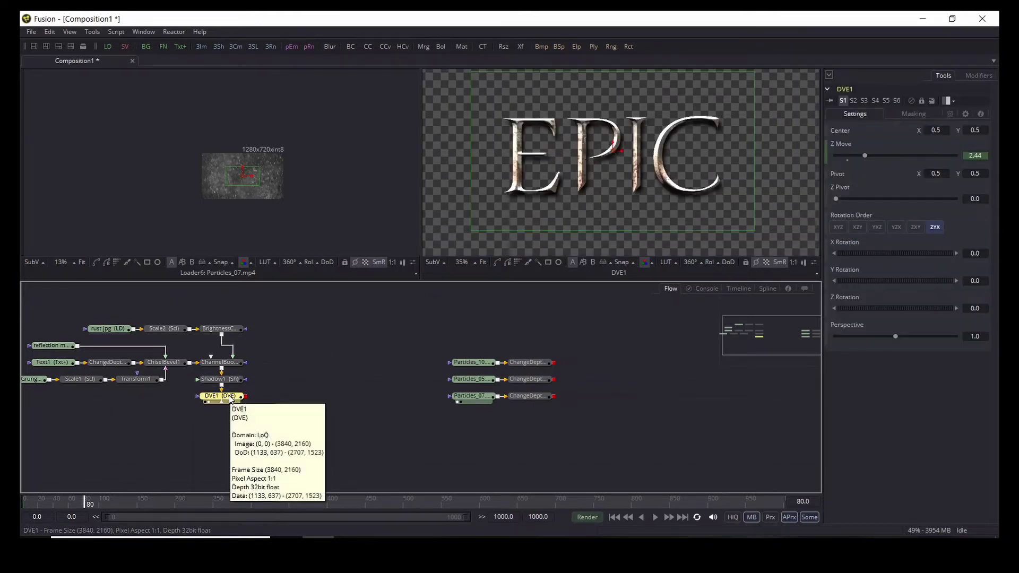
{"action": "scroll", "coordinate": [546, 158], "scroll_direction": "up", "scroll_amount": 1}
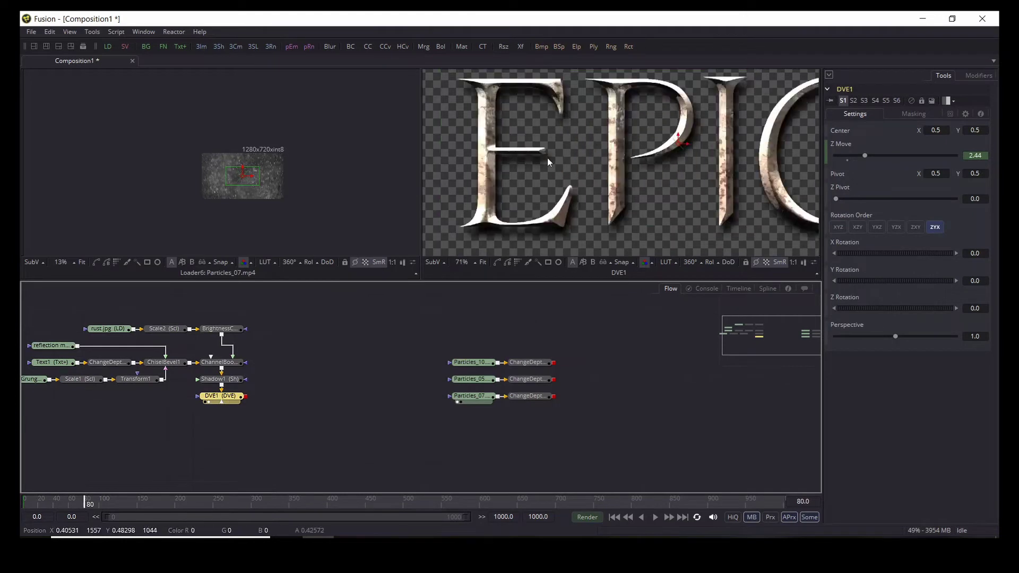
{"action": "scroll", "coordinate": [546, 158], "scroll_direction": "down", "scroll_amount": 2}
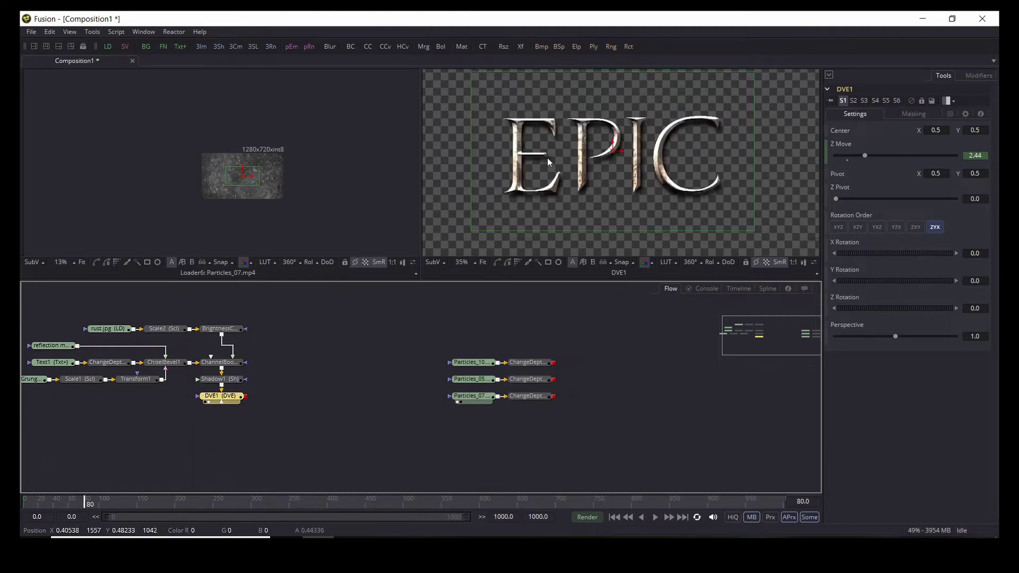
{"action": "left_click", "coordinate": [325, 412]}
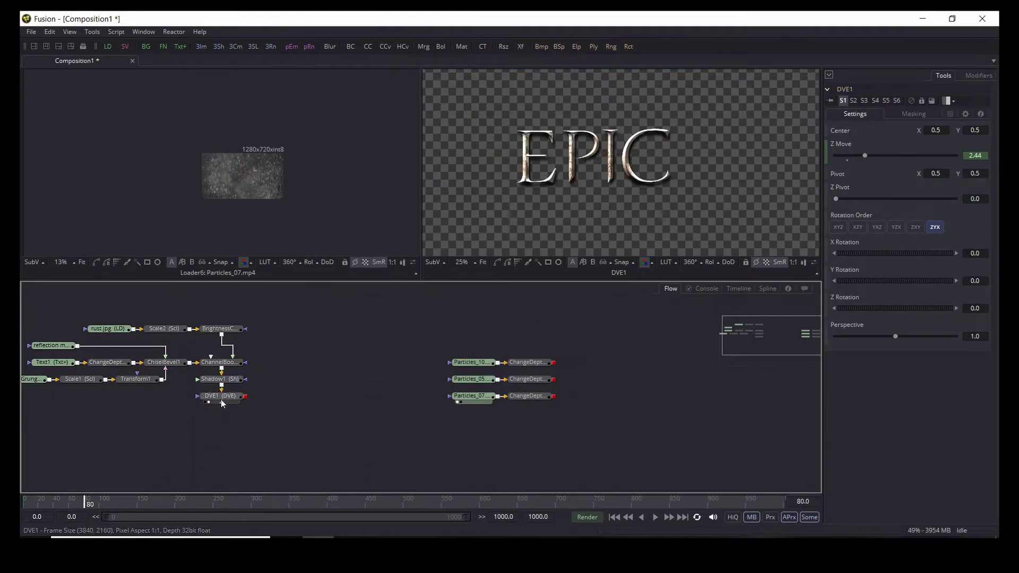
Add a FastExpoGlow node, connect DVE1's output to it and show the glow in the second viewer.
{"action": "mouse_move", "coordinate": [223, 404]}
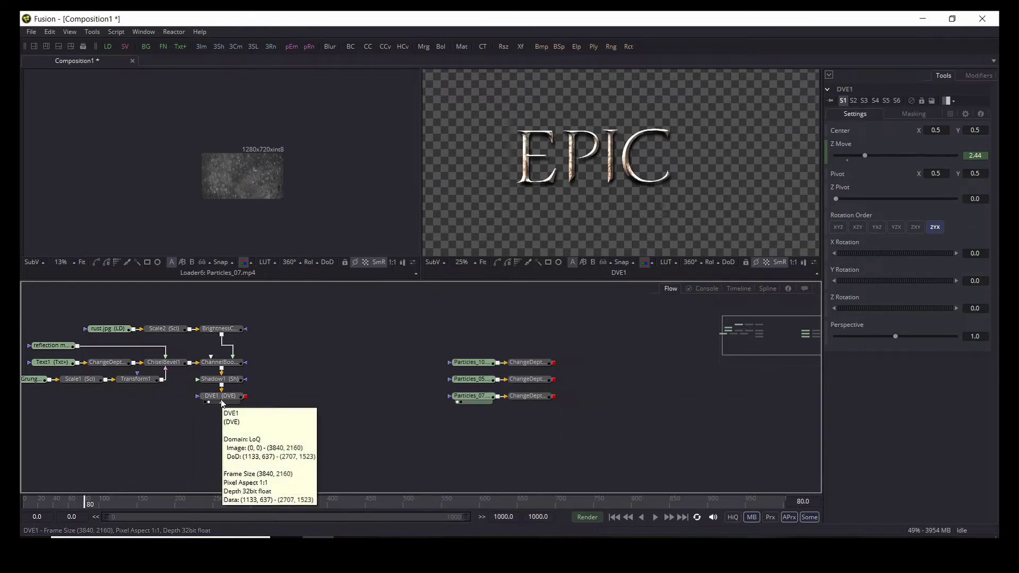
{"action": "key", "text": "ctrl+space"}
{"action": "type", "text": "fas"}
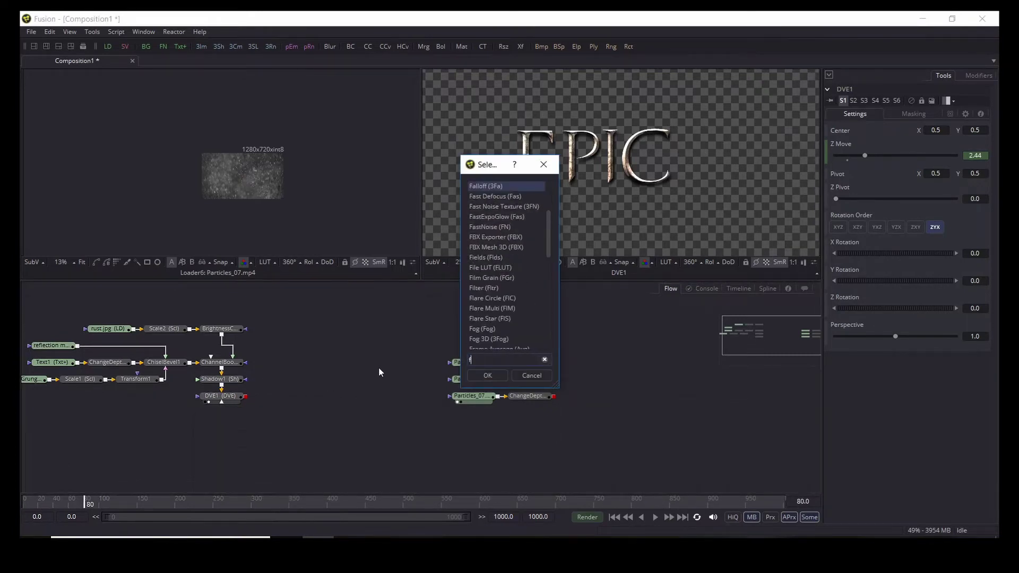
{"action": "left_click", "coordinate": [499, 207]}
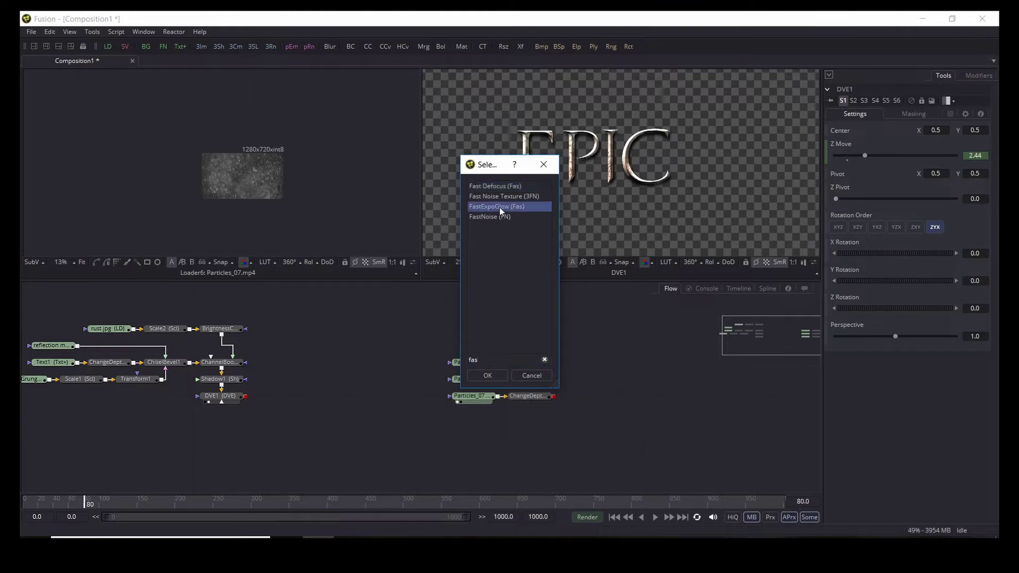
{"action": "left_click", "coordinate": [487, 375]}
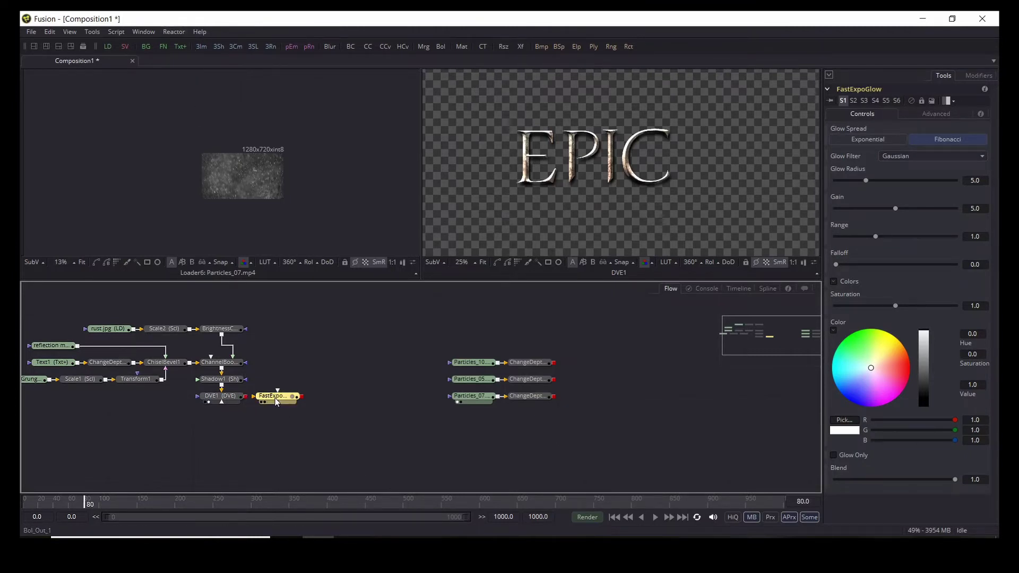
{"action": "mouse_move", "coordinate": [275, 401]}
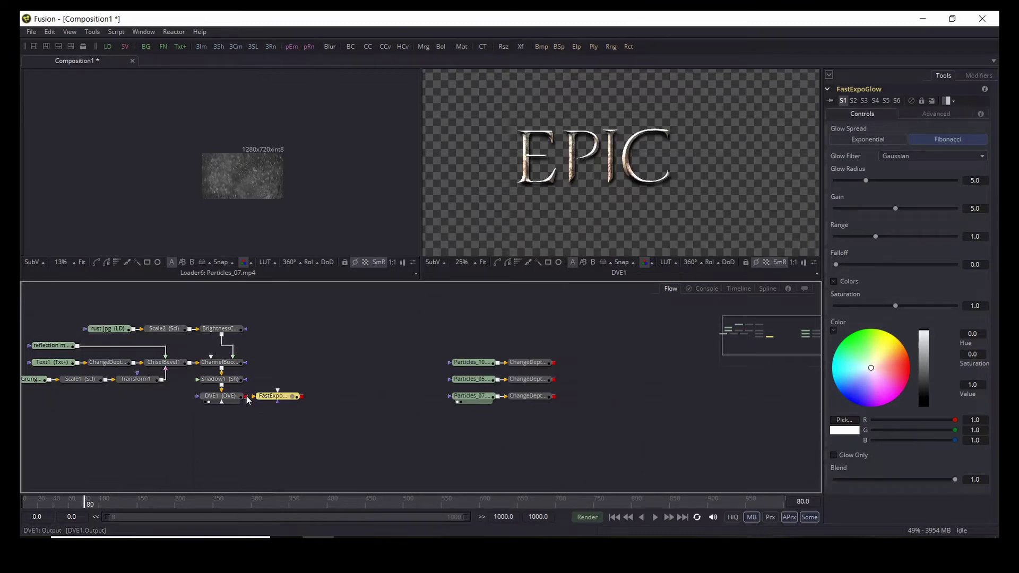
{"action": "left_click_drag", "start_coordinate": [247, 399], "coordinate": [262, 401]}
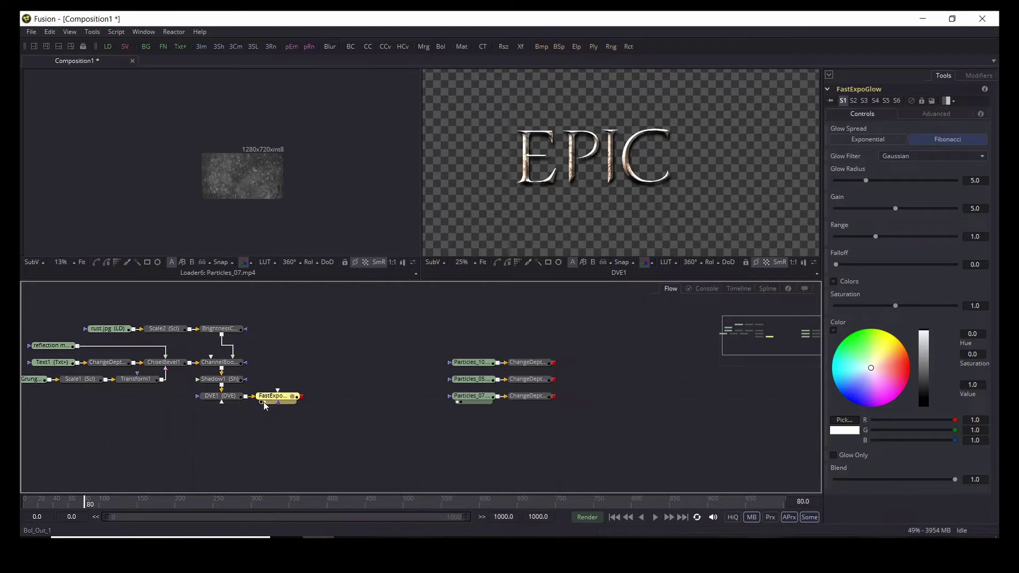
{"action": "key", "text": "2"}
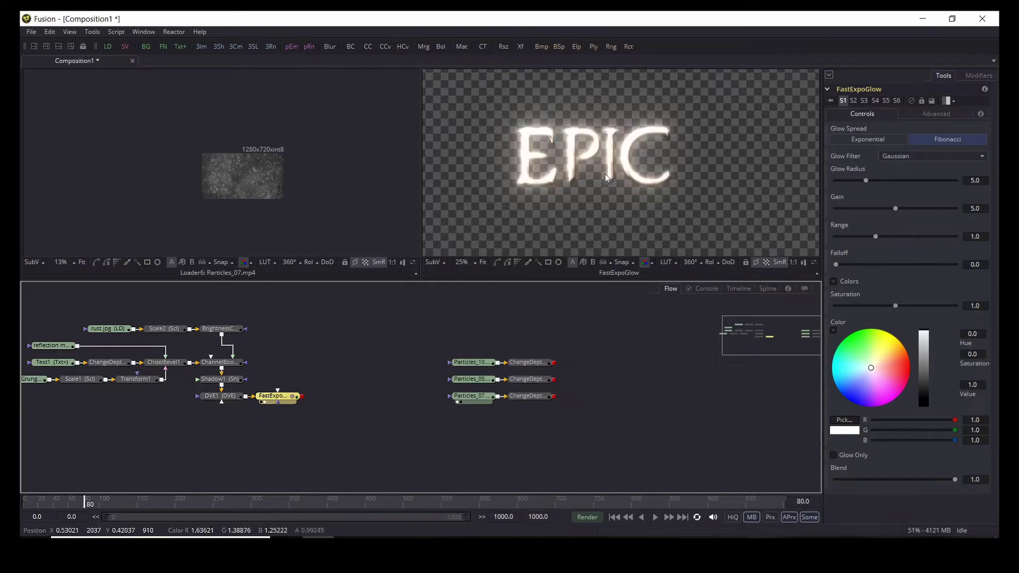
Soften the FastExpoGlow effect with a Glow Radius of about 2.31 and a Gain of about 1.67.
{"action": "scroll", "coordinate": [584, 157], "scroll_direction": "up", "scroll_amount": 1}
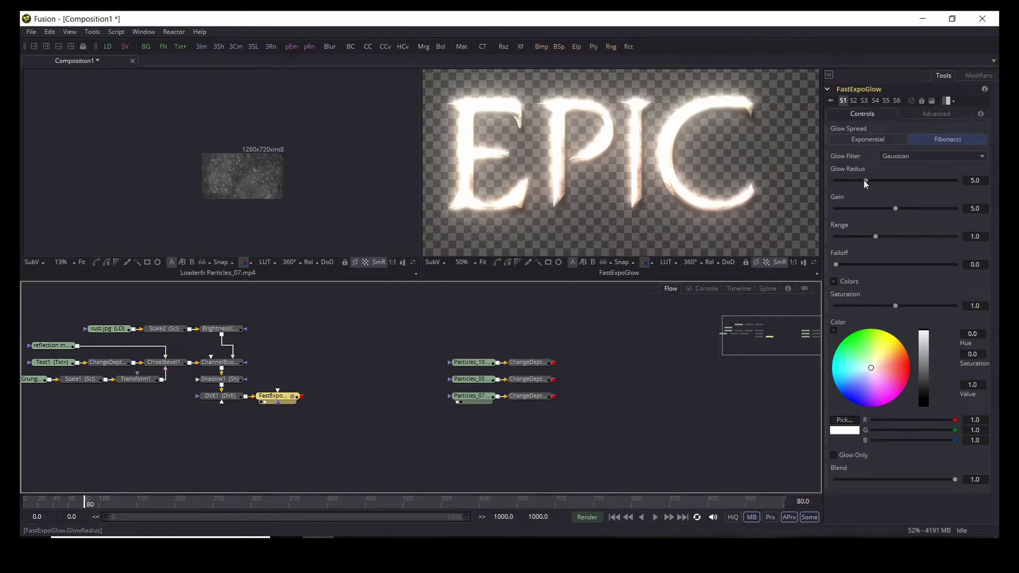
{"action": "left_click_drag", "start_coordinate": [864, 180], "coordinate": [848, 180]}
{"action": "left_click_drag", "start_coordinate": [894, 210], "coordinate": [854, 210]}
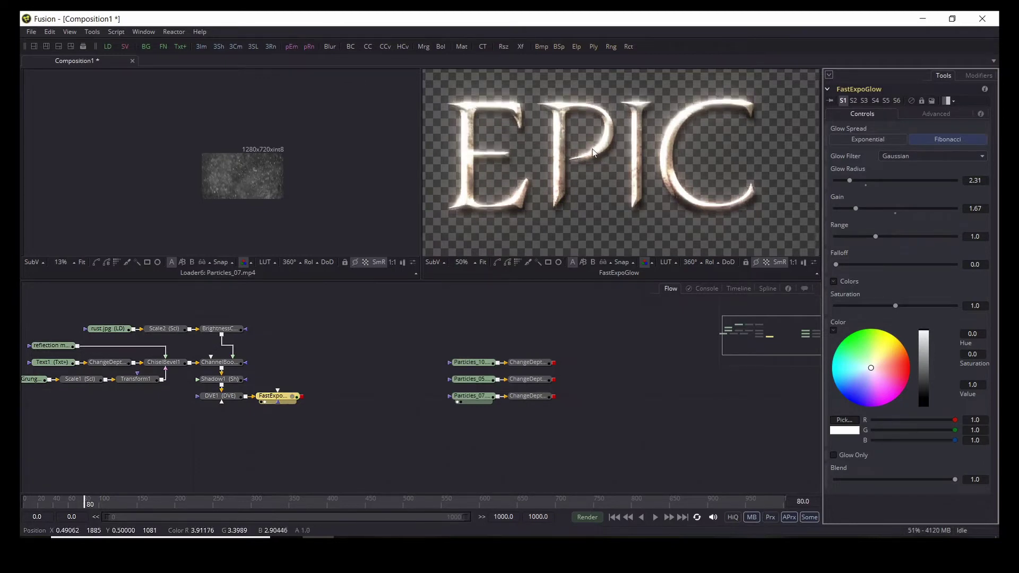
{"action": "scroll", "coordinate": [593, 150], "scroll_direction": "up", "scroll_amount": 1}
{"action": "scroll", "coordinate": [593, 151], "scroll_direction": "down", "scroll_amount": 2}
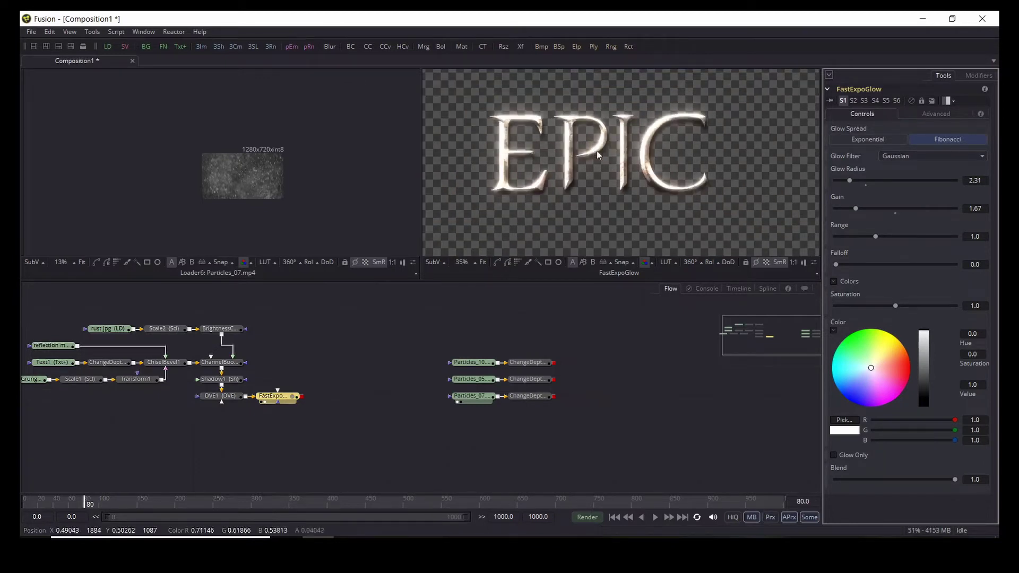
Reorder the flow so FastExpoGlow sits between Shadow1 and DVE1, and check the glowing text at frames 10 and 0.
{"action": "left_click_drag", "start_coordinate": [66, 503], "coordinate": [22, 504]}
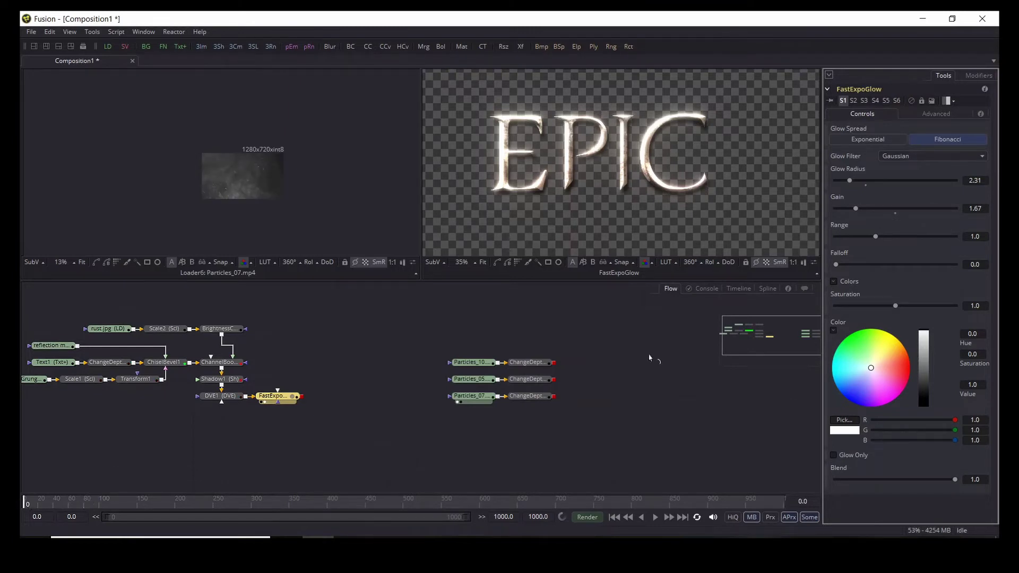
{"action": "left_click", "coordinate": [32, 505]}
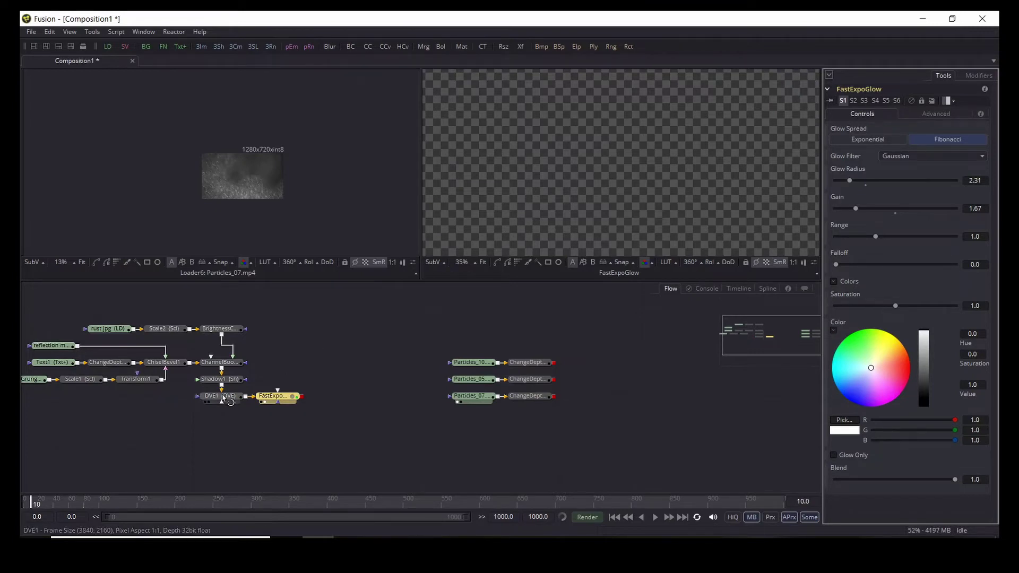
{"action": "mouse_move", "coordinate": [224, 398]}
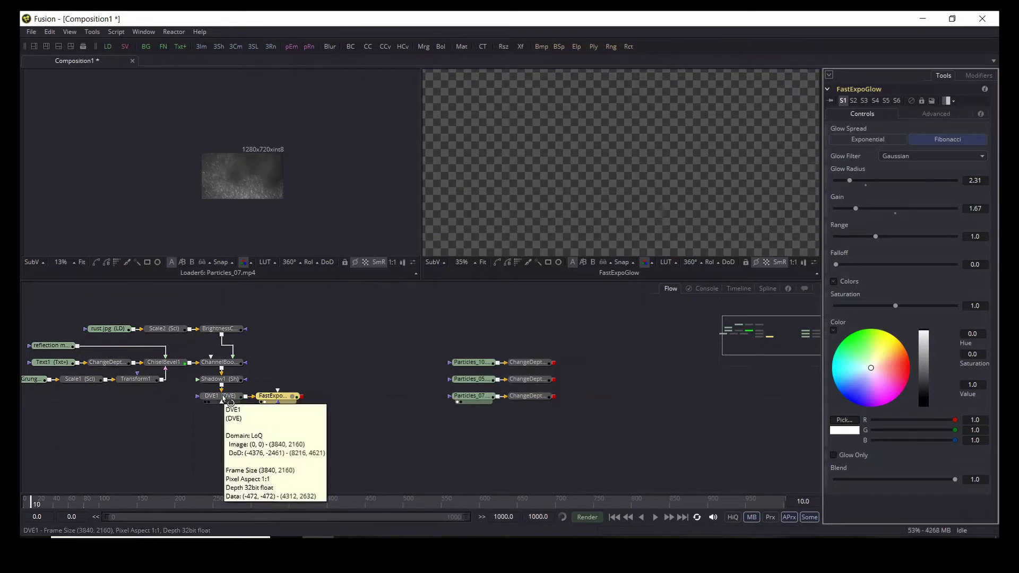
{"action": "left_click", "coordinate": [224, 398]}
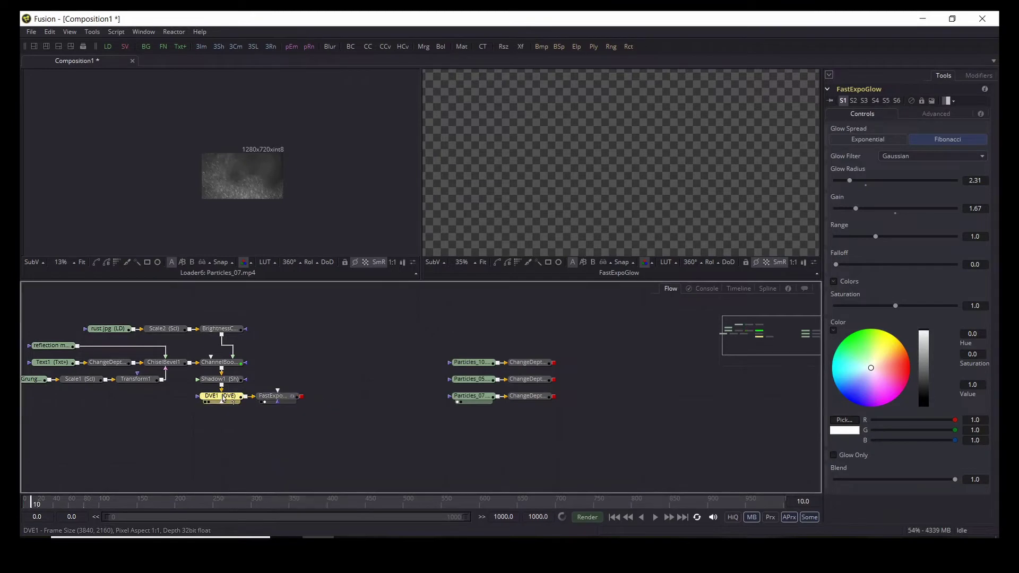
{"action": "left_click_drag", "start_coordinate": [223, 398], "coordinate": [225, 431]}
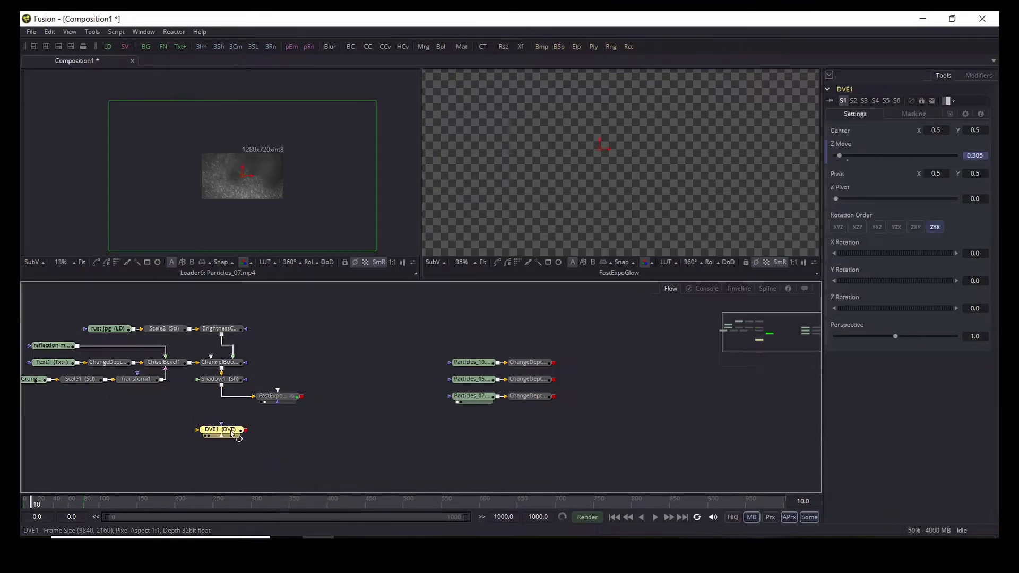
{"action": "left_click_drag", "start_coordinate": [283, 395], "coordinate": [221, 430]}
{"action": "left_click", "coordinate": [229, 395]}
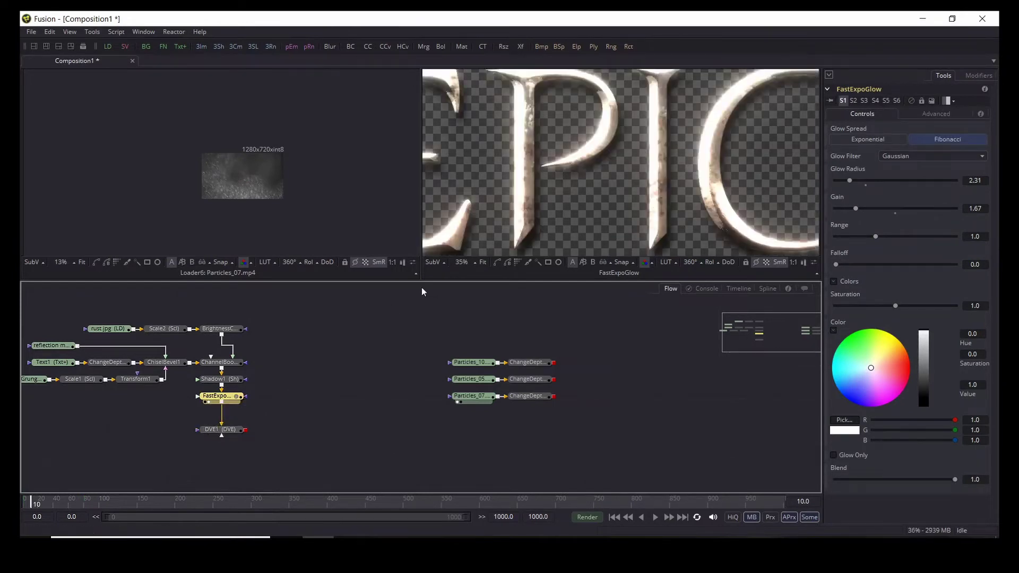
{"action": "key", "text": "ctrl+f"}
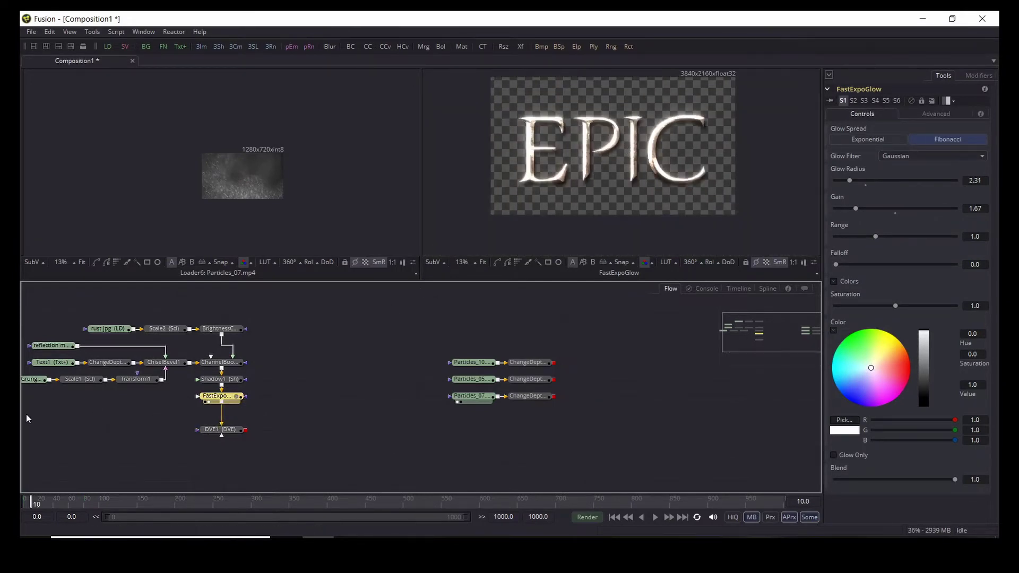
{"action": "left_click_drag", "start_coordinate": [30, 500], "coordinate": [22, 497]}
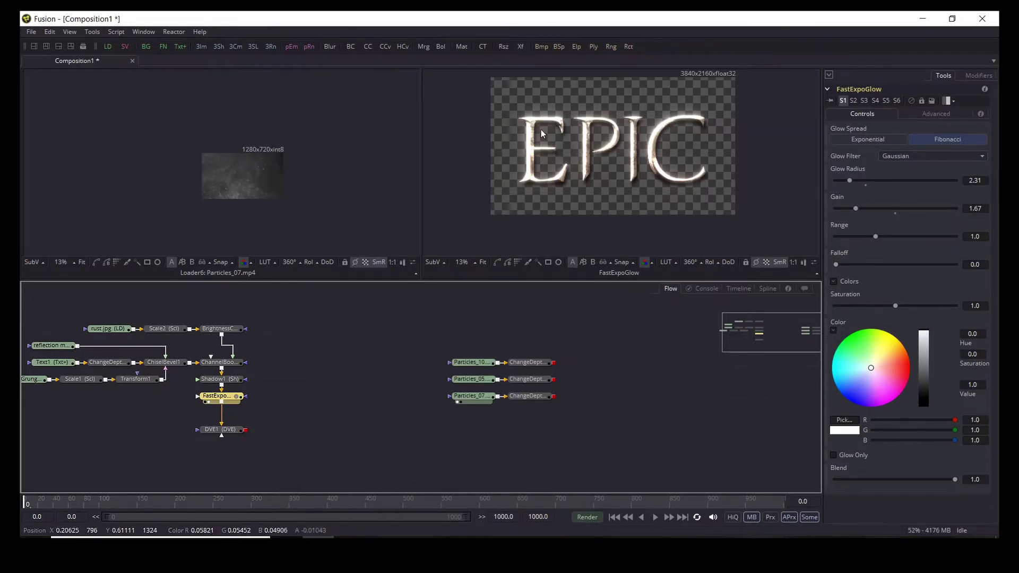
Turn on animation for FastExpoGlow's Glow Radius and Gain at frame 0, keeping their current values as the starting keyframes.
{"action": "scroll", "coordinate": [544, 139], "scroll_direction": "up", "scroll_amount": 1}
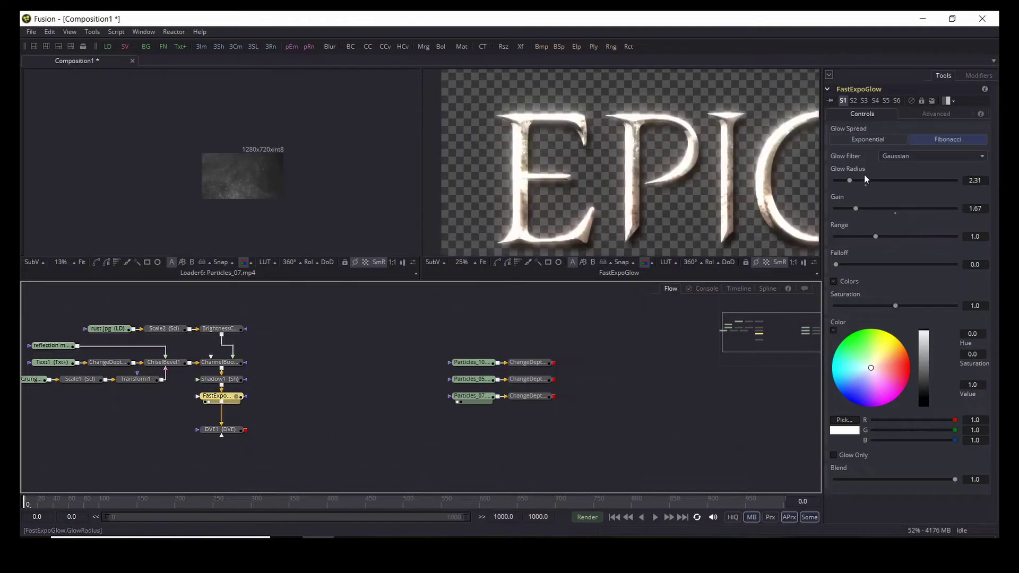
{"action": "right_click", "coordinate": [840, 177]}
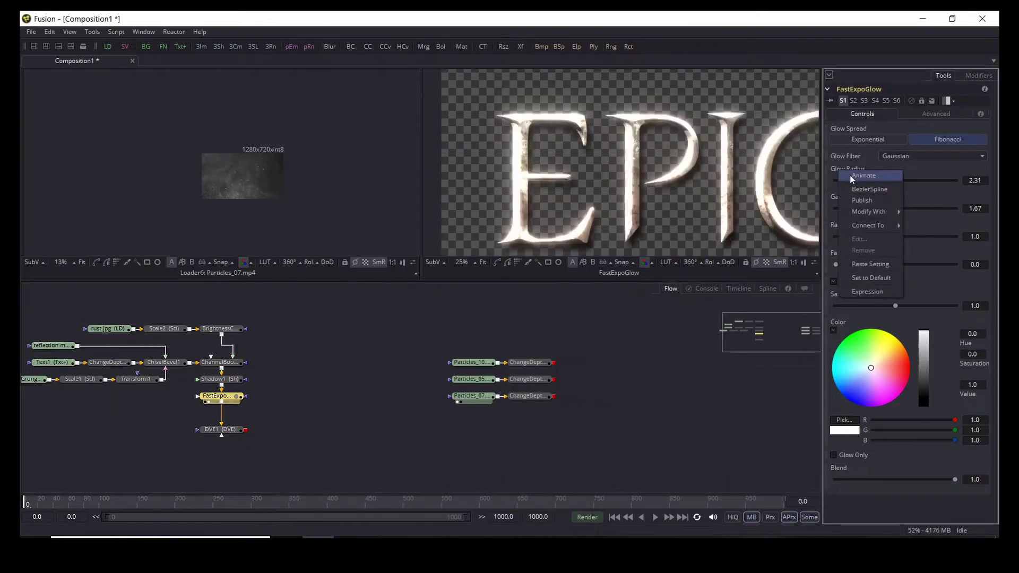
{"action": "left_click", "coordinate": [851, 179]}
{"action": "right_click", "coordinate": [837, 200]}
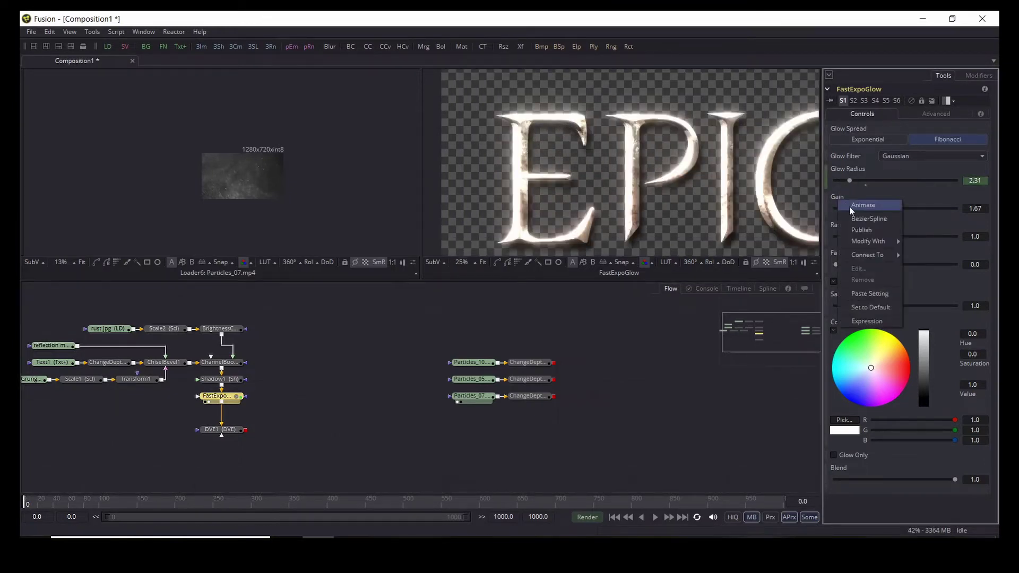
{"action": "left_click", "coordinate": [849, 206]}
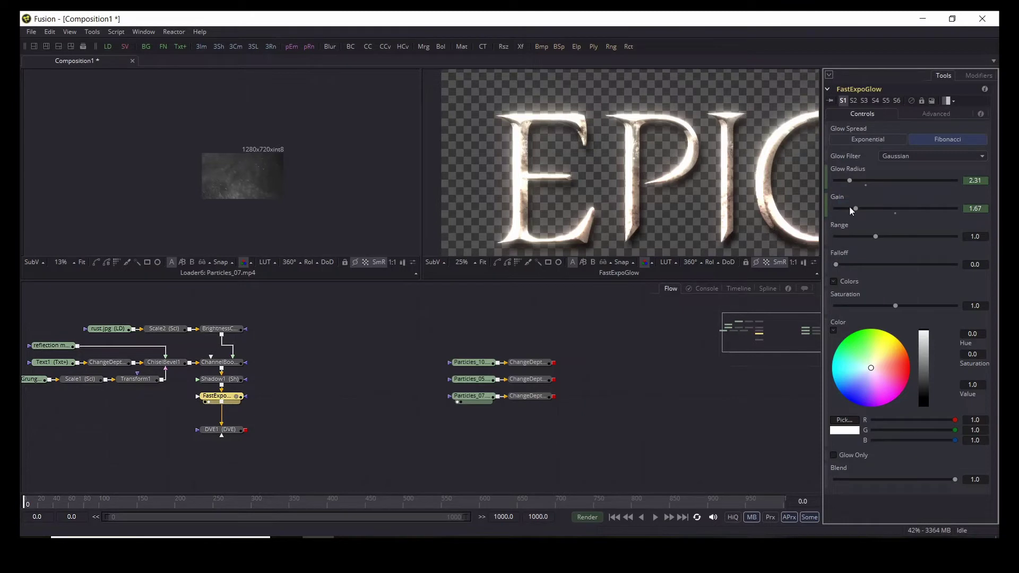
At frame 40, keyframe FastExpoGlow's Glow Radius at about 0.26 and its Gain at 0.0.
{"action": "left_click", "coordinate": [52, 504]}
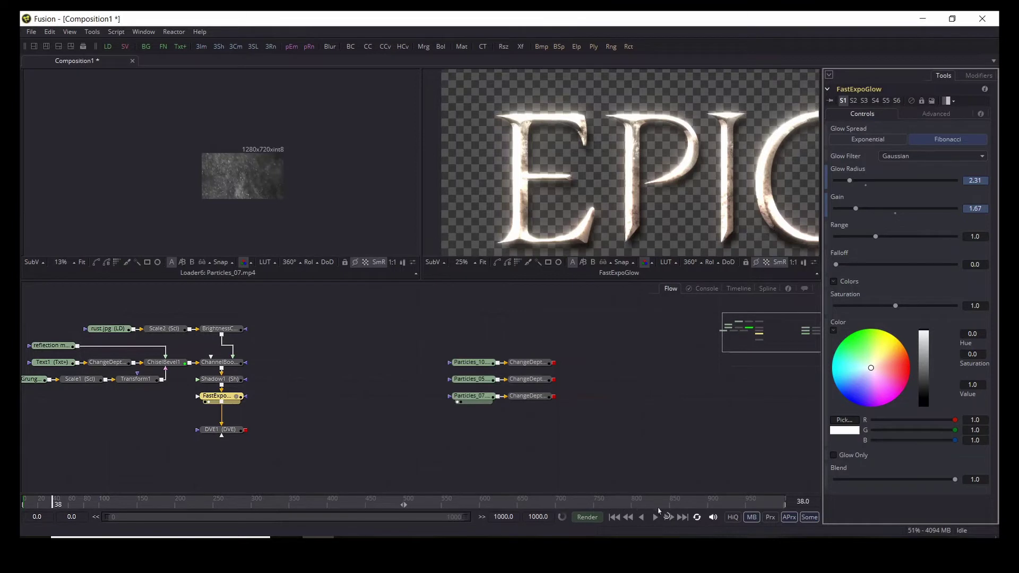
{"action": "left_click", "coordinate": [669, 517]}
{"action": "left_click", "coordinate": [669, 517]}
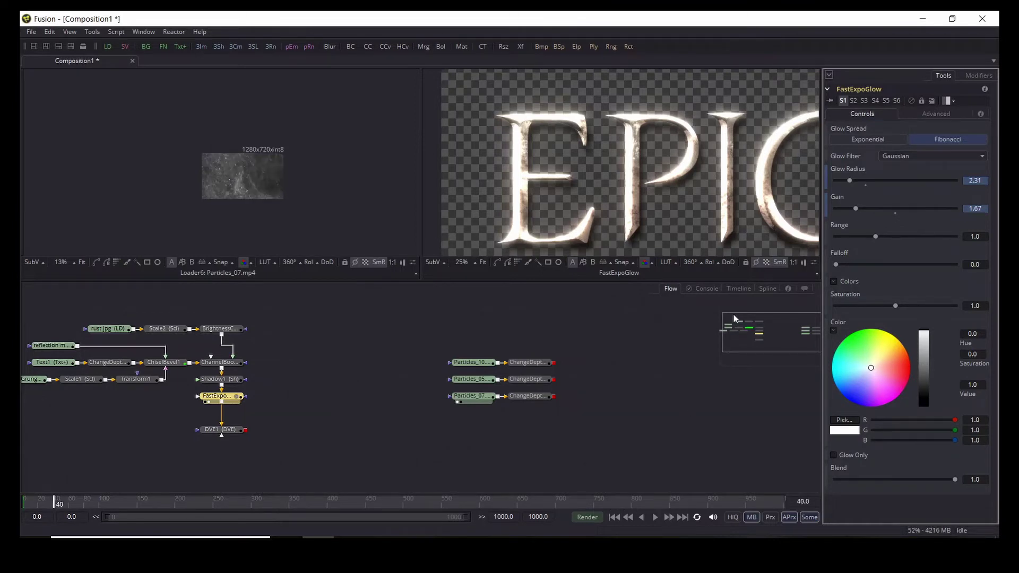
{"action": "left_click_drag", "start_coordinate": [850, 182], "coordinate": [831, 181]}
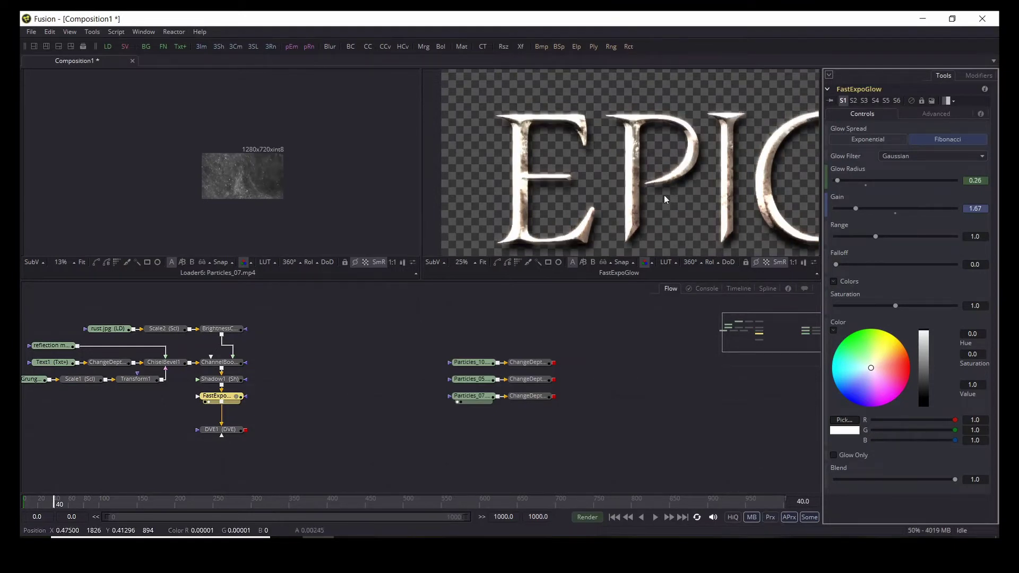
{"action": "left_click_drag", "start_coordinate": [855, 208], "coordinate": [835, 216]}
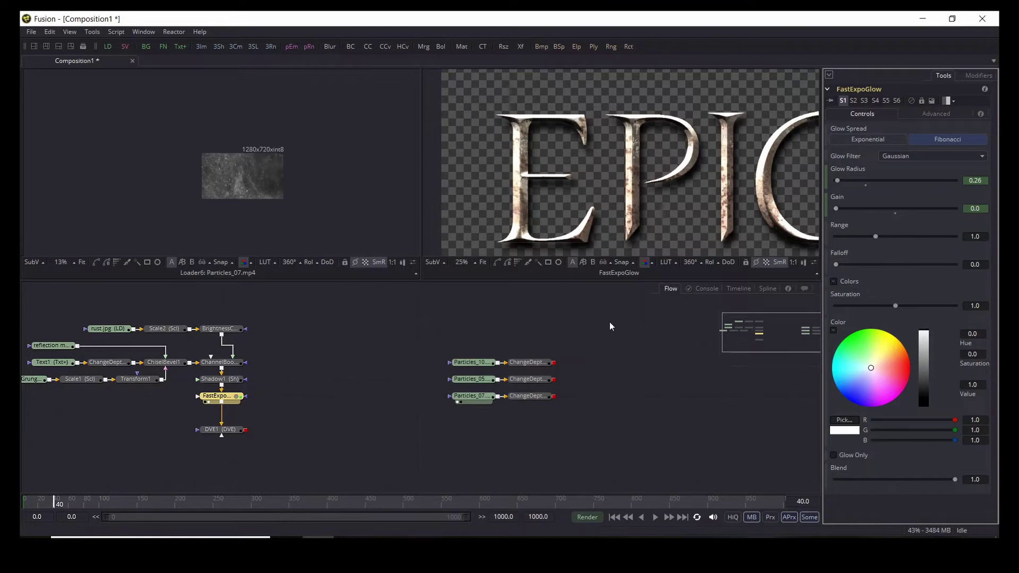
{"action": "left_click", "coordinate": [626, 362]}
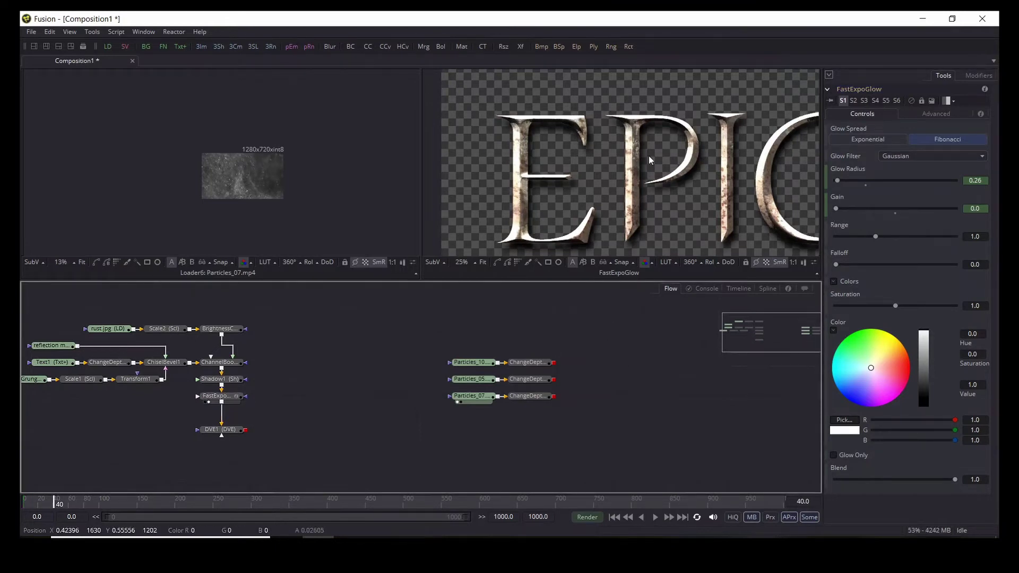
{"action": "scroll", "coordinate": [622, 150], "scroll_direction": "down", "scroll_amount": 1}
{"action": "scroll", "coordinate": [622, 150], "scroll_direction": "down", "scroll_amount": 1}
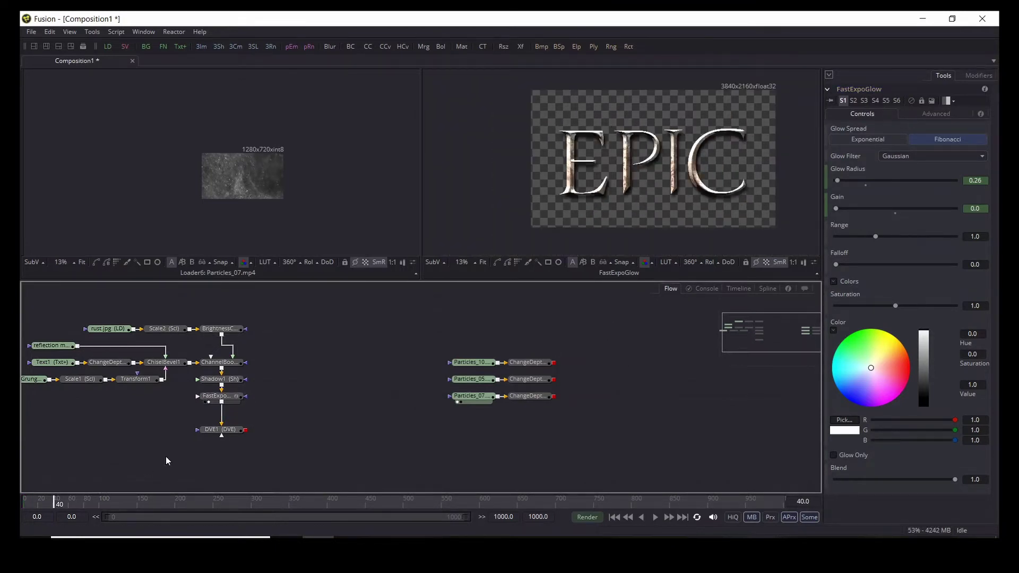
Tidy the flow by placing DVE1 directly below FastExpoGlow and moving the Particles_10 loader with its ChangeDepth node closer to the title nodes.
{"action": "left_click_drag", "start_coordinate": [224, 436], "coordinate": [224, 418]}
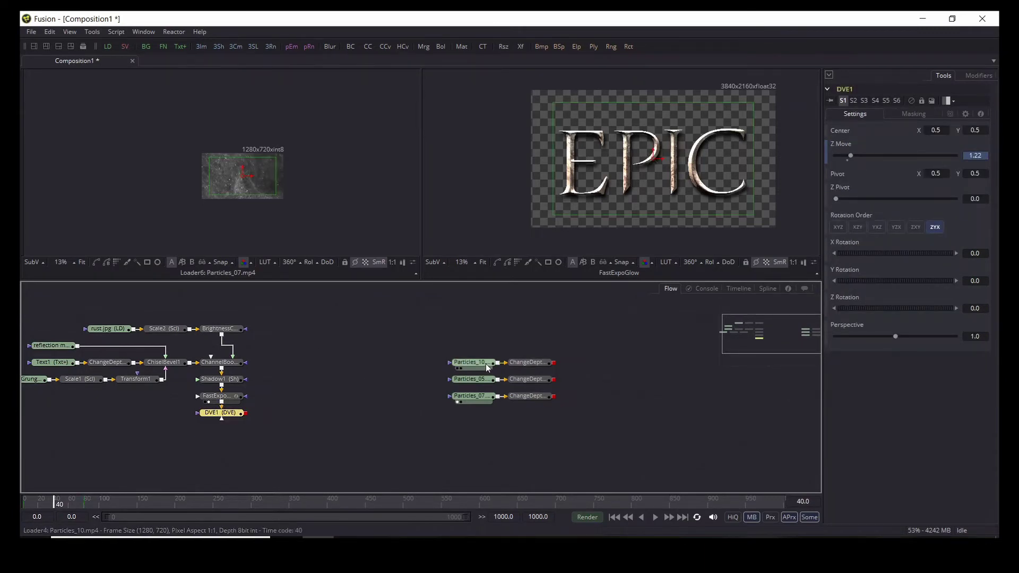
{"action": "left_click_drag", "start_coordinate": [481, 346], "coordinate": [417, 370]}
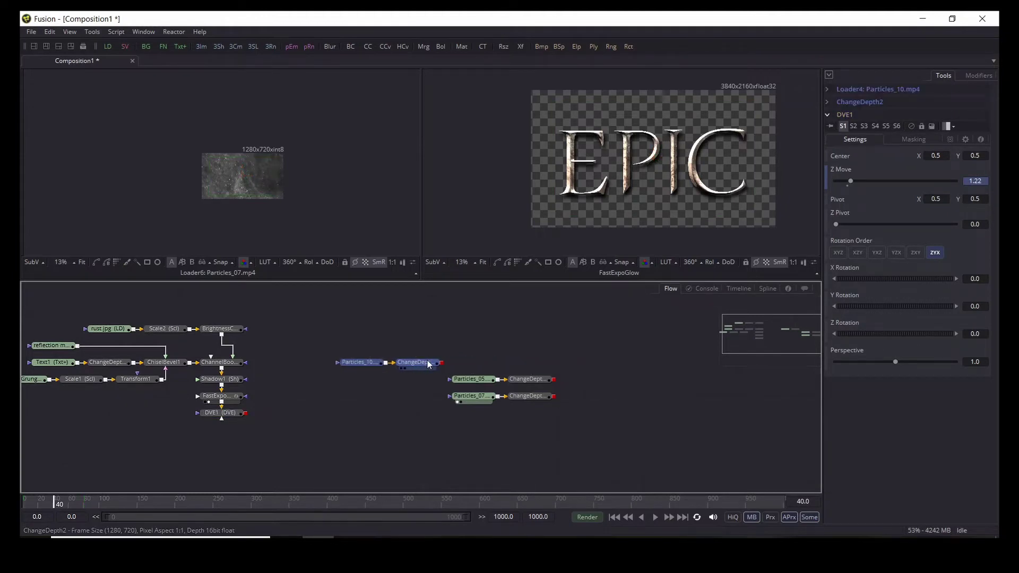
{"action": "left_click", "coordinate": [416, 362]}
{"action": "left_click", "coordinate": [421, 342]}
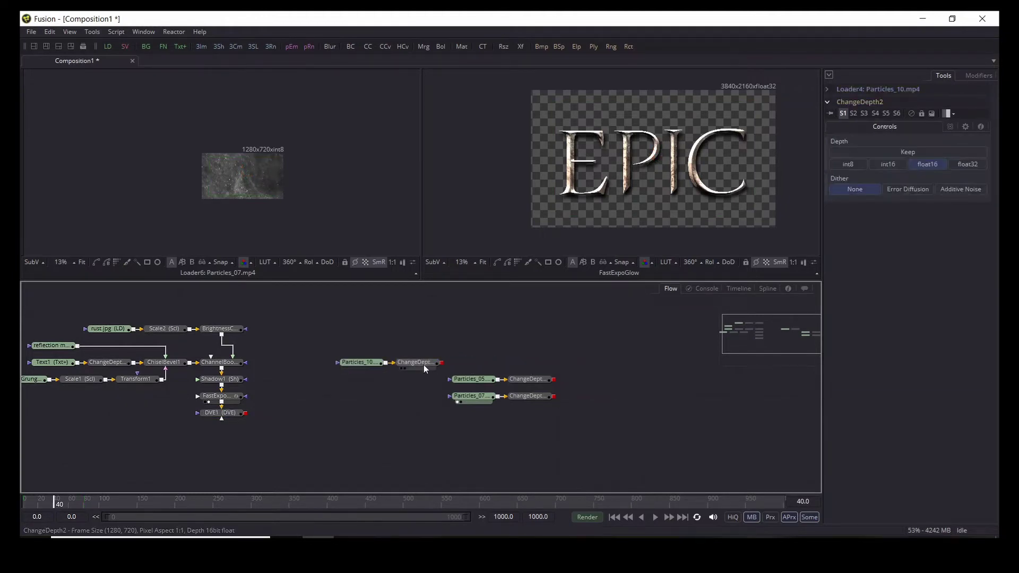
Add a Color Curves node after the Particles_10 clip's ChangeDepth2 node and show it in the second viewer.
{"action": "left_click", "coordinate": [423, 364]}
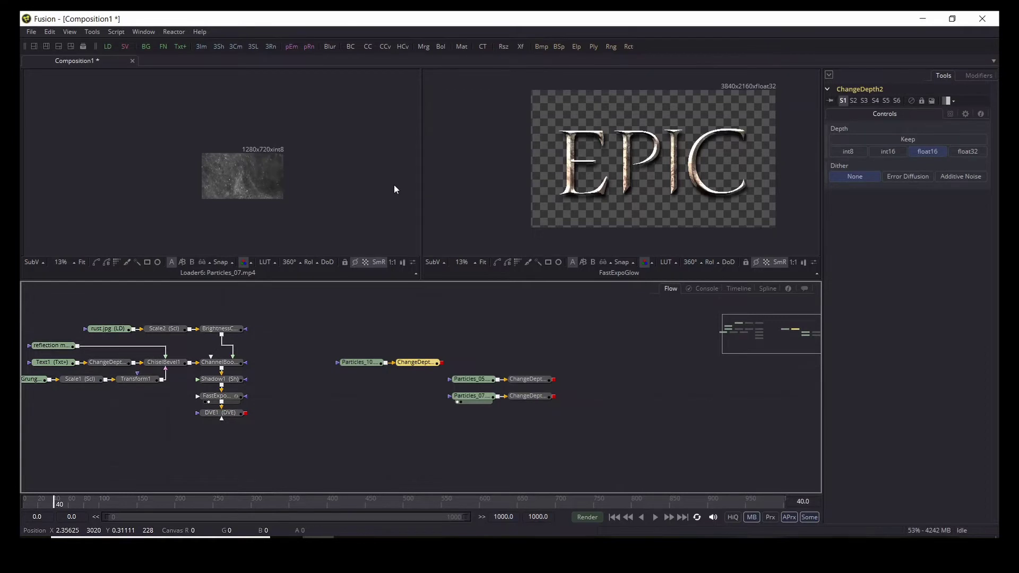
{"action": "key", "text": "shift+space"}
{"action": "type", "text": "ccv"}
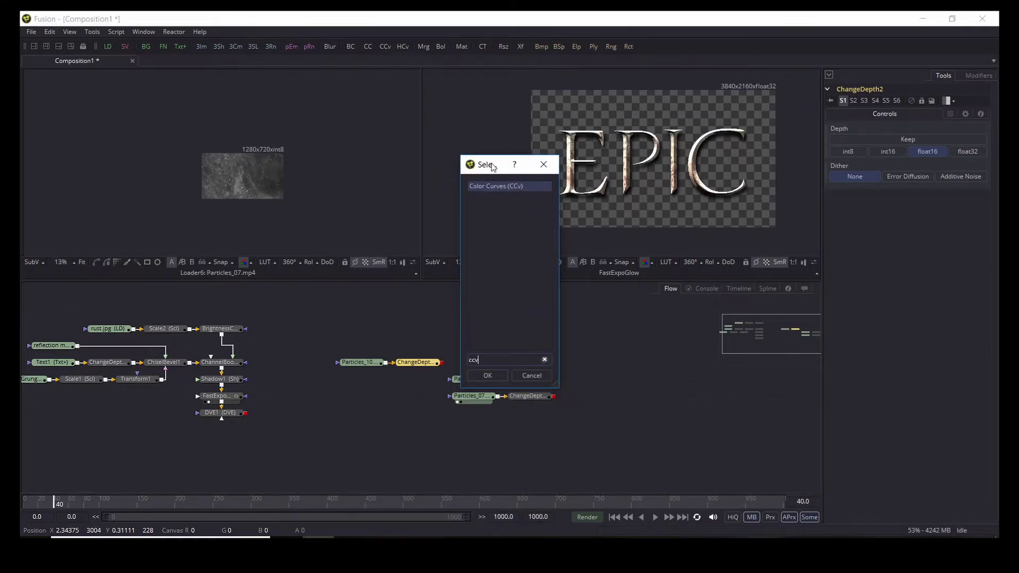
{"action": "left_click_drag", "start_coordinate": [493, 166], "coordinate": [458, 125]}
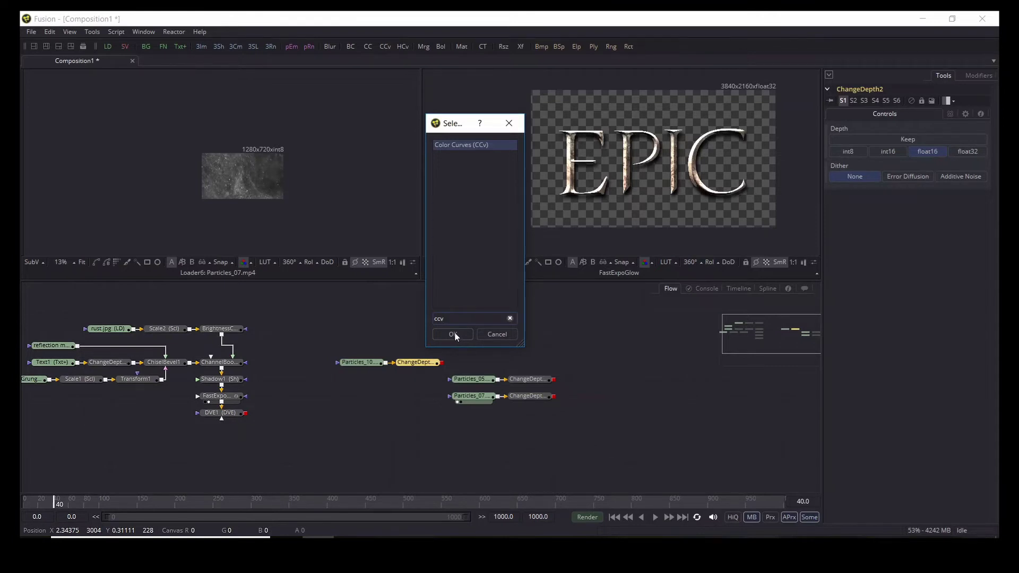
{"action": "left_click_drag", "start_coordinate": [456, 123], "coordinate": [492, 135]}
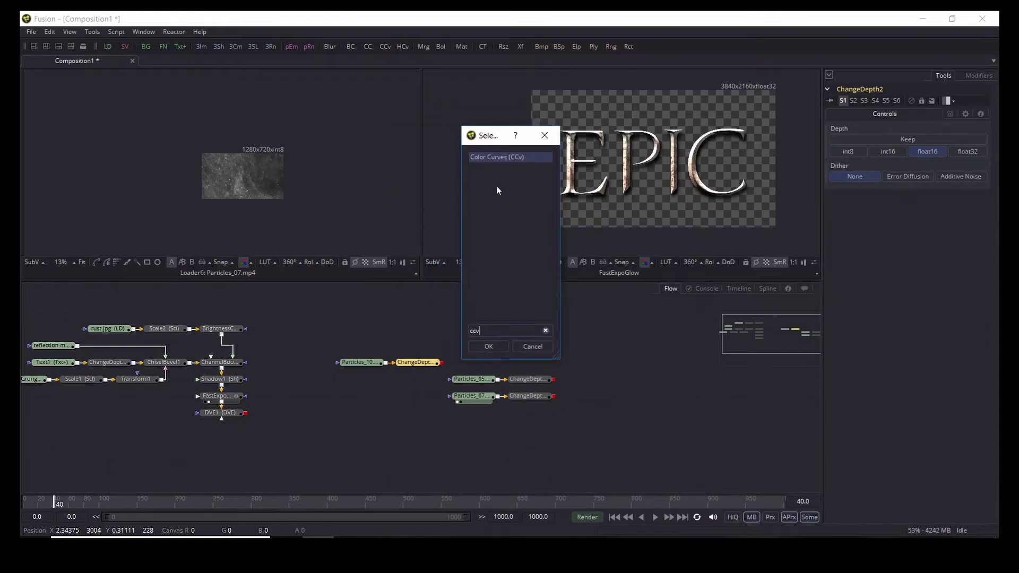
{"action": "left_click", "coordinate": [487, 348]}
{"action": "left_click", "coordinate": [460, 368]}
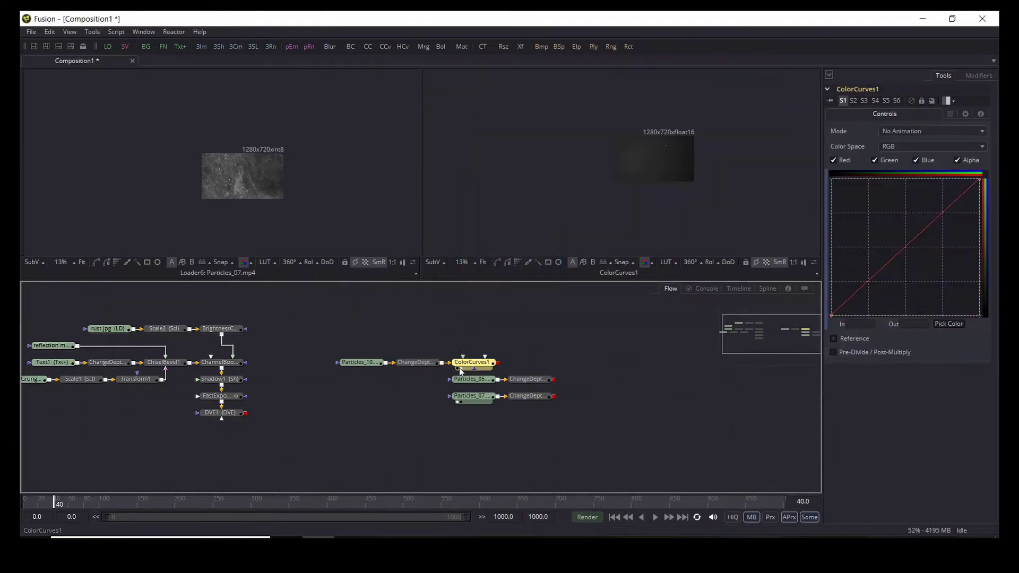
Darken the Particles_10 clip in ColorCurves1 with a smoothed curve point at In about 0.485 and Out about 0.220.
{"action": "scroll", "coordinate": [667, 146], "scroll_direction": "up", "scroll_amount": 2}
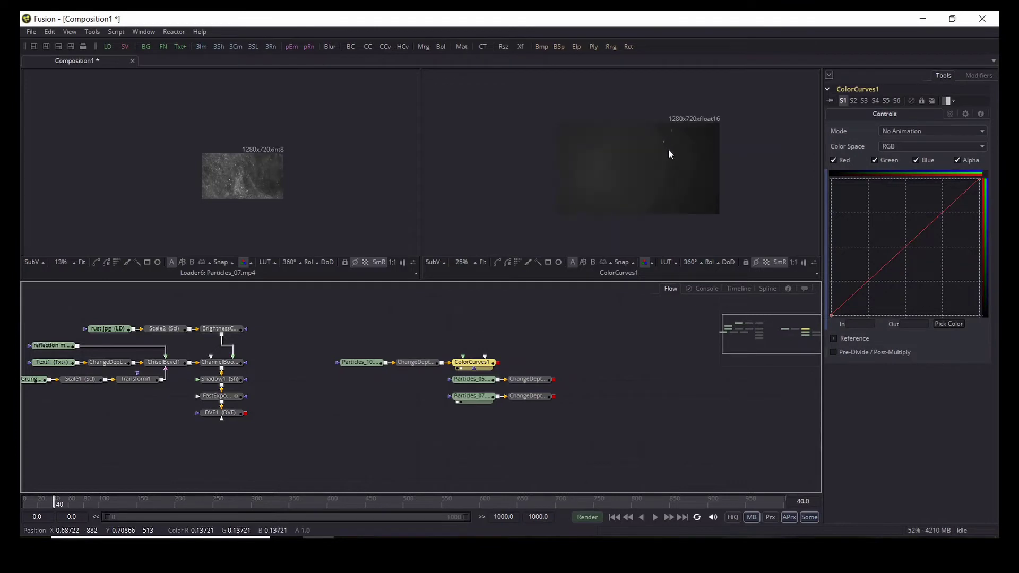
{"action": "left_click", "coordinate": [891, 259]}
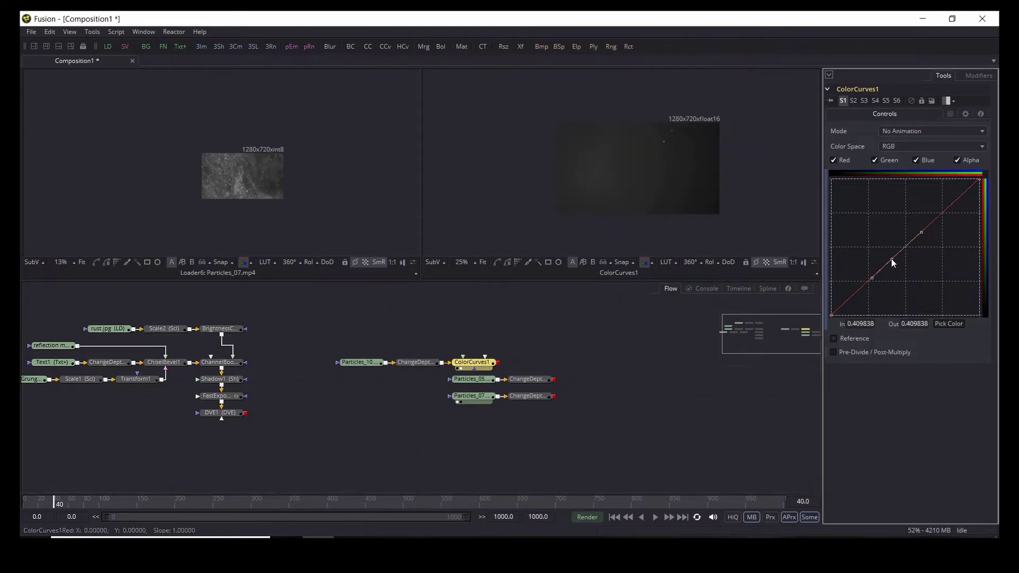
{"action": "left_click_drag", "start_coordinate": [890, 259], "coordinate": [902, 285]}
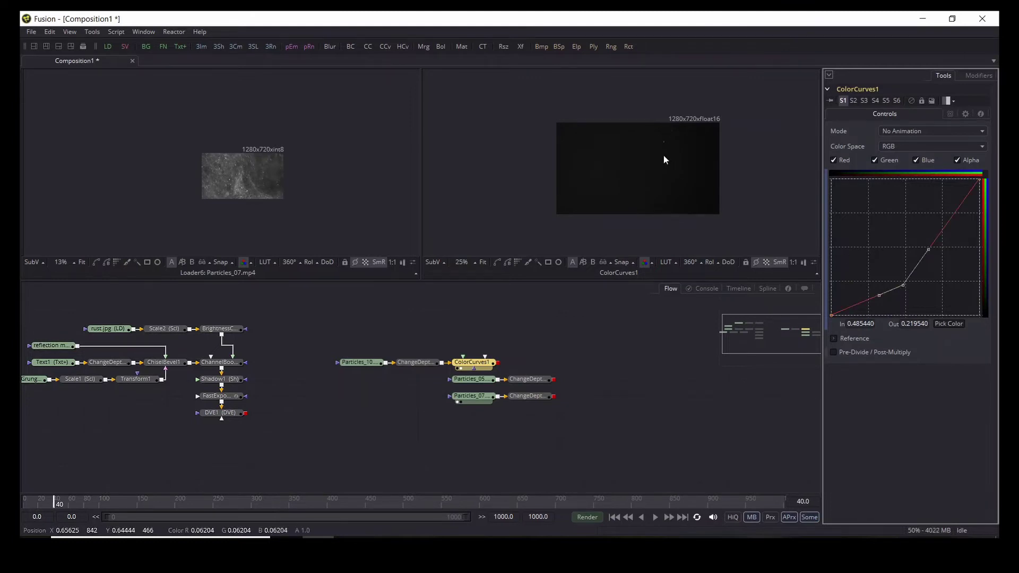
{"action": "key", "text": "s"}
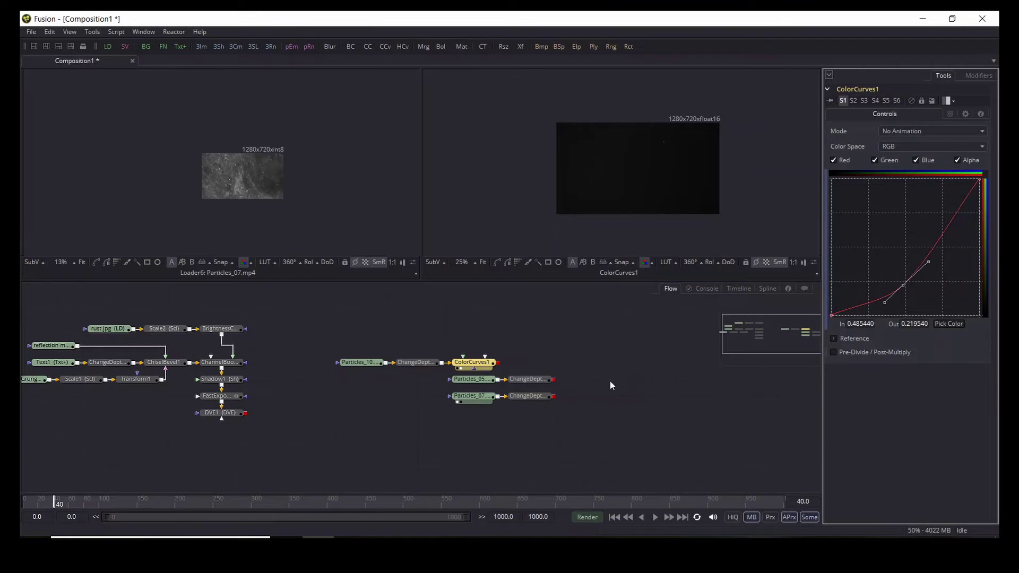
{"action": "left_click", "coordinate": [632, 380]}
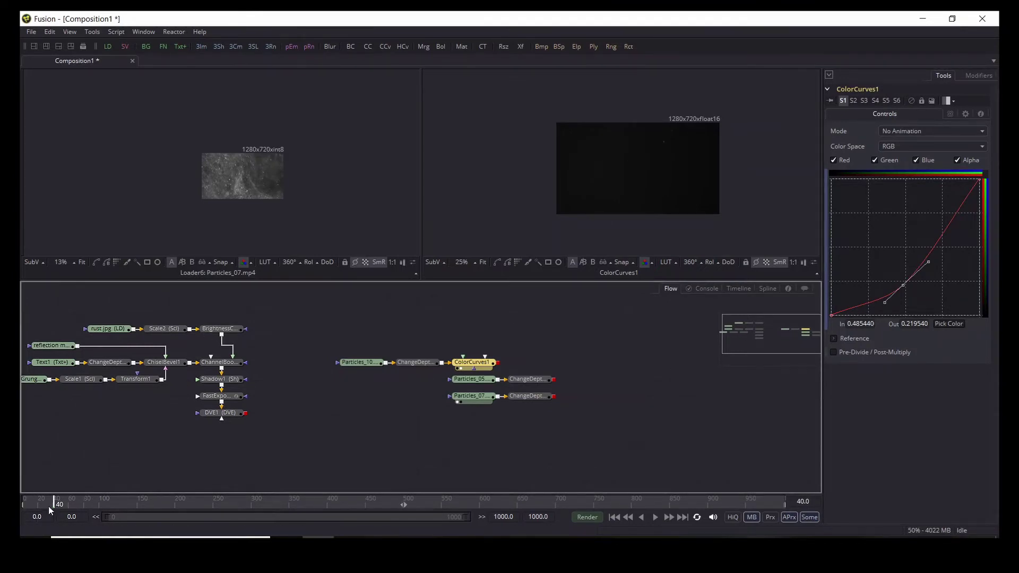
Play the composition from frame 0 to check the darkened Particles_10 clip.
{"action": "left_click_drag", "start_coordinate": [49, 501], "coordinate": [24, 502]}
{"action": "key", "text": "space"}
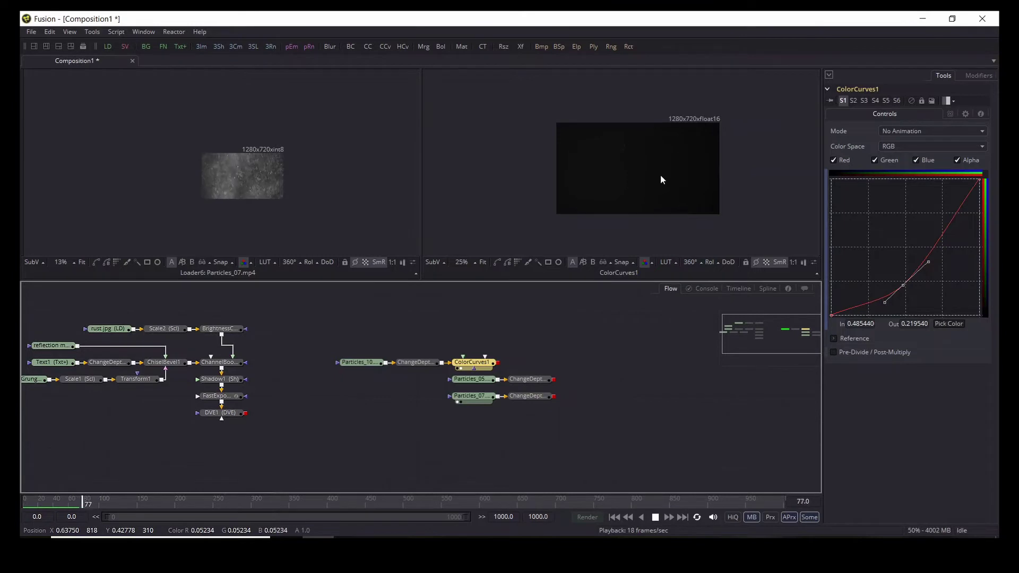
{"action": "key", "text": "space"}
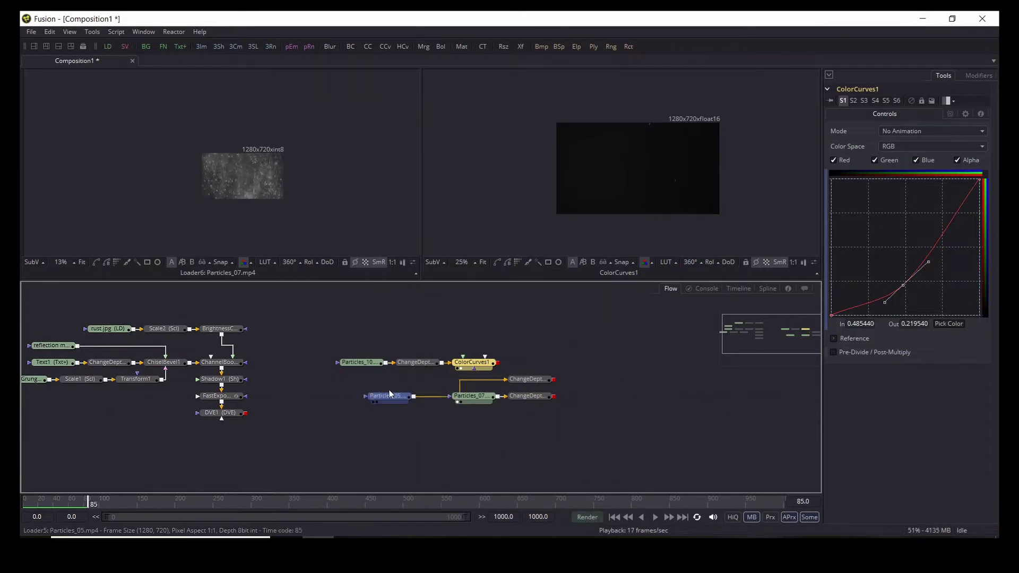
Align the Particles_05 loader and its ChangeDepth node beneath the Particles_10 branch, and append a Color Curves node to them.
{"action": "left_click_drag", "start_coordinate": [389, 394], "coordinate": [350, 381]}
{"action": "left_click_drag", "start_coordinate": [521, 380], "coordinate": [423, 380]}
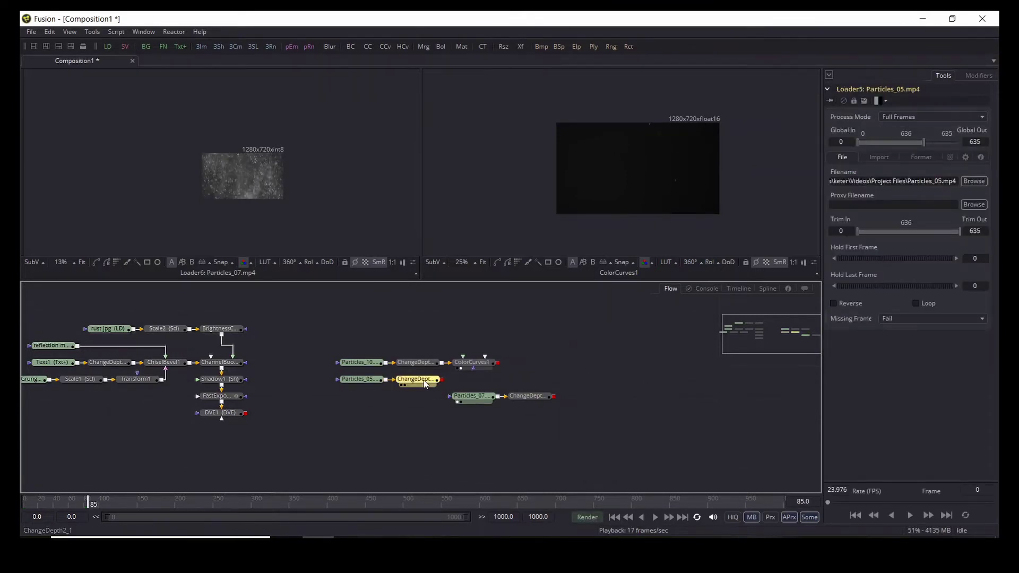
{"action": "key", "text": "ctrl+space"}
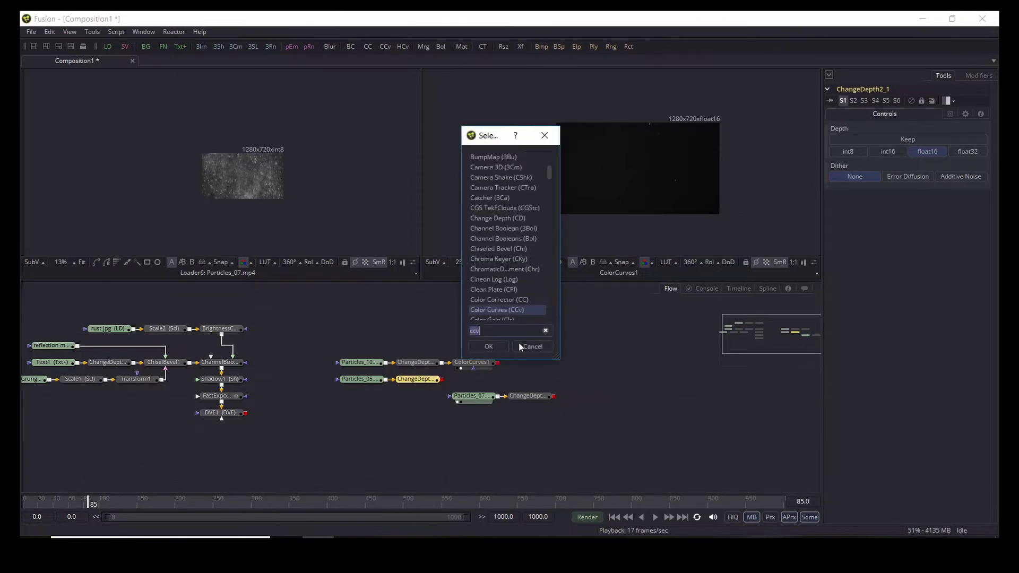
{"action": "left_click", "coordinate": [492, 344]}
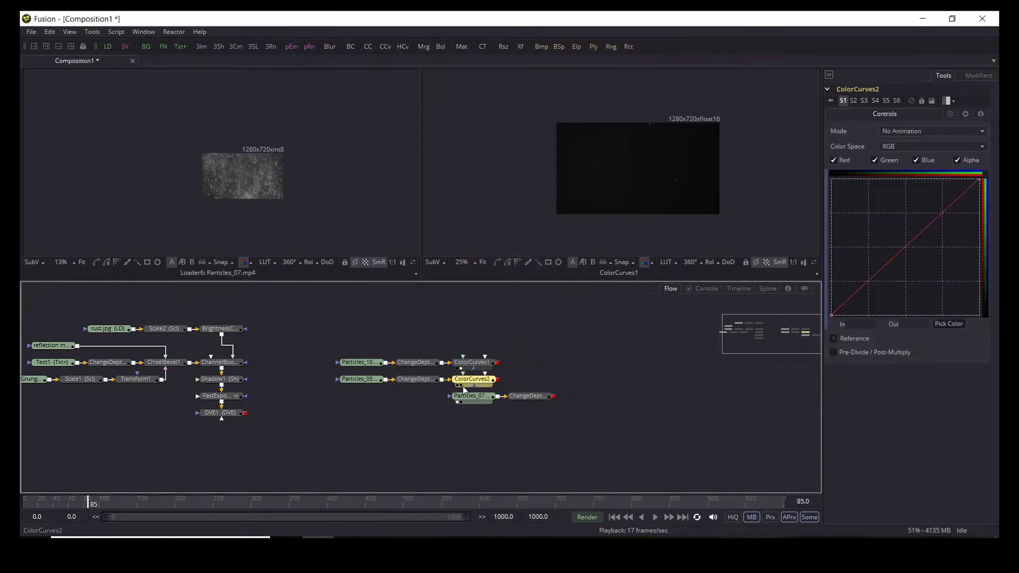
Show ColorCurves2 in the second viewer and remove Particles_07 from the first viewer.
{"action": "left_click_drag", "start_coordinate": [463, 388], "coordinate": [625, 178]}
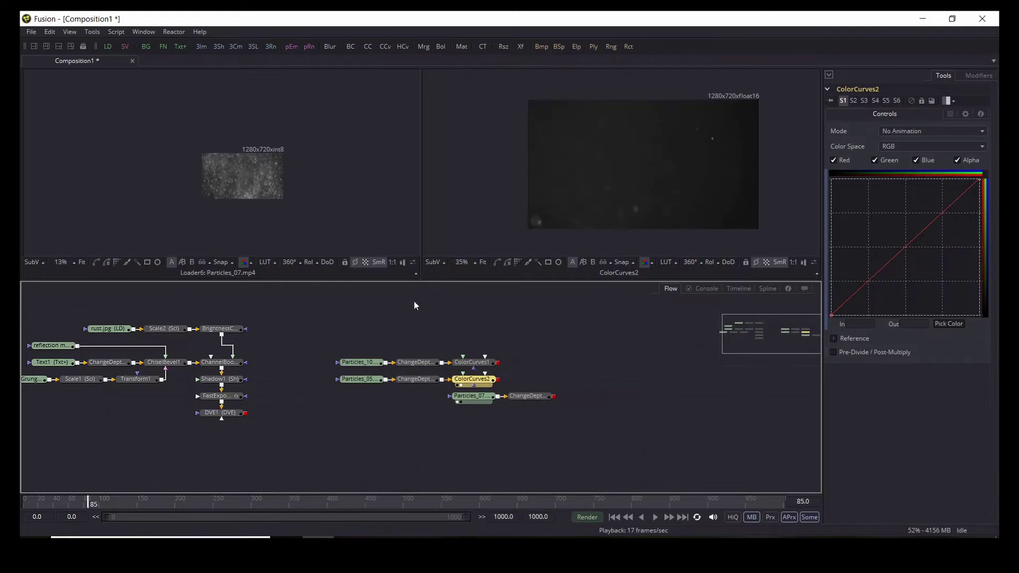
{"action": "left_click", "coordinate": [457, 401]}
{"action": "scroll", "coordinate": [583, 164], "scroll_direction": "up", "scroll_amount": 2}
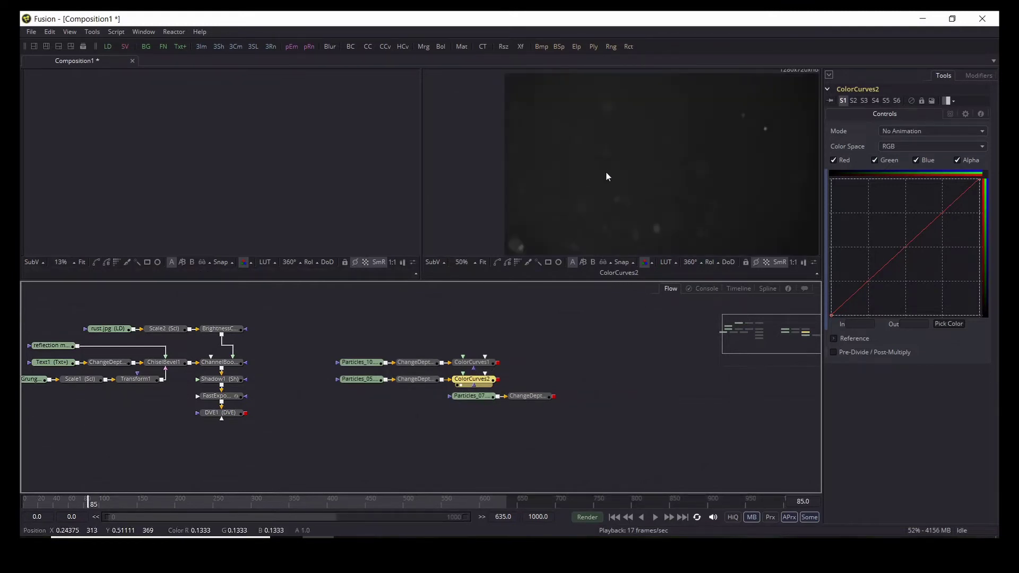
{"action": "scroll", "coordinate": [600, 174], "scroll_direction": "down", "scroll_amount": 2}
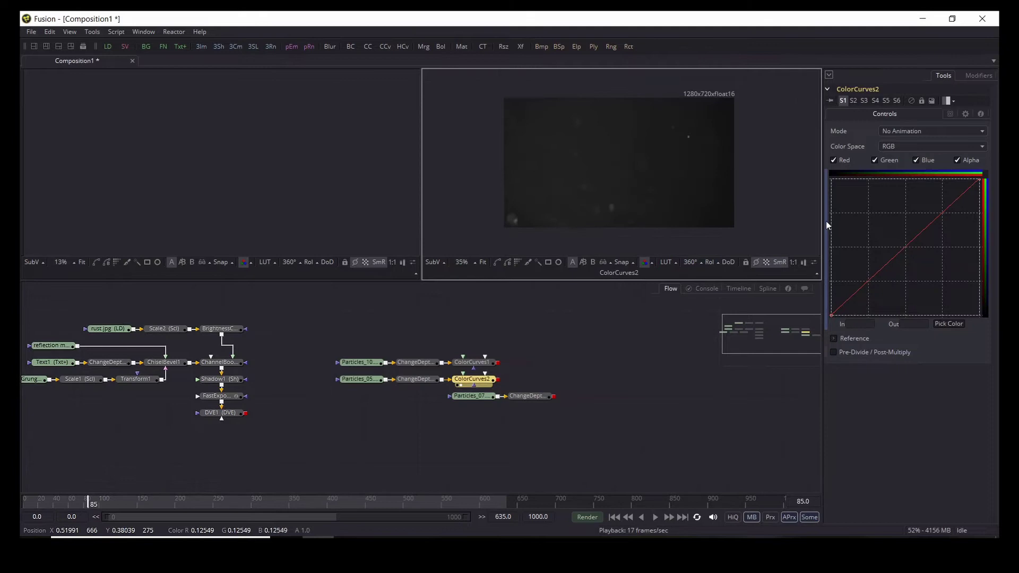
Darken the Particles_05 clip in ColorCurves2 with a curve point at In about 0.586 and Out about 0.293.
{"action": "left_click", "coordinate": [902, 249]}
{"action": "left_click_drag", "start_coordinate": [904, 253], "coordinate": [915, 275]}
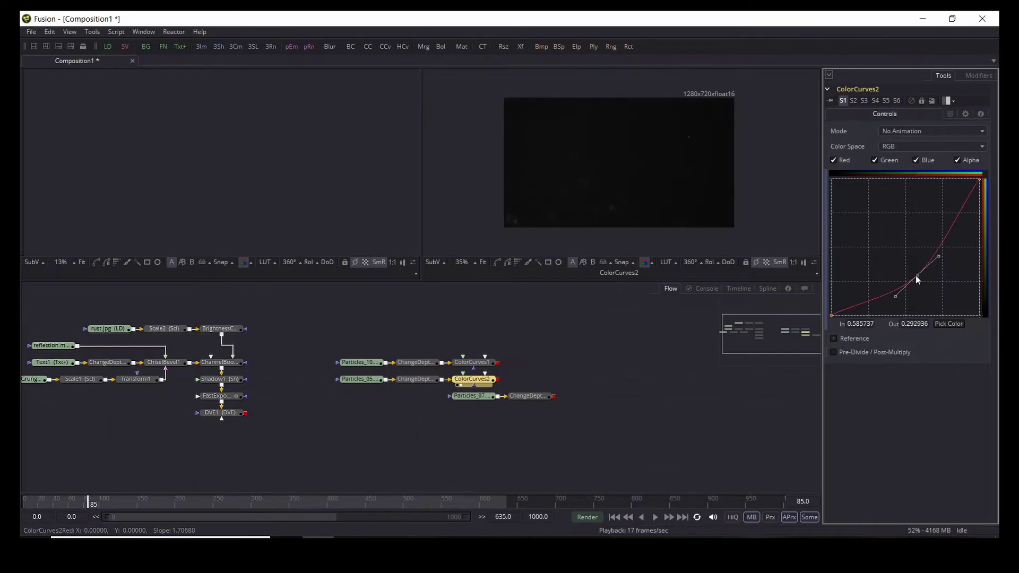
{"action": "left_click", "coordinate": [645, 383]}
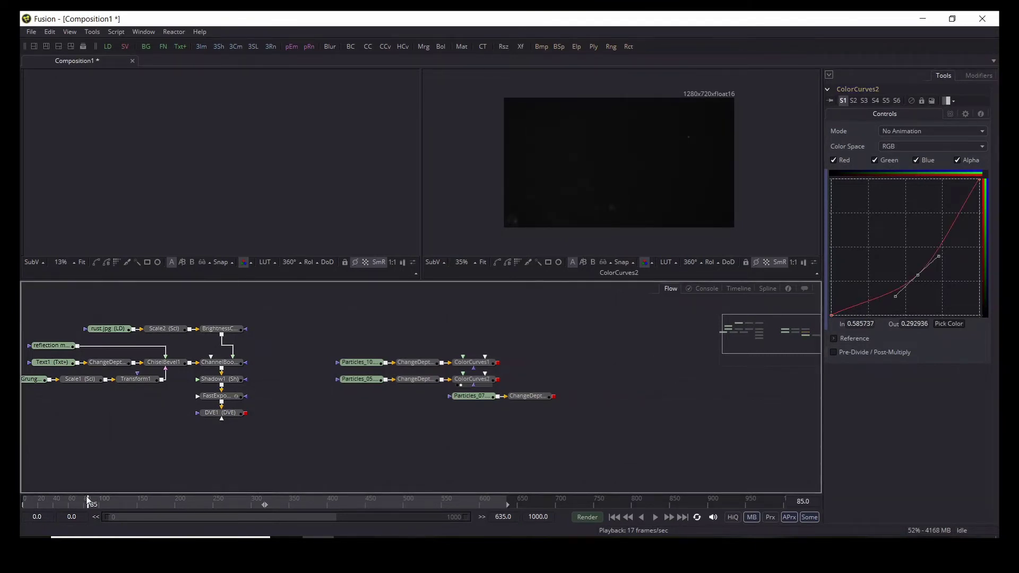
Play the composition from frame 0 to check the darkened Particles_05 clip.
{"action": "left_click_drag", "start_coordinate": [87, 500], "coordinate": [22, 499]}
{"action": "key", "text": "space"}
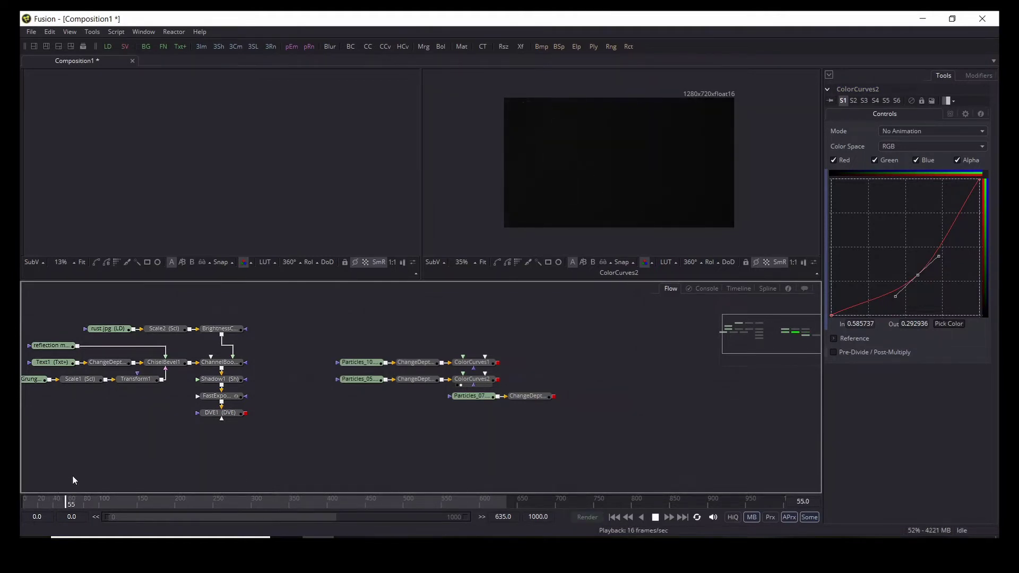
{"action": "key", "text": "space"}
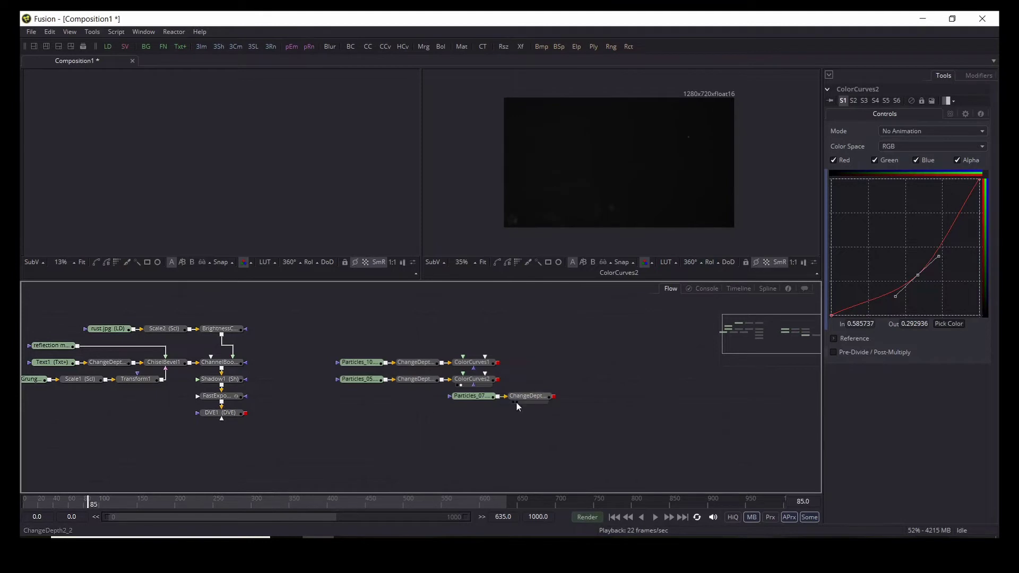
Align the Particles_07 loader and its ChangeDepth node beneath the Particles_05 branch, and append a Color Curves node to them.
{"action": "left_click_drag", "start_coordinate": [463, 398], "coordinate": [358, 396]}
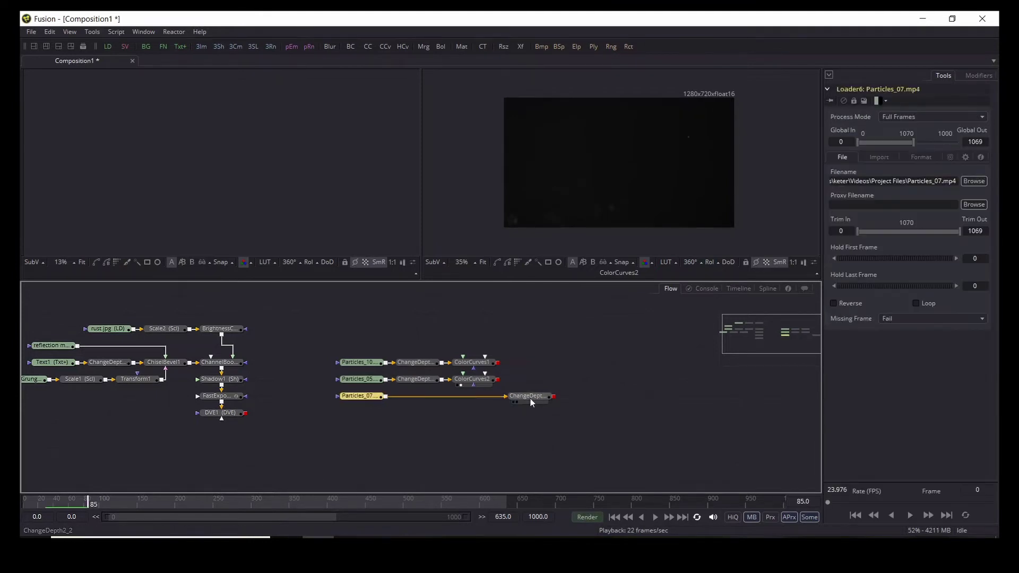
{"action": "left_click_drag", "start_coordinate": [530, 397], "coordinate": [428, 400]}
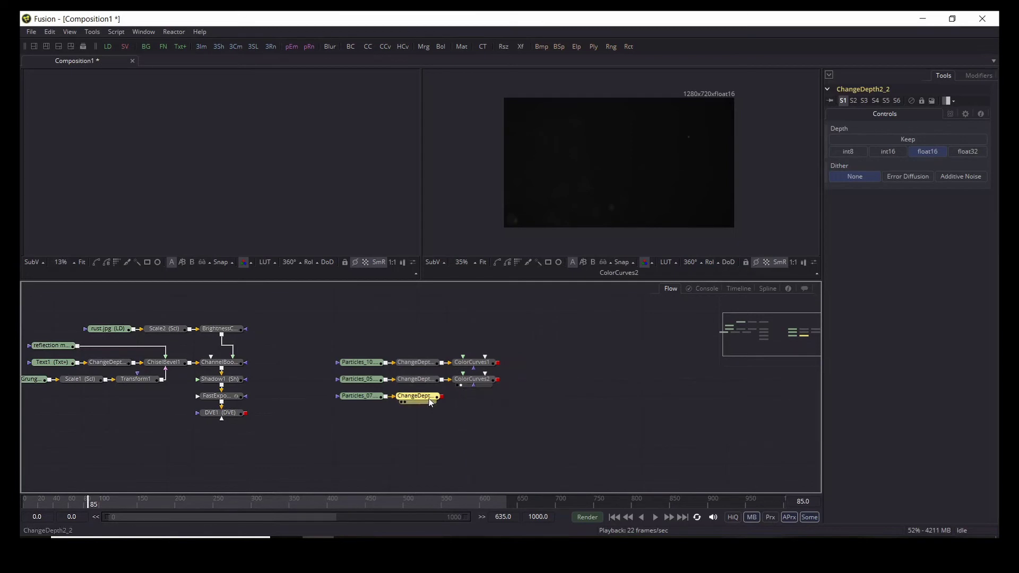
{"action": "key", "text": "shift+space"}
{"action": "left_click", "coordinate": [488, 350]}
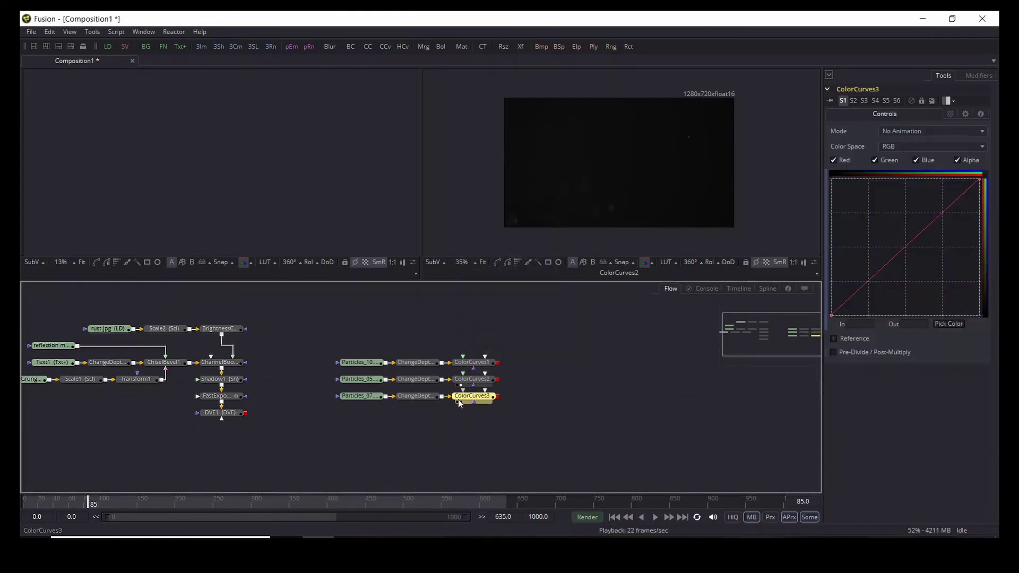
Show ColorCurves3 in the second viewer and darken Particles_07 with a smoothed curve point at In about 0.476 and Out about 0.163.
{"action": "left_click", "coordinate": [461, 401]}
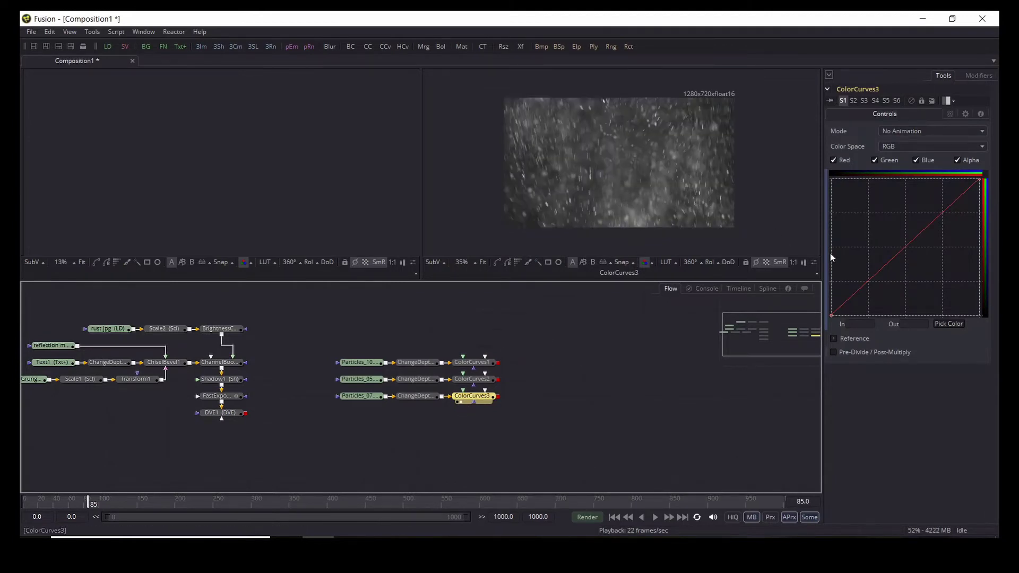
{"action": "left_click_drag", "start_coordinate": [887, 263], "coordinate": [894, 285]}
{"action": "left_click_drag", "start_coordinate": [896, 288], "coordinate": [901, 292]}
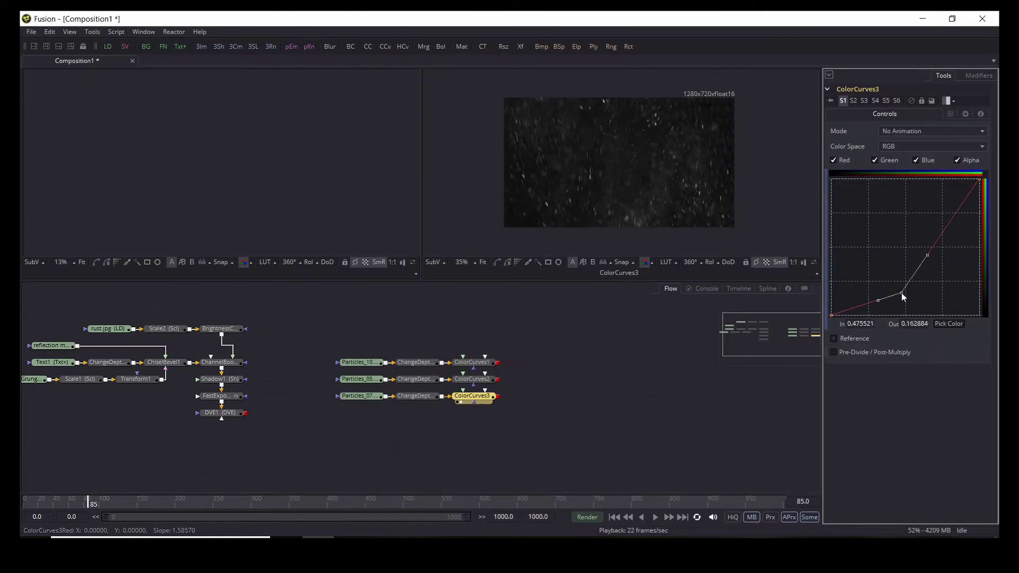
{"action": "key", "text": "shift+s"}
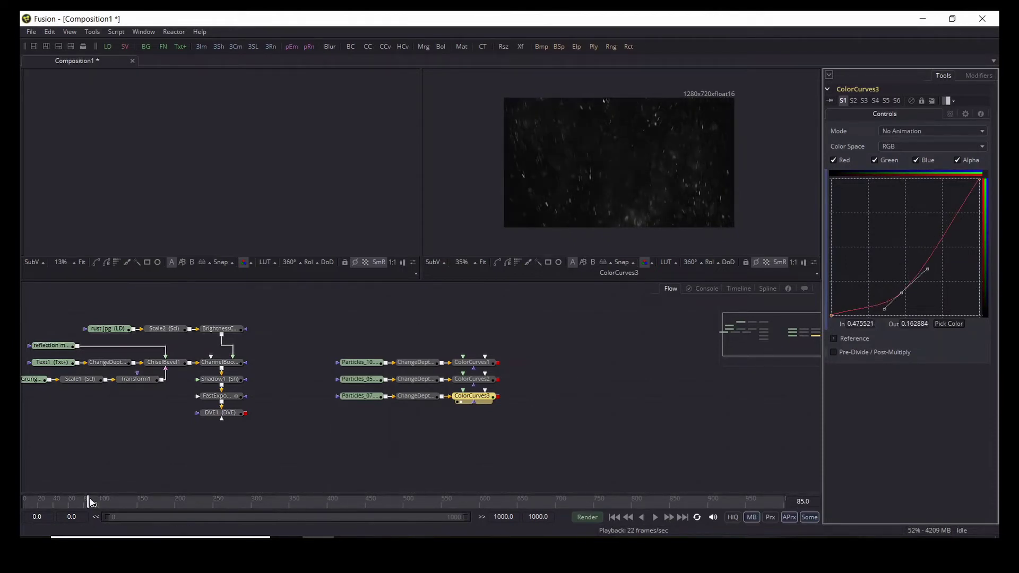
Play the composition from frame 0 to check the darkened Particles_07 clip.
{"action": "left_click_drag", "start_coordinate": [91, 509], "coordinate": [25, 501]}
{"action": "key", "text": "space"}
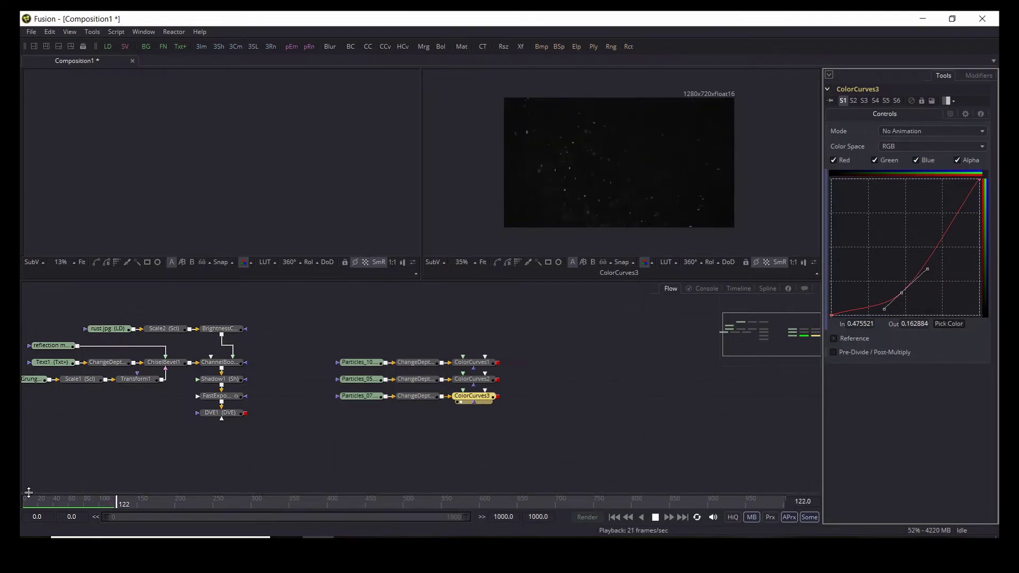
{"action": "key", "text": "space"}
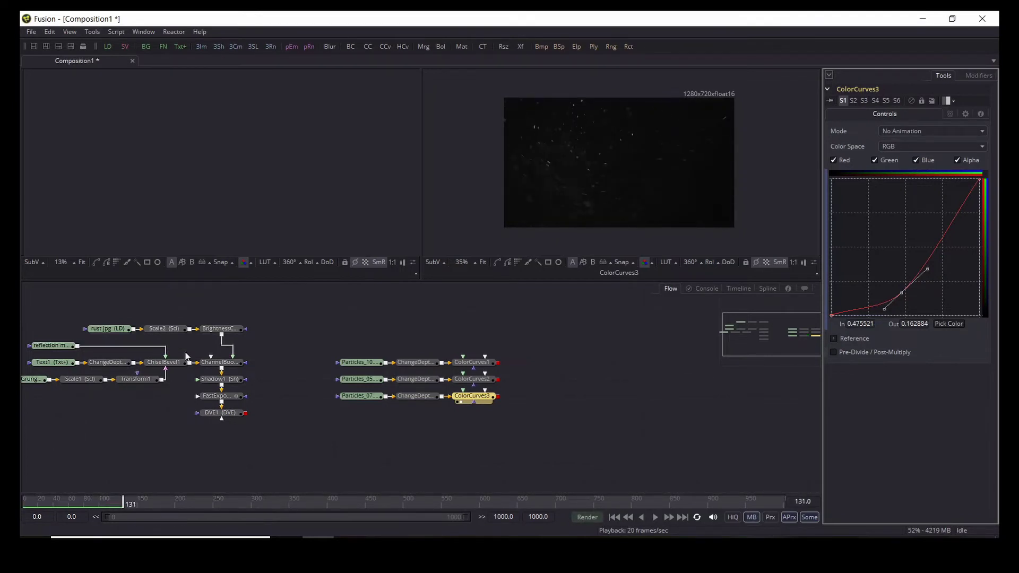
Move the Particles_10 branch beneath DVE1, merge DVE1 over ColorCurves1, and view the merge at frame 52.
{"action": "left_click", "coordinate": [221, 412]}
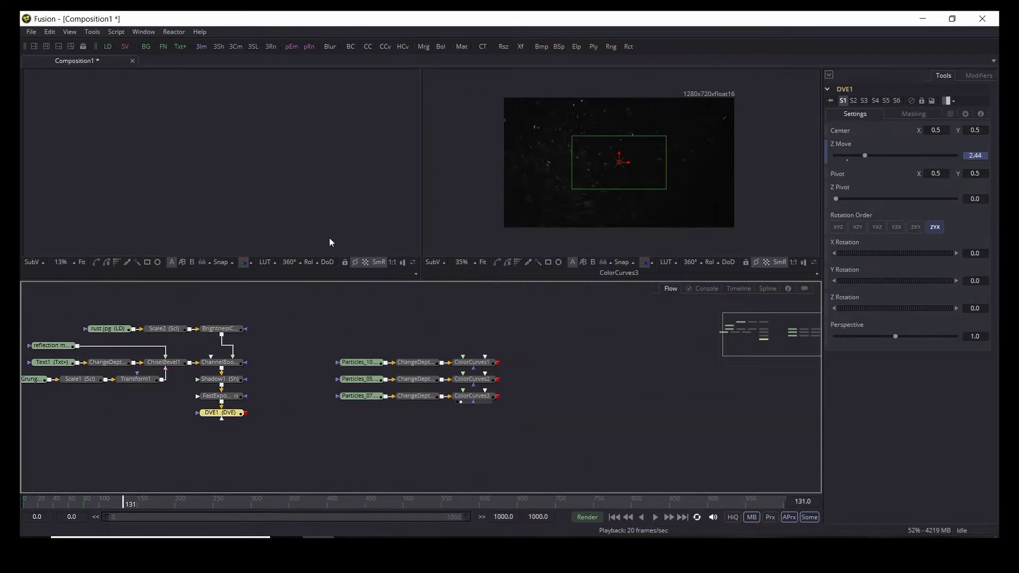
{"action": "left_click", "coordinate": [399, 370]}
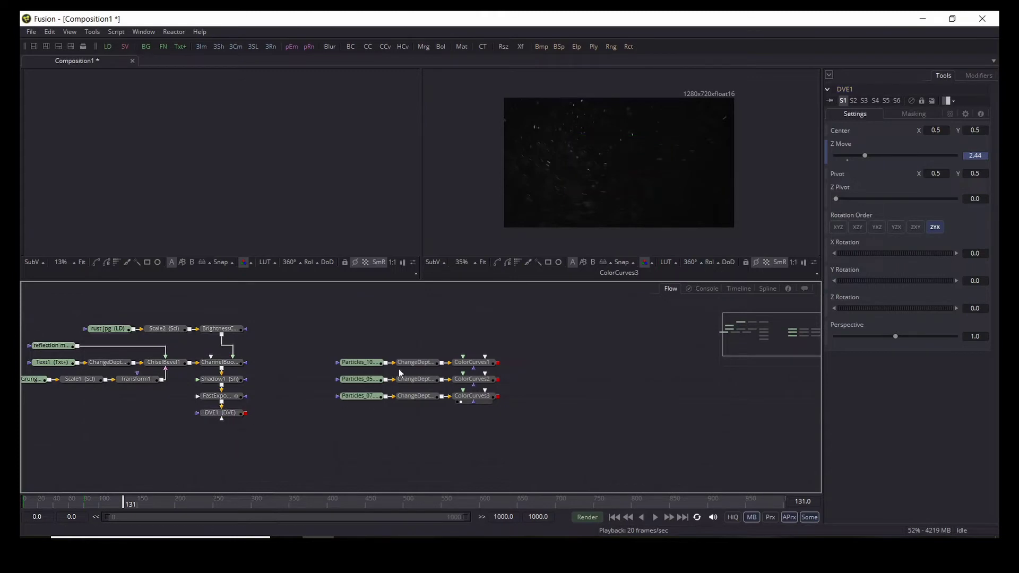
{"action": "left_click_drag", "start_coordinate": [348, 335], "coordinate": [181, 443]}
{"action": "left_click", "coordinate": [219, 429]}
{"action": "left_click", "coordinate": [214, 447]}
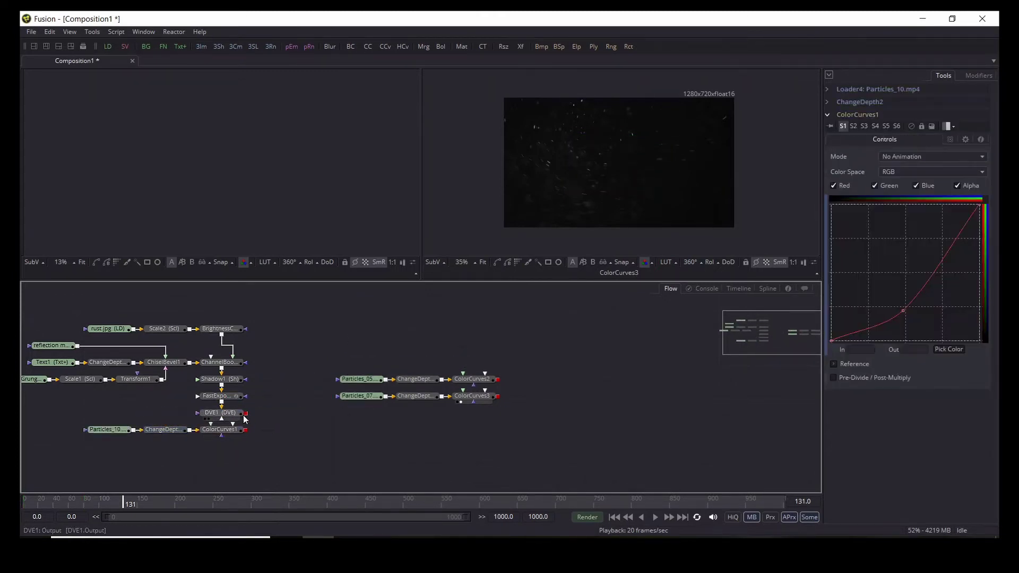
{"action": "left_click_drag", "start_coordinate": [245, 414], "coordinate": [246, 431]}
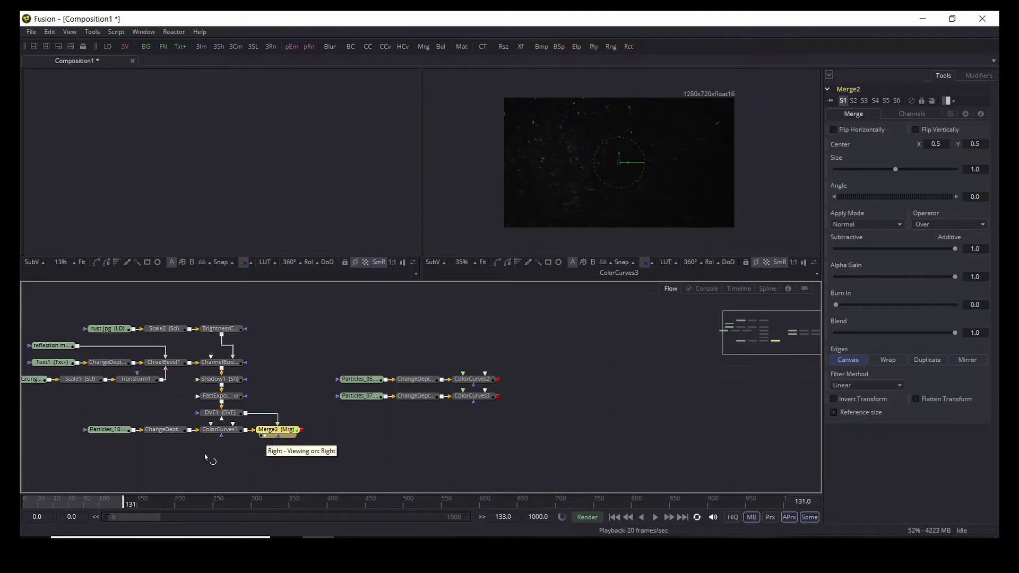
{"action": "left_click", "coordinate": [62, 499]}
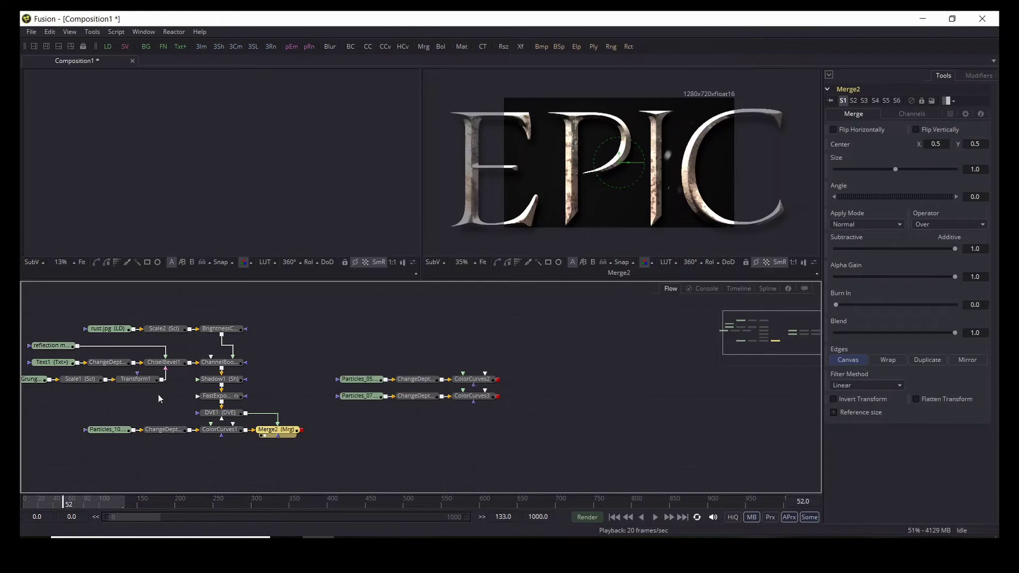
Insert a Scale node directly after the Particles_10 loader and show it in the second viewer.
{"action": "left_click_drag", "start_coordinate": [148, 474], "coordinate": [288, 462]}
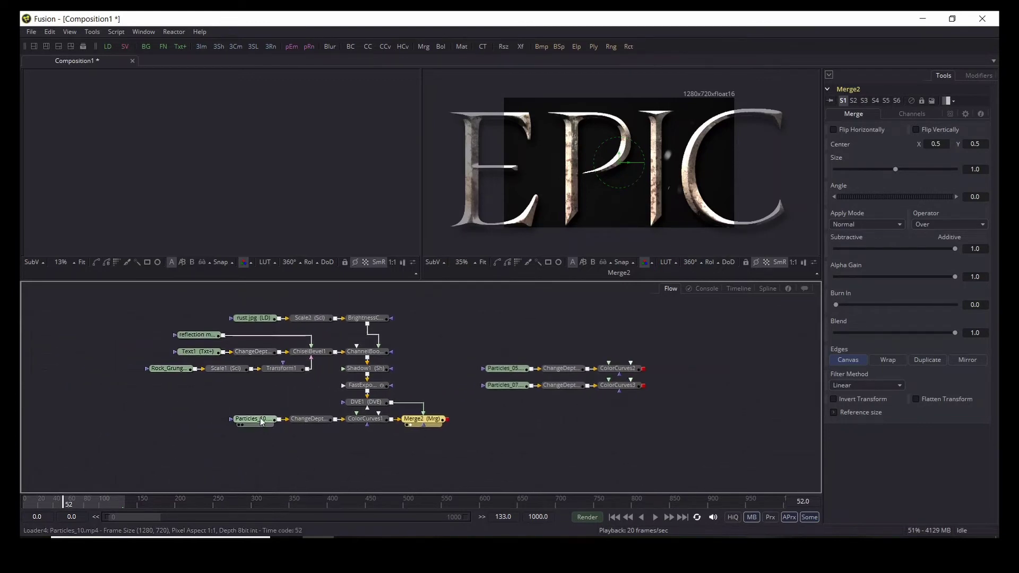
{"action": "mouse_move", "coordinate": [260, 422]}
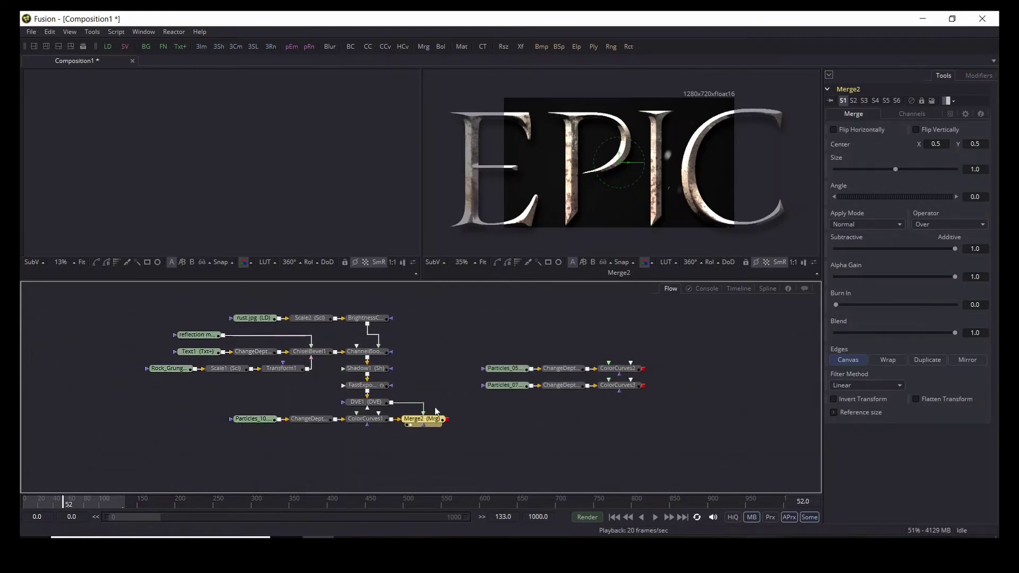
{"action": "left_click_drag", "start_coordinate": [259, 423], "coordinate": [175, 423]}
{"action": "key", "text": "shift+space"}
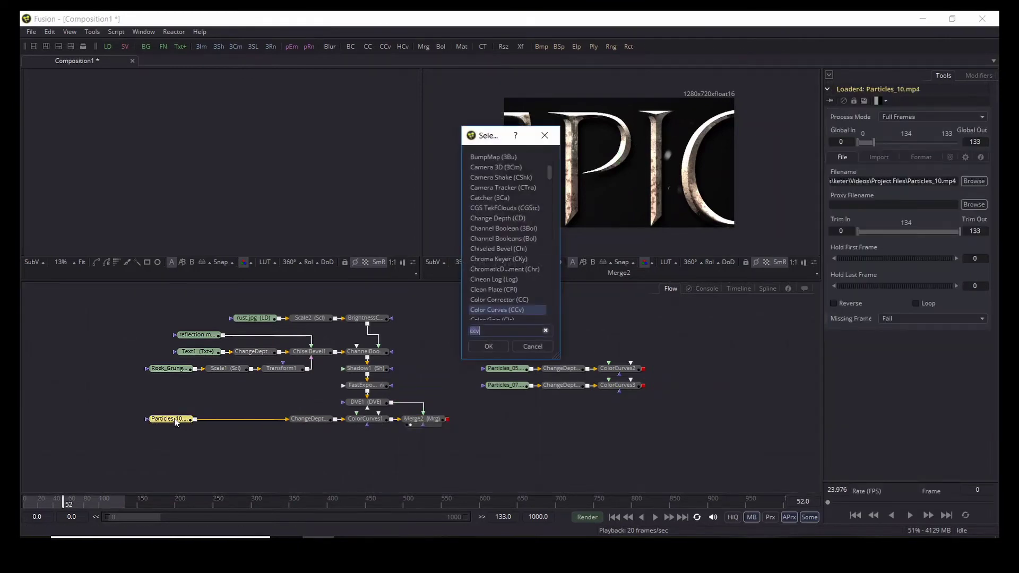
{"action": "type", "text": "sca"}
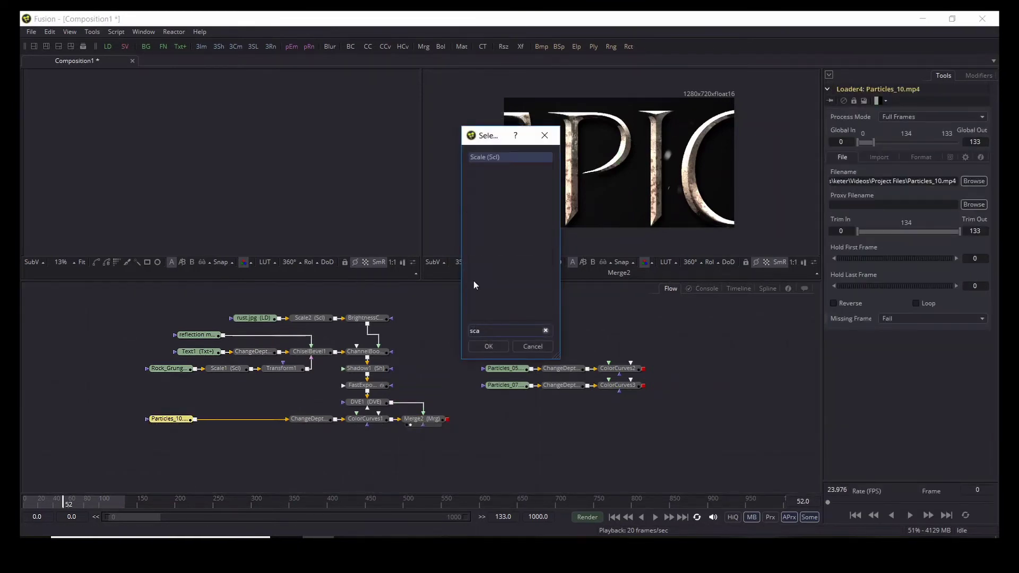
{"action": "left_click", "coordinate": [480, 344]}
{"action": "left_click", "coordinate": [214, 423]}
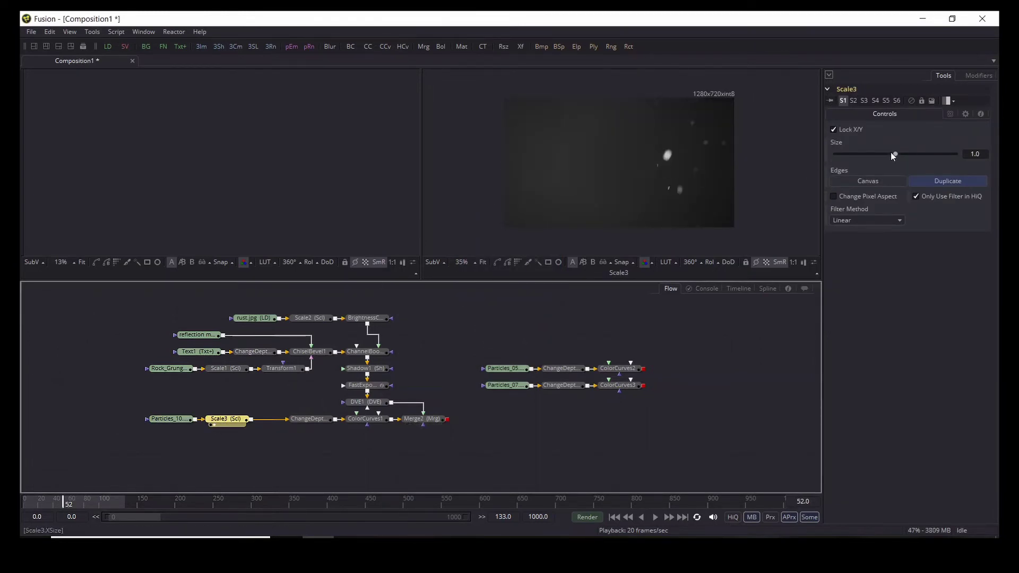
Enlarge the Particles_10 clip by setting the Scale3 size to about 3.0.
{"action": "left_click_drag", "start_coordinate": [895, 154], "coordinate": [921, 154]}
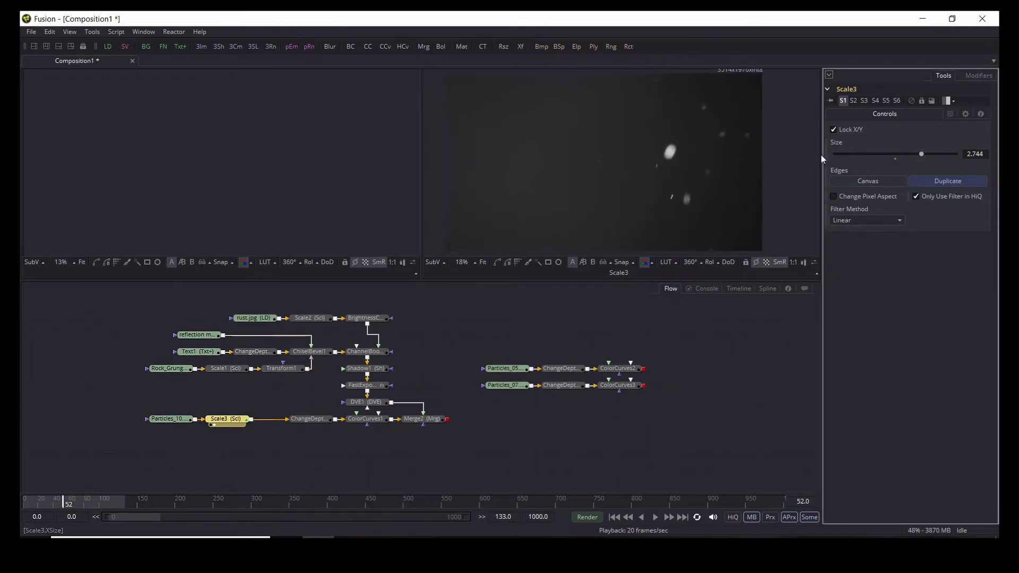
{"action": "left_click_drag", "start_coordinate": [732, 175], "coordinate": [694, 203]}
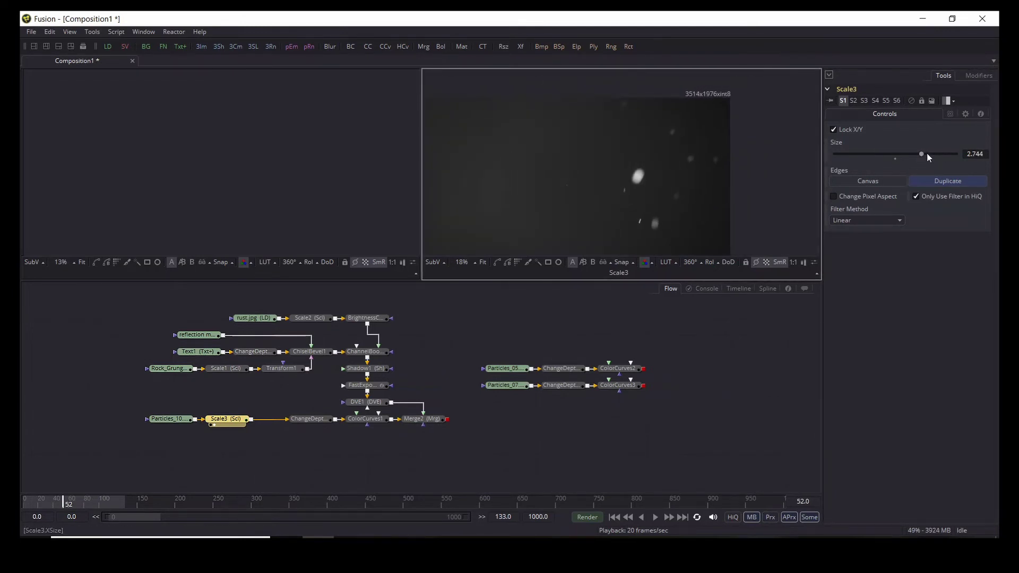
{"action": "left_click_drag", "start_coordinate": [923, 154], "coordinate": [911, 161]}
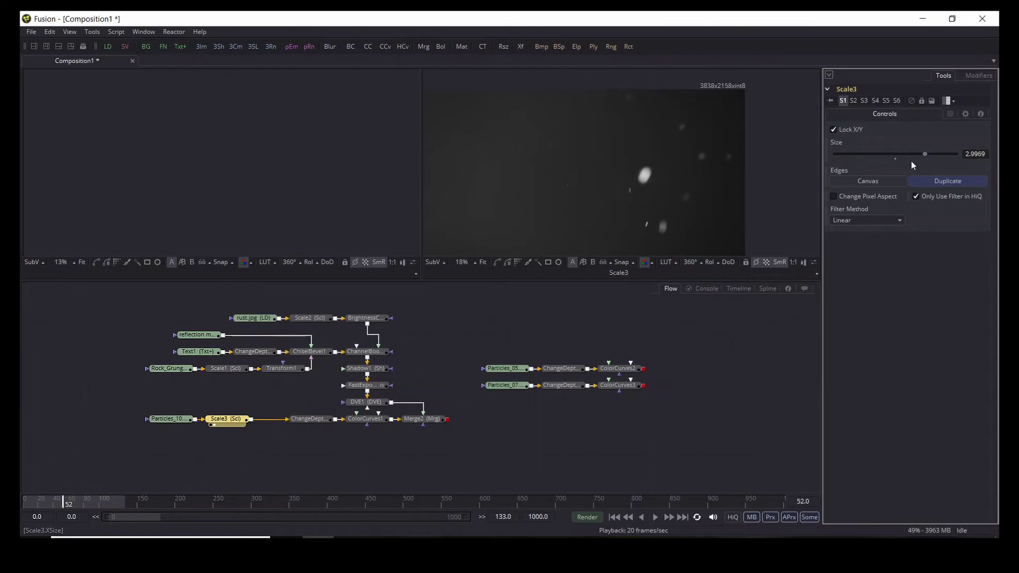
Copy the Scale3 node and paste it after both ColorCurves2 and ColorCurves3.
{"action": "left_click", "coordinate": [221, 420]}
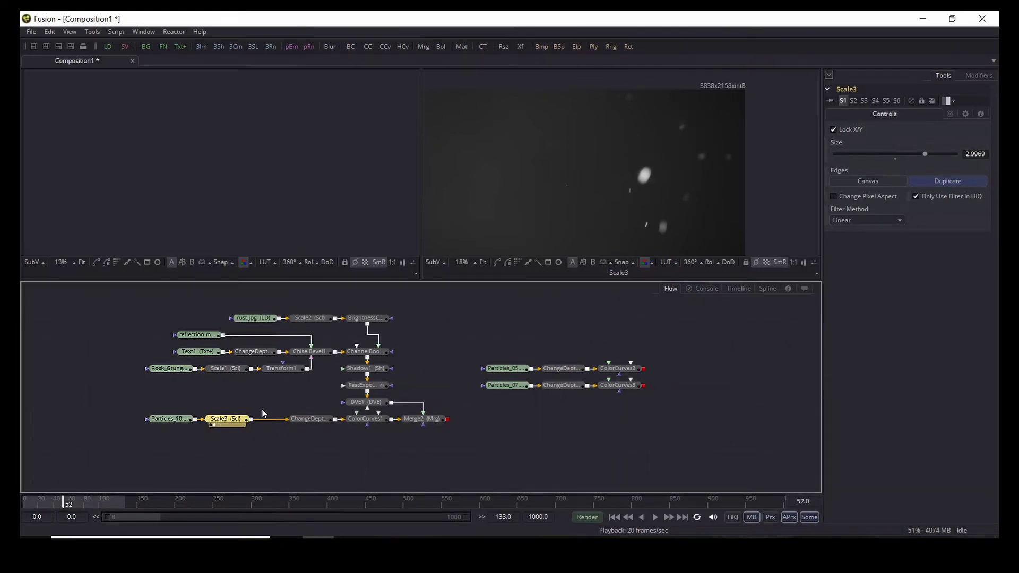
{"action": "left_click", "coordinate": [604, 369]}
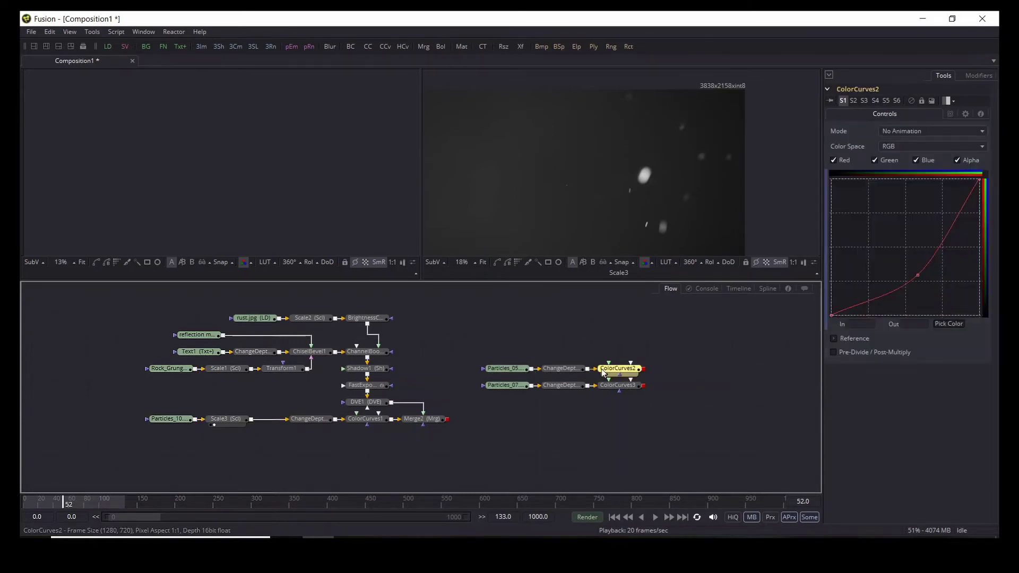
{"action": "key", "text": "ctrl+v"}
{"action": "left_click", "coordinate": [619, 387]}
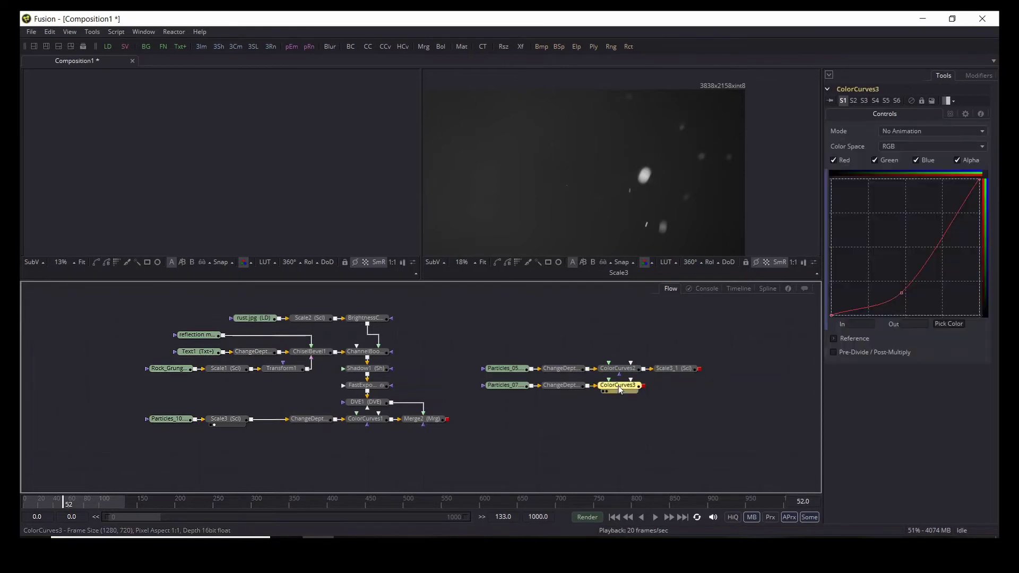
{"action": "key", "text": "ctrl+v"}
{"action": "left_click", "coordinate": [556, 421]}
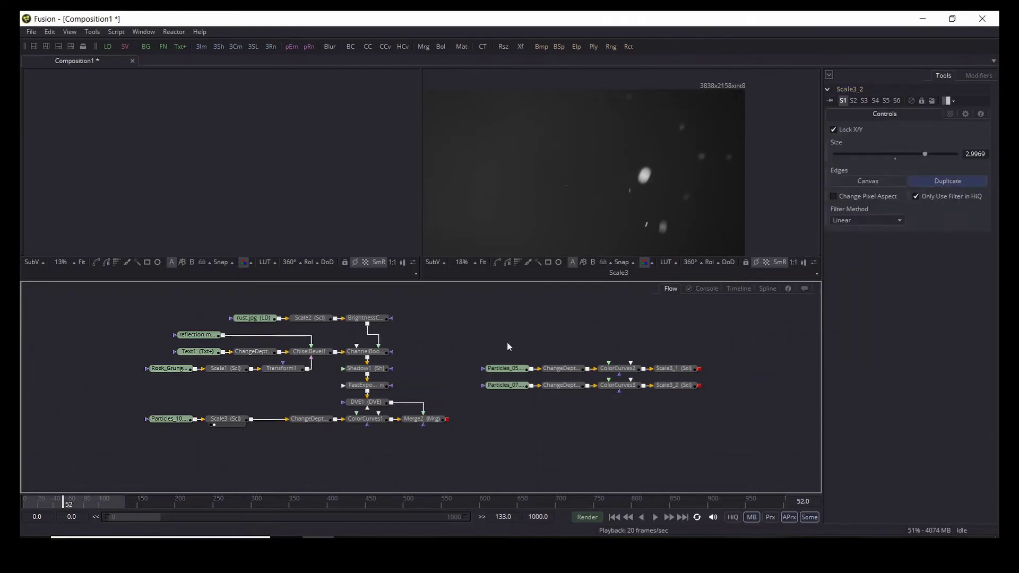
Show Merge2 in the second viewer and move the Particles_10 loader and Scale3 closer to their ChangeDepth node.
{"action": "left_click", "coordinate": [410, 424]}
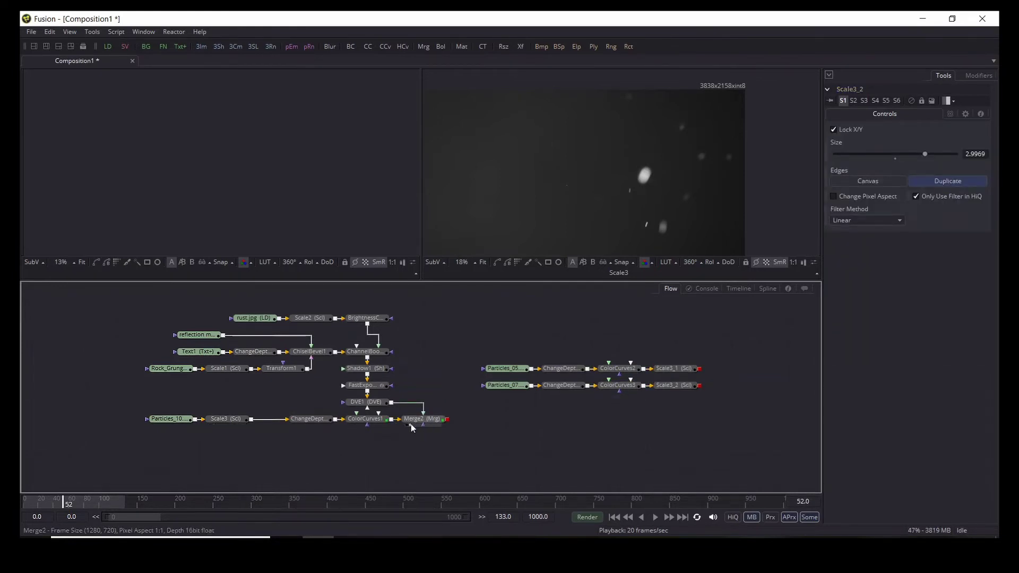
{"action": "left_click", "coordinate": [170, 418]}
{"action": "left_click", "coordinate": [228, 419], "text": "ctrl"}
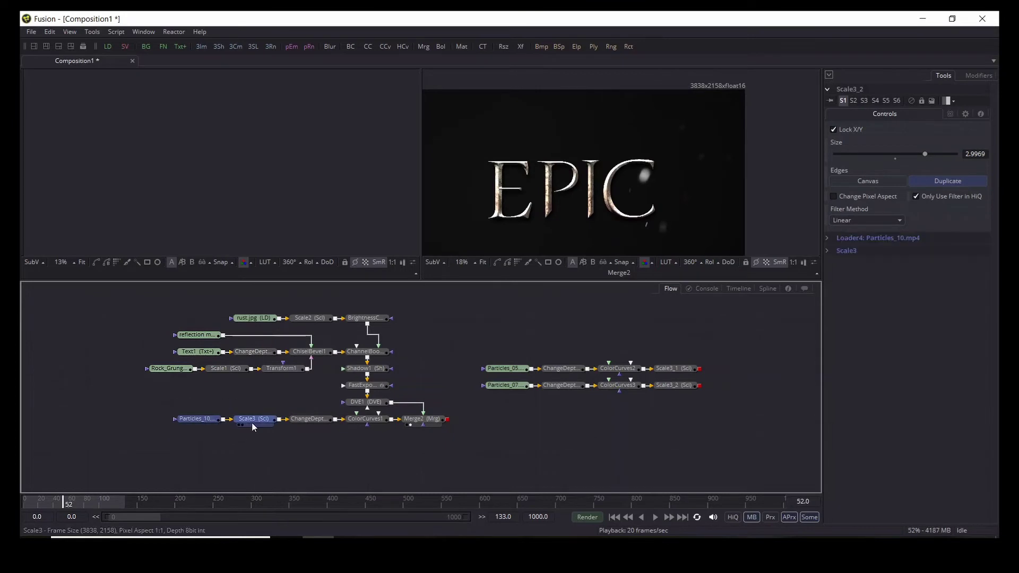
{"action": "left_click_drag", "start_coordinate": [228, 419], "coordinate": [256, 420]}
{"action": "scroll", "coordinate": [549, 169], "scroll_direction": "down", "scroll_amount": 2}
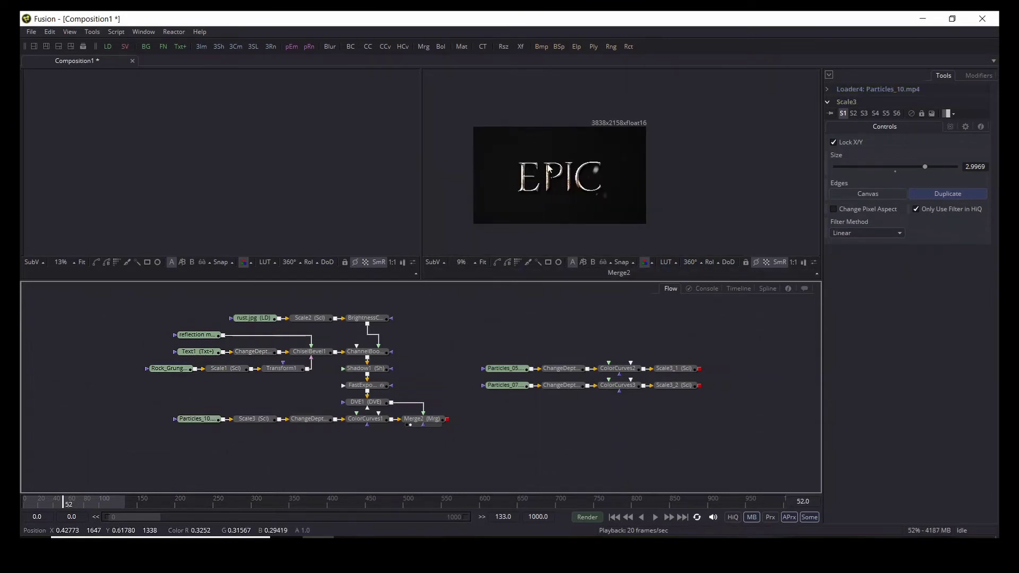
Move the Particles_05 branch beneath Particles_10, merge it over Merge2, view the new merge, and set its apply mode to Screen.
{"action": "left_click_drag", "start_coordinate": [506, 348], "coordinate": [448, 420]}
{"action": "left_click", "coordinate": [396, 438]}
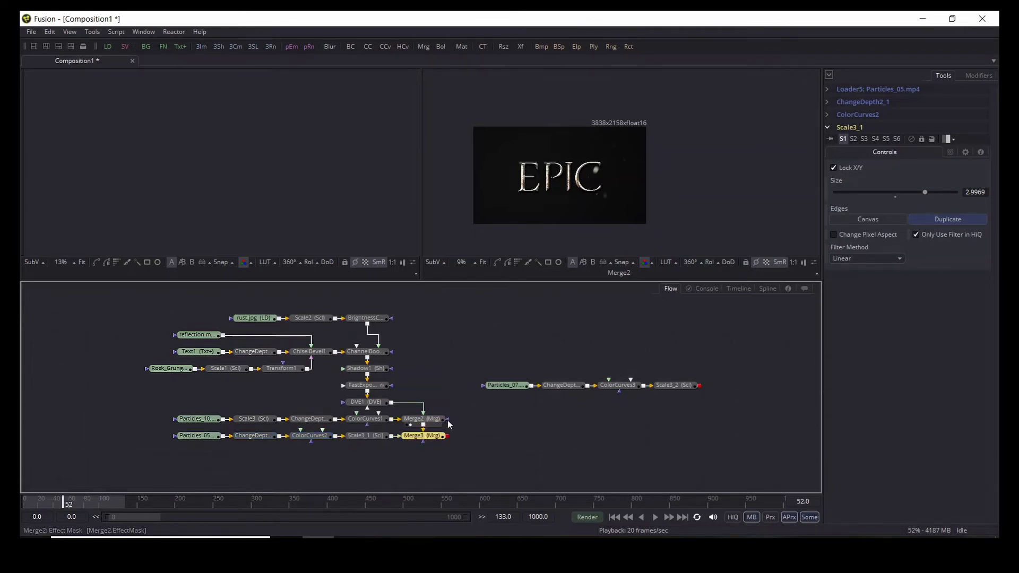
{"action": "left_click", "coordinate": [410, 442]}
{"action": "left_click", "coordinate": [864, 224]}
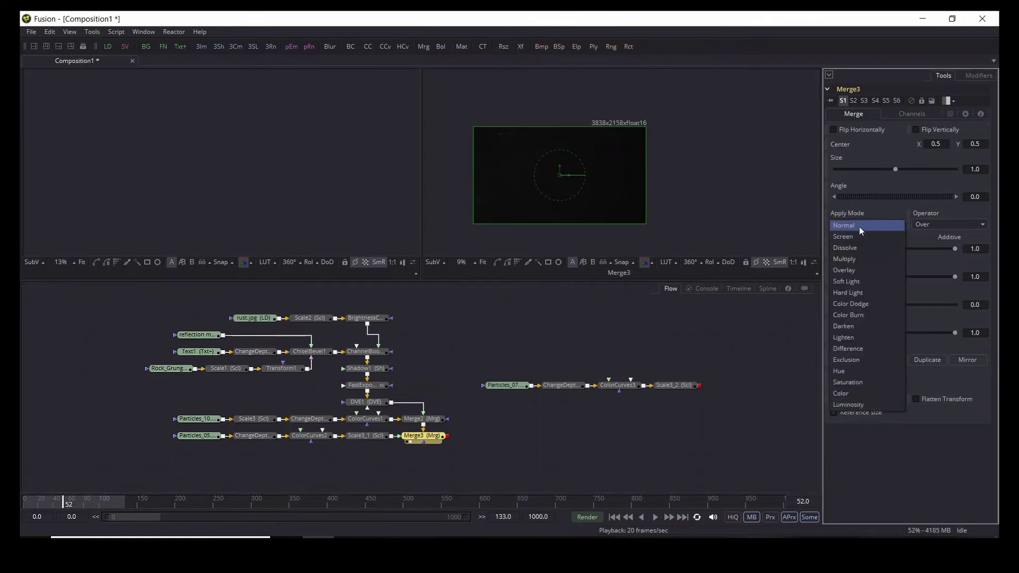
{"action": "left_click", "coordinate": [851, 233]}
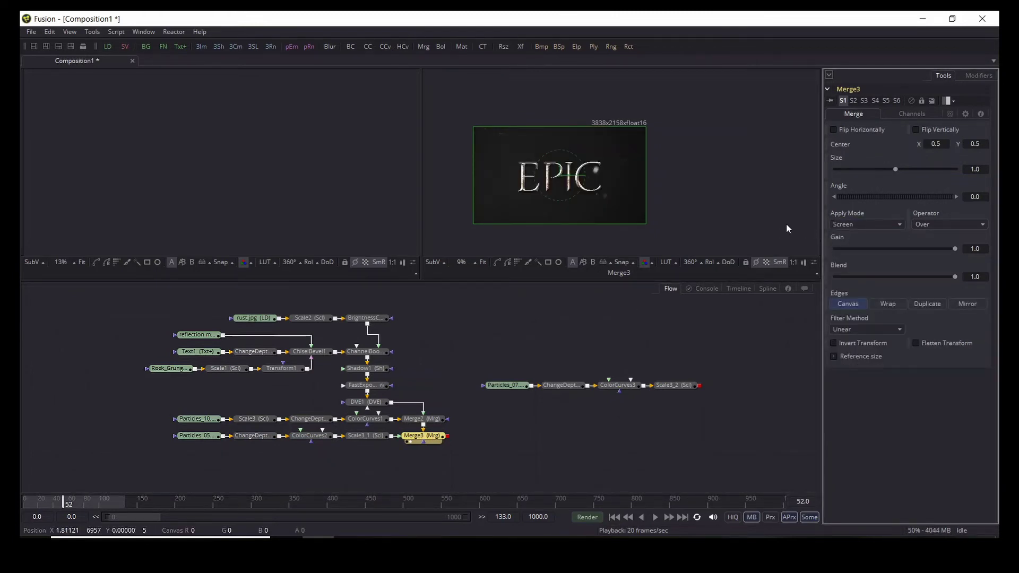
Move the Particles_07 branch beneath Particles_05, merge it over Merge3, and show the new merge in the second viewer.
{"action": "left_click_drag", "start_coordinate": [518, 363], "coordinate": [426, 452]}
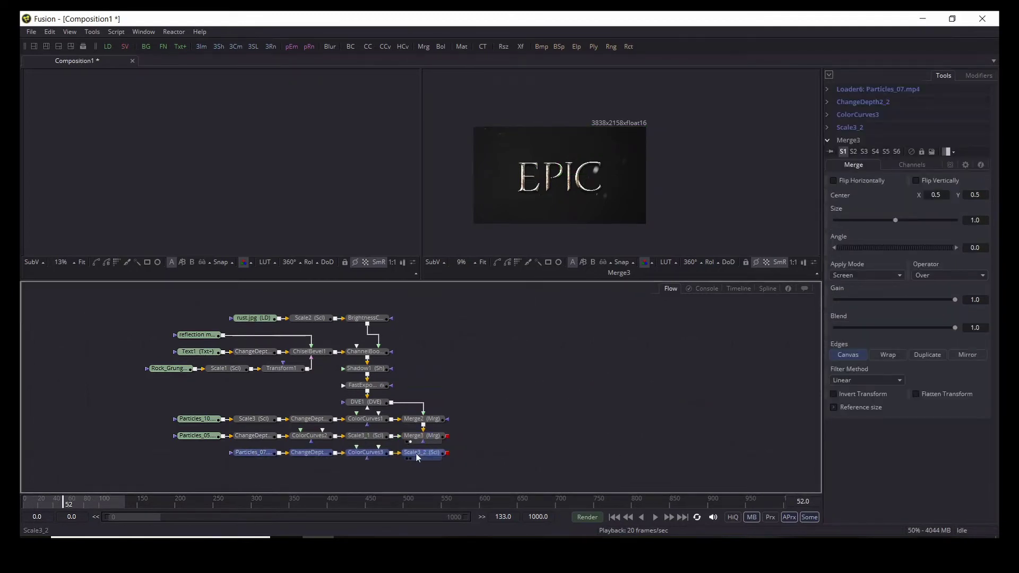
{"action": "left_click", "coordinate": [482, 444]}
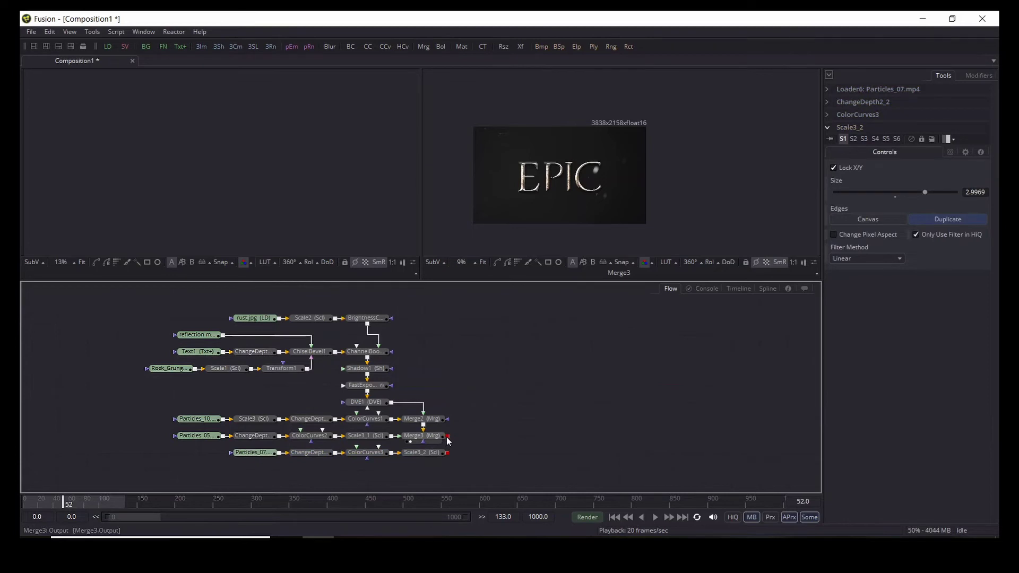
{"action": "left_click_drag", "start_coordinate": [259, 475], "coordinate": [447, 437]}
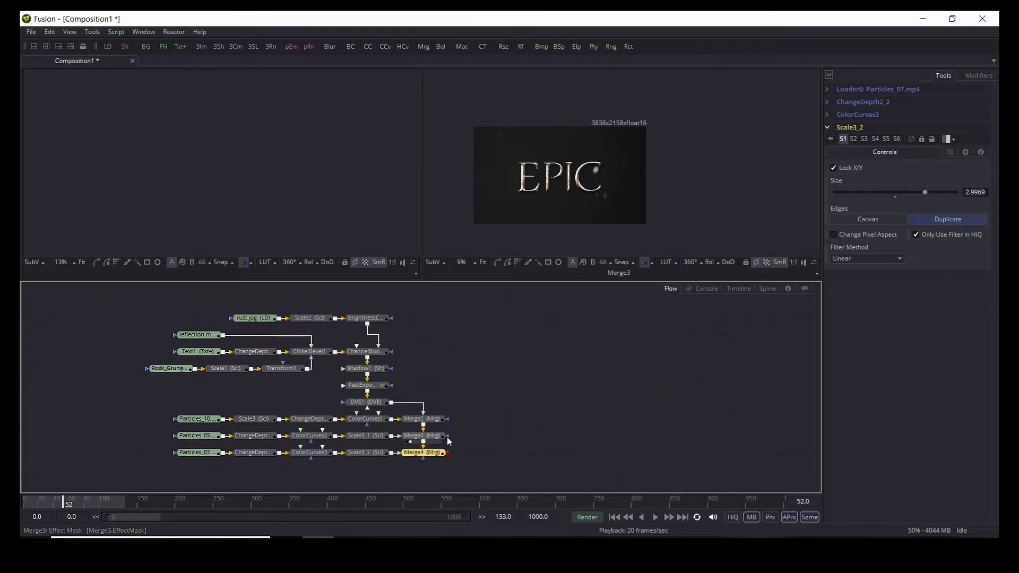
{"action": "left_click", "coordinate": [410, 457]}
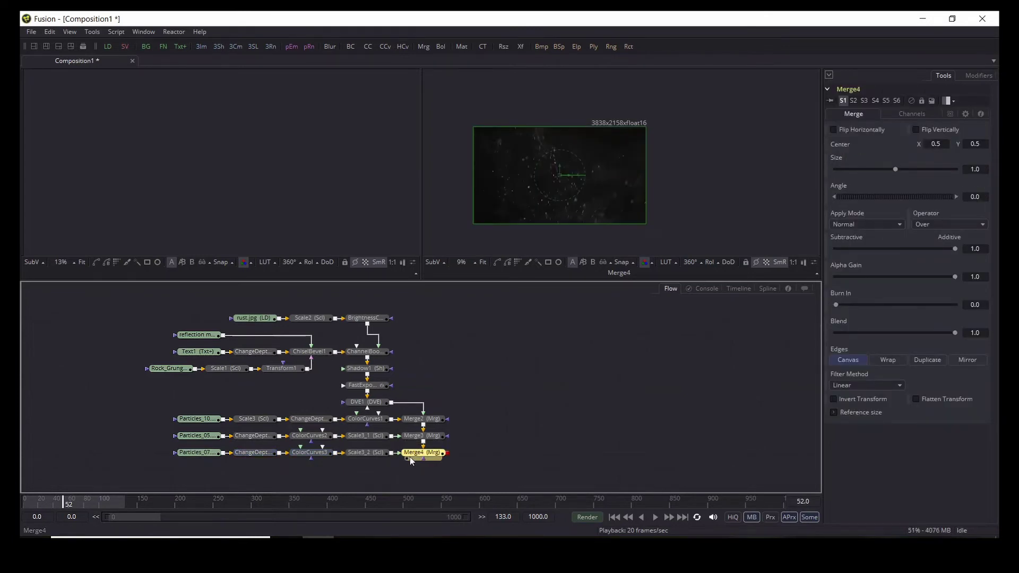
Set Merge4's apply mode to Screen and check the combined EPIC title and particles in the viewer.
{"action": "left_click", "coordinate": [857, 223]}
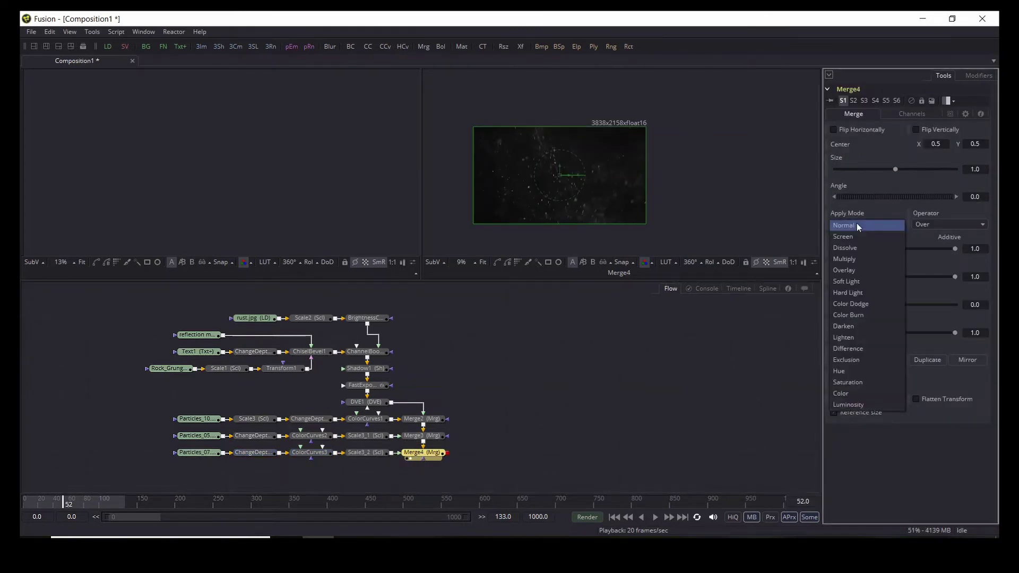
{"action": "left_click", "coordinate": [856, 234]}
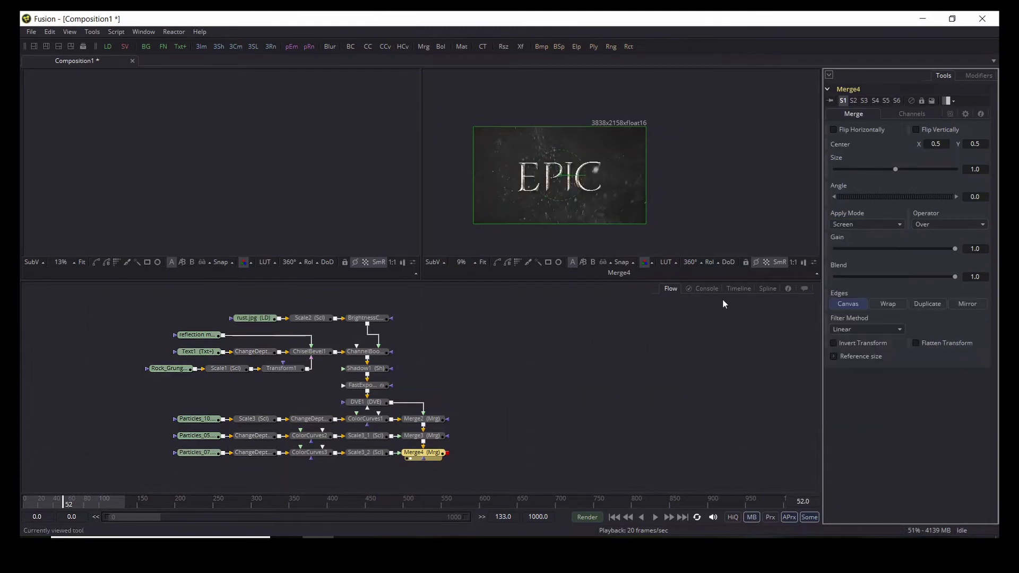
{"action": "left_click", "coordinate": [609, 383]}
{"action": "scroll", "coordinate": [558, 183], "scroll_direction": "up", "scroll_amount": 1}
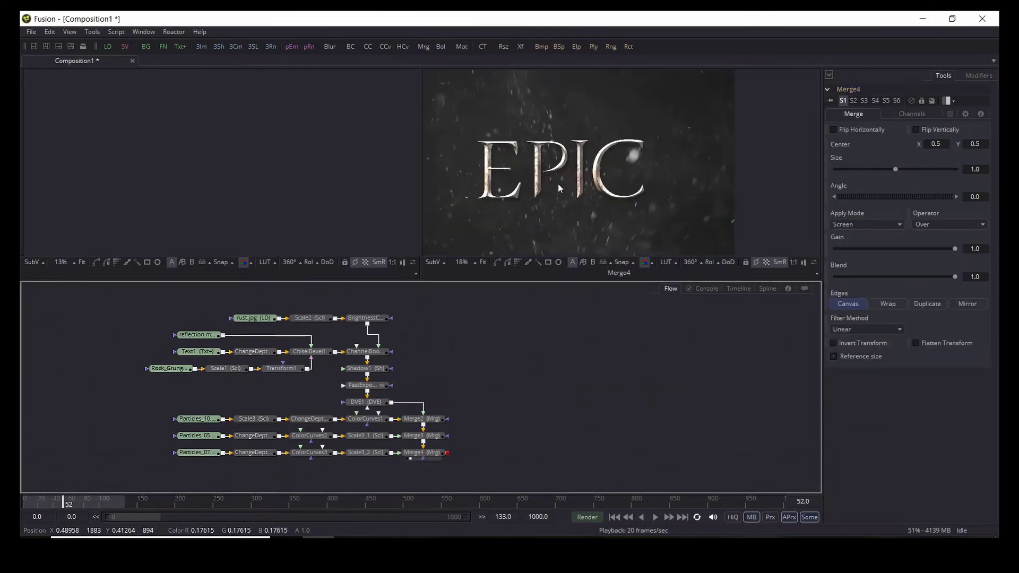
{"action": "scroll", "coordinate": [558, 183], "scroll_direction": "down", "scroll_amount": 1}
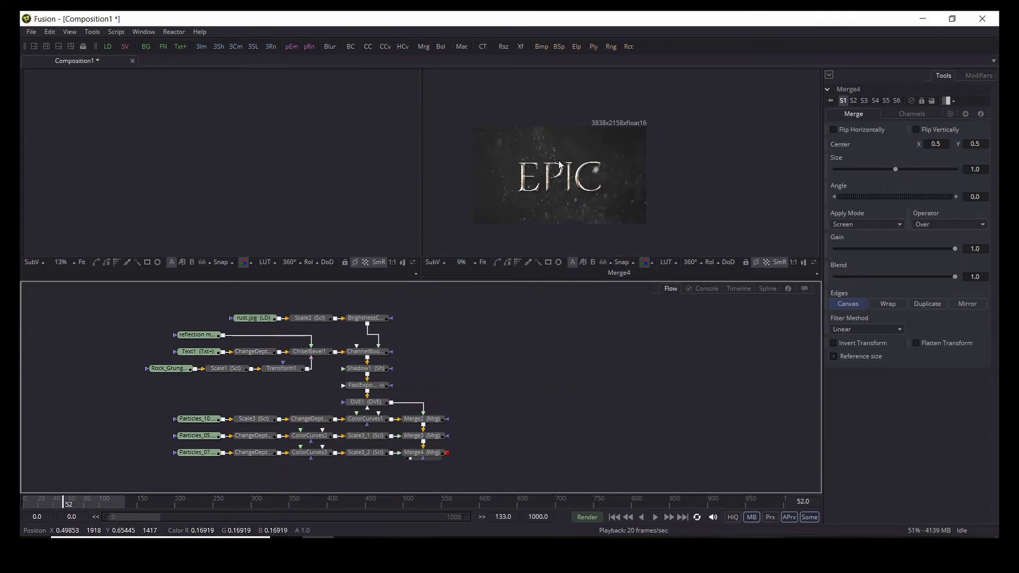
Add a Color Curves node after Merge4 and bend its curve smoothly down to about 0.25 at mid input to darken the composite.
{"action": "left_click", "coordinate": [420, 453]}
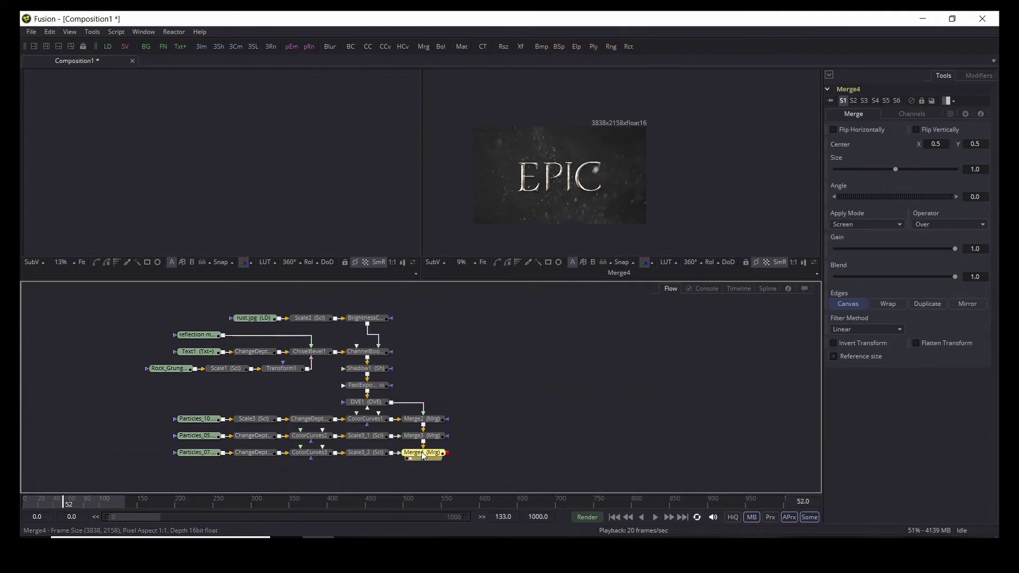
{"action": "left_click", "coordinate": [387, 46]}
{"action": "left_click", "coordinate": [466, 459]}
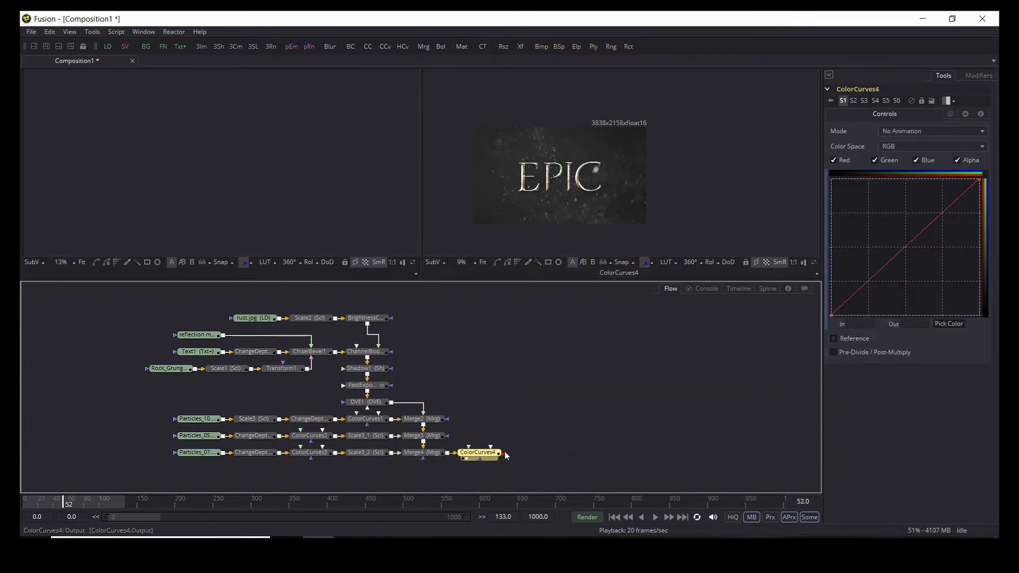
{"action": "left_click_drag", "start_coordinate": [890, 259], "coordinate": [905, 282]}
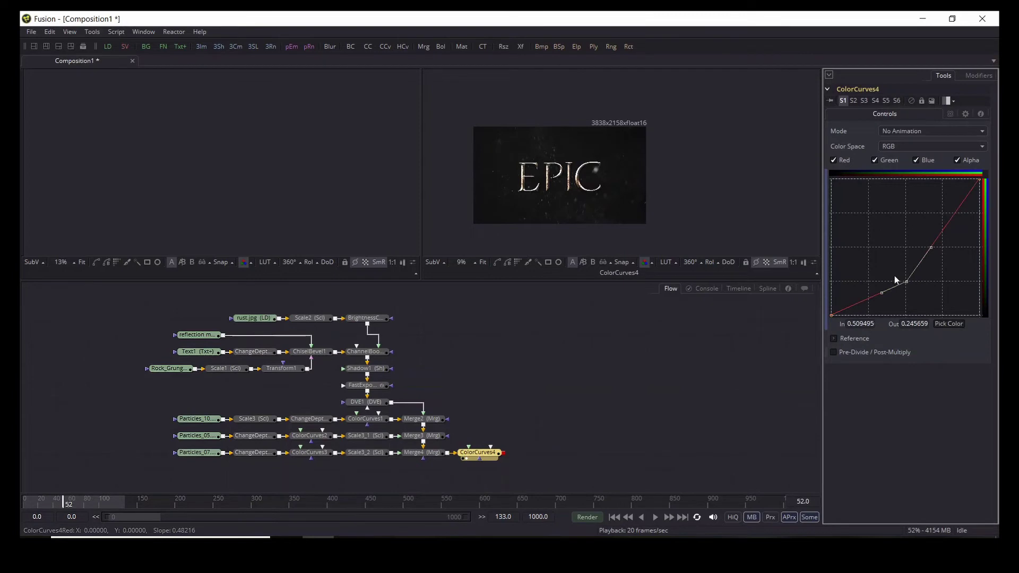
{"action": "key", "text": "shift+s"}
{"action": "left_click", "coordinate": [730, 374]}
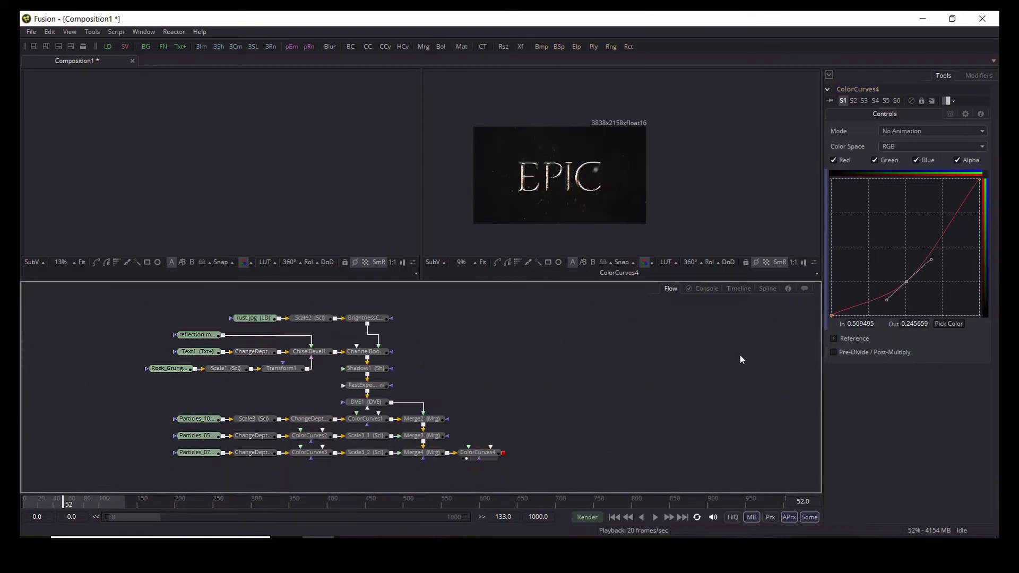
{"action": "scroll", "coordinate": [556, 180], "scroll_direction": "up", "scroll_amount": 4}
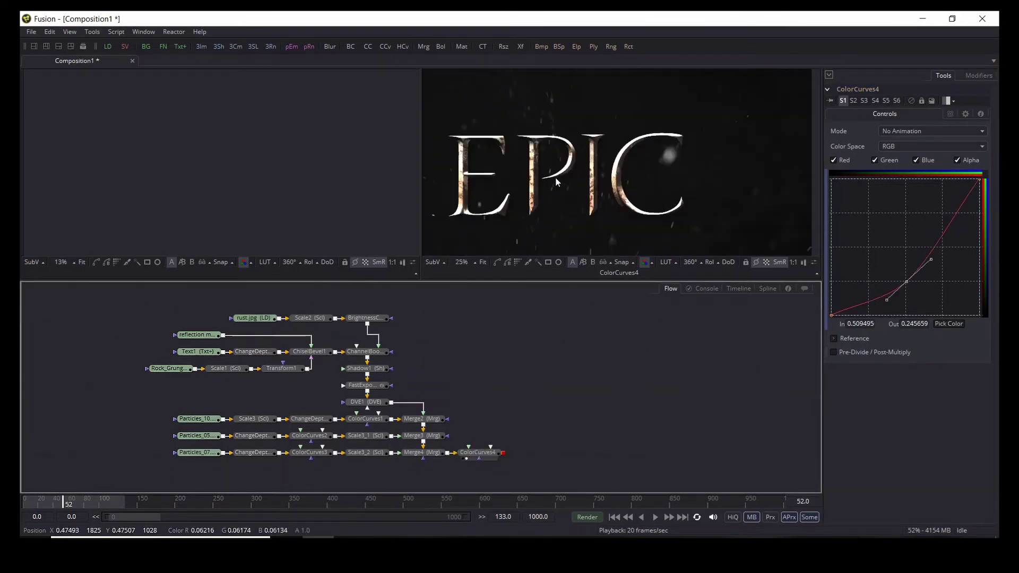
{"action": "scroll", "coordinate": [555, 177], "scroll_direction": "up", "scroll_amount": 1}
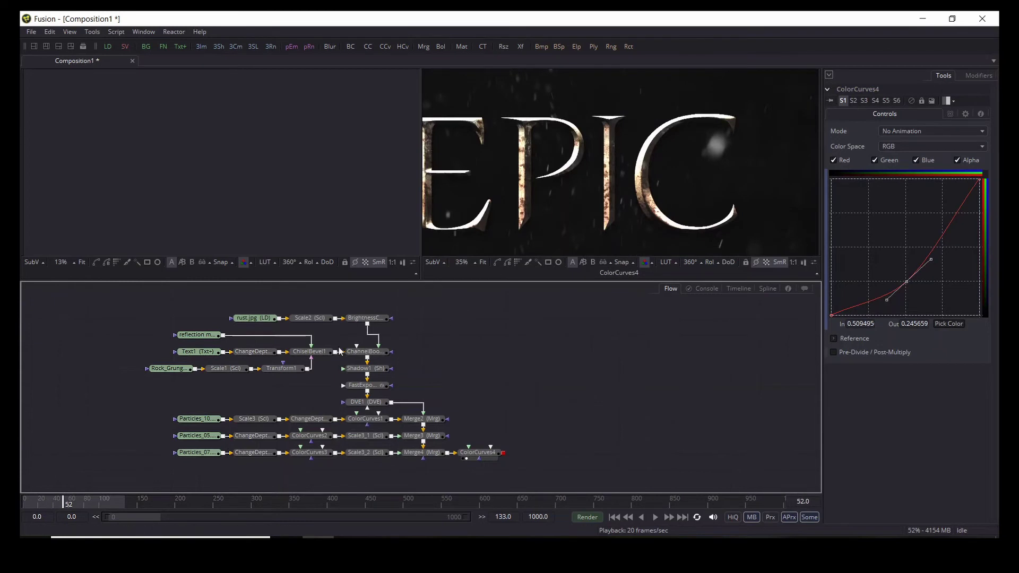
Lower the saturation of the rust texture's BrightnessContrast1 node to 0.094.
{"action": "left_click", "coordinate": [365, 318]}
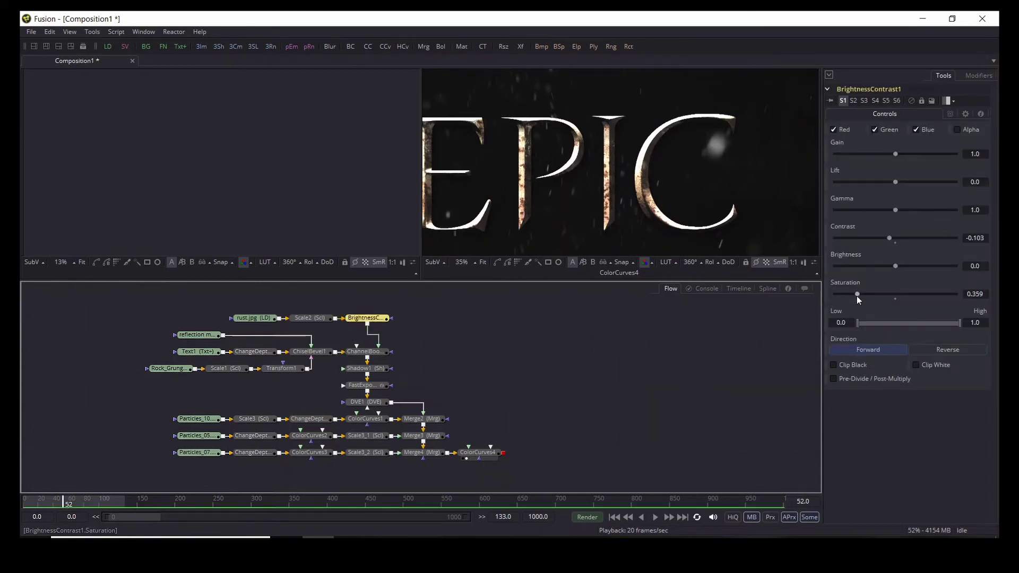
{"action": "left_click_drag", "start_coordinate": [854, 295], "coordinate": [839, 294]}
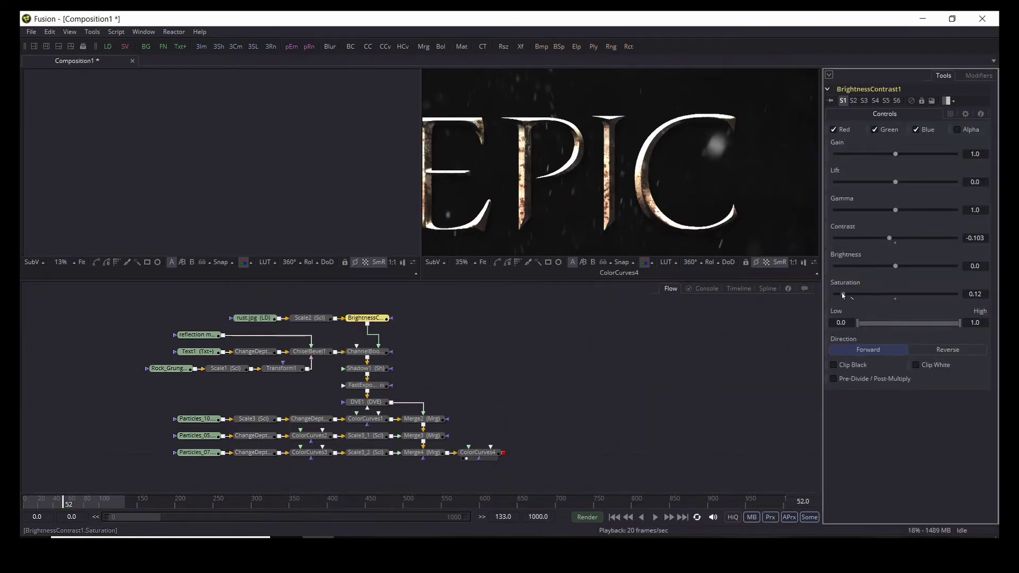
{"action": "left_click", "coordinate": [619, 358]}
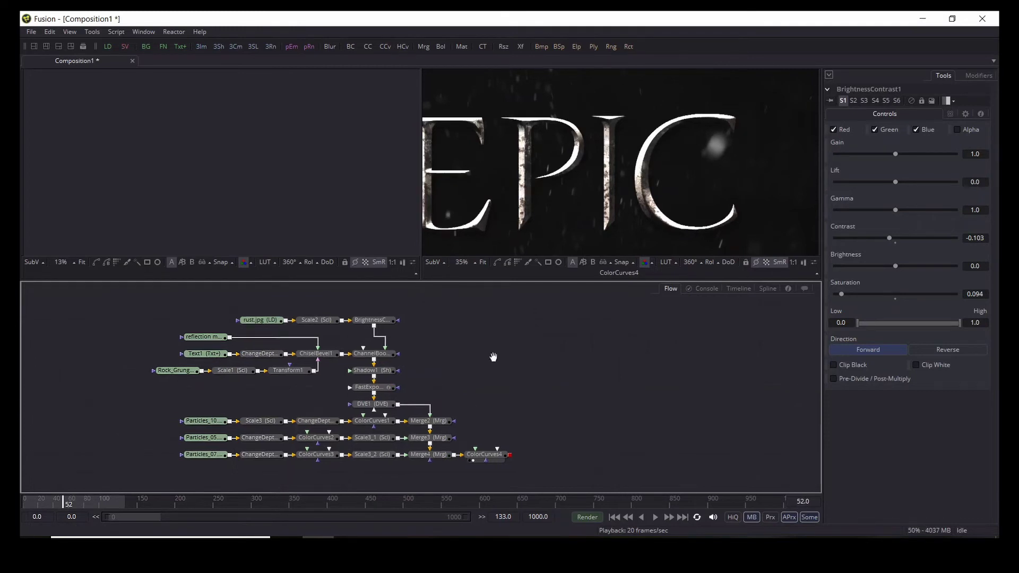
Move the rust.jpg loader and Scale2 away from BrightnessContrast1 and insert a Transform node after Scale2.
{"action": "left_click_drag", "start_coordinate": [482, 356], "coordinate": [647, 426]}
{"action": "mouse_move", "coordinate": [411, 374]}
{"action": "left_mouse_down"}
{"action": "mouse_move", "coordinate": [480, 395]}
{"action": "mouse_move", "coordinate": [408, 390]}
{"action": "left_mouse_up"}
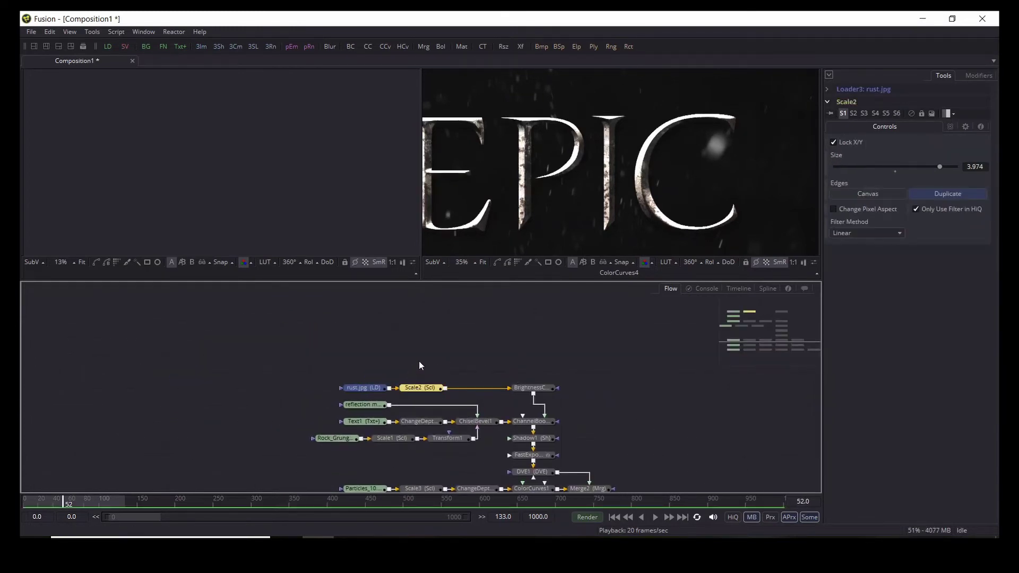
{"action": "left_click", "coordinate": [422, 387]}
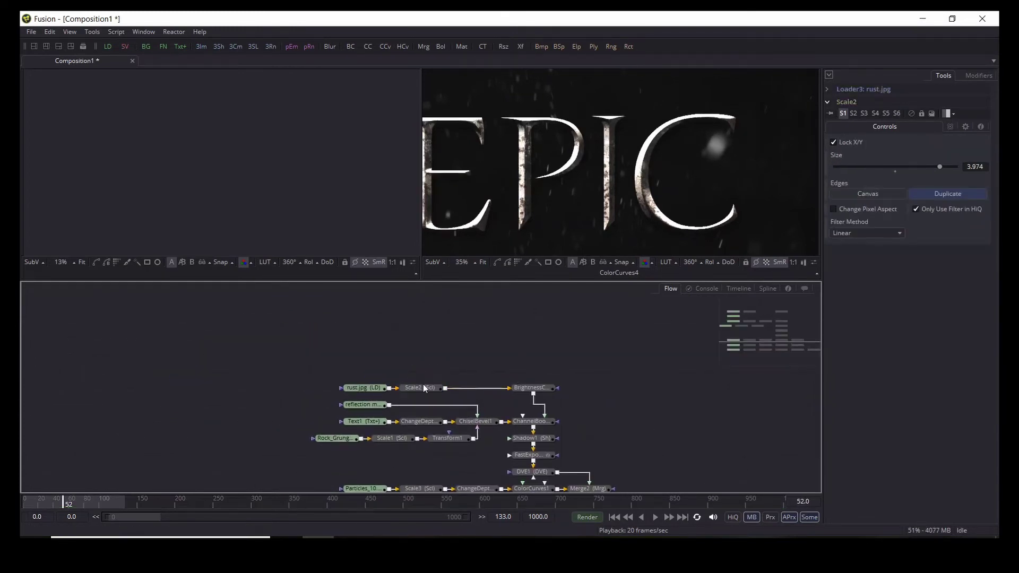
{"action": "left_click", "coordinate": [521, 47]}
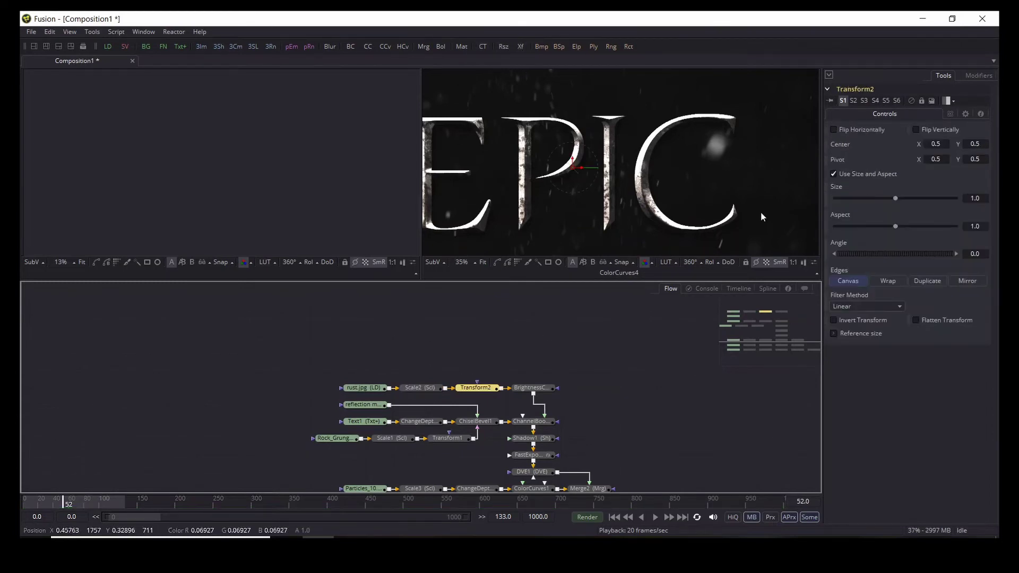
Set the new Transform's edges to Mirror and its size to 0.624, and inspect the texture on the letters.
{"action": "left_click", "coordinate": [969, 279]}
{"action": "left_click_drag", "start_coordinate": [895, 199], "coordinate": [871, 197]}
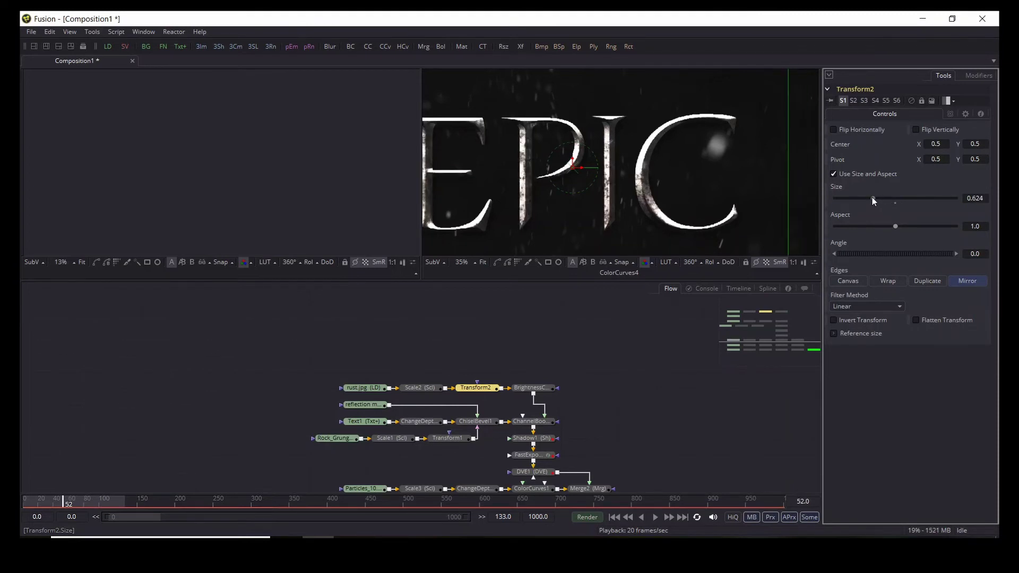
{"action": "left_click", "coordinate": [625, 381]}
{"action": "scroll", "coordinate": [557, 170], "scroll_direction": "up", "scroll_amount": 2}
{"action": "scroll", "coordinate": [546, 191], "scroll_direction": "down", "scroll_amount": 5}
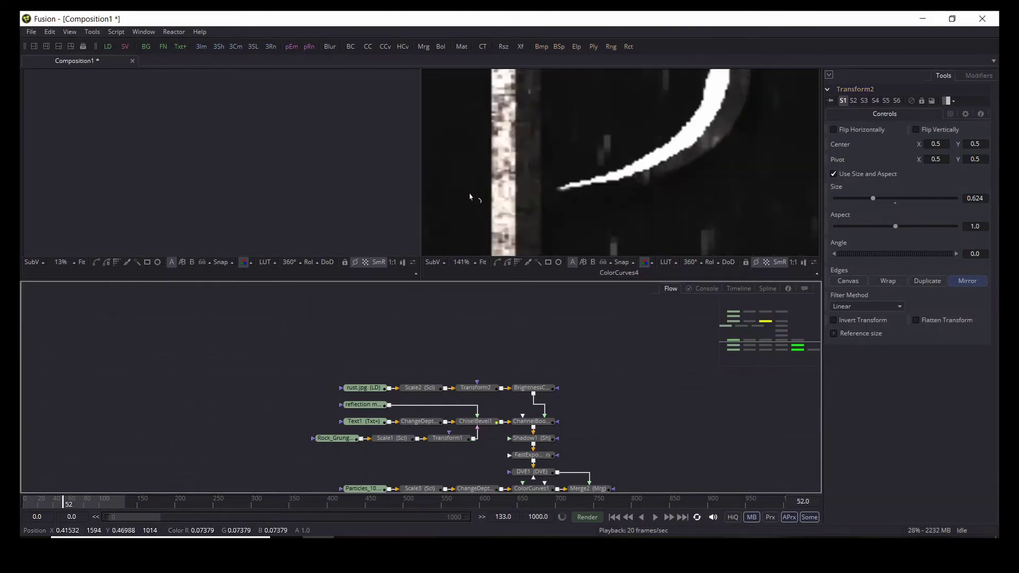
{"action": "scroll", "coordinate": [577, 200], "scroll_direction": "down", "scroll_amount": 1}
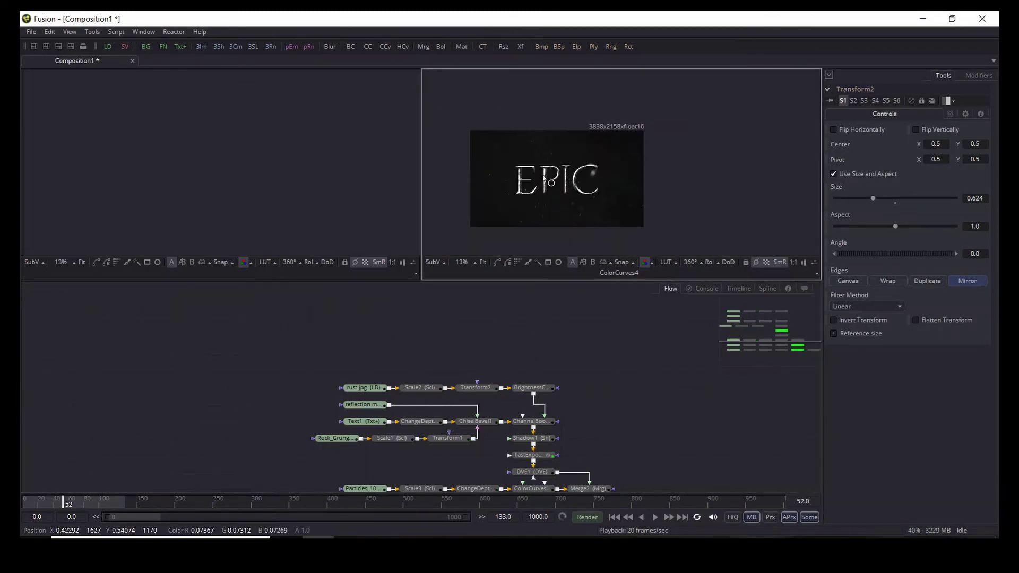
Select Merge2 and shorten the render range to end at frame 81.
{"action": "left_click_drag", "start_coordinate": [606, 439], "coordinate": [414, 309]}
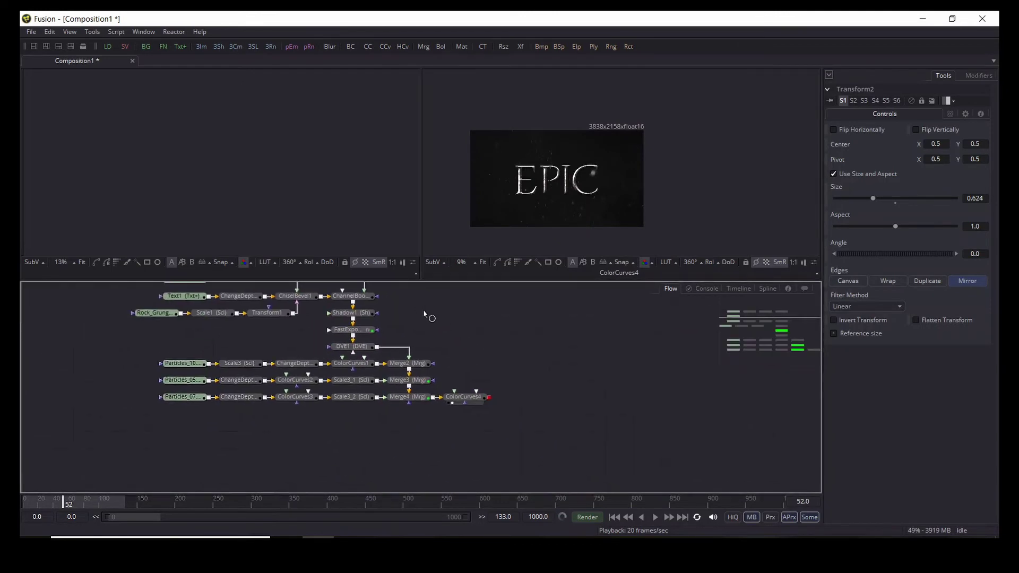
{"action": "left_click", "coordinate": [406, 364]}
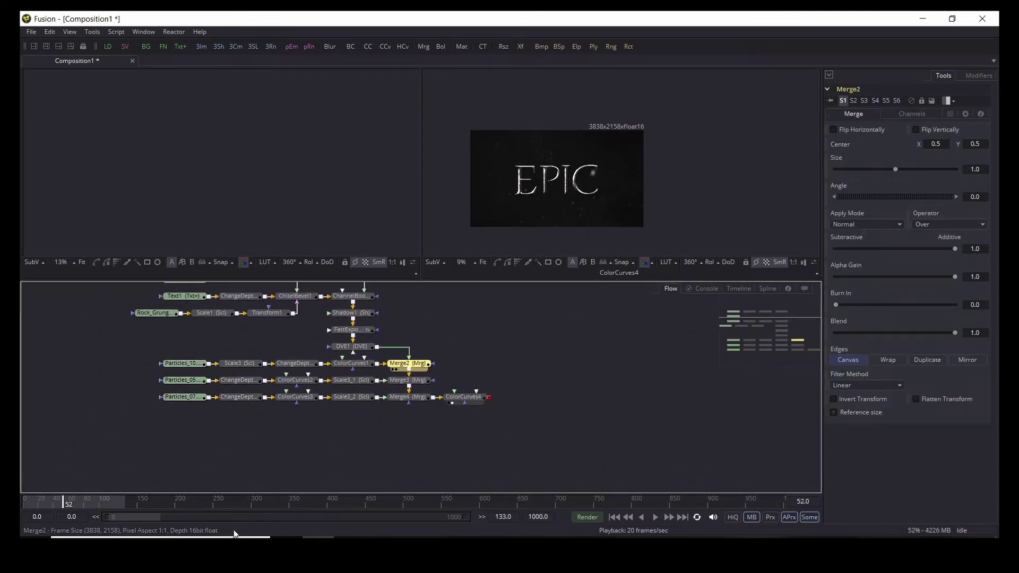
{"action": "left_click", "coordinate": [129, 504]}
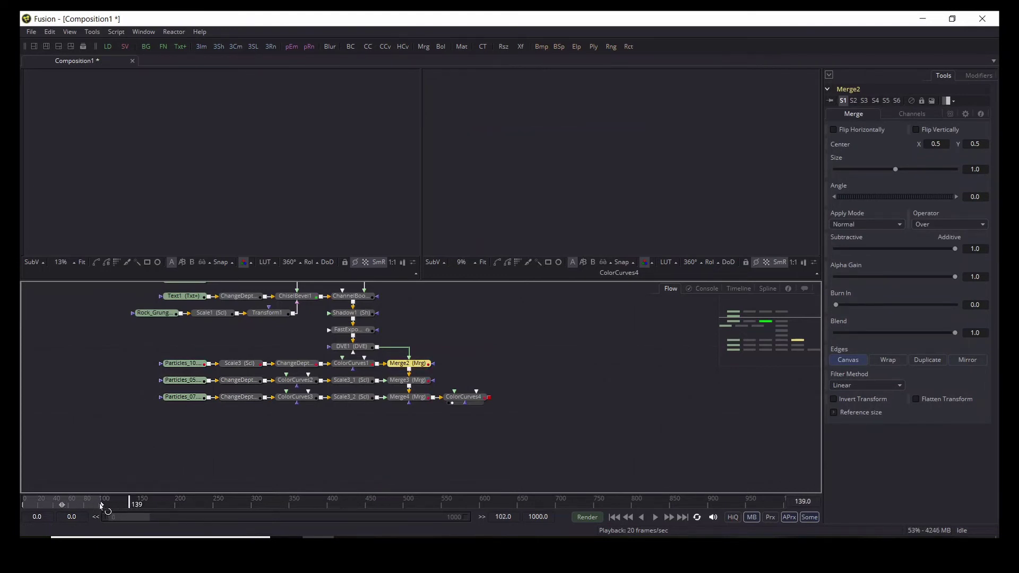
{"action": "left_click_drag", "start_coordinate": [100, 504], "coordinate": [86, 504]}
{"action": "left_click", "coordinate": [77, 505]}
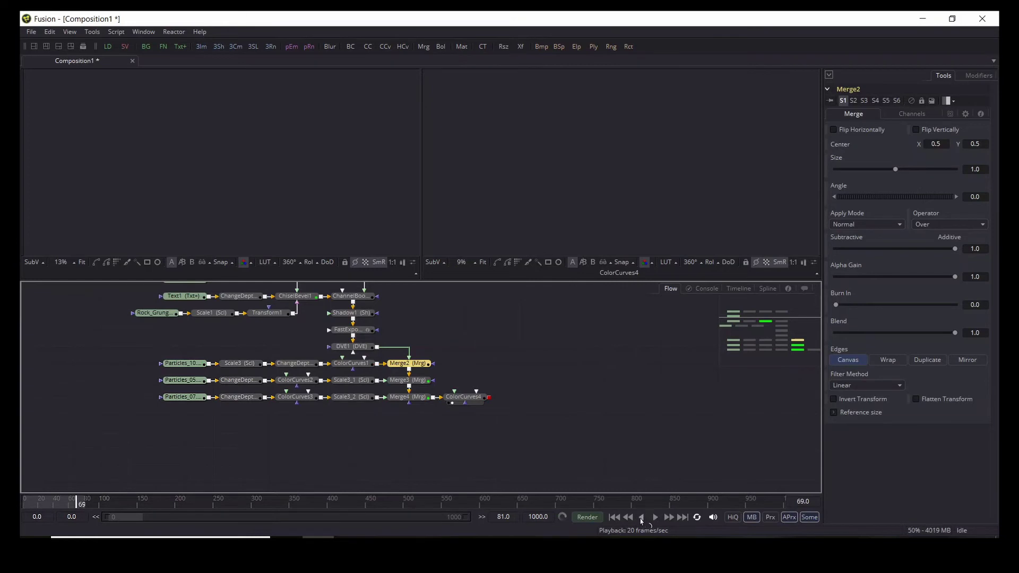
Go to frame 65 and animate Merge2's Blend with a keyframe of 1.0.
{"action": "left_click", "coordinate": [630, 519]}
{"action": "left_click", "coordinate": [629, 519]}
{"action": "left_click", "coordinate": [629, 519]}
{"action": "left_click", "coordinate": [629, 519]}
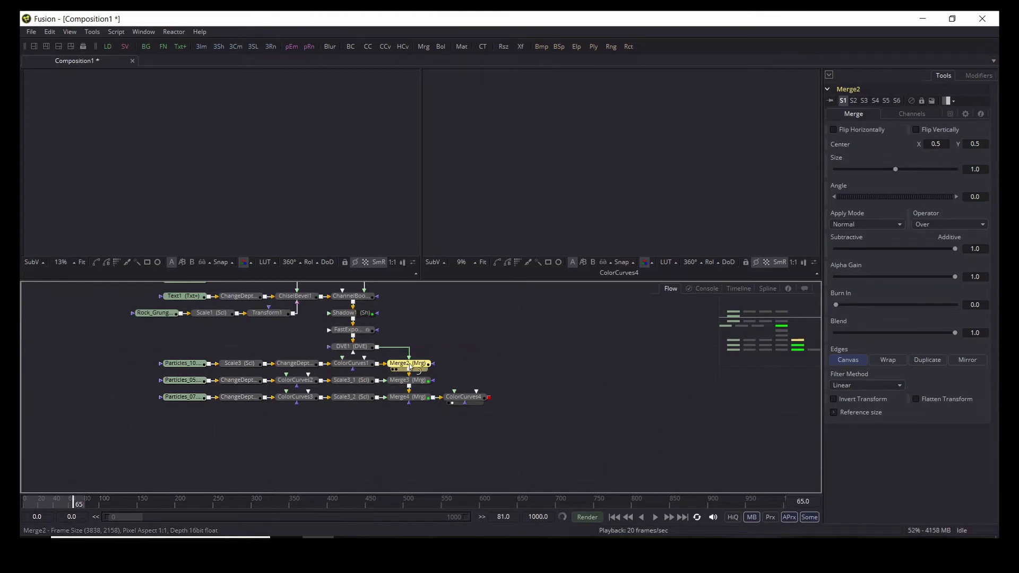
{"action": "mouse_move", "coordinate": [410, 366]}
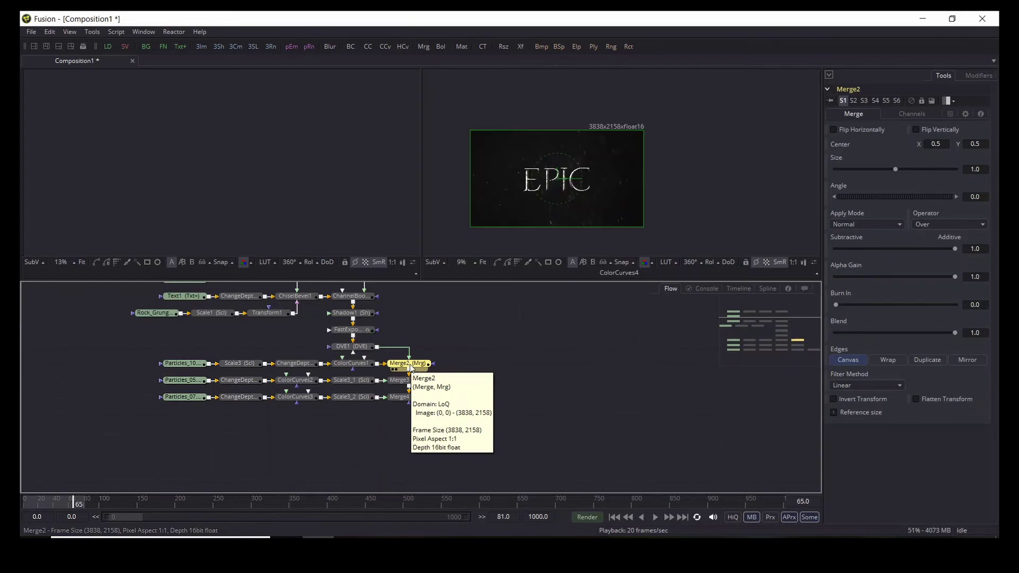
{"action": "right_click", "coordinate": [837, 322]}
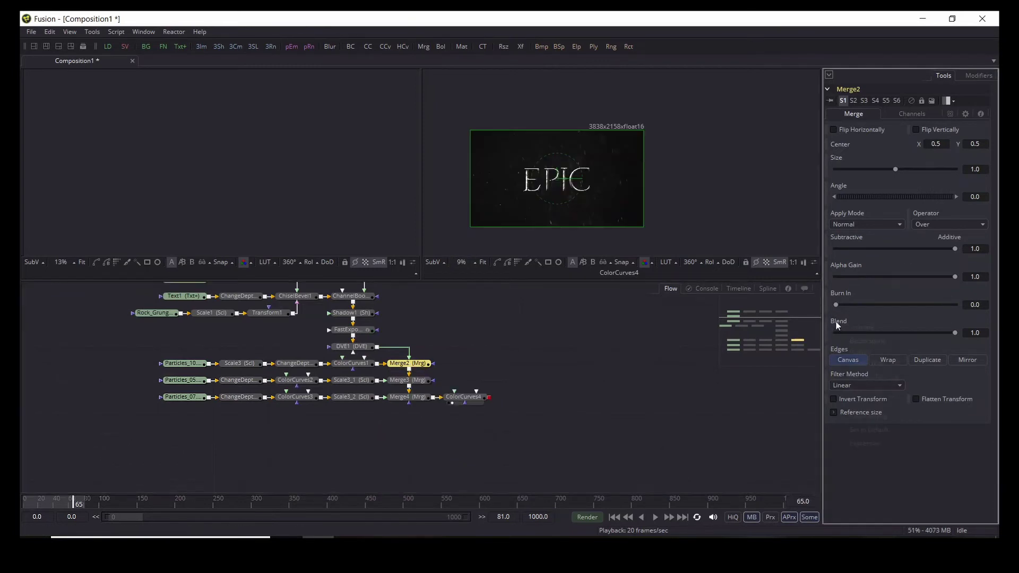
{"action": "left_click", "coordinate": [860, 327]}
Go to frame 80 and lower Merge2's Blend to 0.09 to fade out the title.
{"action": "left_click", "coordinate": [83, 505]}
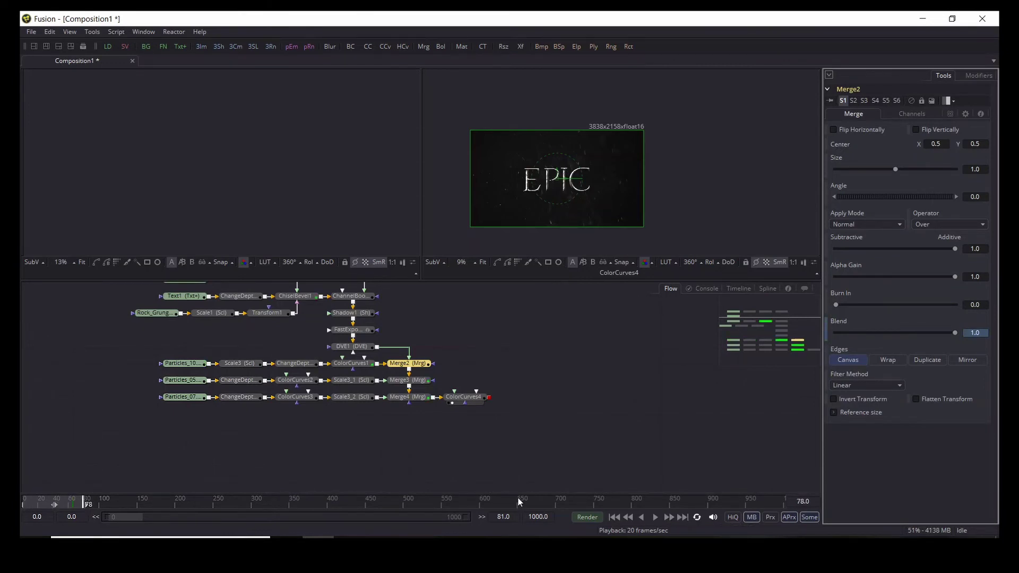
{"action": "left_click", "coordinate": [668, 517]}
{"action": "left_click", "coordinate": [669, 517]}
{"action": "scroll", "coordinate": [549, 168], "scroll_direction": "up", "scroll_amount": 3}
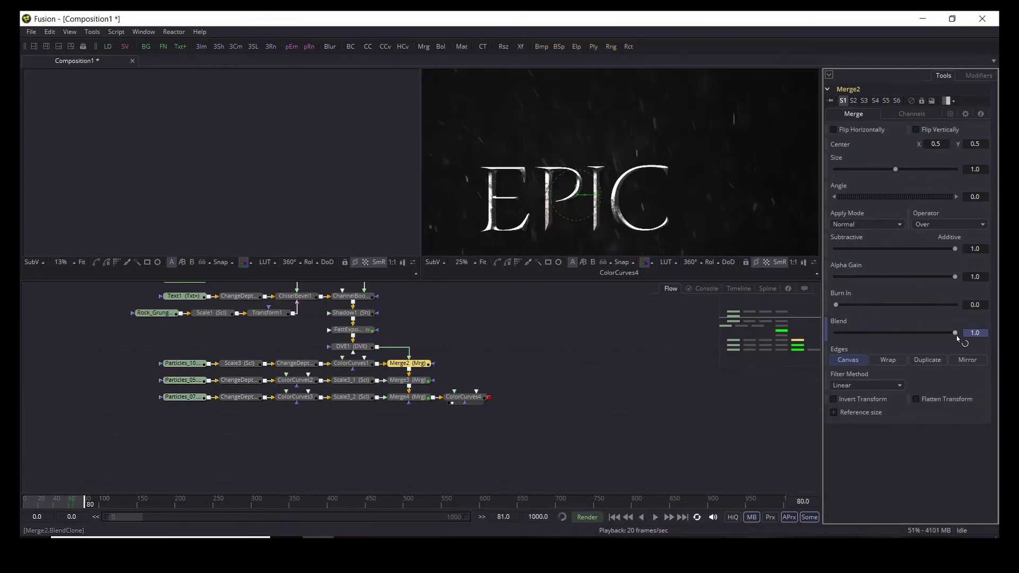
{"action": "left_click_drag", "start_coordinate": [954, 332], "coordinate": [847, 336]}
{"action": "left_click", "coordinate": [610, 370]}
{"action": "scroll", "coordinate": [553, 146], "scroll_direction": "down", "scroll_amount": 3}
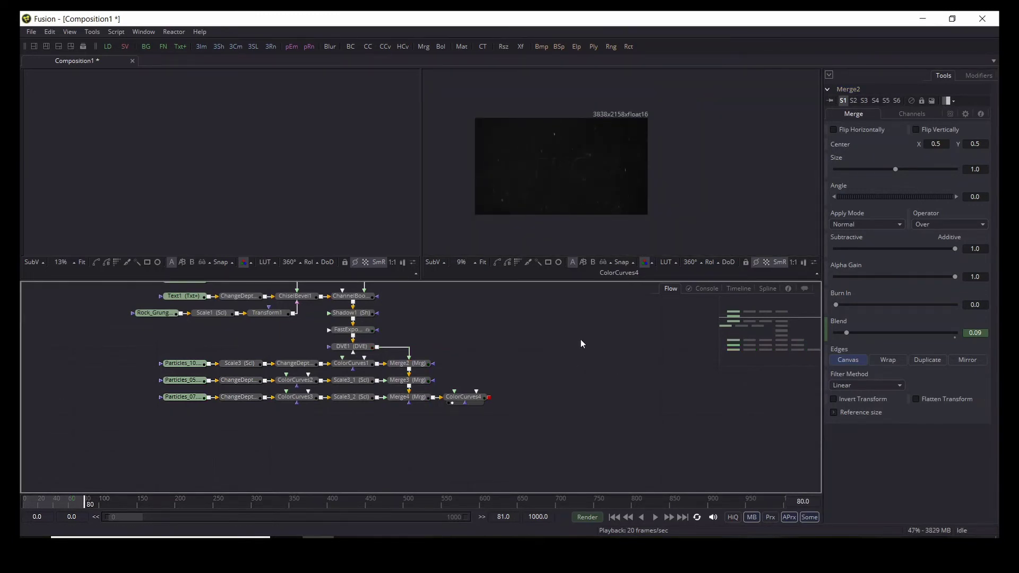
Display DVE1's Z Move curve in the Spline editor and smooth both of its keyframes.
{"action": "left_click", "coordinate": [764, 289]}
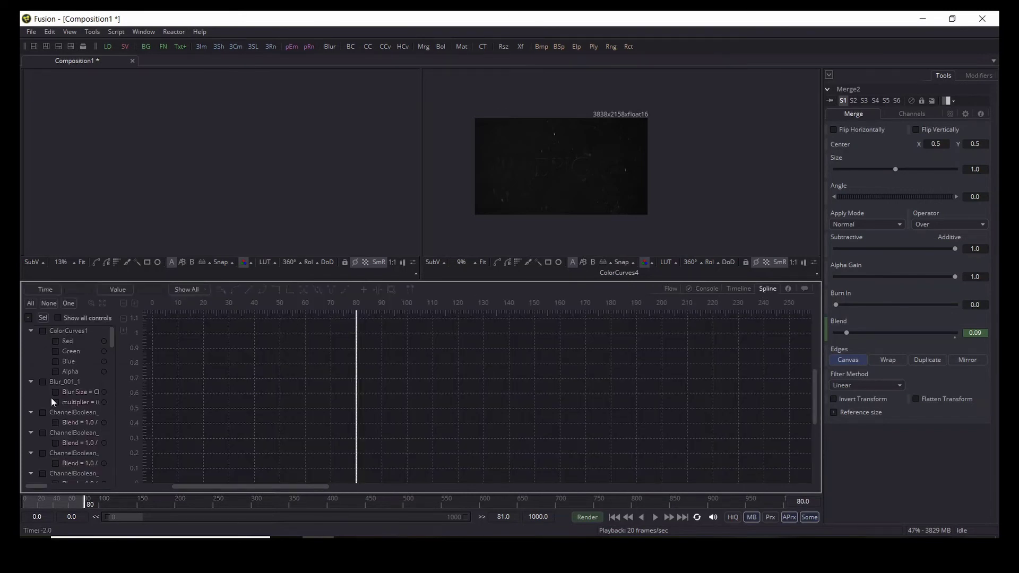
{"action": "scroll", "coordinate": [51, 396], "scroll_direction": "down", "scroll_amount": 8}
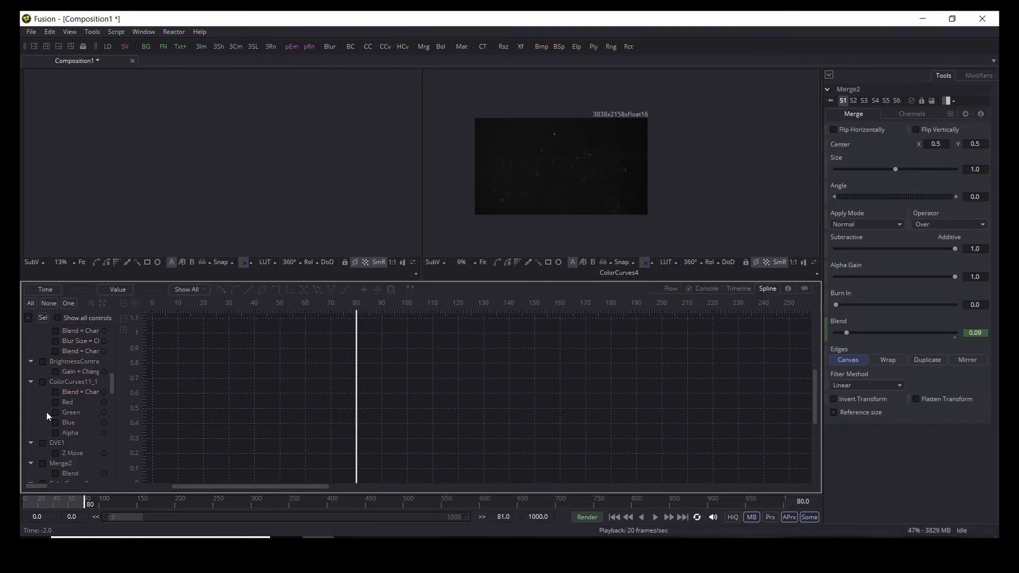
{"action": "scroll", "coordinate": [46, 415], "scroll_direction": "down", "scroll_amount": 2}
{"action": "left_click", "coordinate": [43, 382]}
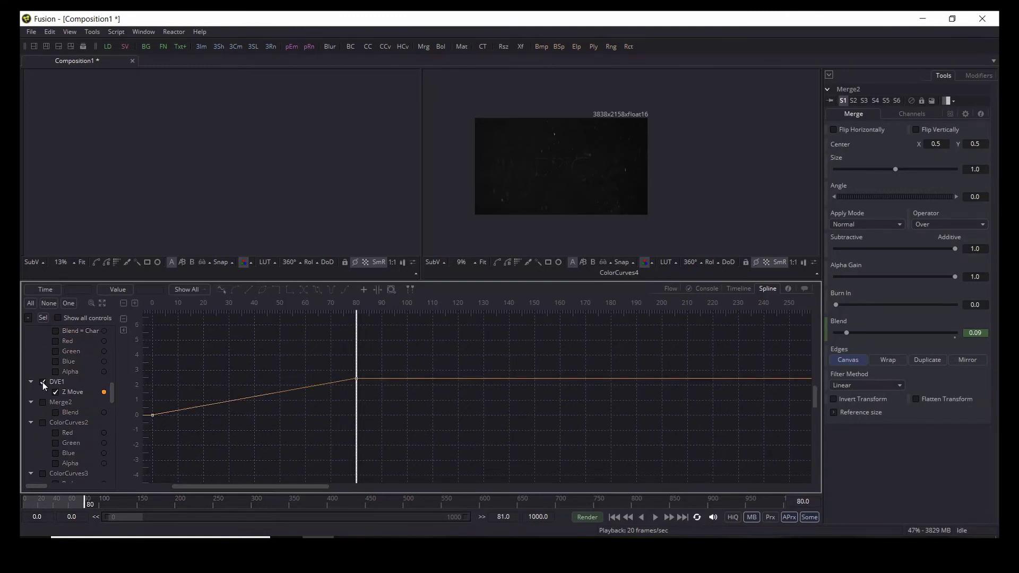
{"action": "scroll", "coordinate": [192, 366], "scroll_direction": "left", "scroll_amount": 3}
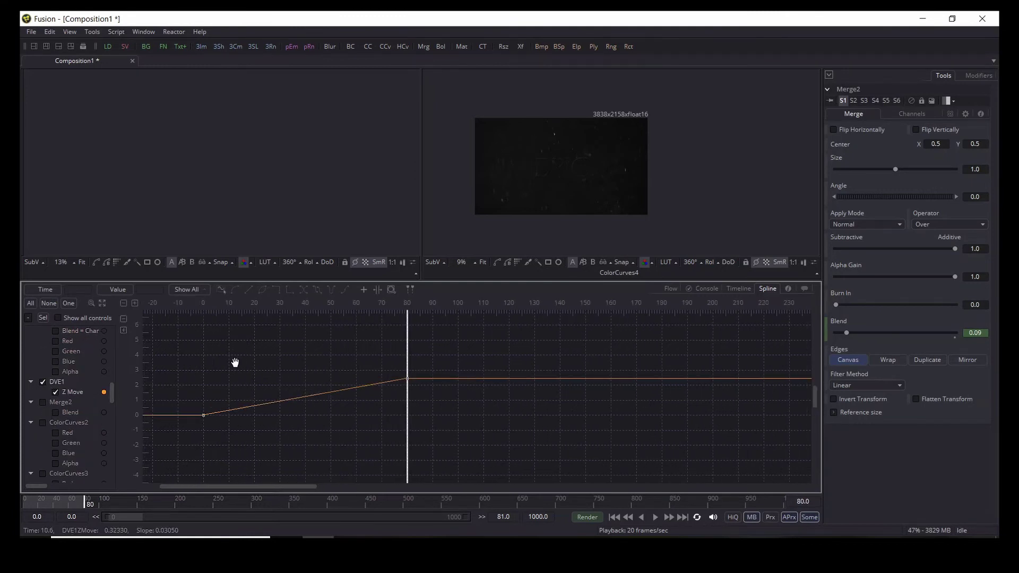
{"action": "left_click", "coordinate": [101, 304]}
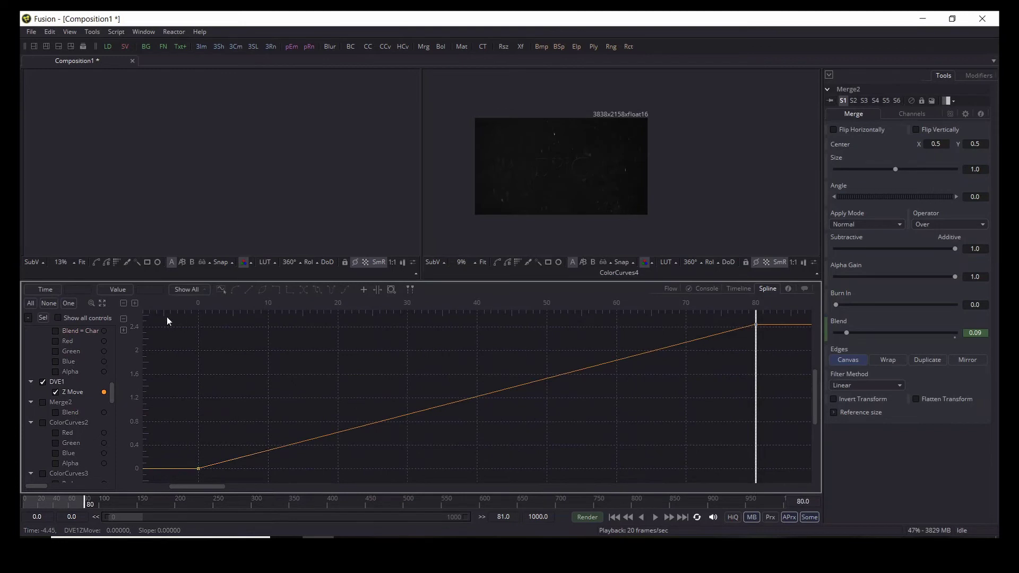
{"action": "left_click_drag", "start_coordinate": [167, 317], "coordinate": [801, 479]}
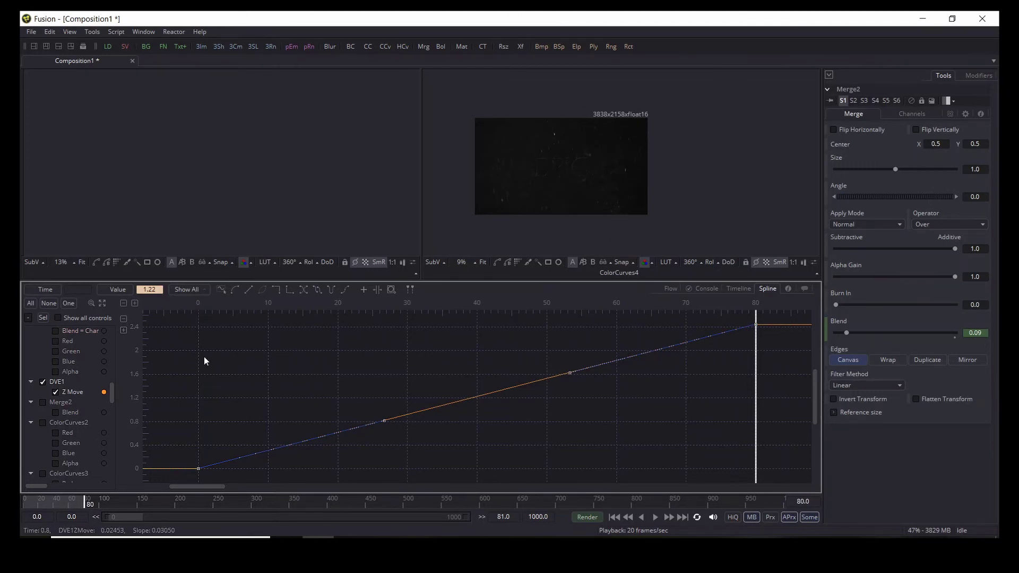
{"action": "key", "text": "s"}
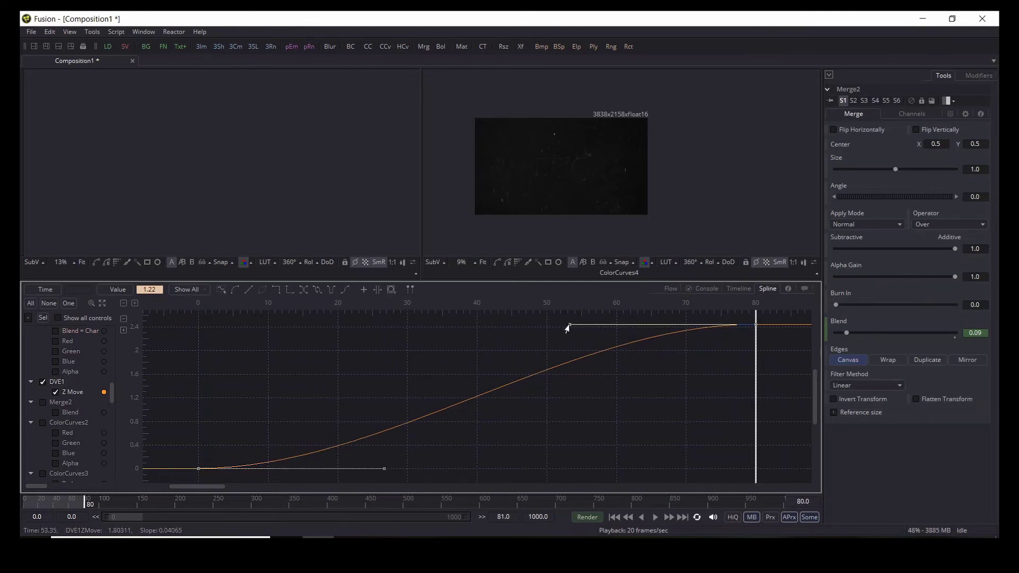
Make DVE1's Z Move start fast and ease out, extending the end handle to about frame -7 and shortening the start handle to about frame 1.
{"action": "left_click_drag", "start_coordinate": [569, 324], "coordinate": [170, 330]}
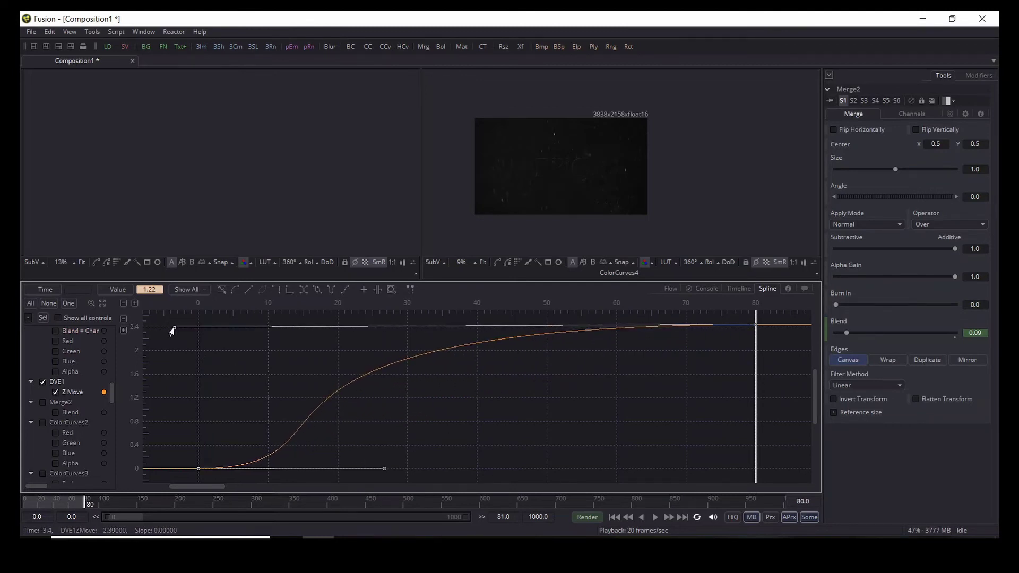
{"action": "left_click_drag", "start_coordinate": [381, 471], "coordinate": [203, 470]}
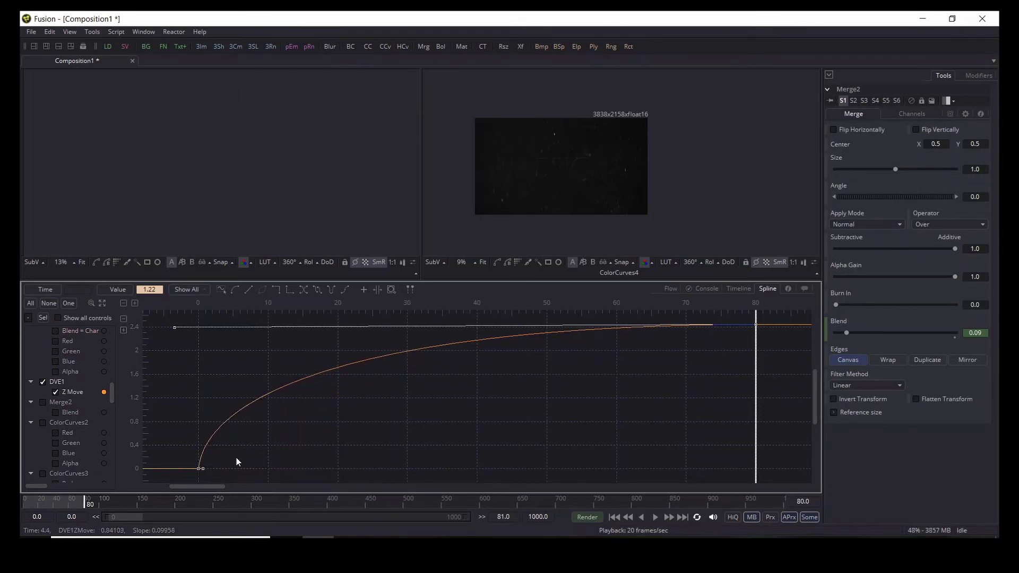
{"action": "left_click_drag", "start_coordinate": [275, 450], "coordinate": [336, 455]}
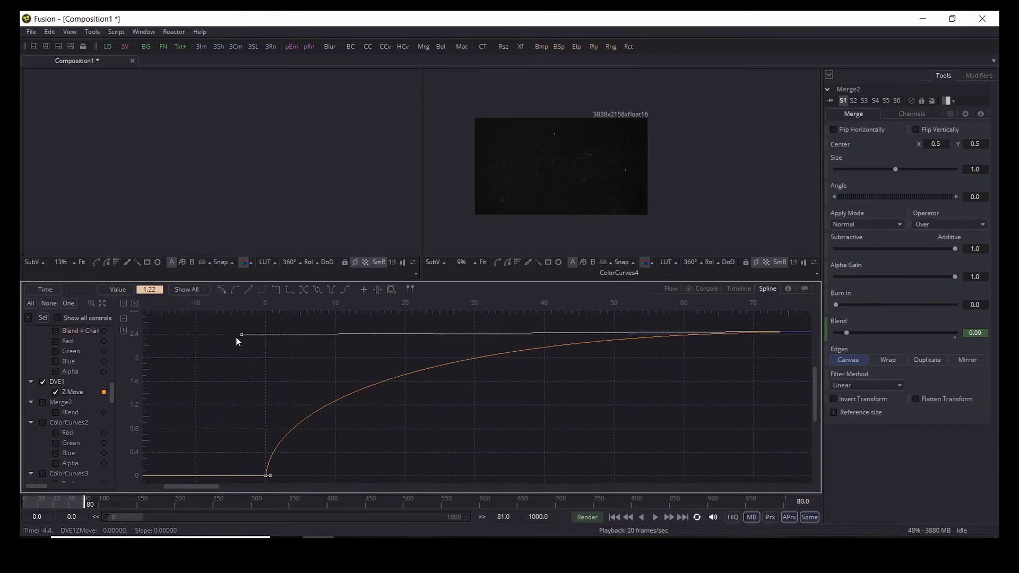
{"action": "left_click_drag", "start_coordinate": [241, 336], "coordinate": [203, 336]}
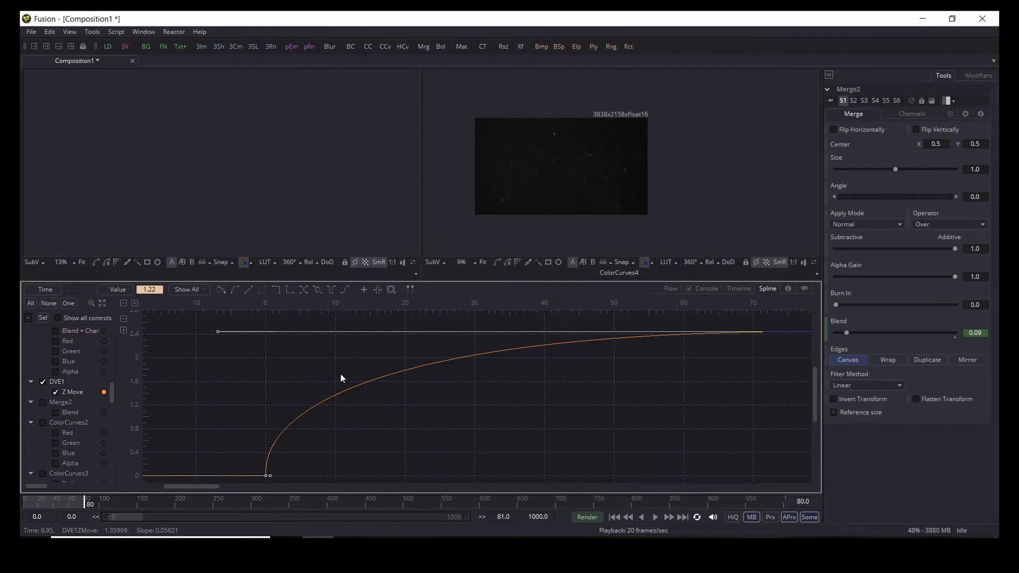
{"action": "left_click", "coordinate": [435, 362]}
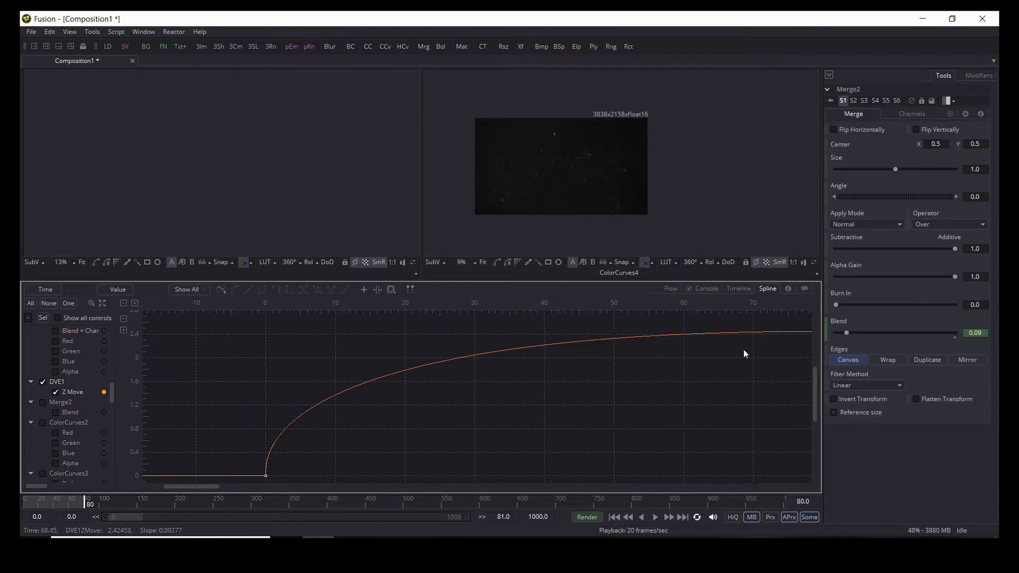
Hide DVE1's curve, smooth both keyframes of Merge2's Blend curve, and hide that curve as well.
{"action": "left_click", "coordinate": [43, 382]}
{"action": "left_click", "coordinate": [40, 382]}
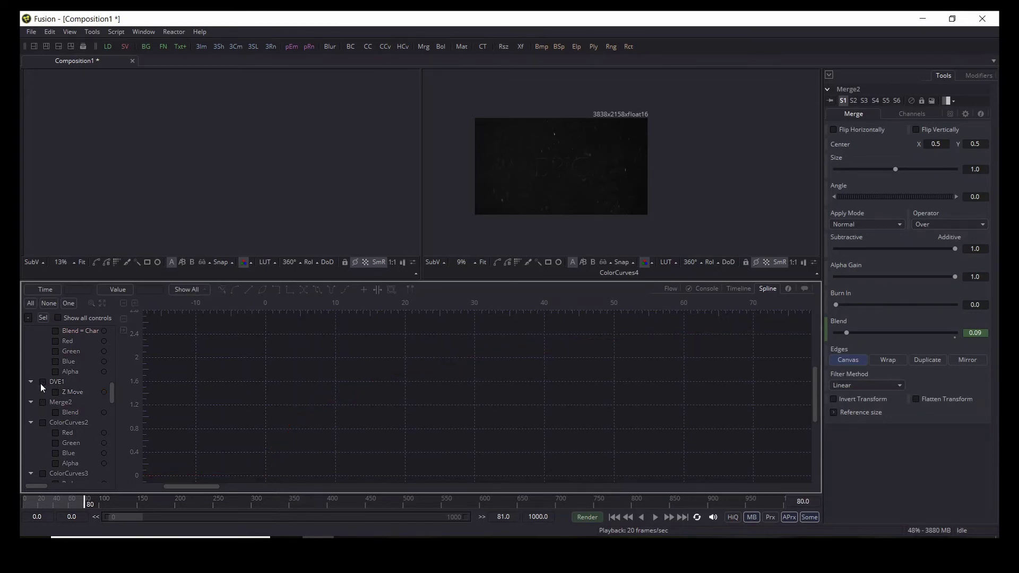
{"action": "left_click", "coordinate": [43, 402]}
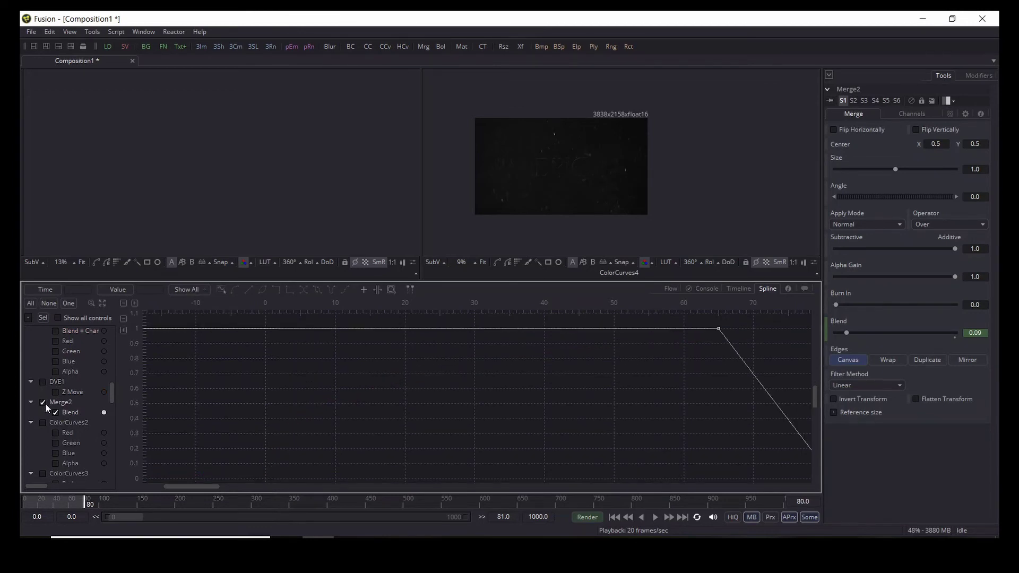
{"action": "left_click", "coordinate": [101, 303]}
{"action": "left_click_drag", "start_coordinate": [186, 320], "coordinate": [791, 475]}
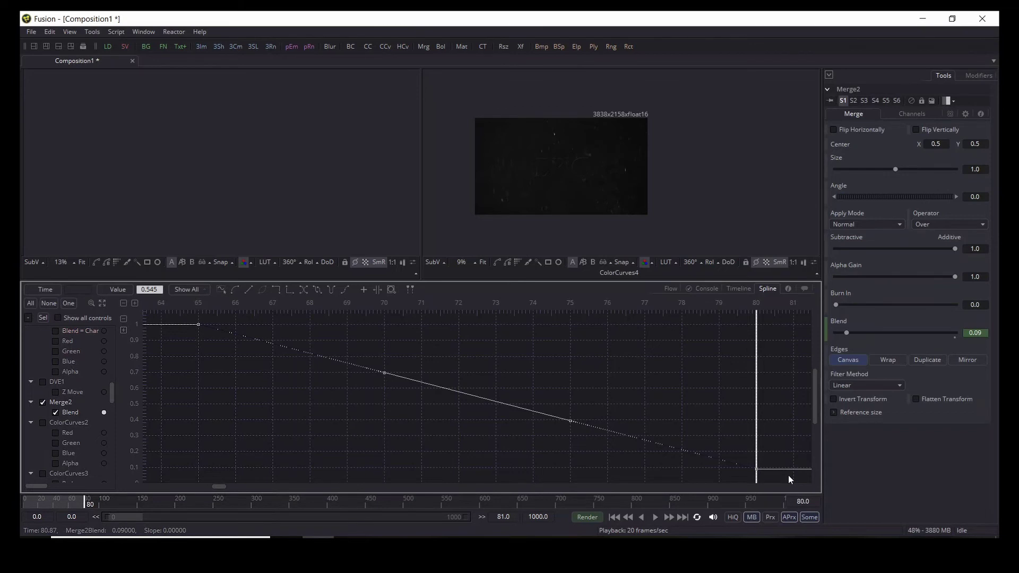
{"action": "key", "text": "shift+s"}
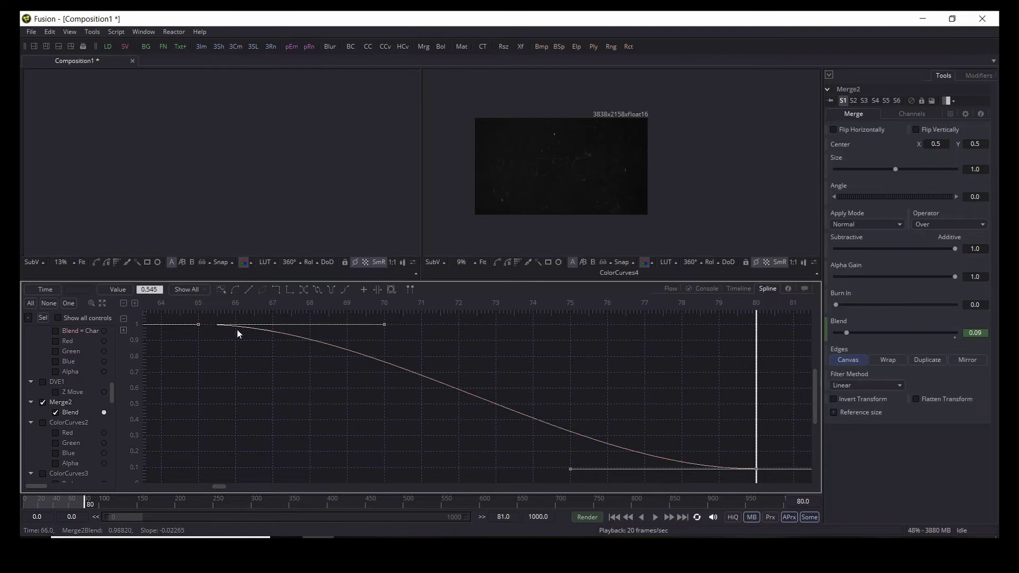
{"action": "left_click", "coordinate": [43, 402]}
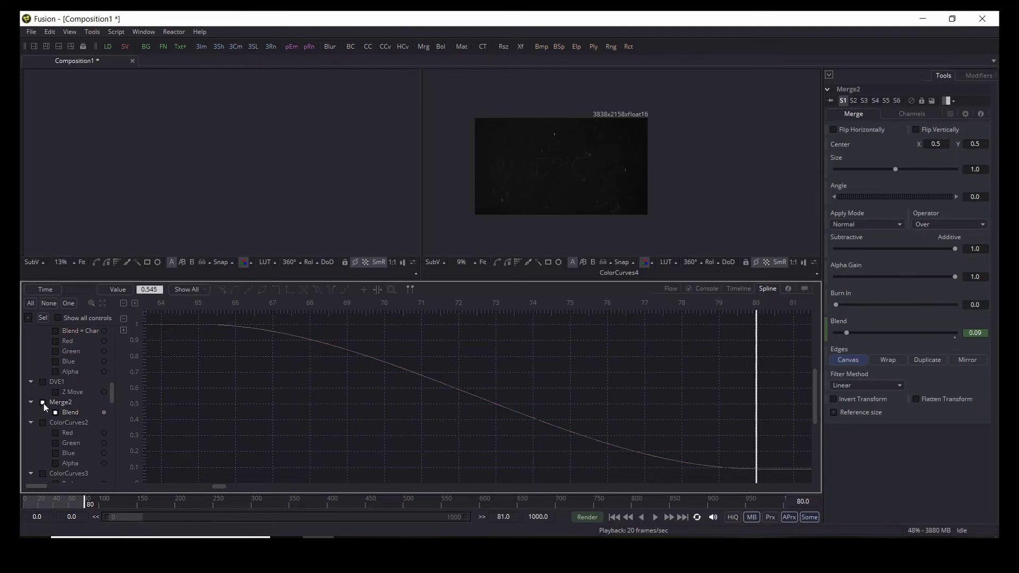
{"action": "left_click", "coordinate": [44, 404]}
Show FastExpoGlow's Glow Radius and Gain curves in the Spline editor and smooth all their keyframes.
{"action": "scroll", "coordinate": [58, 400], "scroll_direction": "down", "scroll_amount": 6}
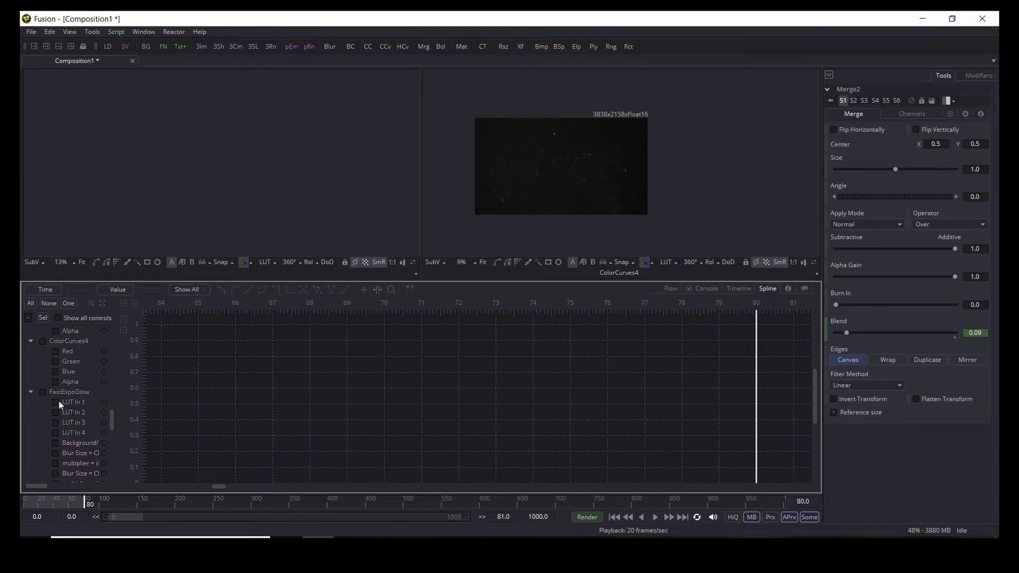
{"action": "scroll", "coordinate": [58, 400], "scroll_direction": "down", "scroll_amount": 10}
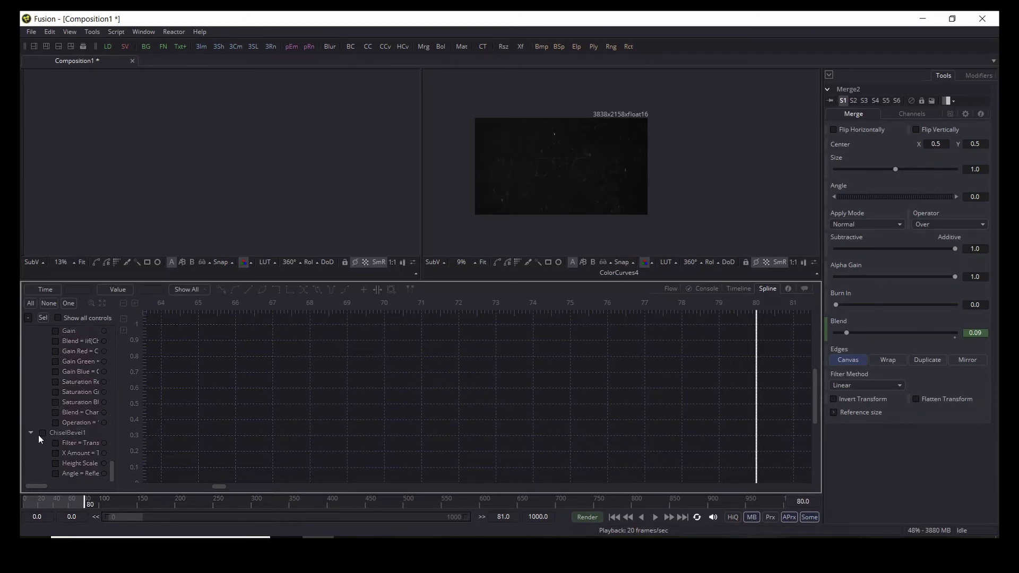
{"action": "scroll", "coordinate": [38, 434], "scroll_direction": "up", "scroll_amount": 10}
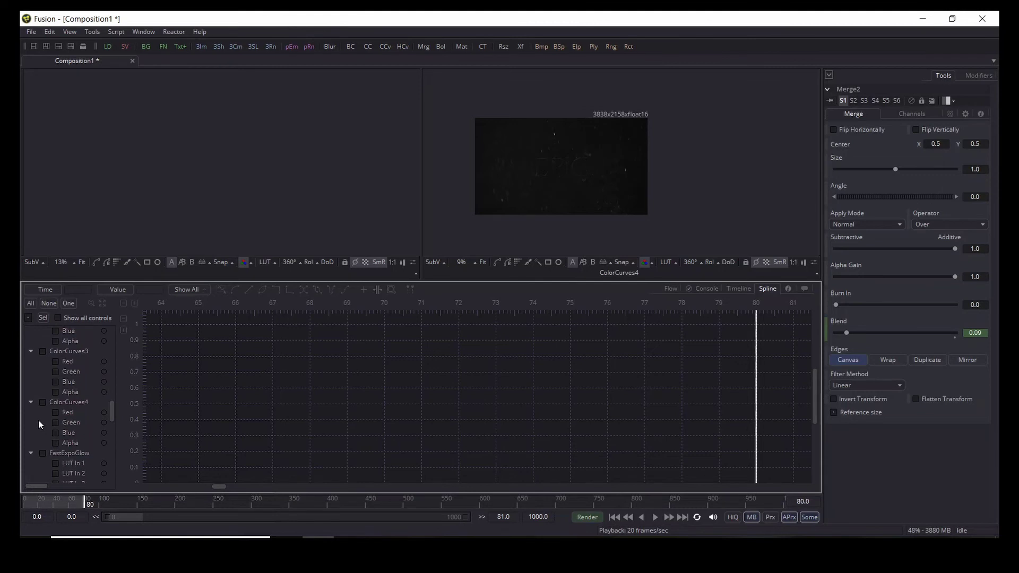
{"action": "scroll", "coordinate": [38, 421], "scroll_direction": "up", "scroll_amount": 5}
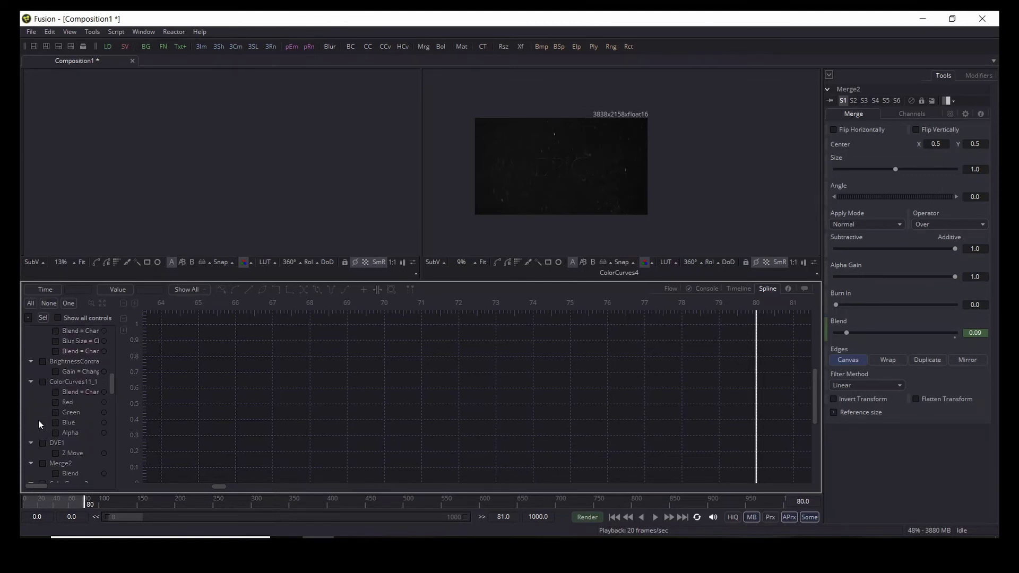
{"action": "scroll", "coordinate": [38, 420], "scroll_direction": "up", "scroll_amount": 1}
{"action": "scroll", "coordinate": [38, 420], "scroll_direction": "down", "scroll_amount": 12}
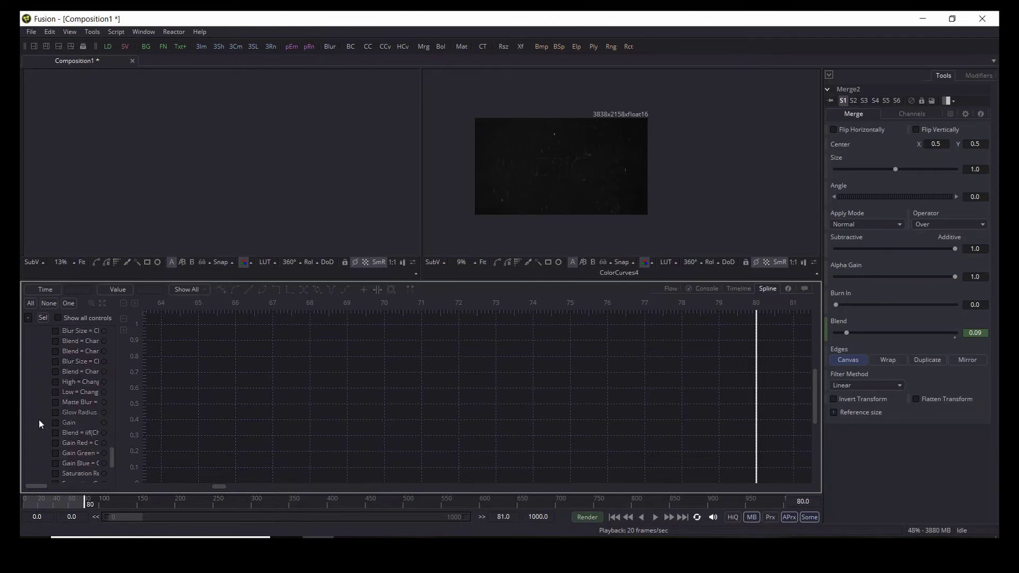
{"action": "scroll", "coordinate": [41, 425], "scroll_direction": "up", "scroll_amount": 10}
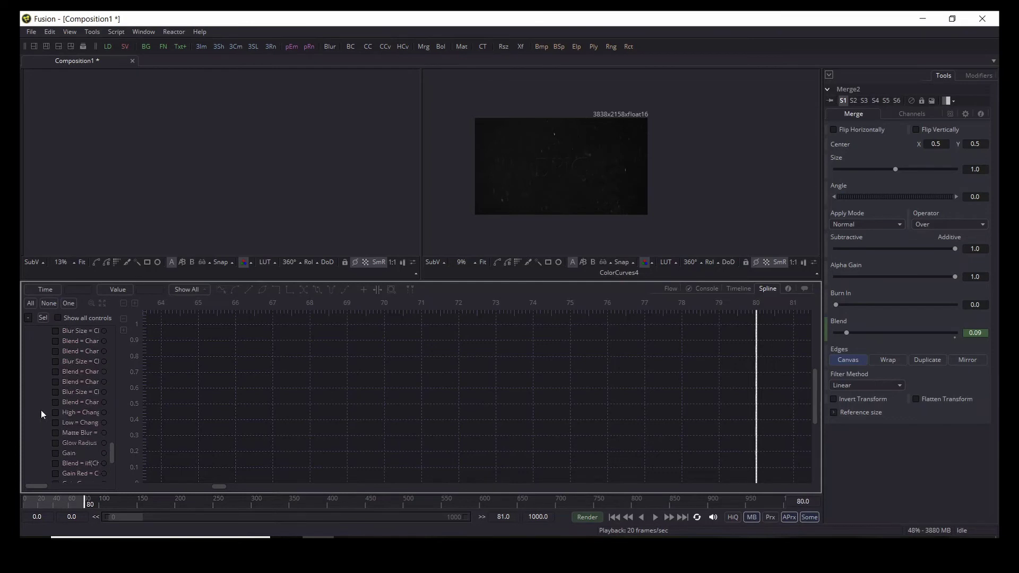
{"action": "scroll", "coordinate": [57, 372], "scroll_direction": "down", "scroll_amount": 6}
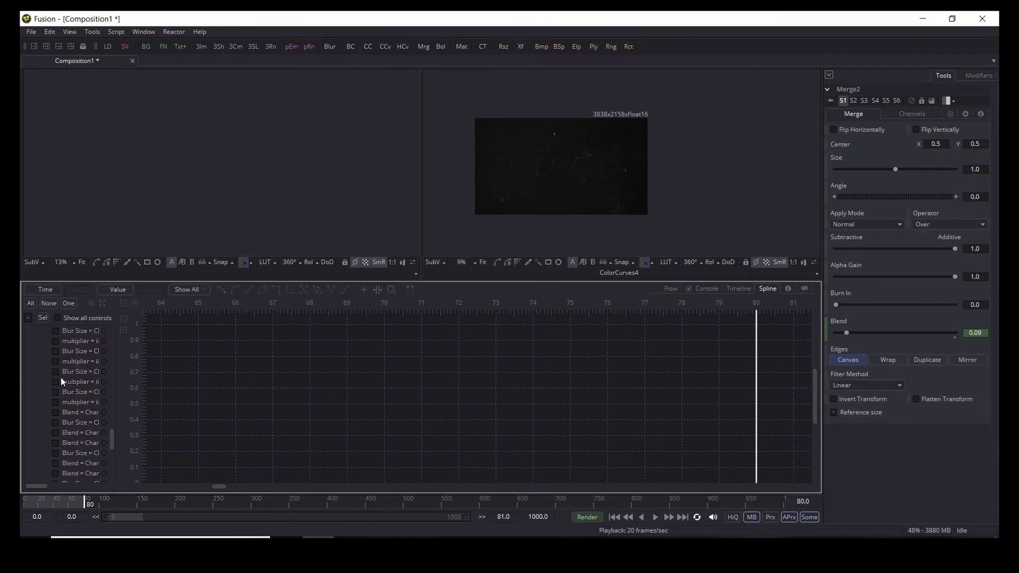
{"action": "scroll", "coordinate": [55, 423], "scroll_direction": "down", "scroll_amount": 1}
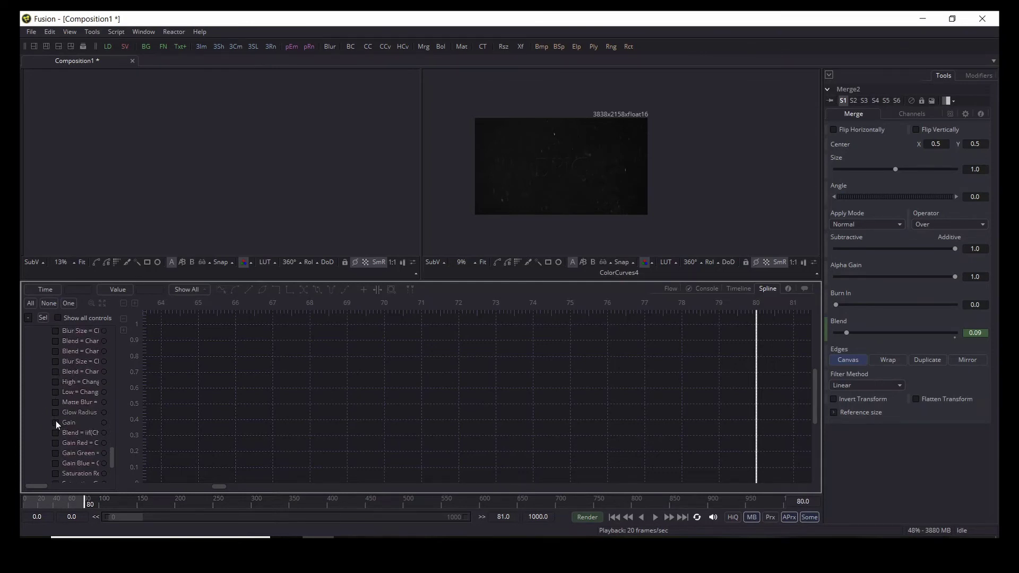
{"action": "left_click", "coordinate": [56, 423]}
{"action": "left_click", "coordinate": [56, 412]}
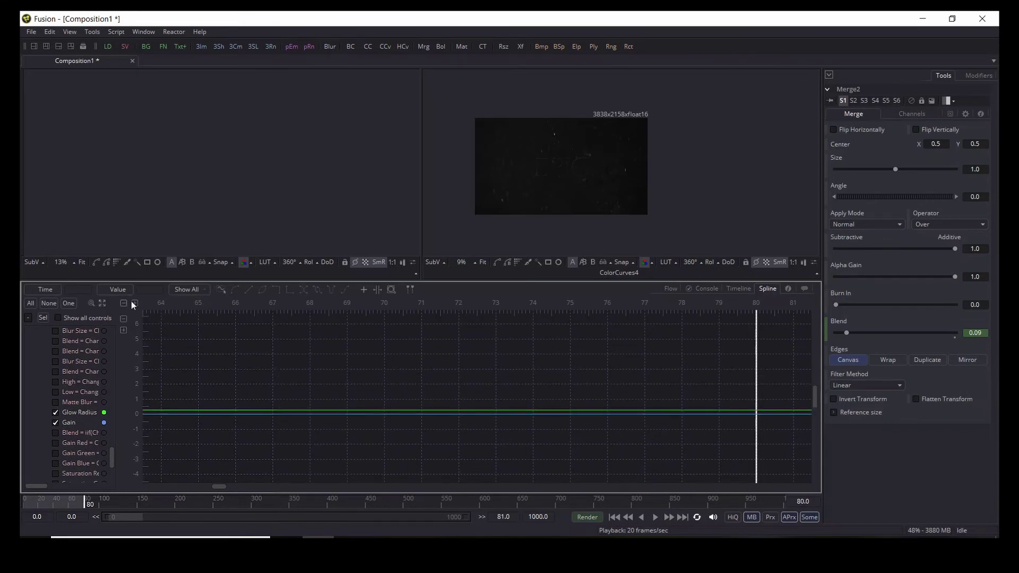
{"action": "left_click", "coordinate": [103, 307]}
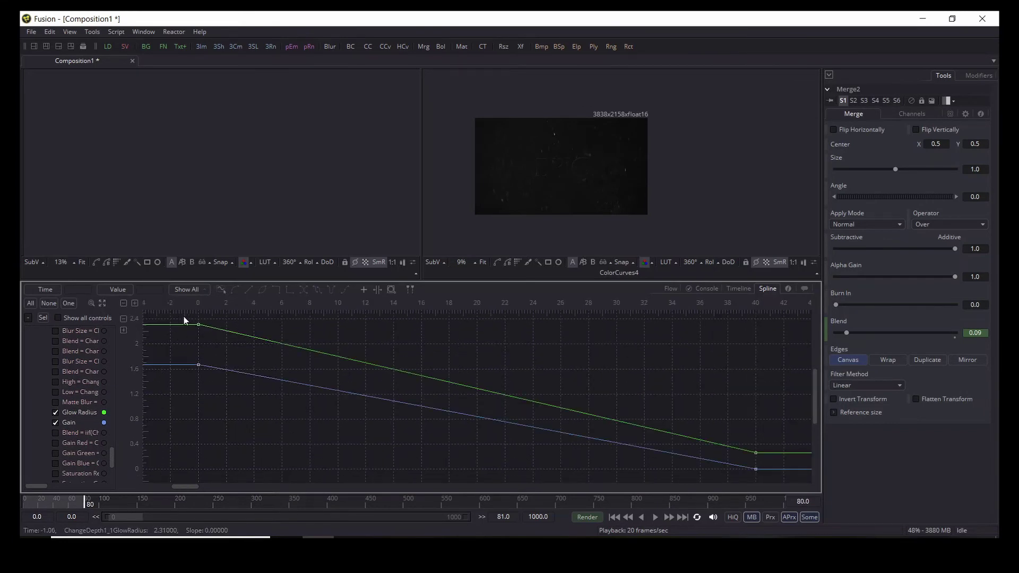
{"action": "left_click_drag", "start_coordinate": [183, 317], "coordinate": [783, 481]}
{"action": "key", "text": "shift+s"}
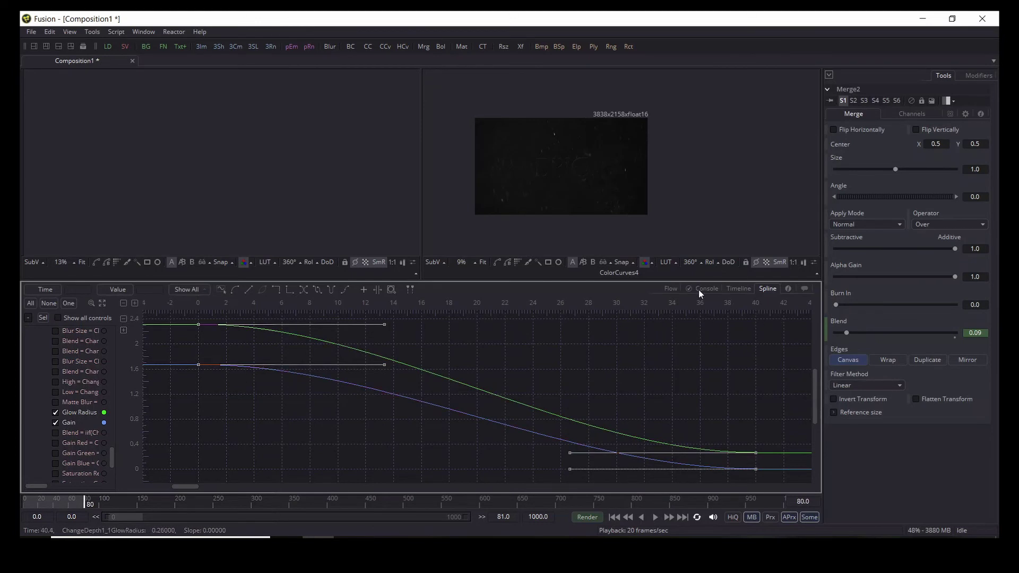
Return to the node flow and view DVE1, followed by ChannelBooleans1, to inspect the textured EPIC letters up close.
{"action": "left_click", "coordinate": [670, 288]}
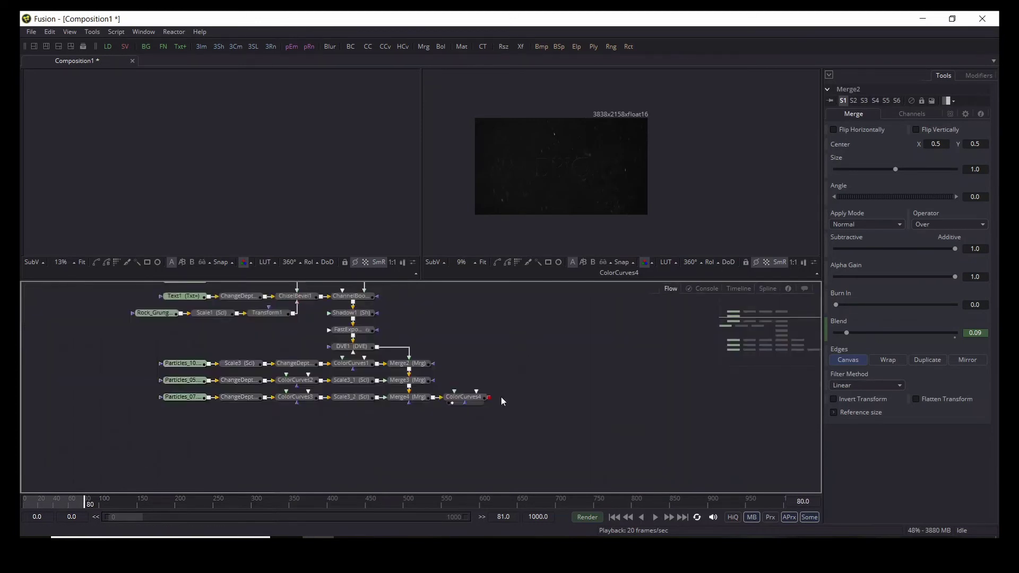
{"action": "left_click_drag", "start_coordinate": [527, 350], "coordinate": [562, 401]}
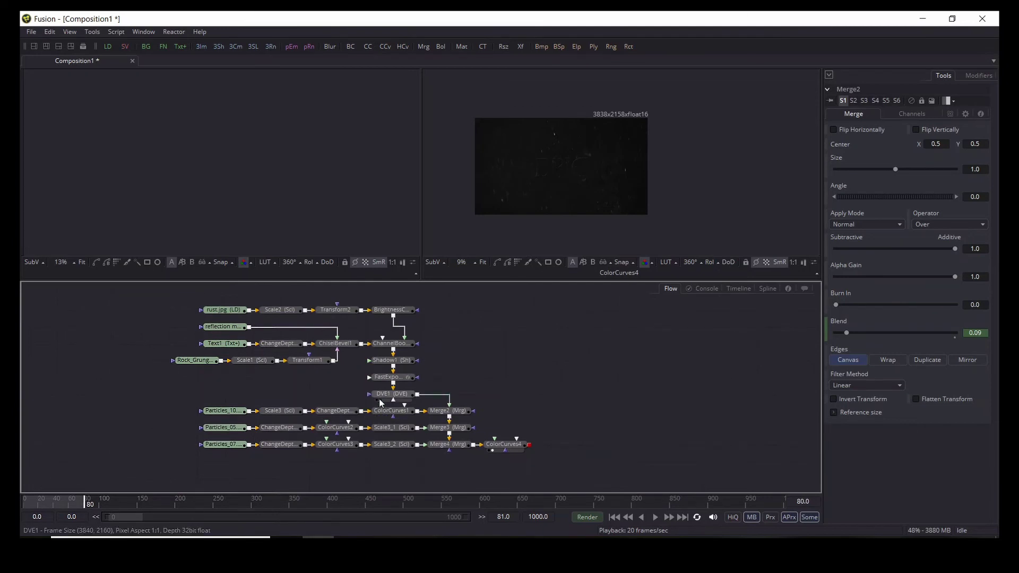
{"action": "key", "text": "2"}
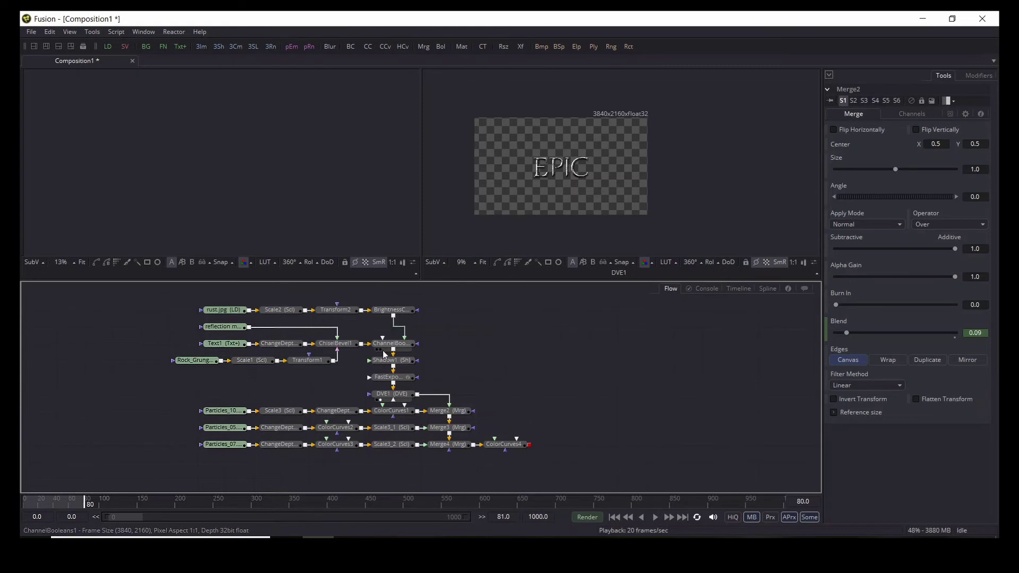
{"action": "key", "text": "2"}
{"action": "left_click_drag", "start_coordinate": [513, 346], "coordinate": [533, 384]}
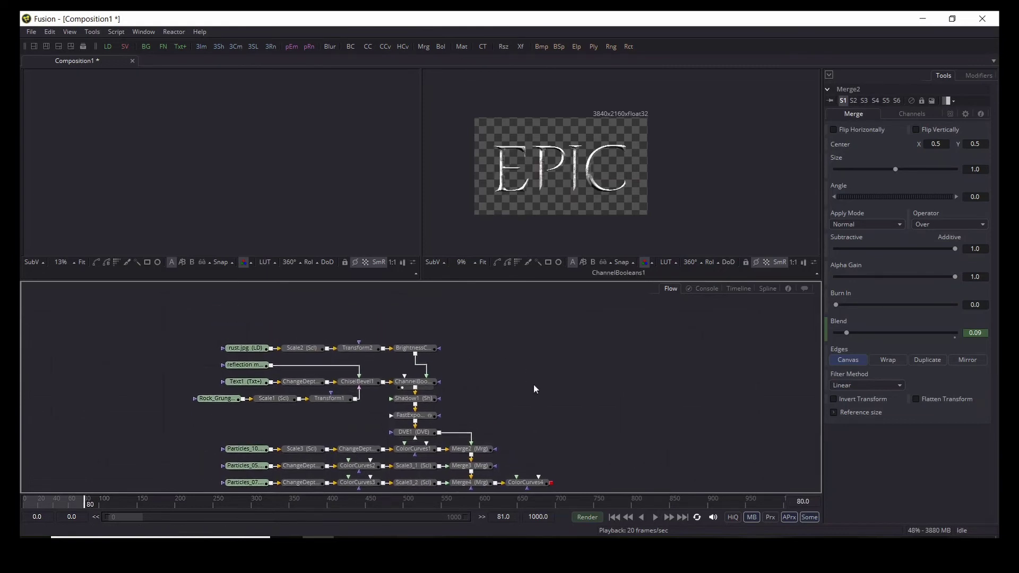
{"action": "scroll", "coordinate": [541, 186], "scroll_direction": "up", "scroll_amount": 3}
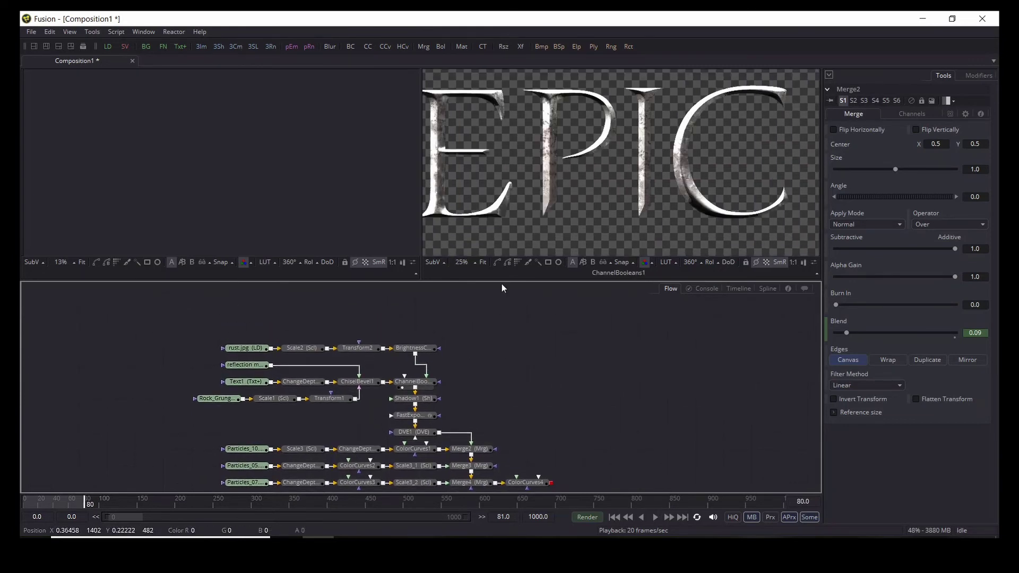
Insert a Transform node after the reflection map loader and place it between the loader and ChiselBevel1.
{"action": "left_click_drag", "start_coordinate": [293, 430], "coordinate": [351, 406]}
{"action": "left_click", "coordinate": [327, 368]}
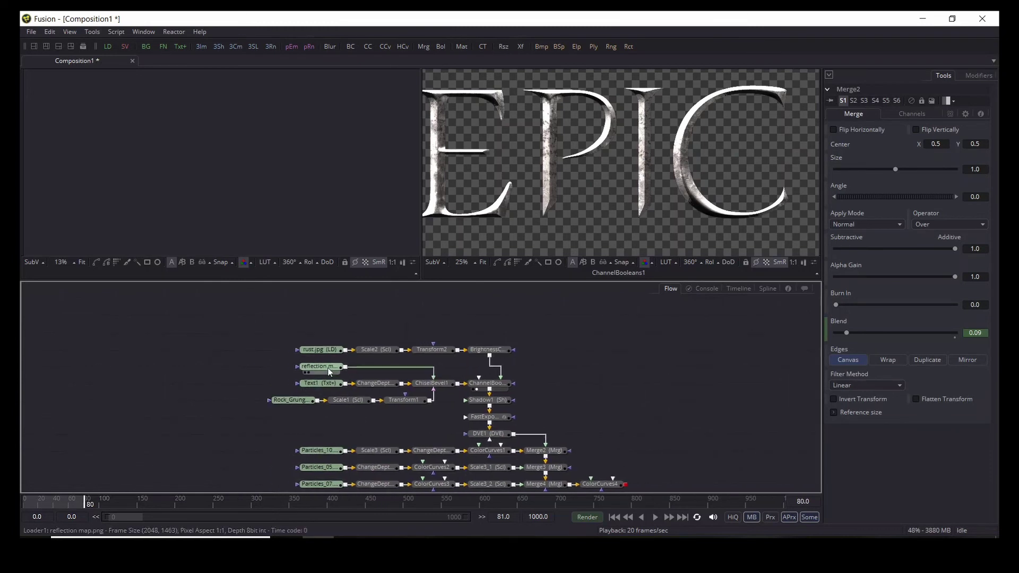
{"action": "key", "text": "ctrl+space"}
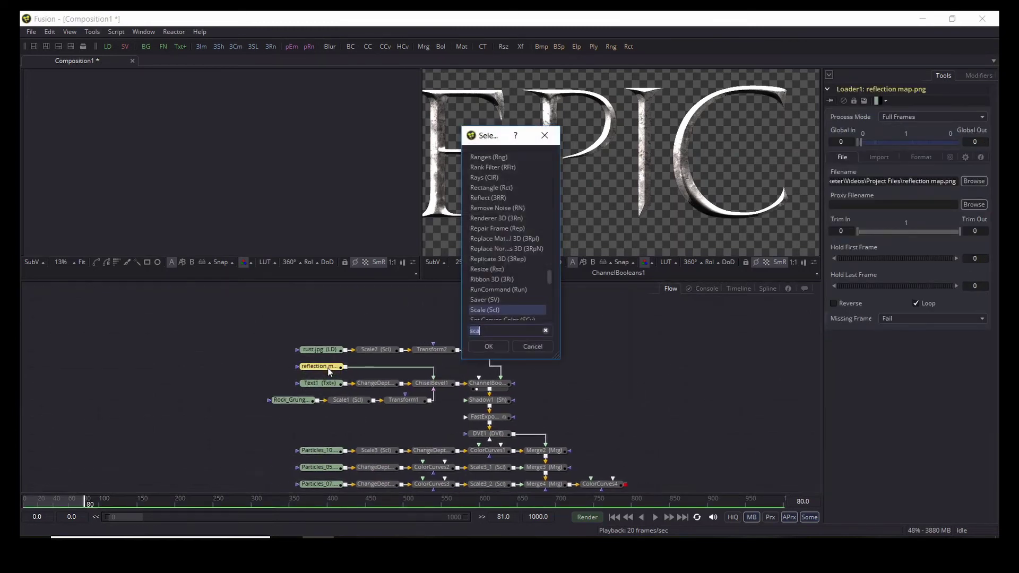
{"action": "type", "text": "tr"}
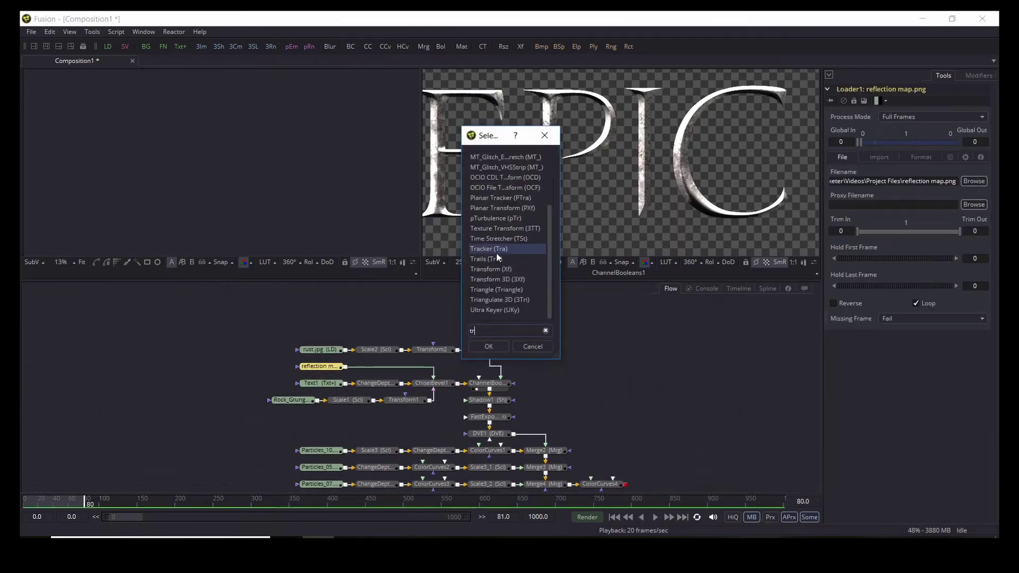
{"action": "key", "text": "BackSpace"}
{"action": "key", "text": "BackSpace"}
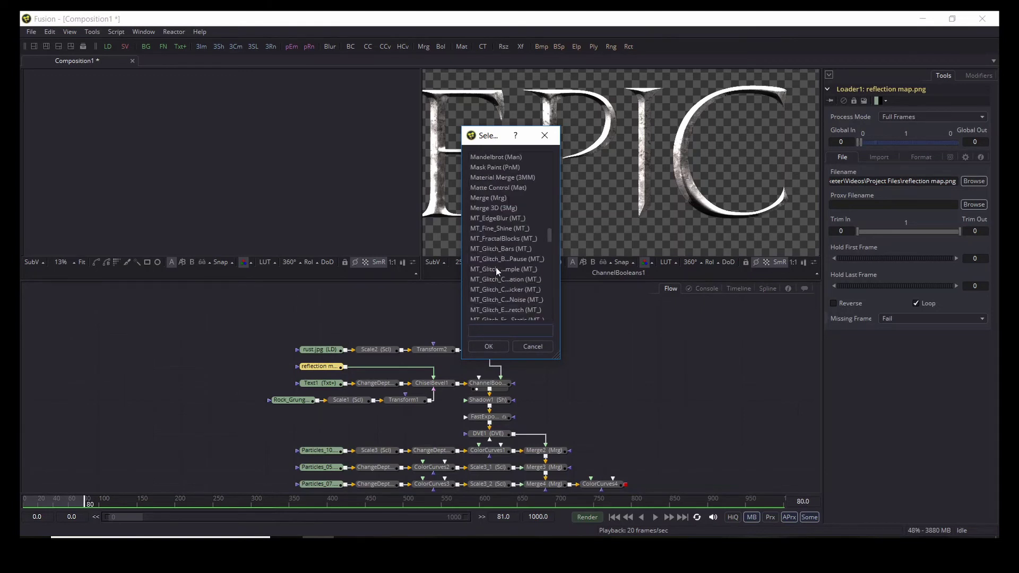
{"action": "type", "text": "xf"}
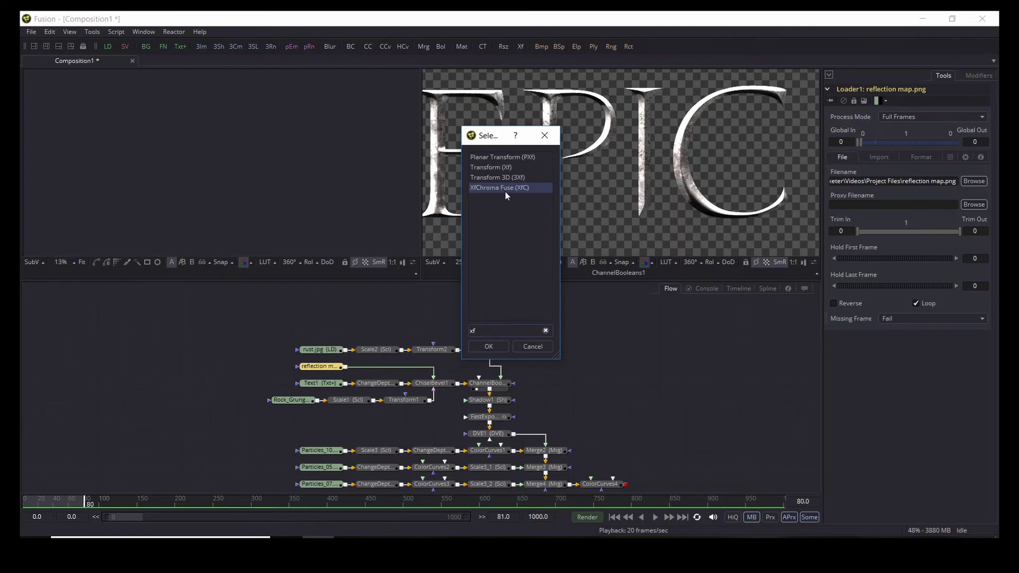
{"action": "left_click", "coordinate": [500, 169]}
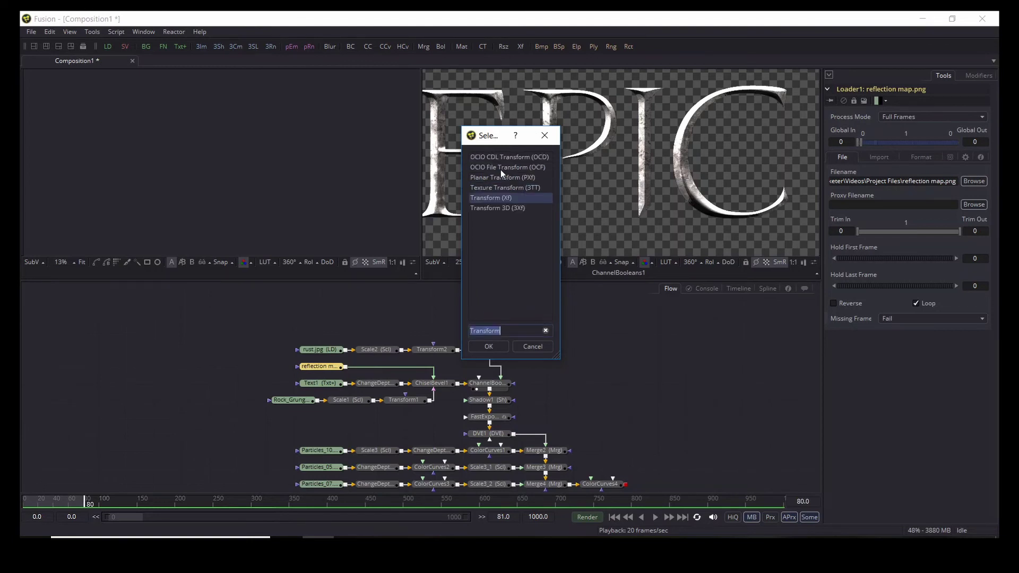
{"action": "left_click", "coordinate": [488, 346]}
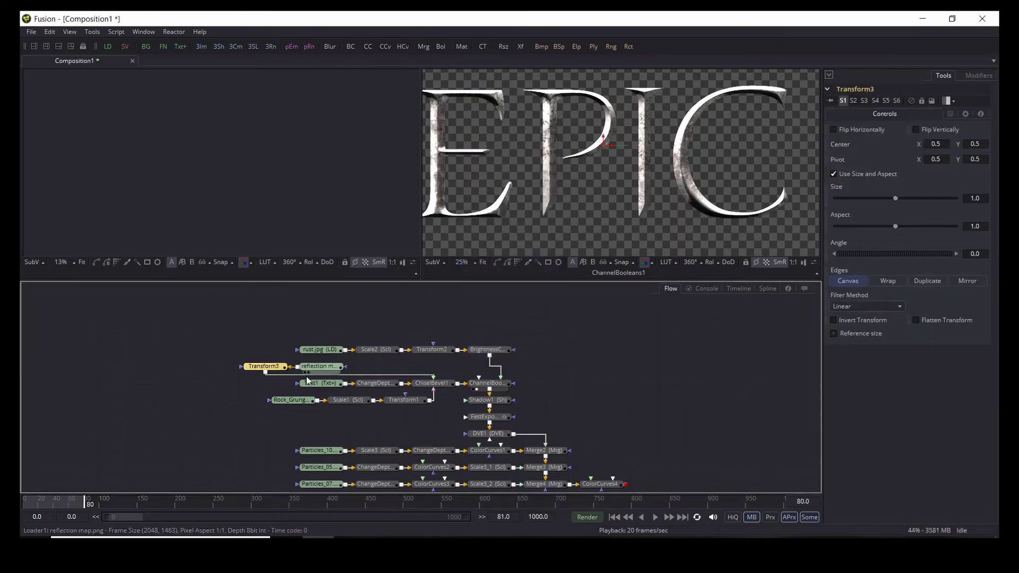
{"action": "left_click_drag", "start_coordinate": [276, 373], "coordinate": [387, 372]}
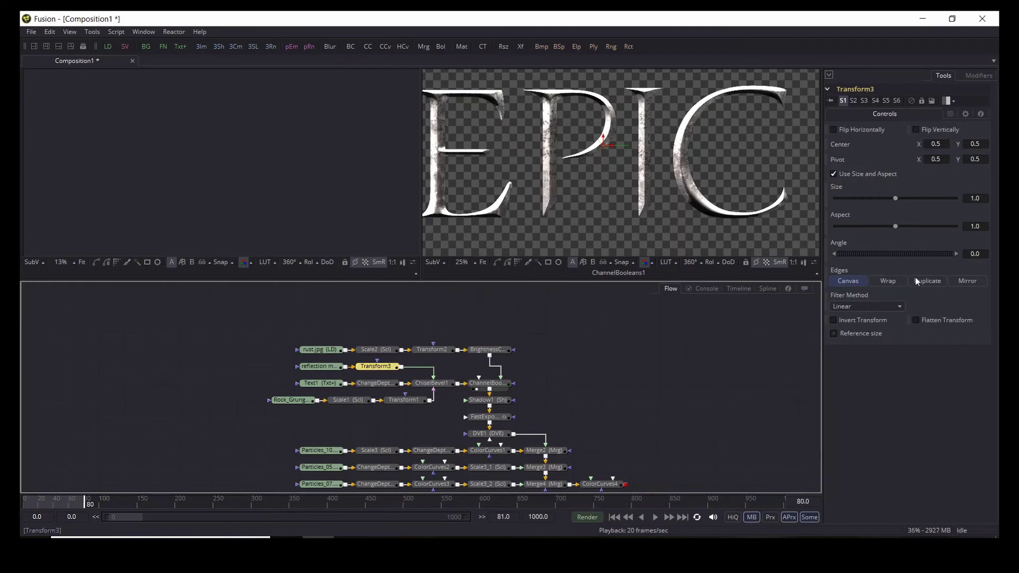
Set Transform3's edges to Mirror and start animating its Center at frame 0.
{"action": "left_click", "coordinate": [964, 282]}
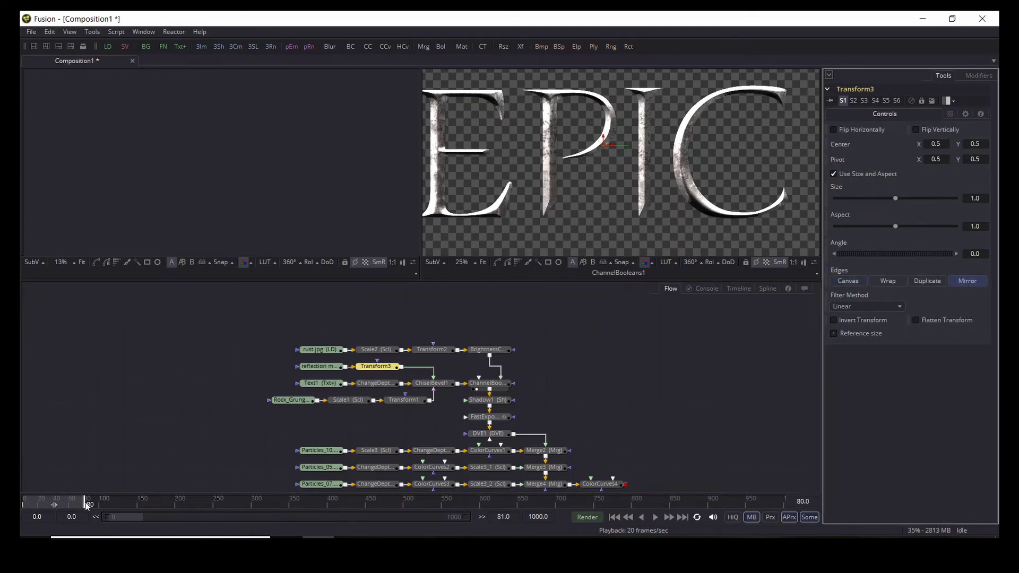
{"action": "left_click_drag", "start_coordinate": [87, 504], "coordinate": [25, 504]}
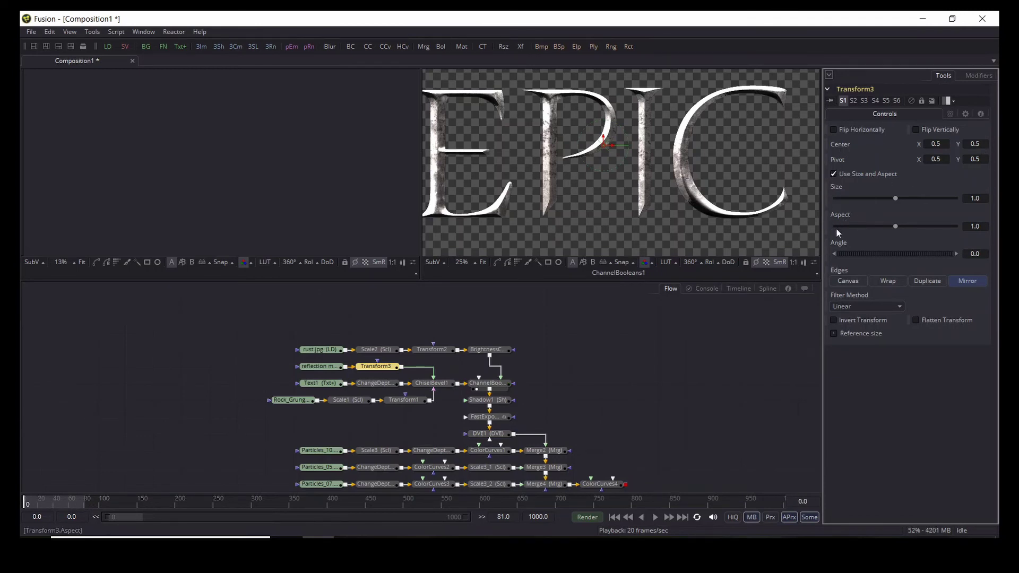
{"action": "right_click", "coordinate": [834, 145]}
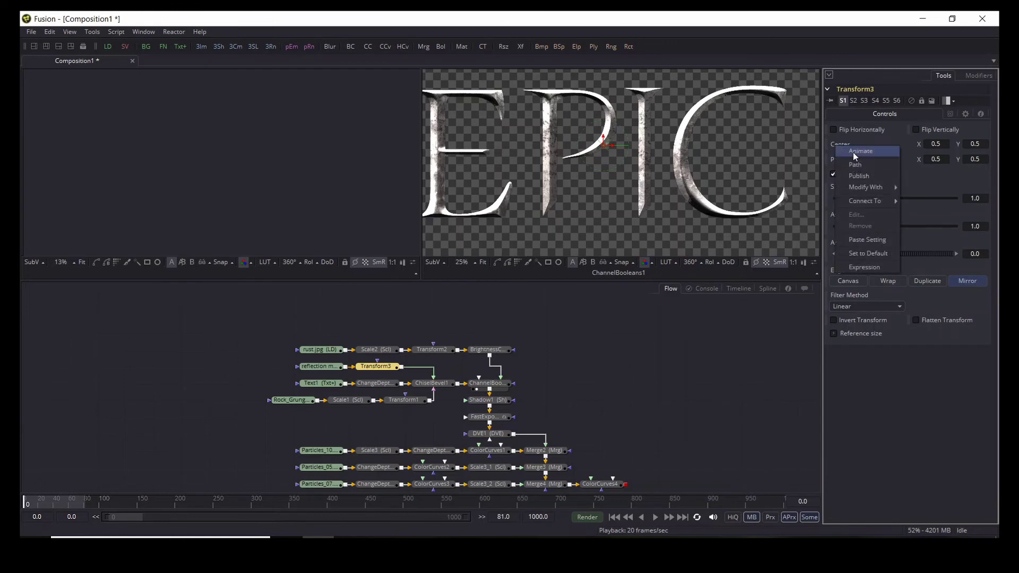
{"action": "left_click", "coordinate": [853, 152]}
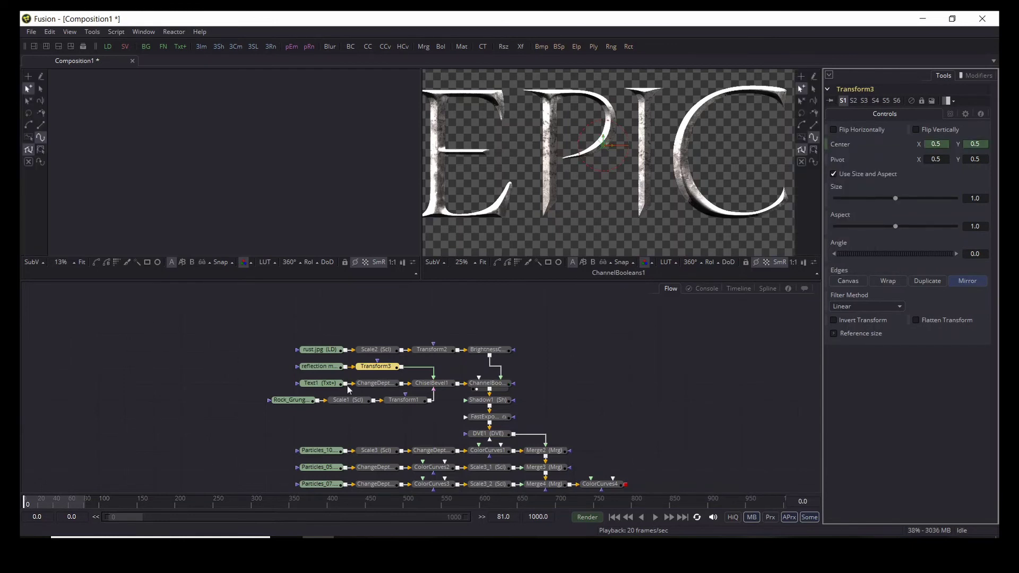
At frame 80, shift Transform3's Center horizontally to about X 0.796, keeping Y at 0.5, and inspect the reflections on the letters.
{"action": "scroll", "coordinate": [512, 199], "scroll_direction": "down", "scroll_amount": 1}
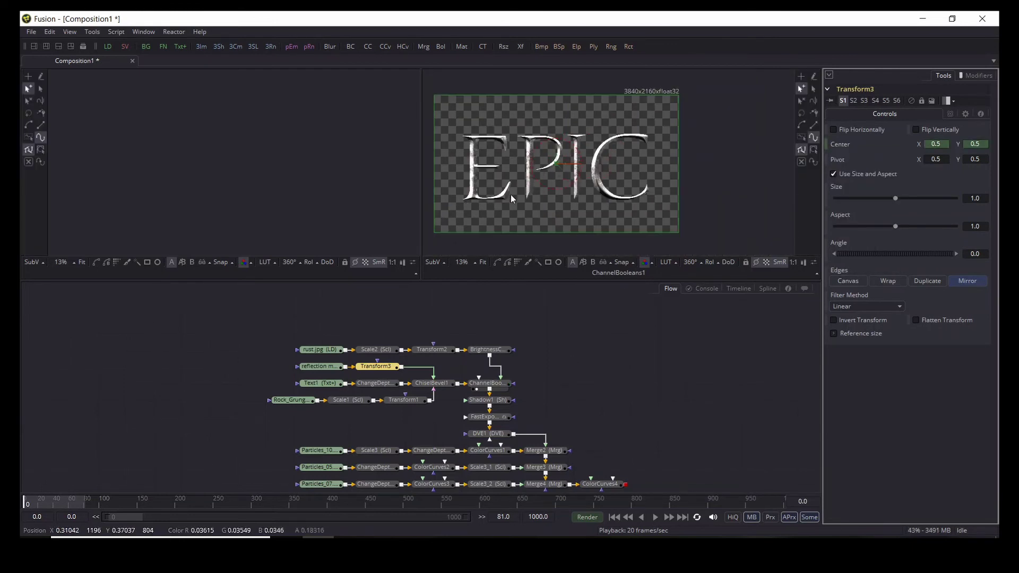
{"action": "left_click", "coordinate": [85, 505]}
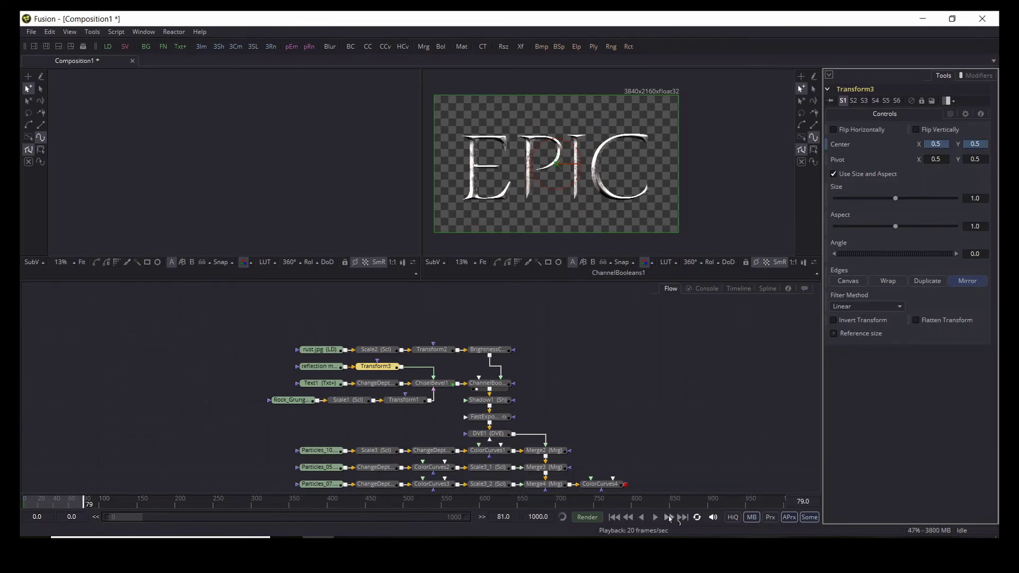
{"action": "left_click", "coordinate": [668, 517]}
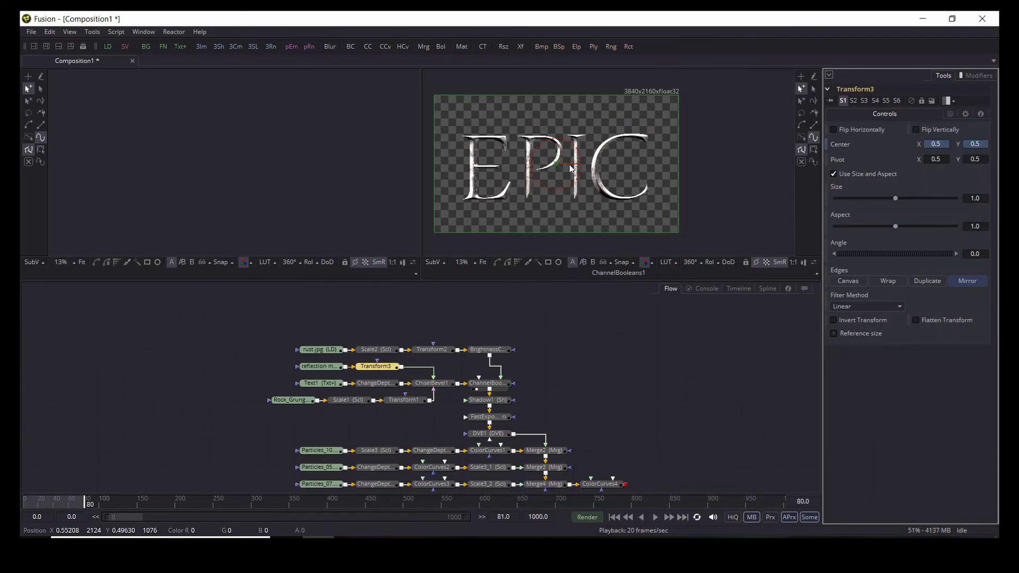
{"action": "left_click", "coordinate": [571, 168]}
{"action": "key", "text": "Right"}
{"action": "key", "text": "Right"}
{"action": "key", "text": "Right"}
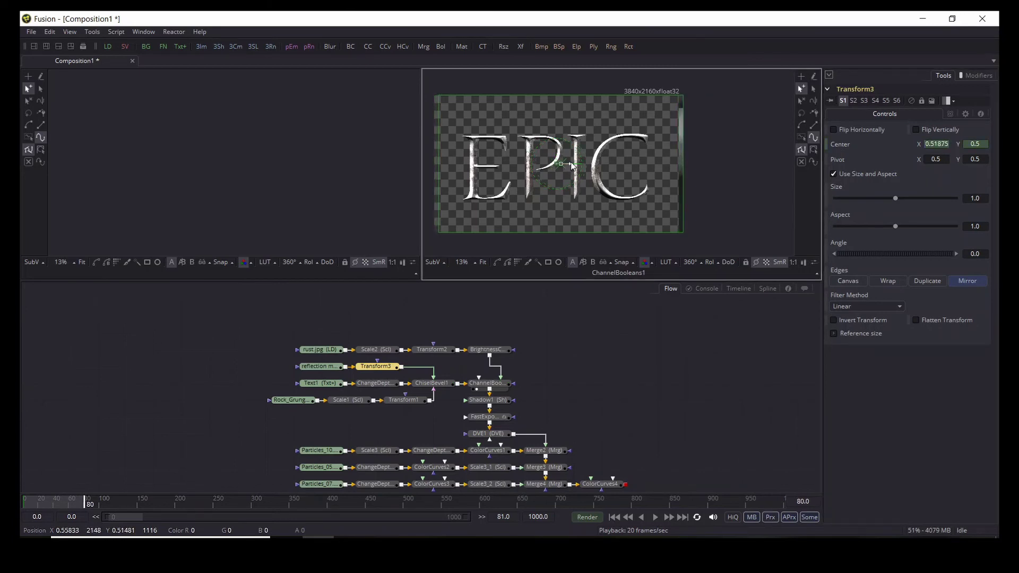
{"action": "left_click_drag", "start_coordinate": [571, 166], "coordinate": [595, 170]}
{"action": "left_click_drag", "start_coordinate": [599, 170], "coordinate": [640, 186]}
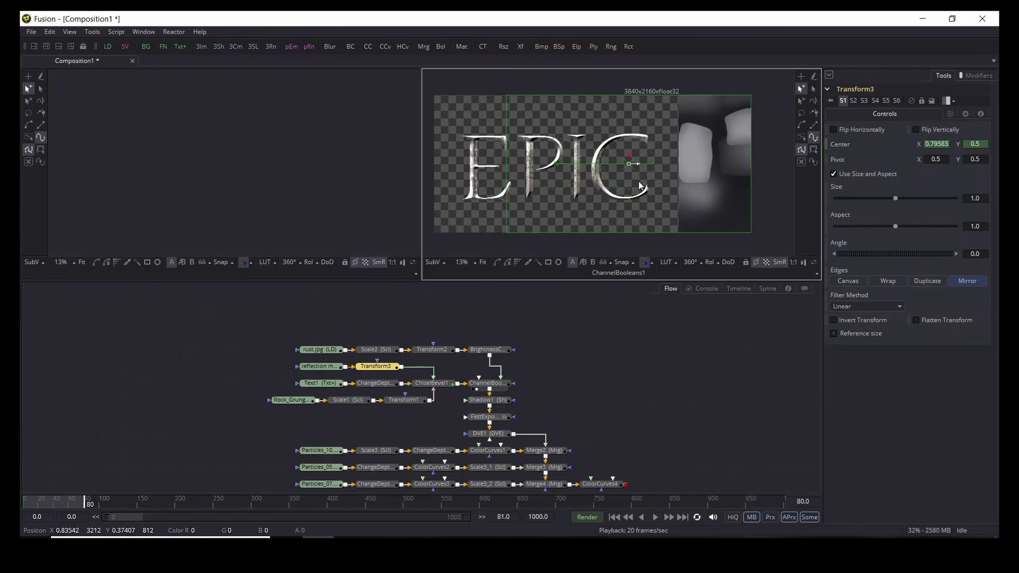
{"action": "left_click", "coordinate": [606, 378]}
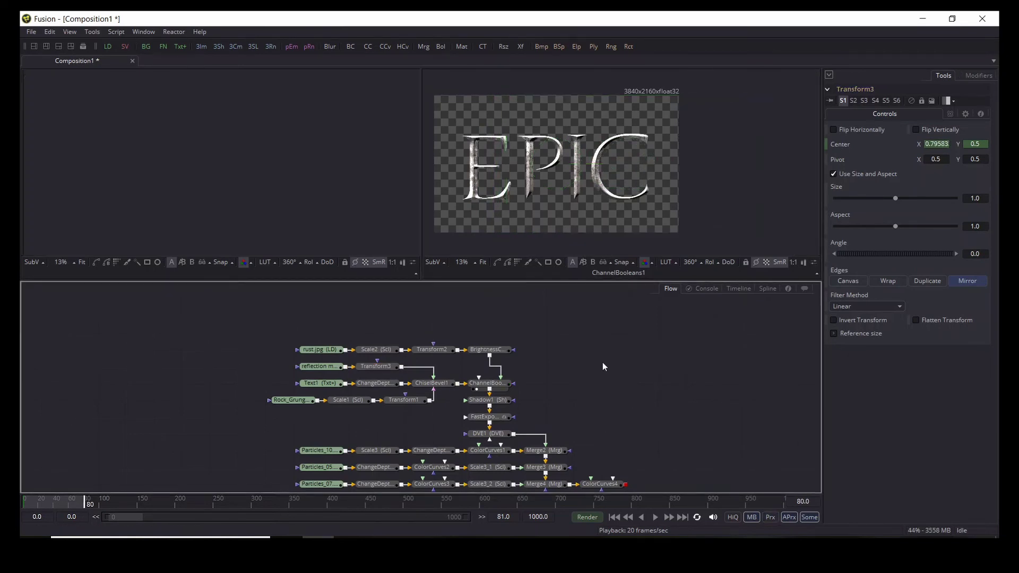
{"action": "scroll", "coordinate": [517, 173], "scroll_direction": "up", "scroll_amount": 3}
{"action": "scroll", "coordinate": [519, 170], "scroll_direction": "down", "scroll_amount": 5}
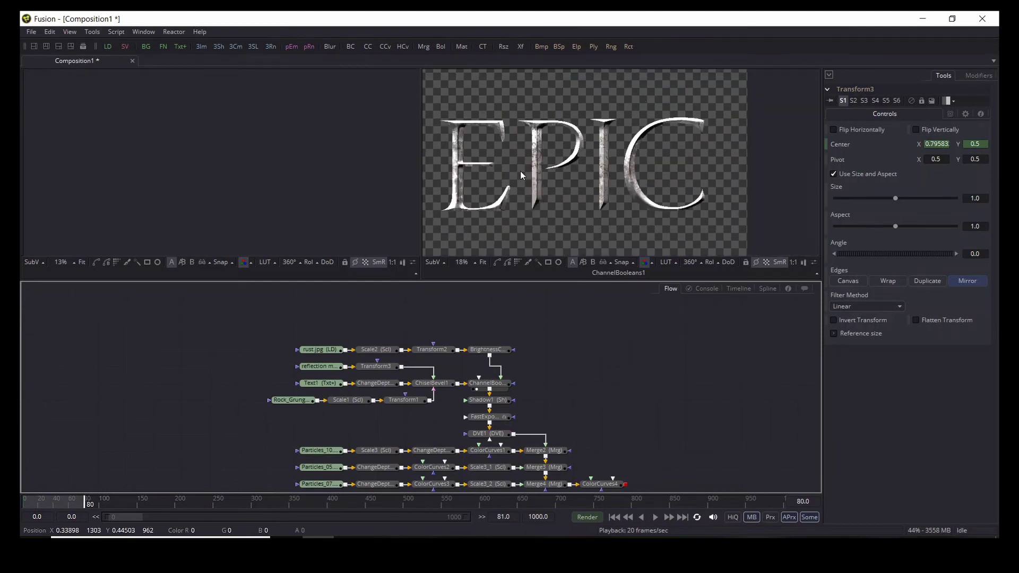
{"action": "scroll", "coordinate": [531, 170], "scroll_direction": "up", "scroll_amount": 3}
{"action": "scroll", "coordinate": [533, 169], "scroll_direction": "down", "scroll_amount": 2}
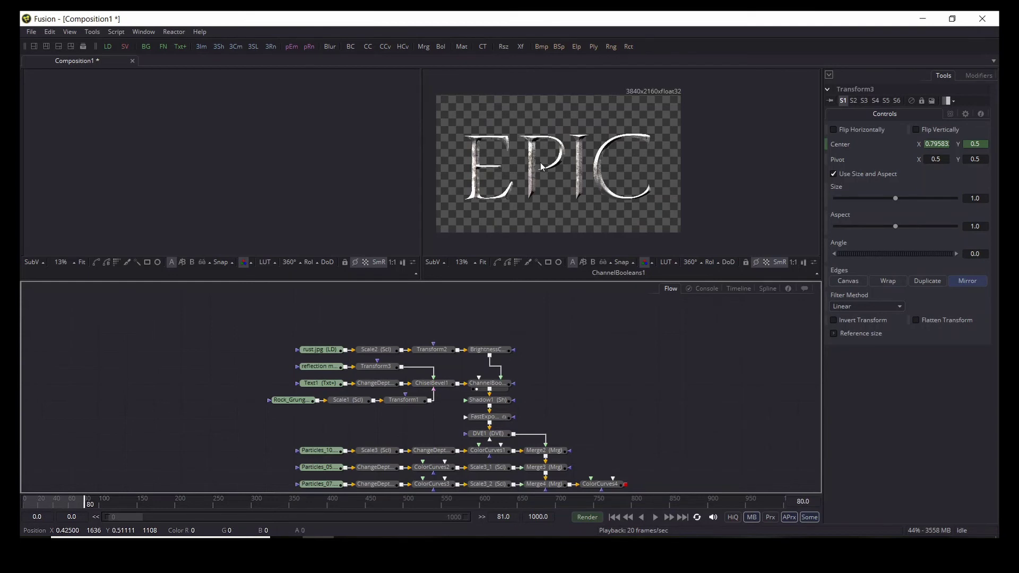
Tidy the flow by aligning the Rock_Grunge row with the columns above and stacking BrightnessContrast1 and the rust.jpg row above ChannelBooleans1.
{"action": "left_click_drag", "start_coordinate": [557, 400], "coordinate": [464, 366]}
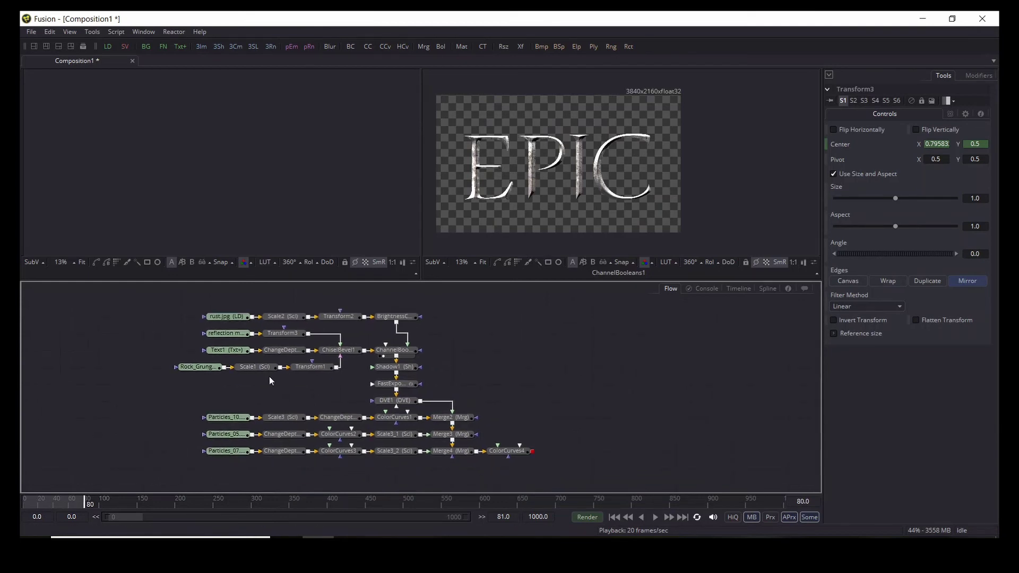
{"action": "left_click_drag", "start_coordinate": [174, 386], "coordinate": [324, 366]}
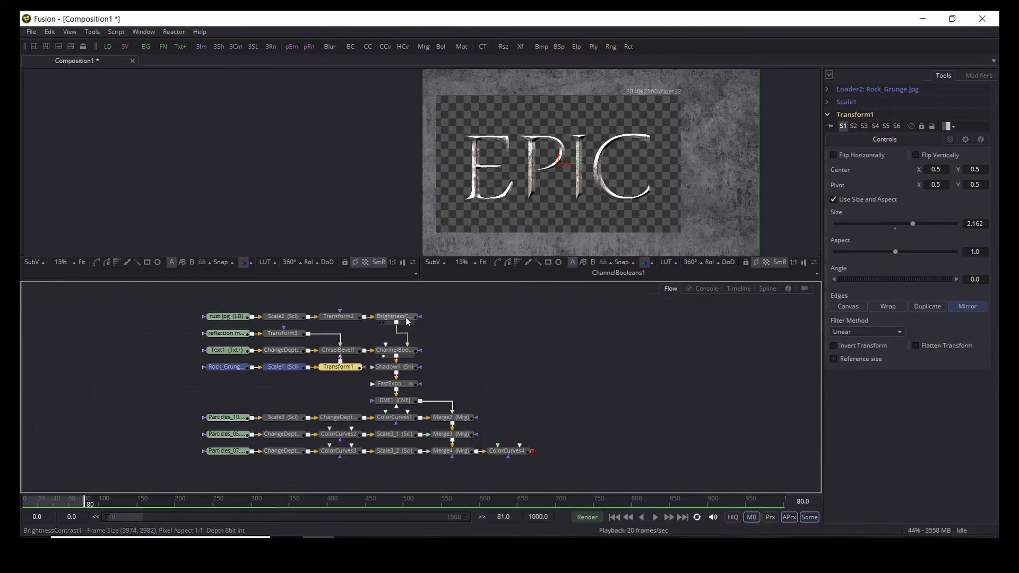
{"action": "left_click", "coordinate": [399, 337]}
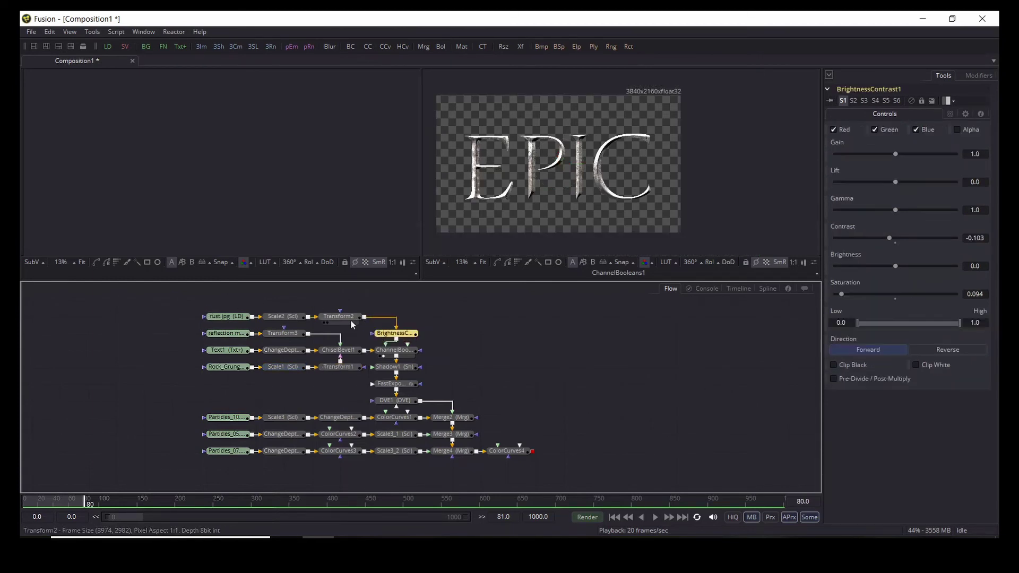
{"action": "left_click_drag", "start_coordinate": [351, 321], "coordinate": [407, 320]}
{"action": "left_click_drag", "start_coordinate": [295, 317], "coordinate": [345, 322]}
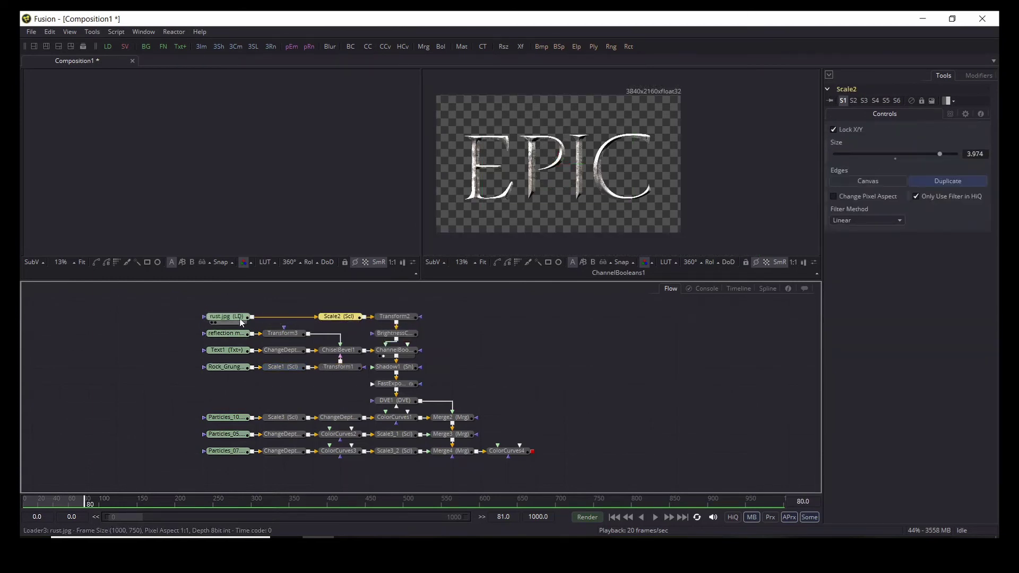
{"action": "left_click_drag", "start_coordinate": [225, 317], "coordinate": [283, 317]}
View ColorCurves4, hide FastExpoGlow's curves in the Spline editor, and fit the remaining Path1 Displacement curve.
{"action": "left_click_drag", "start_coordinate": [506, 360], "coordinate": [405, 300]}
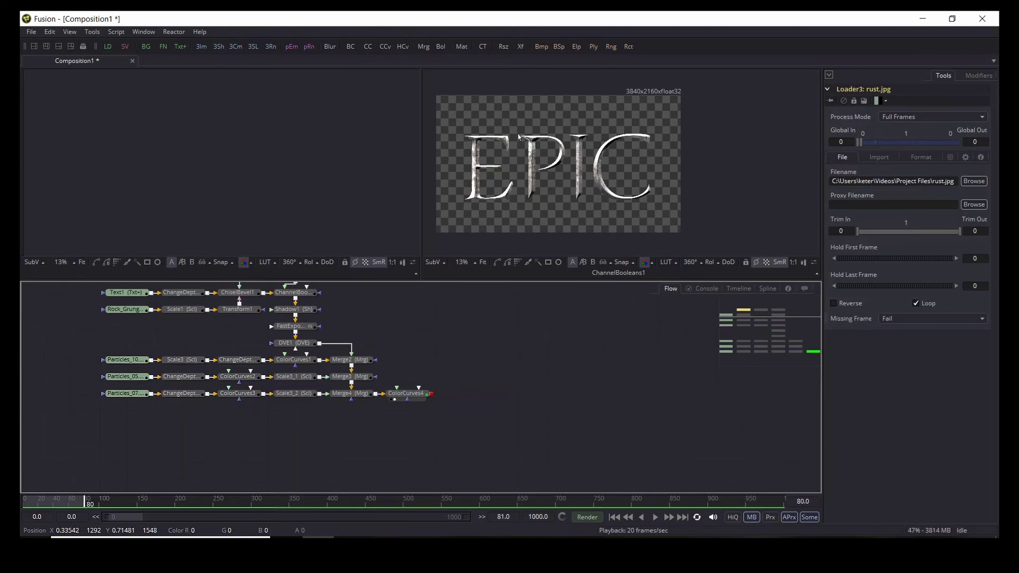
{"action": "key", "text": "2"}
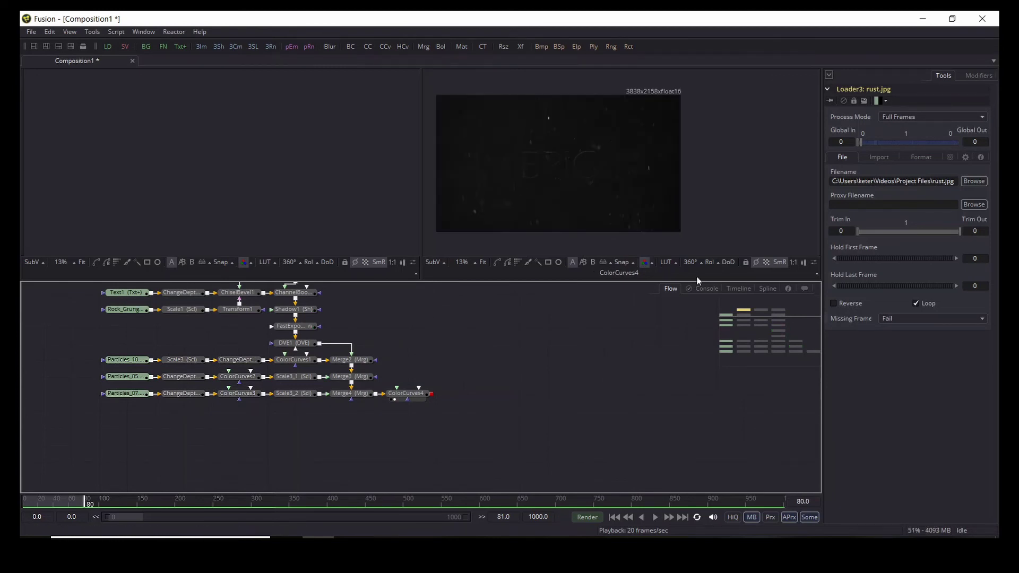
{"action": "left_click", "coordinate": [764, 288]}
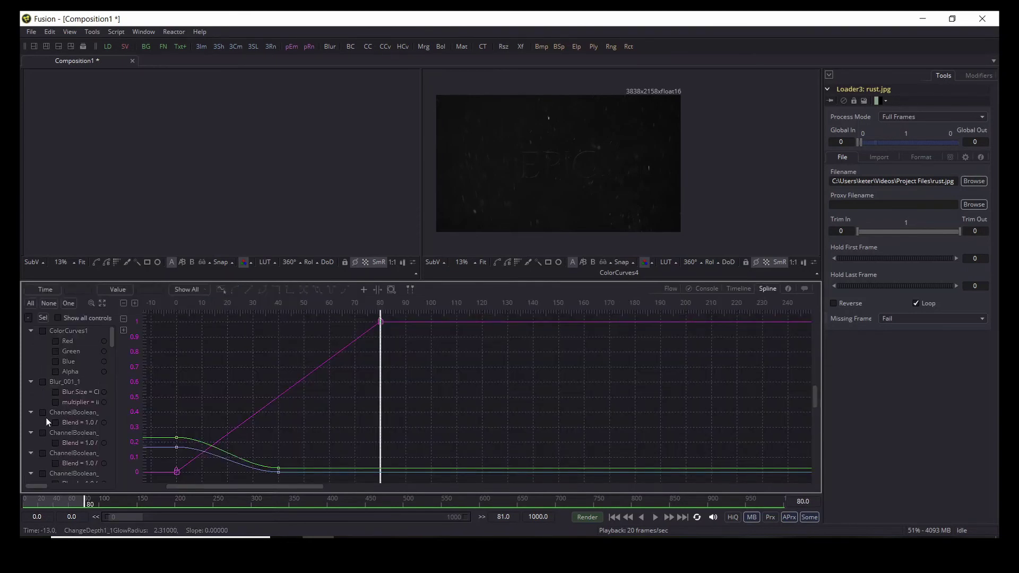
{"action": "scroll", "coordinate": [48, 422], "scroll_direction": "down", "scroll_amount": 5}
{"action": "scroll", "coordinate": [49, 444], "scroll_direction": "down", "scroll_amount": 10}
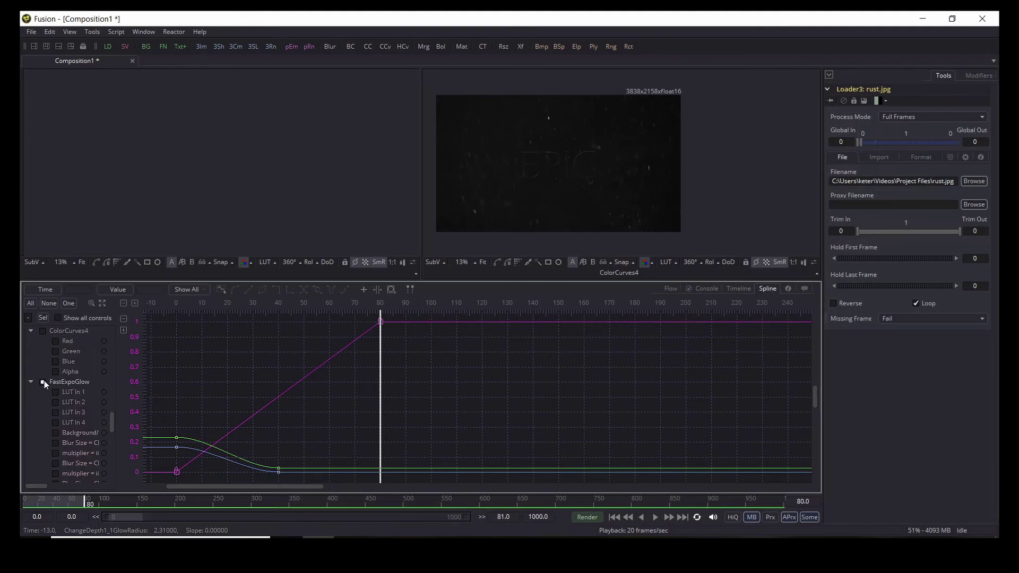
{"action": "left_click", "coordinate": [43, 381]}
{"action": "left_click", "coordinate": [103, 304]}
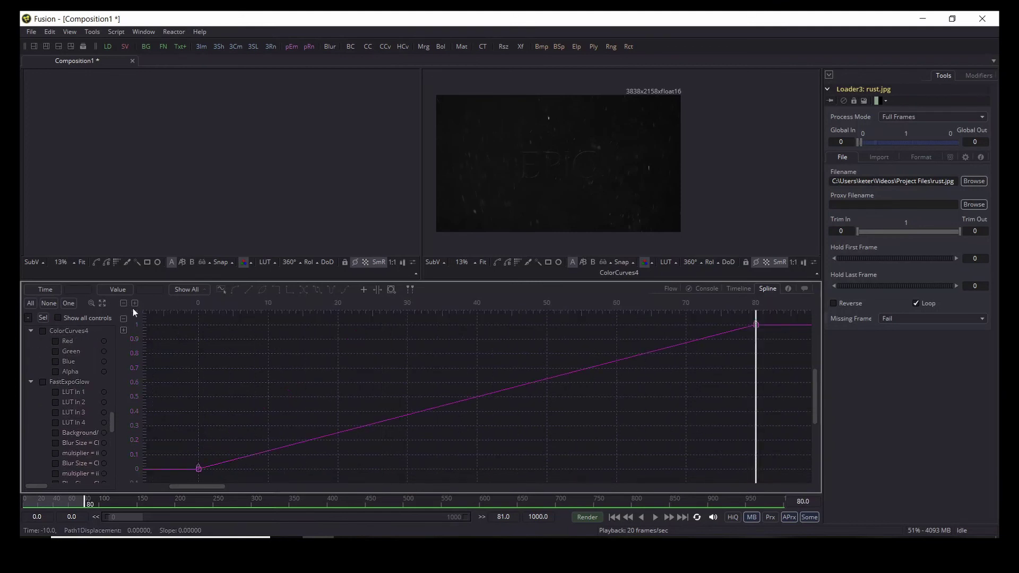
Smooth both keyframes of the Path1 Displacement curve and extend the end keyframe's handle back to about frame 18.
{"action": "left_click_drag", "start_coordinate": [183, 321], "coordinate": [782, 476]}
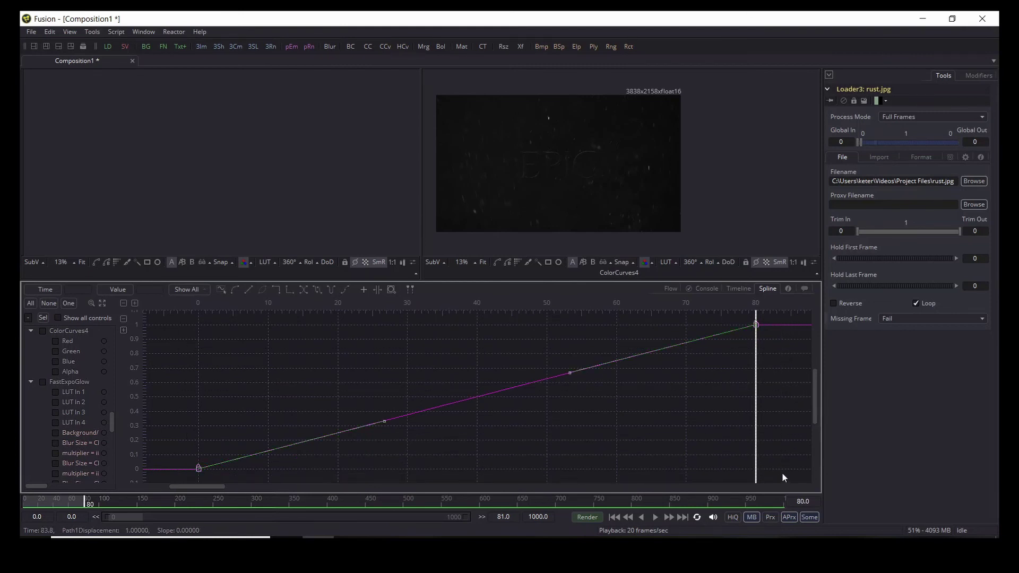
{"action": "key", "text": "shift+s"}
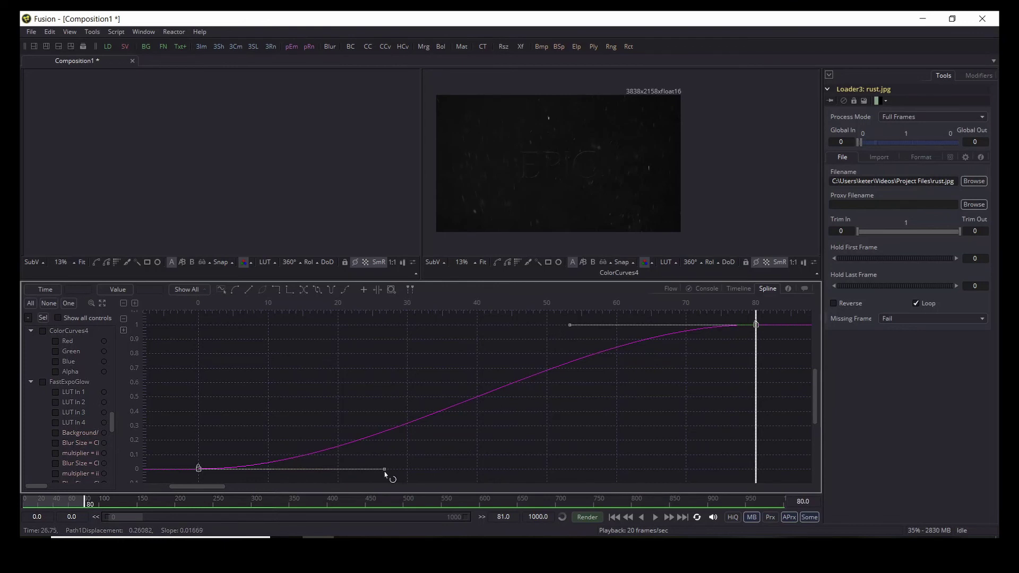
{"action": "left_click", "coordinate": [562, 332]}
{"action": "left_click_drag", "start_coordinate": [578, 320], "coordinate": [809, 352]}
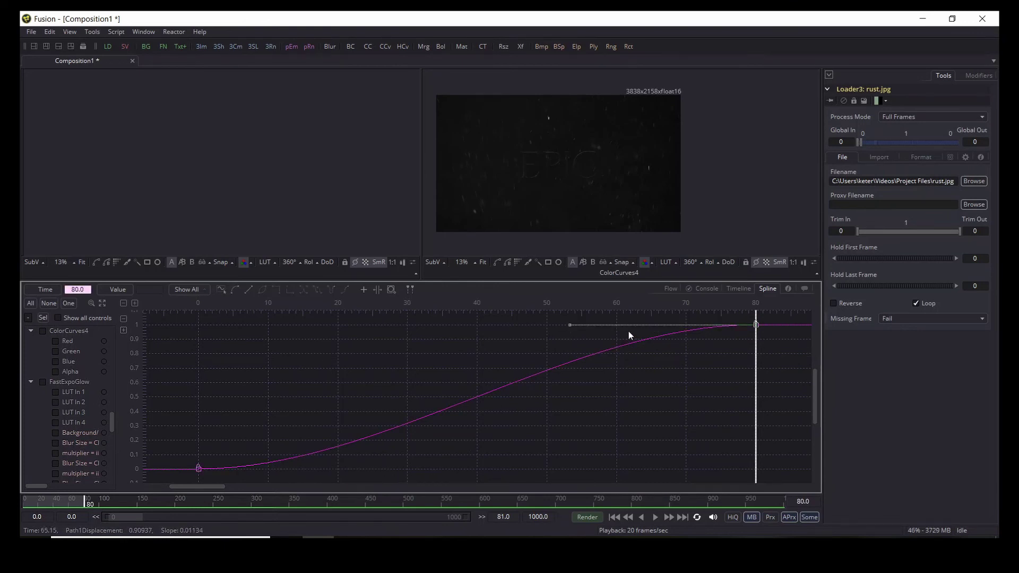
{"action": "left_click_drag", "start_coordinate": [562, 325], "coordinate": [320, 329]}
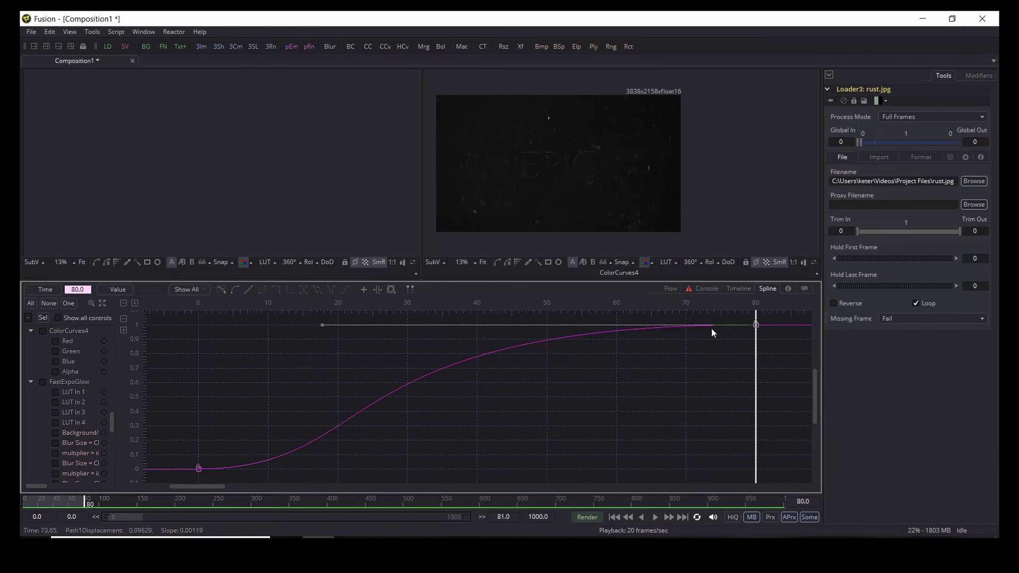
Return to the node flow at frame 0 and add a black Background node directly below ColorCurves4.
{"action": "left_click", "coordinate": [669, 289]}
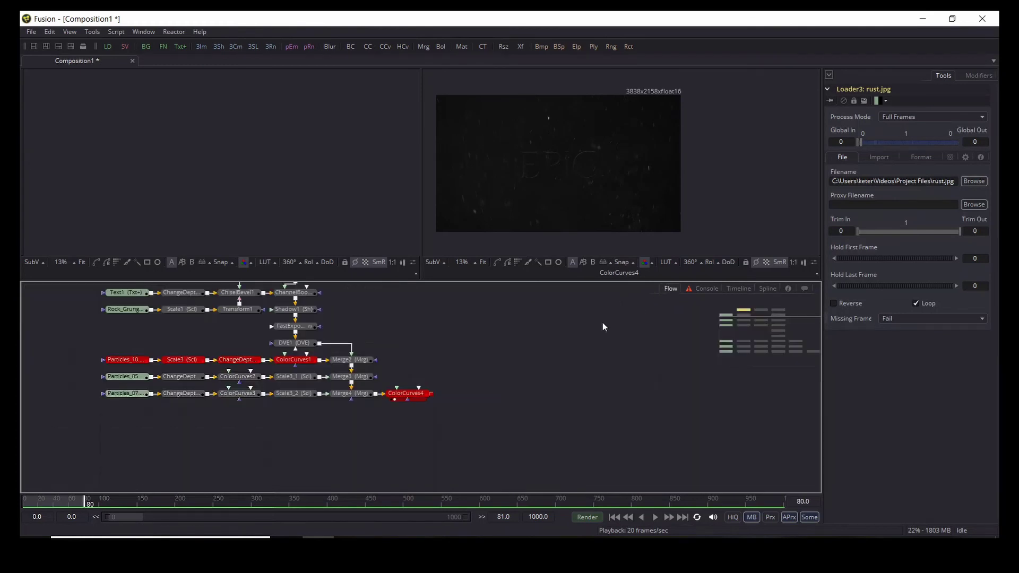
{"action": "left_click_drag", "start_coordinate": [414, 338], "coordinate": [461, 368]}
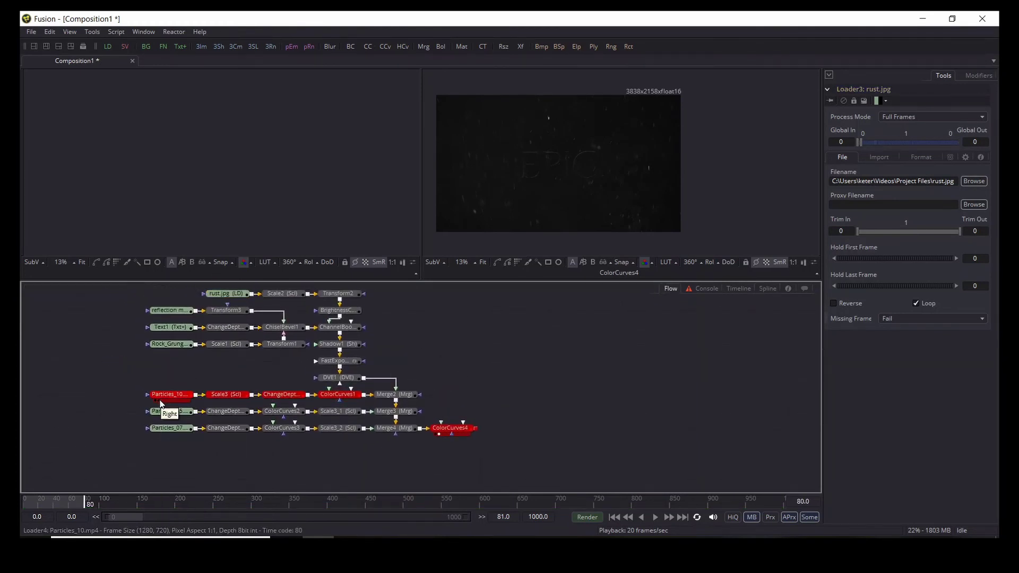
{"action": "left_click_drag", "start_coordinate": [85, 501], "coordinate": [25, 502]}
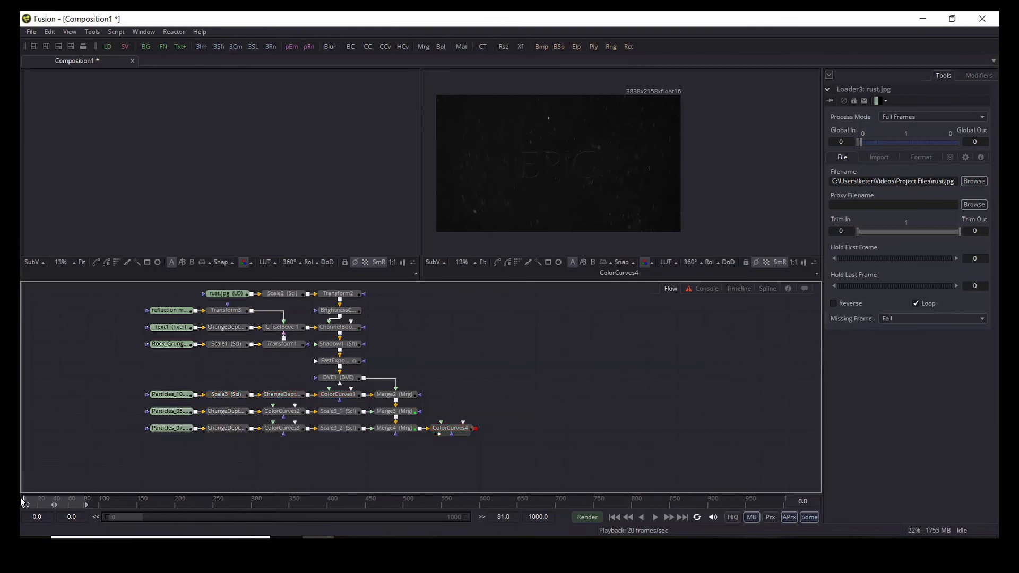
{"action": "left_click", "coordinate": [448, 429]}
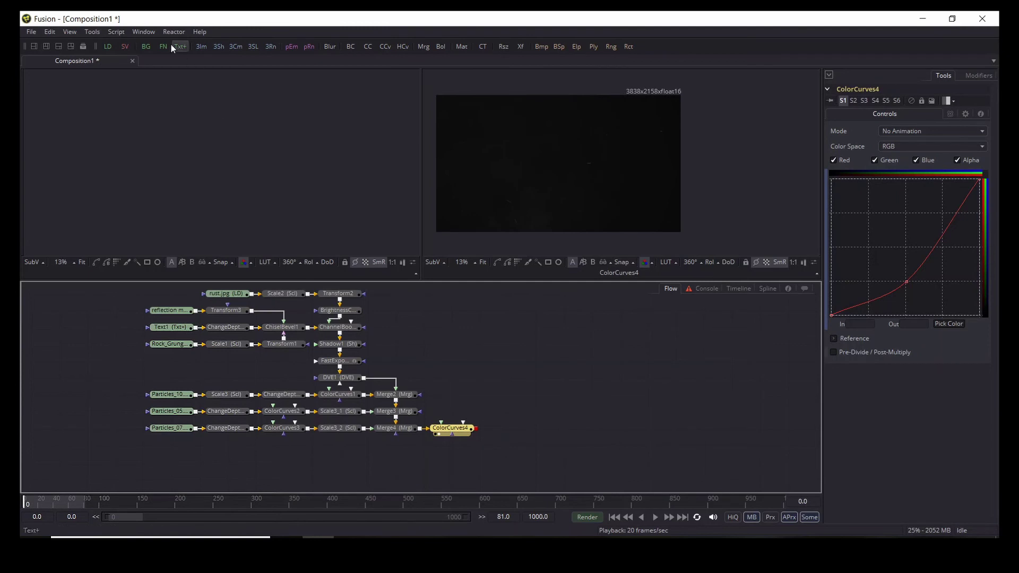
{"action": "left_click", "coordinate": [476, 380]}
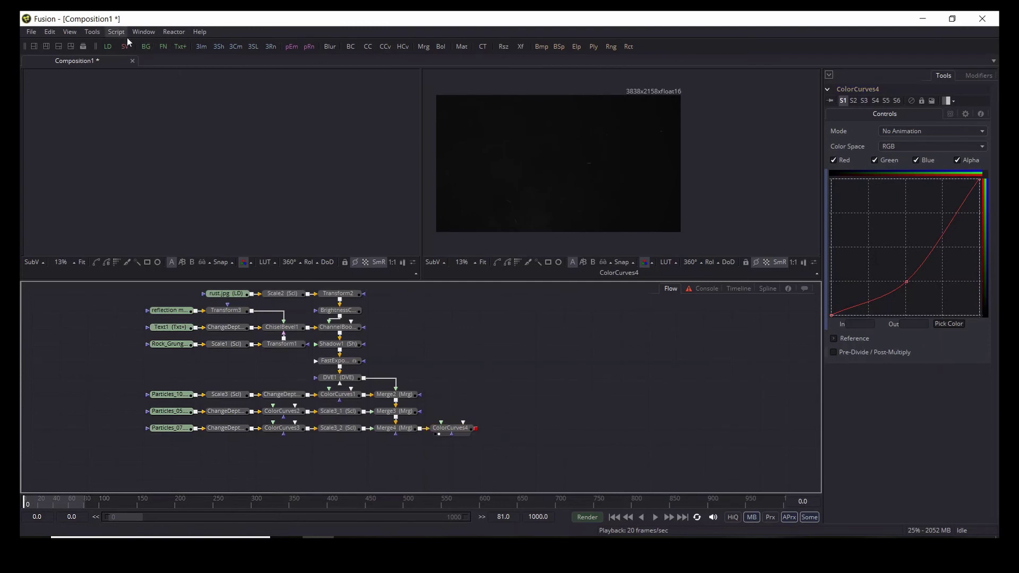
{"action": "left_click_drag", "start_coordinate": [146, 47], "coordinate": [450, 447]}
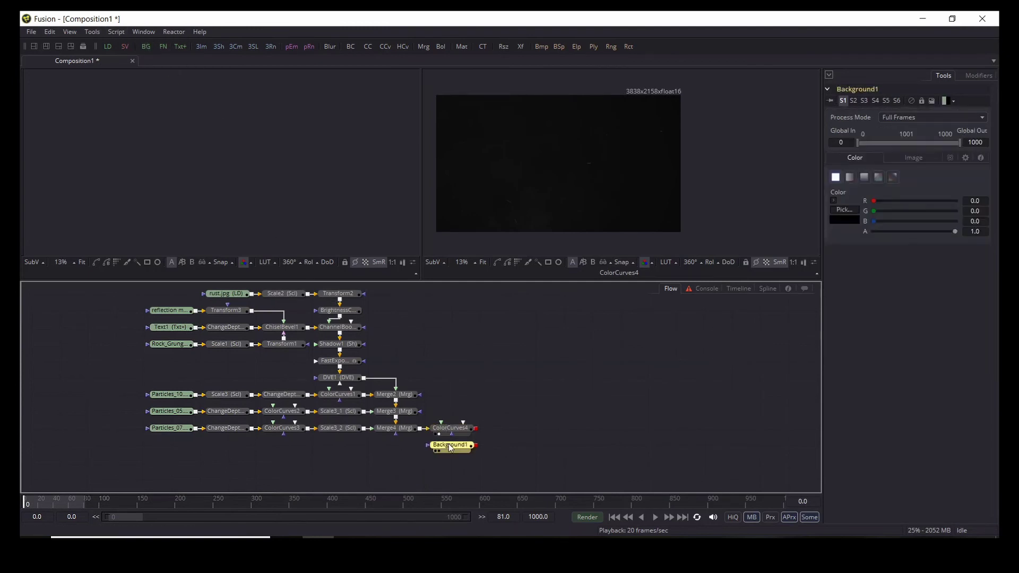
Add a Rectangle mask to Background1 and size it to about 1.004 wide and 0.79 high.
{"action": "left_click", "coordinate": [548, 262]}
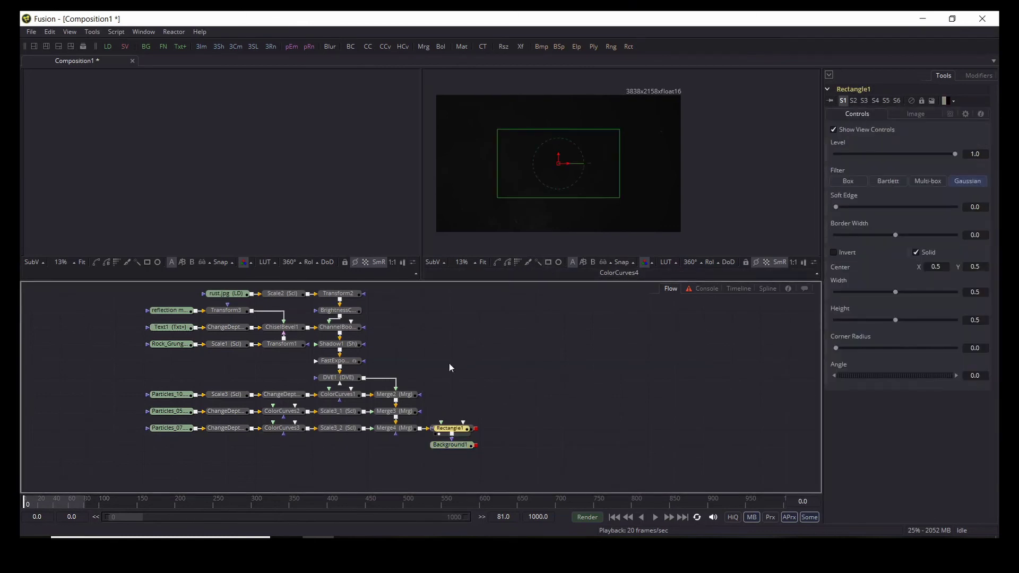
{"action": "mouse_move", "coordinate": [451, 445]}
{"action": "left_mouse_down"}
{"action": "mouse_move", "coordinate": [472, 451]}
{"action": "mouse_move", "coordinate": [443, 446]}
{"action": "left_mouse_up"}
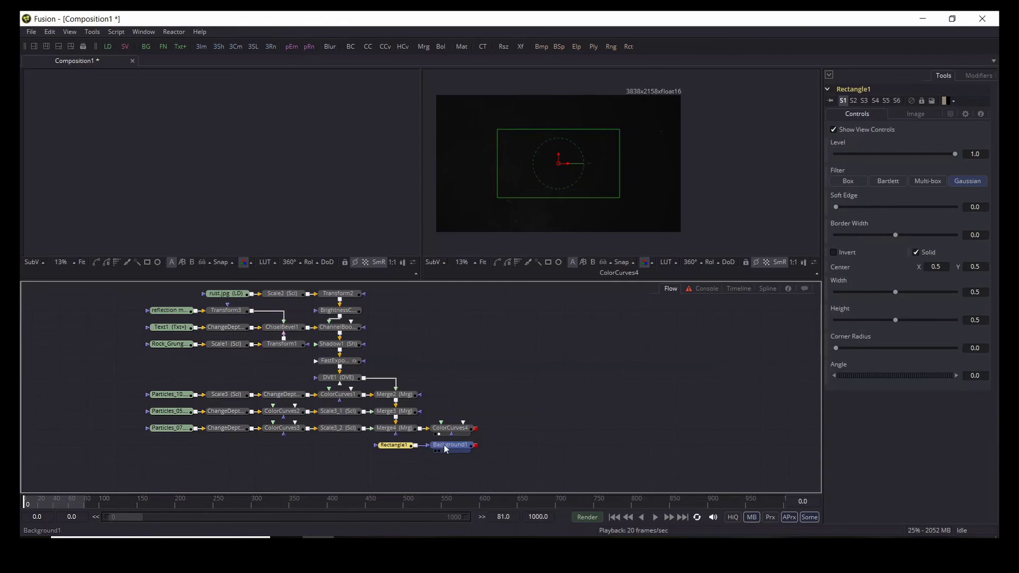
{"action": "left_click", "coordinate": [393, 451]}
{"action": "left_click_drag", "start_coordinate": [622, 174], "coordinate": [681, 176]}
{"action": "left_click_drag", "start_coordinate": [588, 198], "coordinate": [594, 222]}
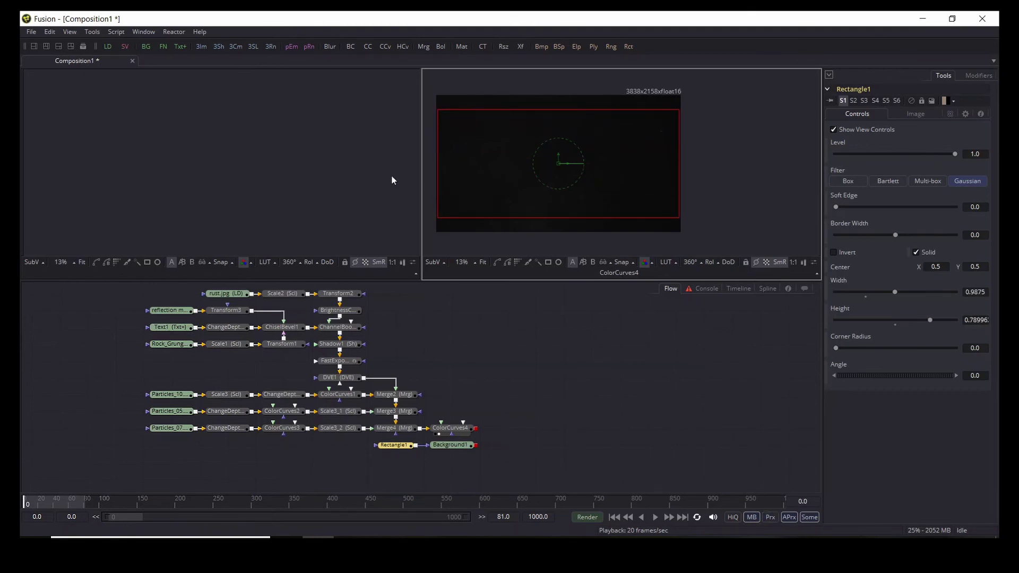
{"action": "mouse_move", "coordinate": [439, 184]}
{"action": "left_mouse_down"}
{"action": "mouse_move", "coordinate": [431, 194]}
{"action": "mouse_move", "coordinate": [444, 201]}
{"action": "left_mouse_up"}
{"action": "scroll", "coordinate": [432, 195], "scroll_direction": "up", "scroll_amount": 3}
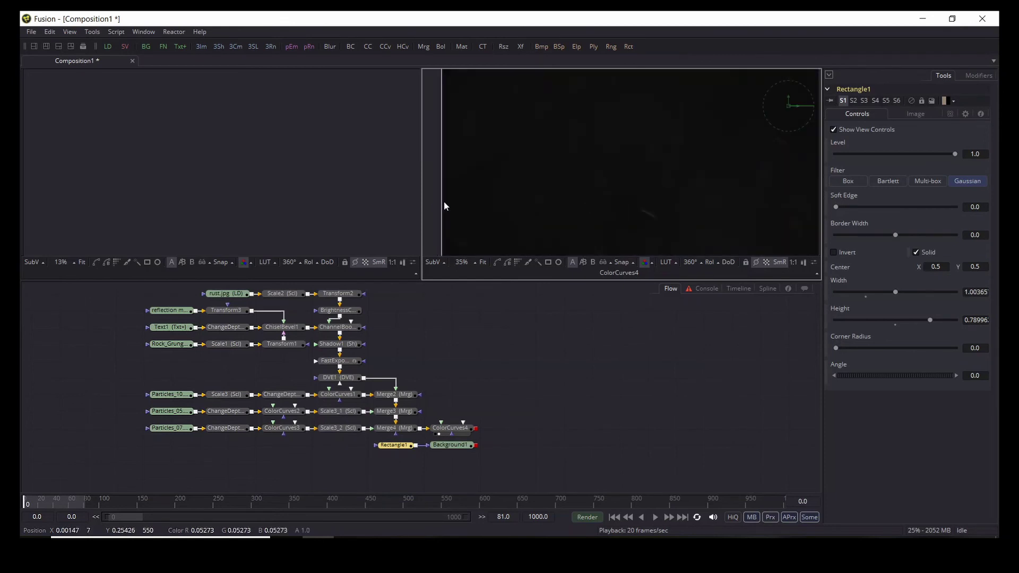
{"action": "left_click", "coordinate": [468, 307]}
{"action": "scroll", "coordinate": [478, 193], "scroll_direction": "down", "scroll_amount": 4}
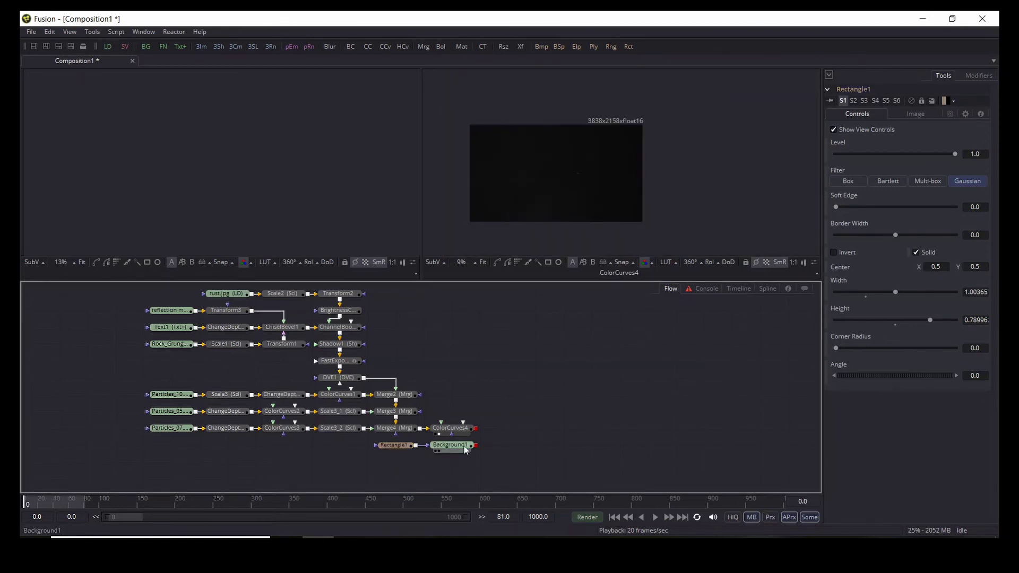
Merge Background1 over ColorCurves4 and, at frame 25, invert Rectangle1 to create black letterbox bars.
{"action": "left_click_drag", "start_coordinate": [476, 428], "coordinate": [477, 448]}
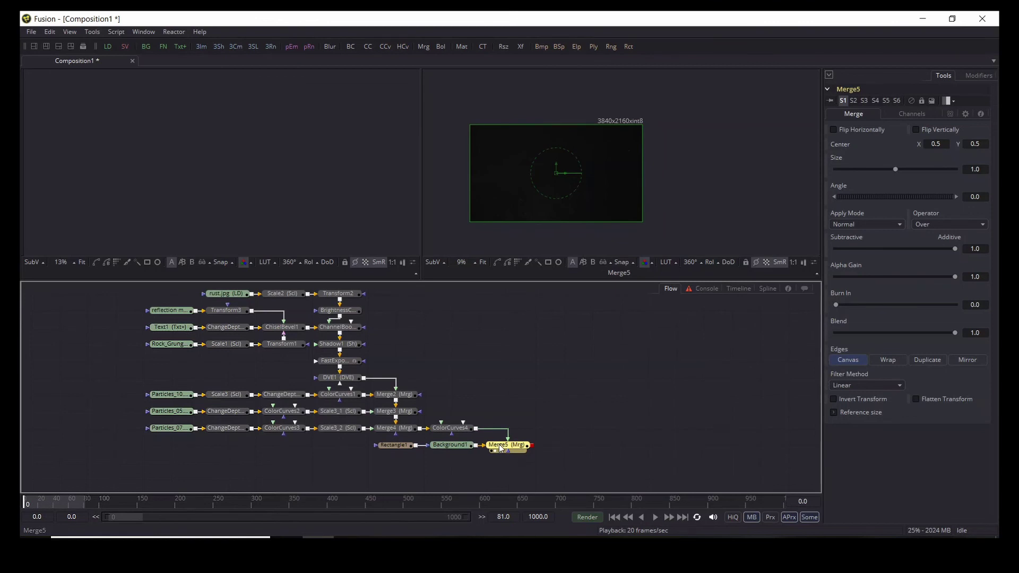
{"action": "left_click", "coordinate": [42, 497]}
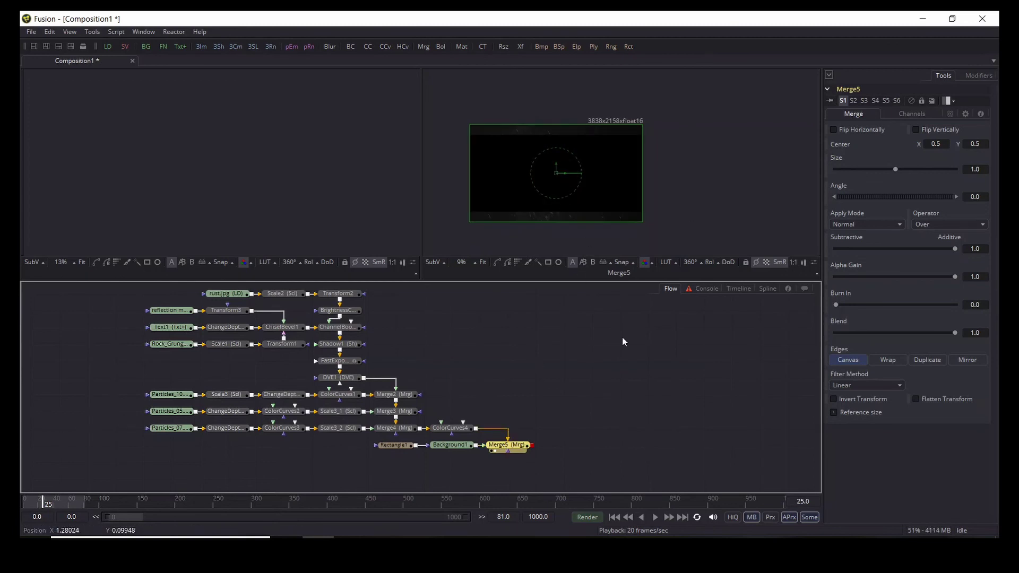
{"action": "left_click", "coordinate": [393, 450]}
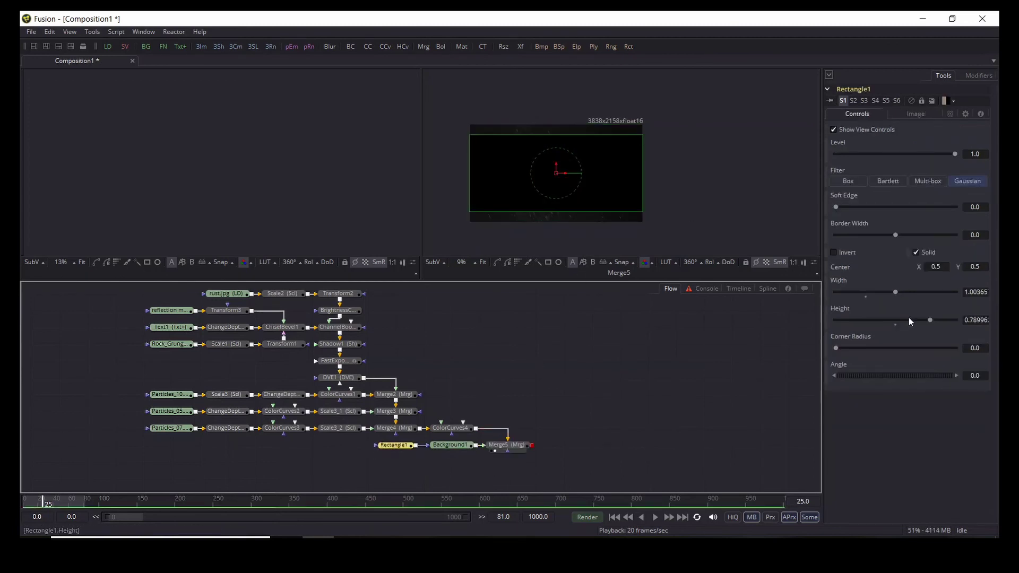
{"action": "left_click", "coordinate": [833, 252]}
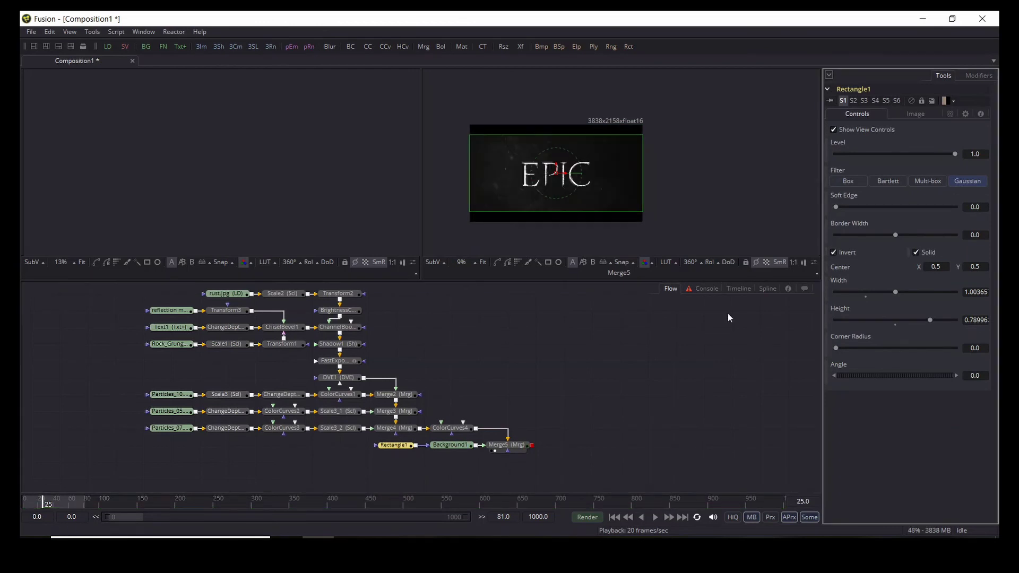
{"action": "left_click", "coordinate": [615, 377]}
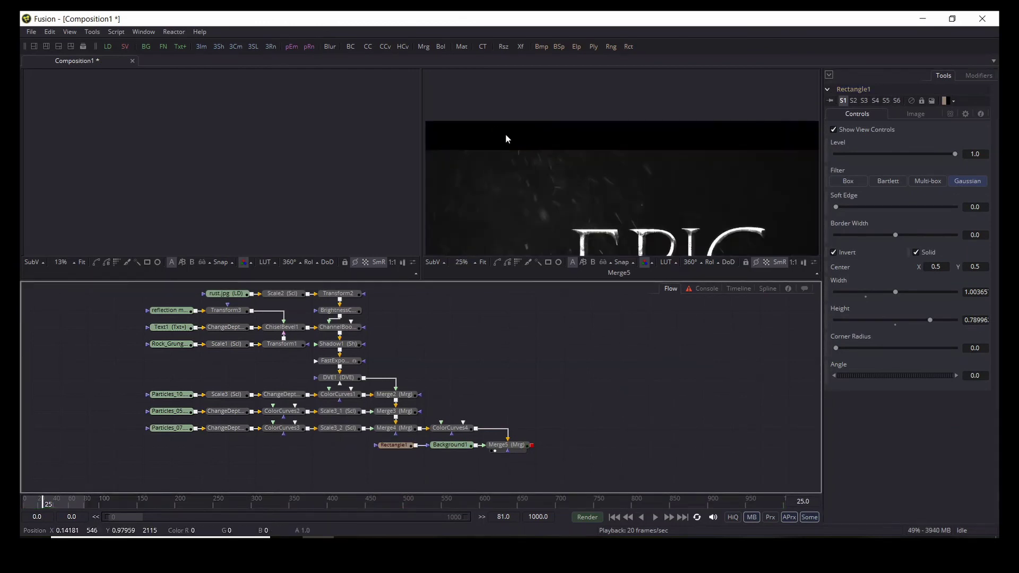
{"action": "scroll", "coordinate": [546, 177], "scroll_direction": "up", "scroll_amount": 1}
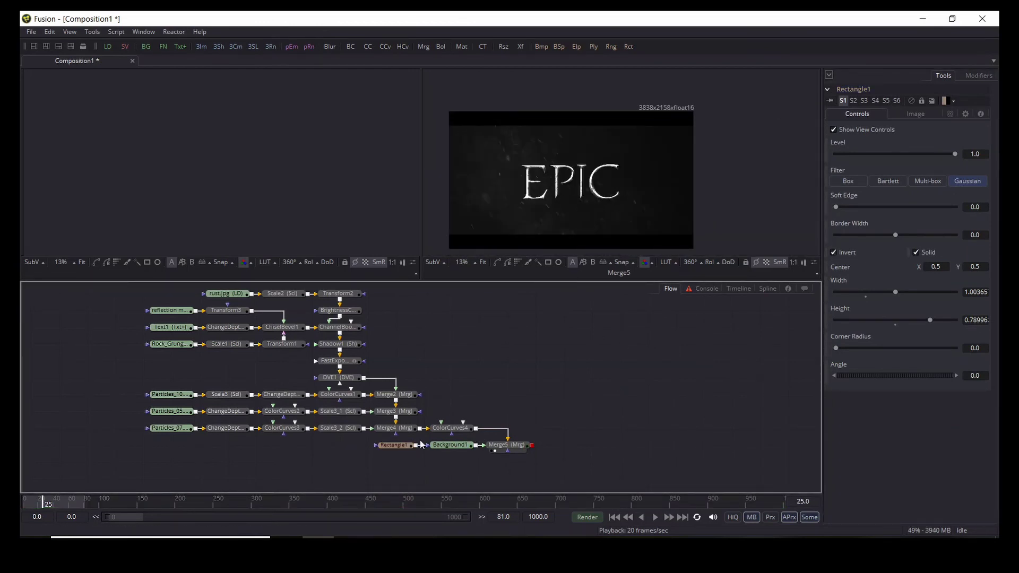
Reduce Rectangle1's height to about 0.775 to thicken the letterbox bars, and inspect the framed title.
{"action": "left_click", "coordinate": [401, 445]}
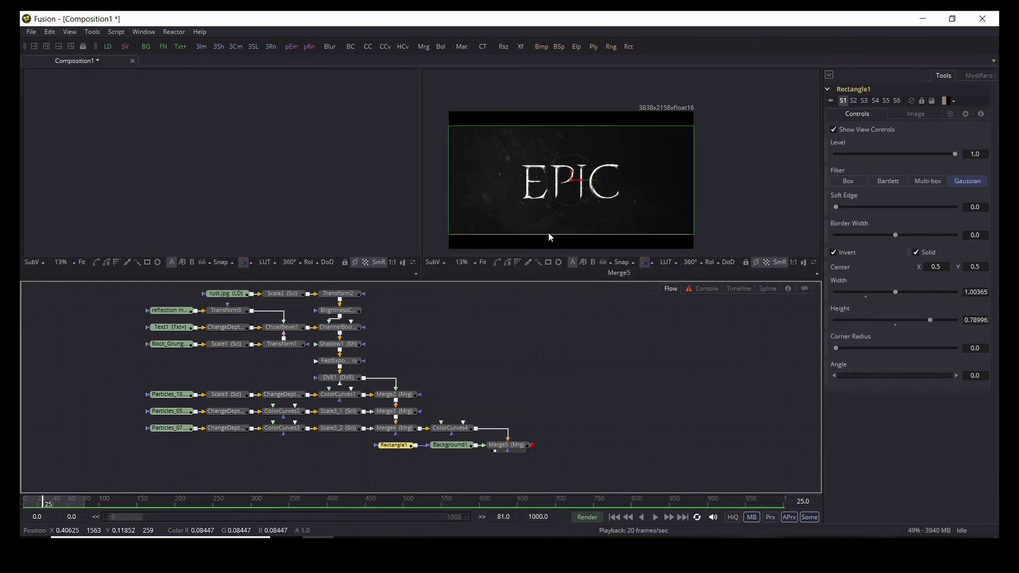
{"action": "left_click_drag", "start_coordinate": [548, 233], "coordinate": [549, 232]}
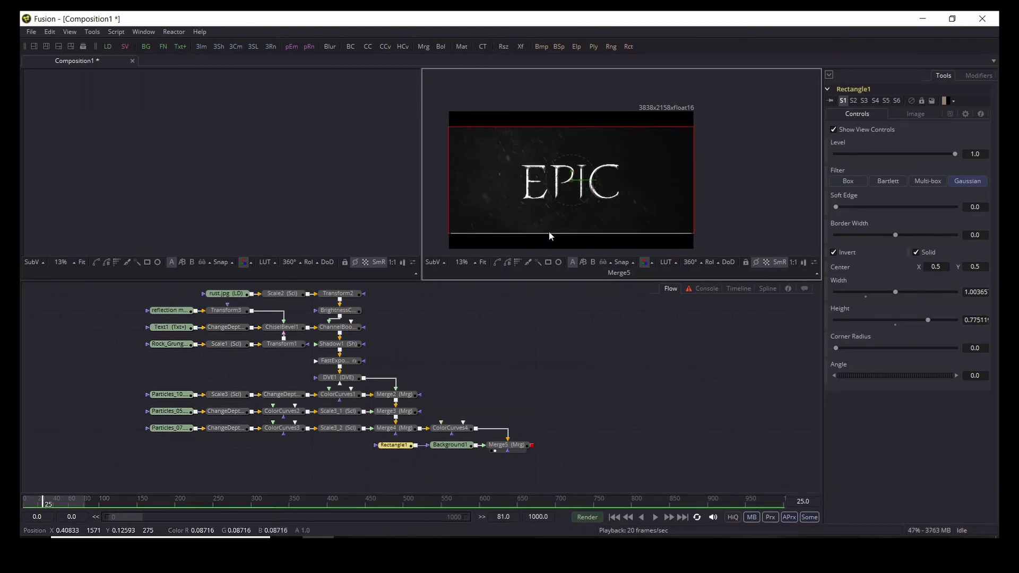
{"action": "left_click", "coordinate": [572, 355]}
{"action": "scroll", "coordinate": [549, 186], "scroll_direction": "up", "scroll_amount": 2}
{"action": "scroll", "coordinate": [551, 182], "scroll_direction": "up", "scroll_amount": 1}
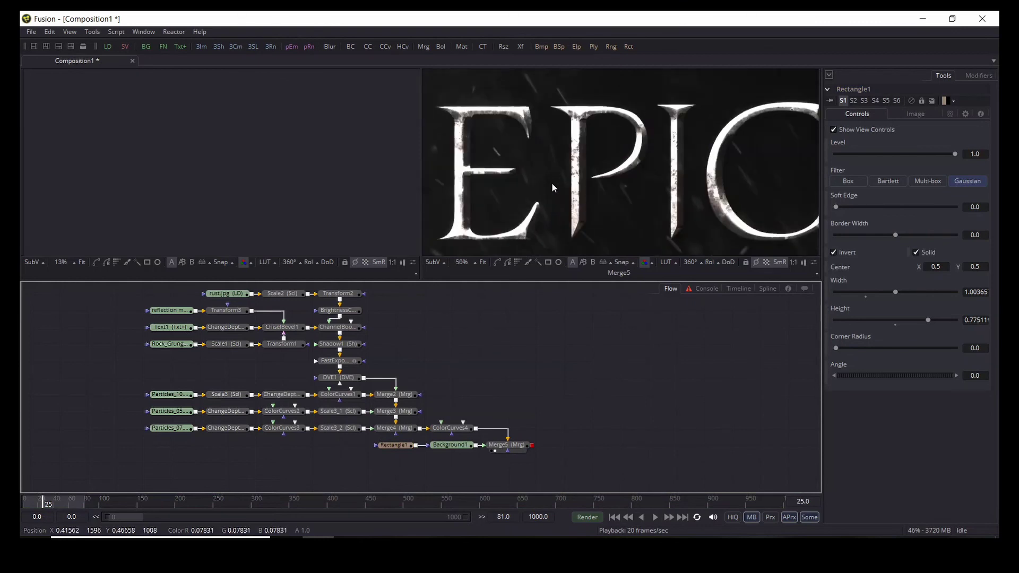
{"action": "scroll", "coordinate": [553, 202], "scroll_direction": "down", "scroll_amount": 5}
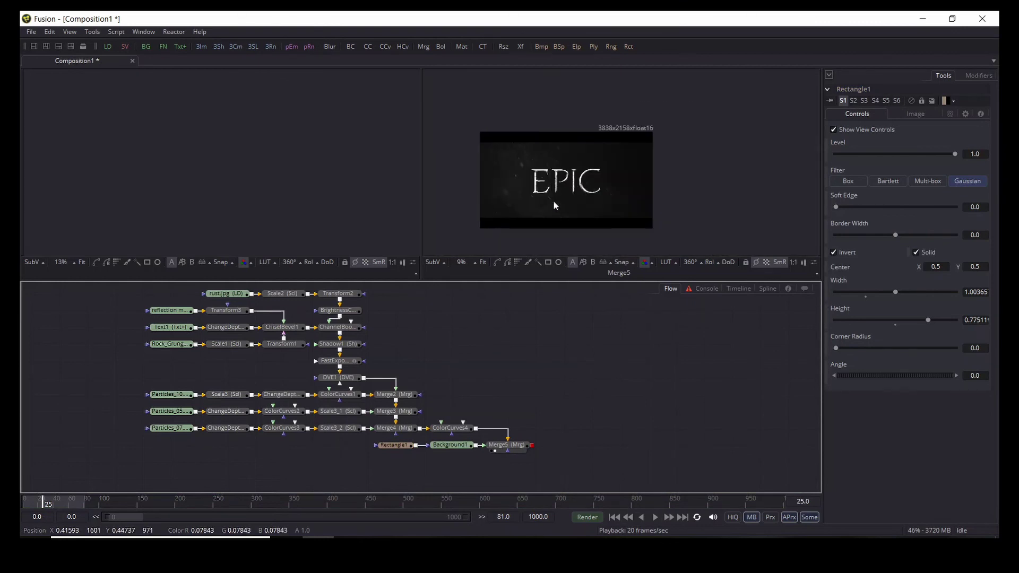
Add a Saver after Merge5 with the output file named Cinematic Epic Titles in New folder.
{"action": "left_click", "coordinate": [512, 448]}
{"action": "key", "text": "shift+space"}
{"action": "type", "text": "sv"}
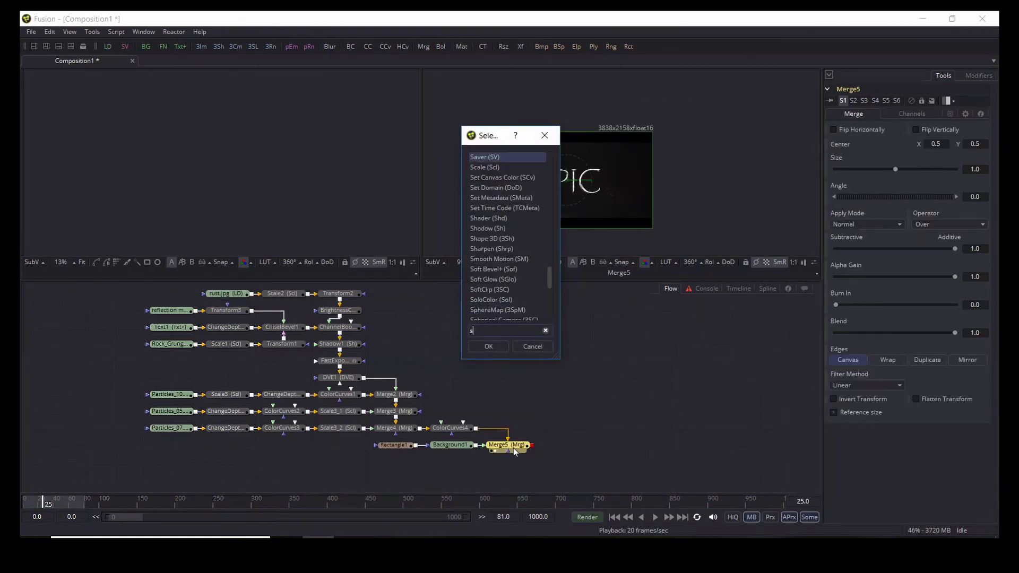
{"action": "left_click", "coordinate": [482, 346]}
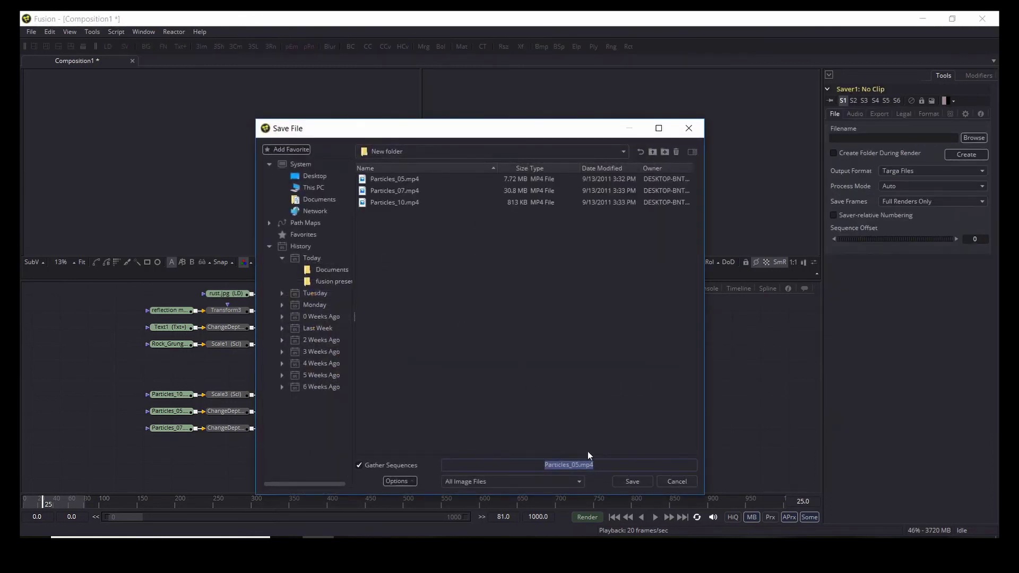
{"action": "key", "text": "BackSpace"}
{"action": "type", "text": "Cinematic Epic Titles"}
{"action": "left_click", "coordinate": [631, 481]}
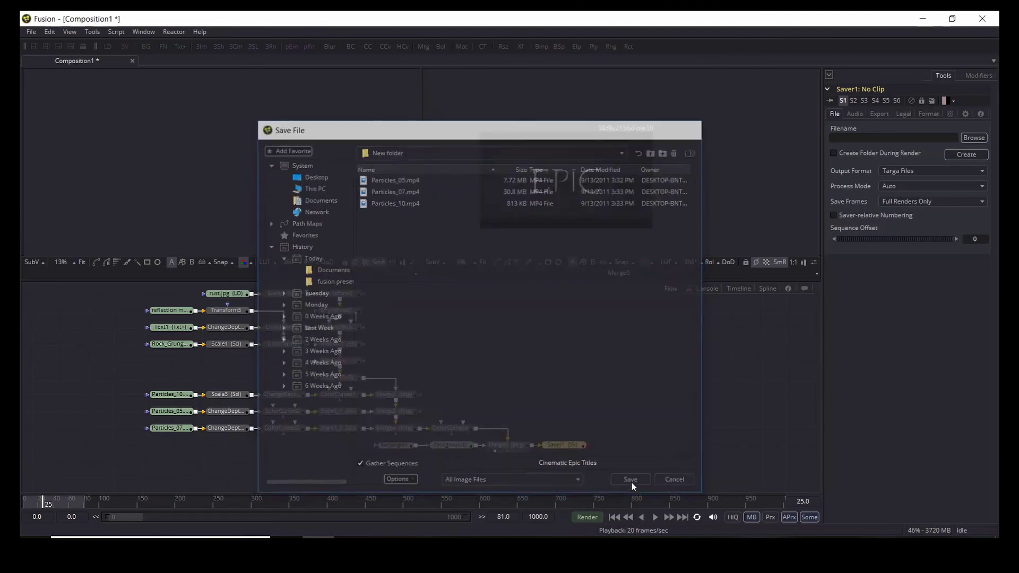
Set the render frame range to 0..80 and save the render settings.
{"action": "left_click", "coordinate": [590, 521]}
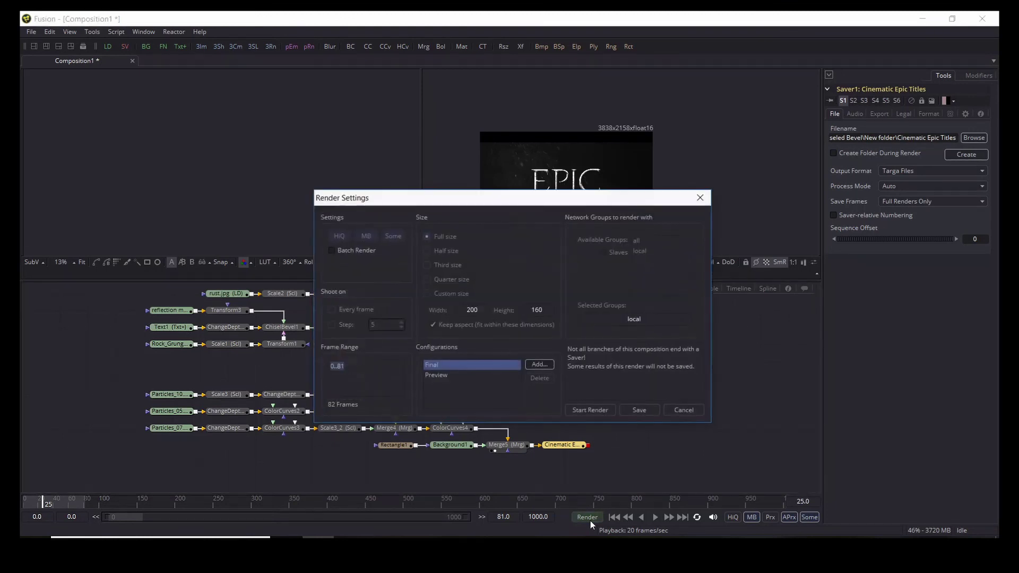
{"action": "left_click", "coordinate": [369, 371]}
{"action": "key", "text": "BackSpace"}
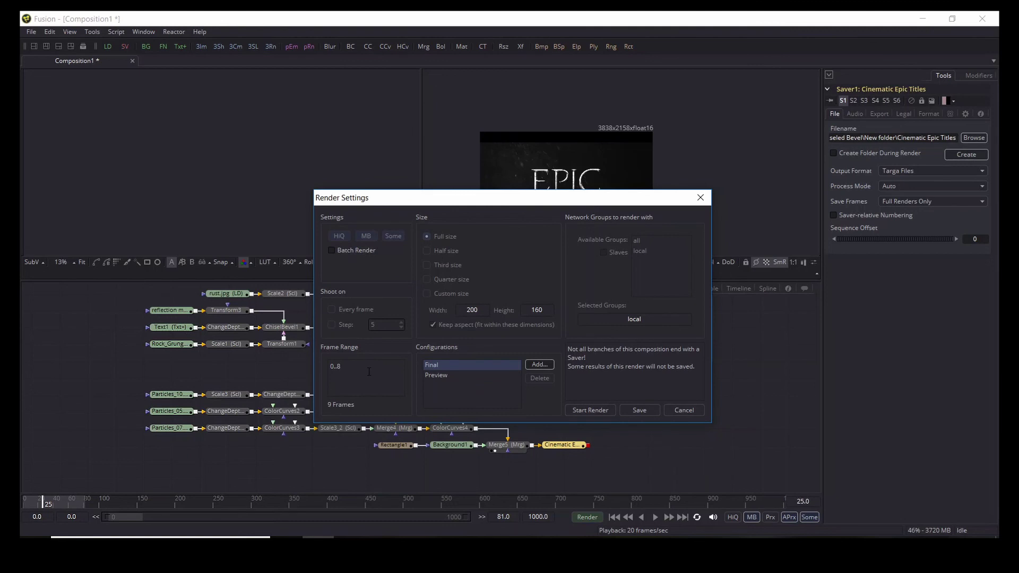
{"action": "type", "text": "0"}
{"action": "left_click", "coordinate": [643, 411]}
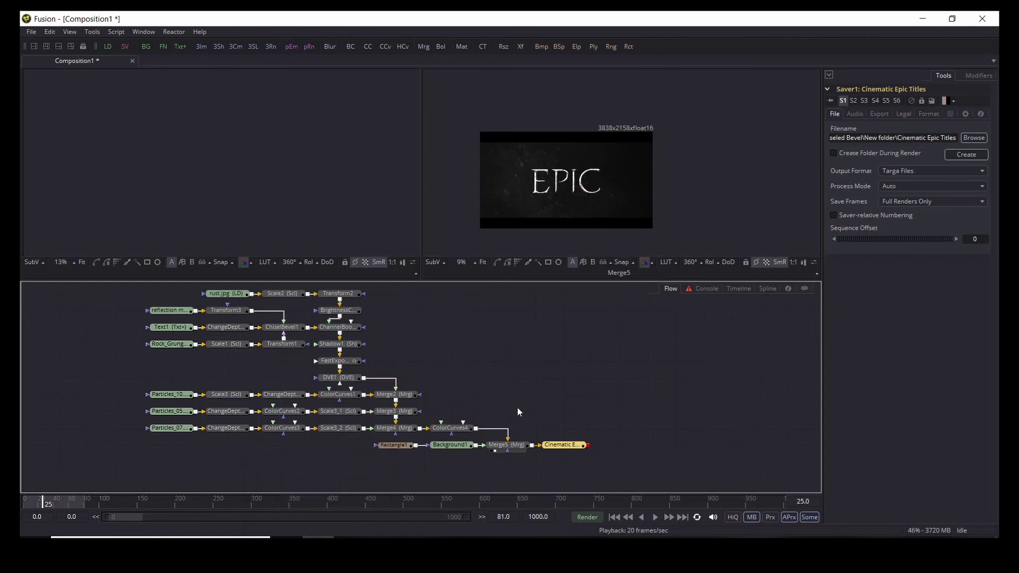
{"action": "scroll", "coordinate": [477, 378], "scroll_direction": "up", "scroll_amount": 1}
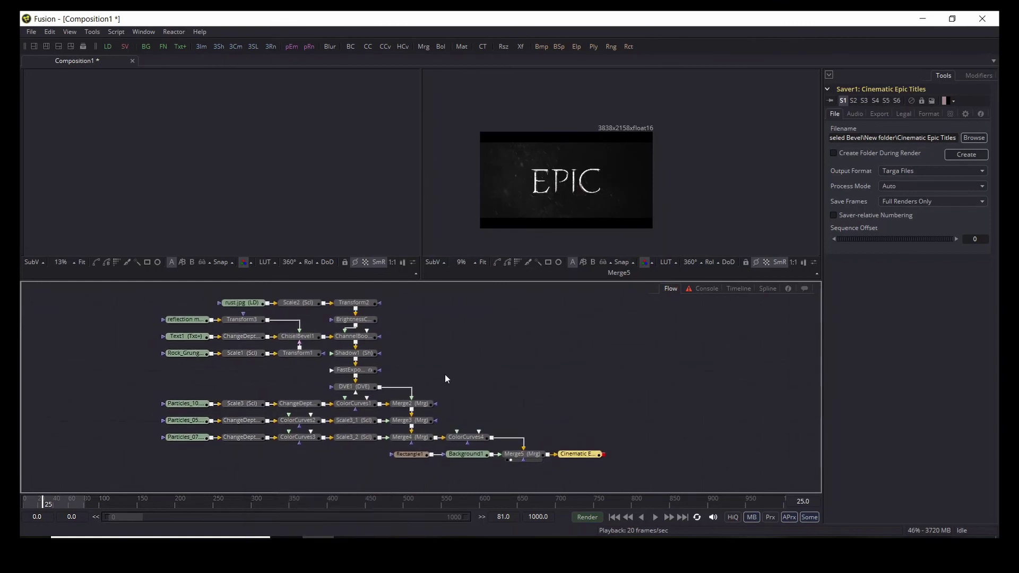
{"action": "left_click_drag", "start_coordinate": [113, 304], "coordinate": [622, 465]}
{"action": "right_click", "coordinate": [580, 453]}
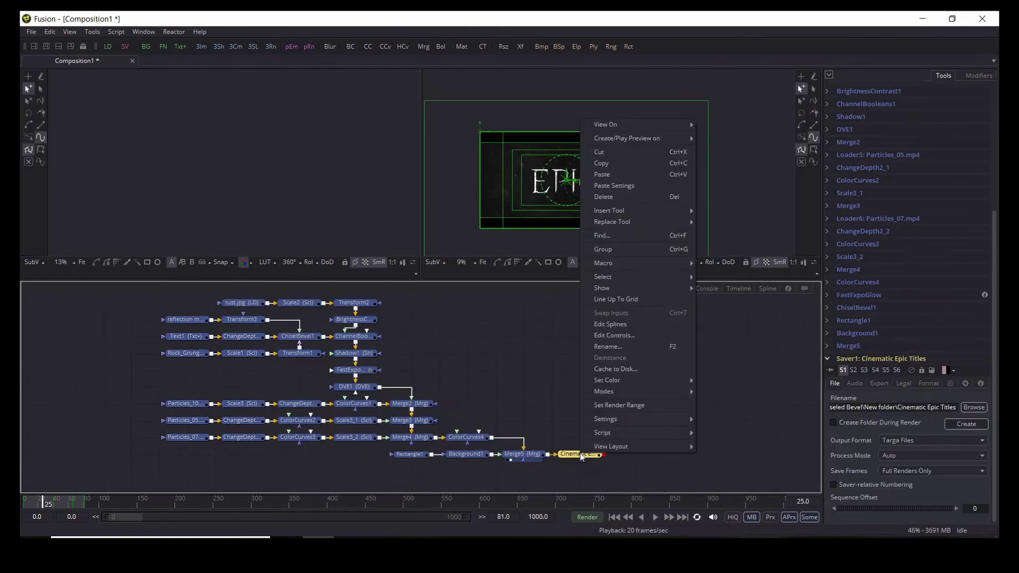
{"action": "left_click", "coordinate": [539, 336]}
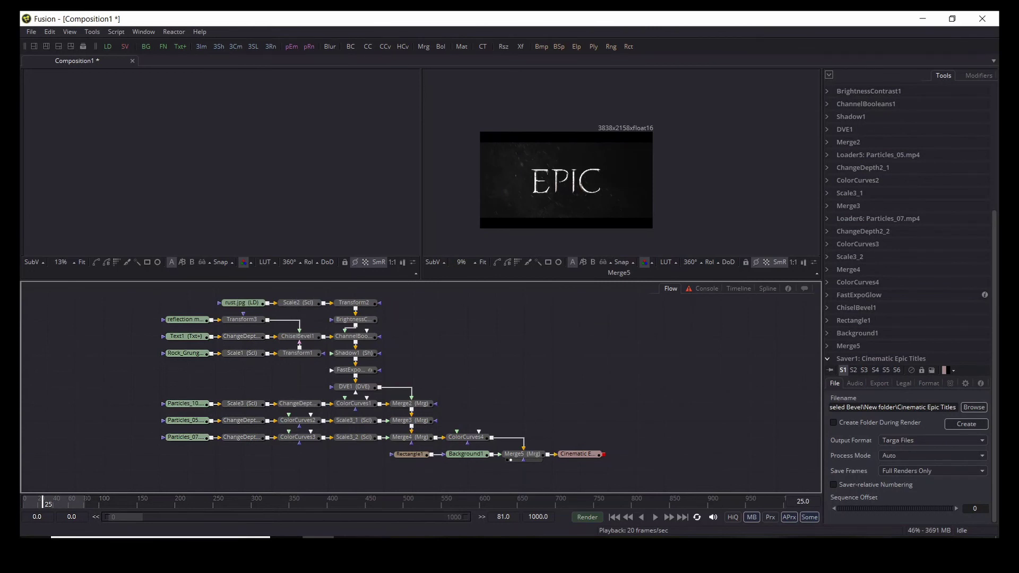
{"action": "key", "text": "super"}
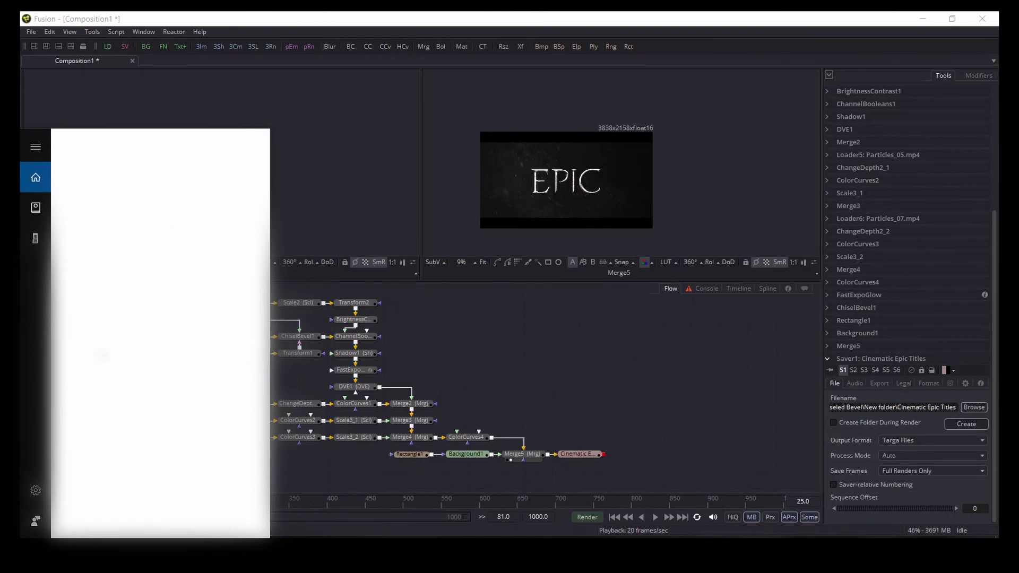
{"action": "type", "text": "d"}
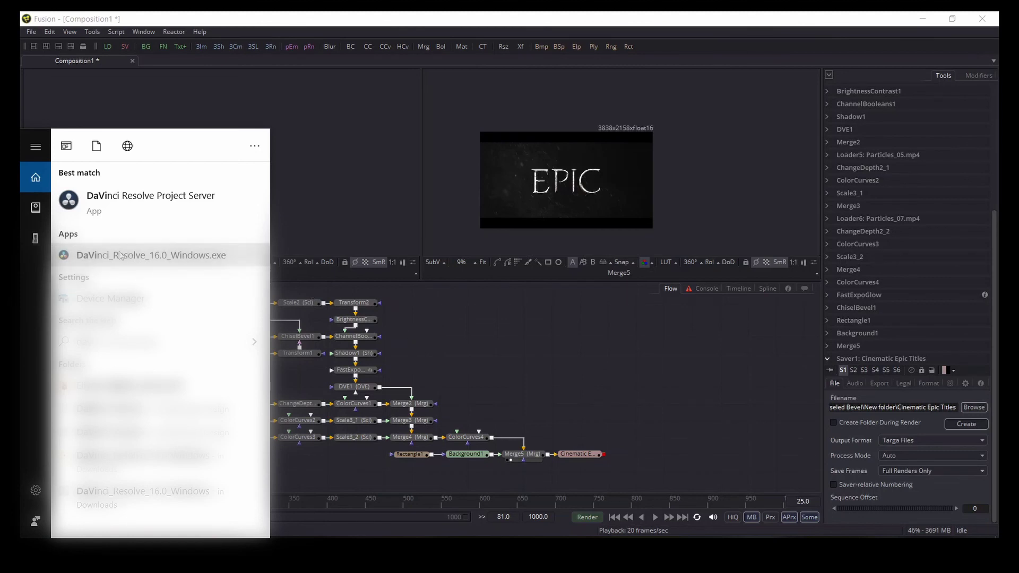
{"action": "left_click", "coordinate": [417, 332]}
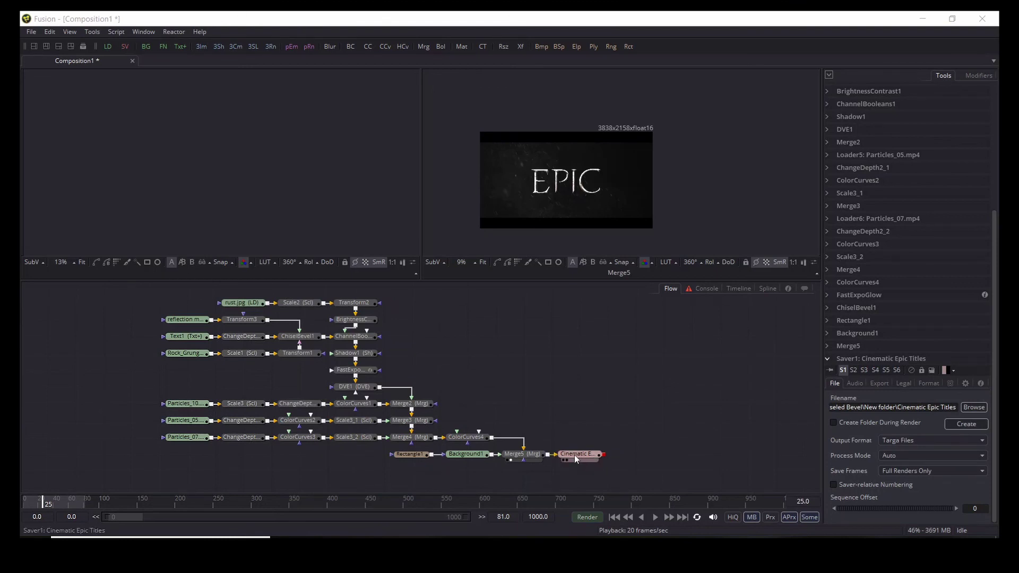
{"action": "left_click", "coordinate": [557, 366]}
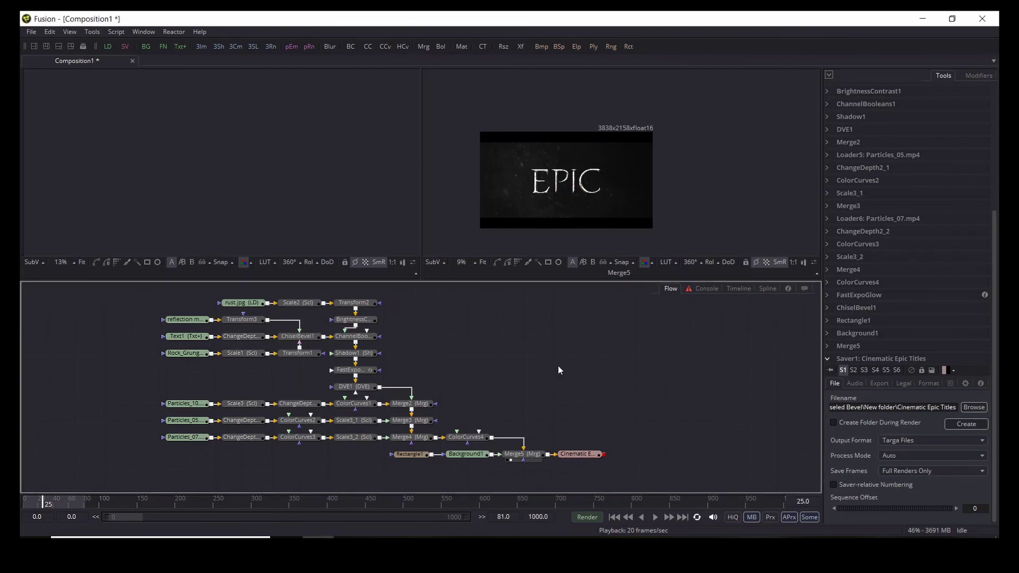